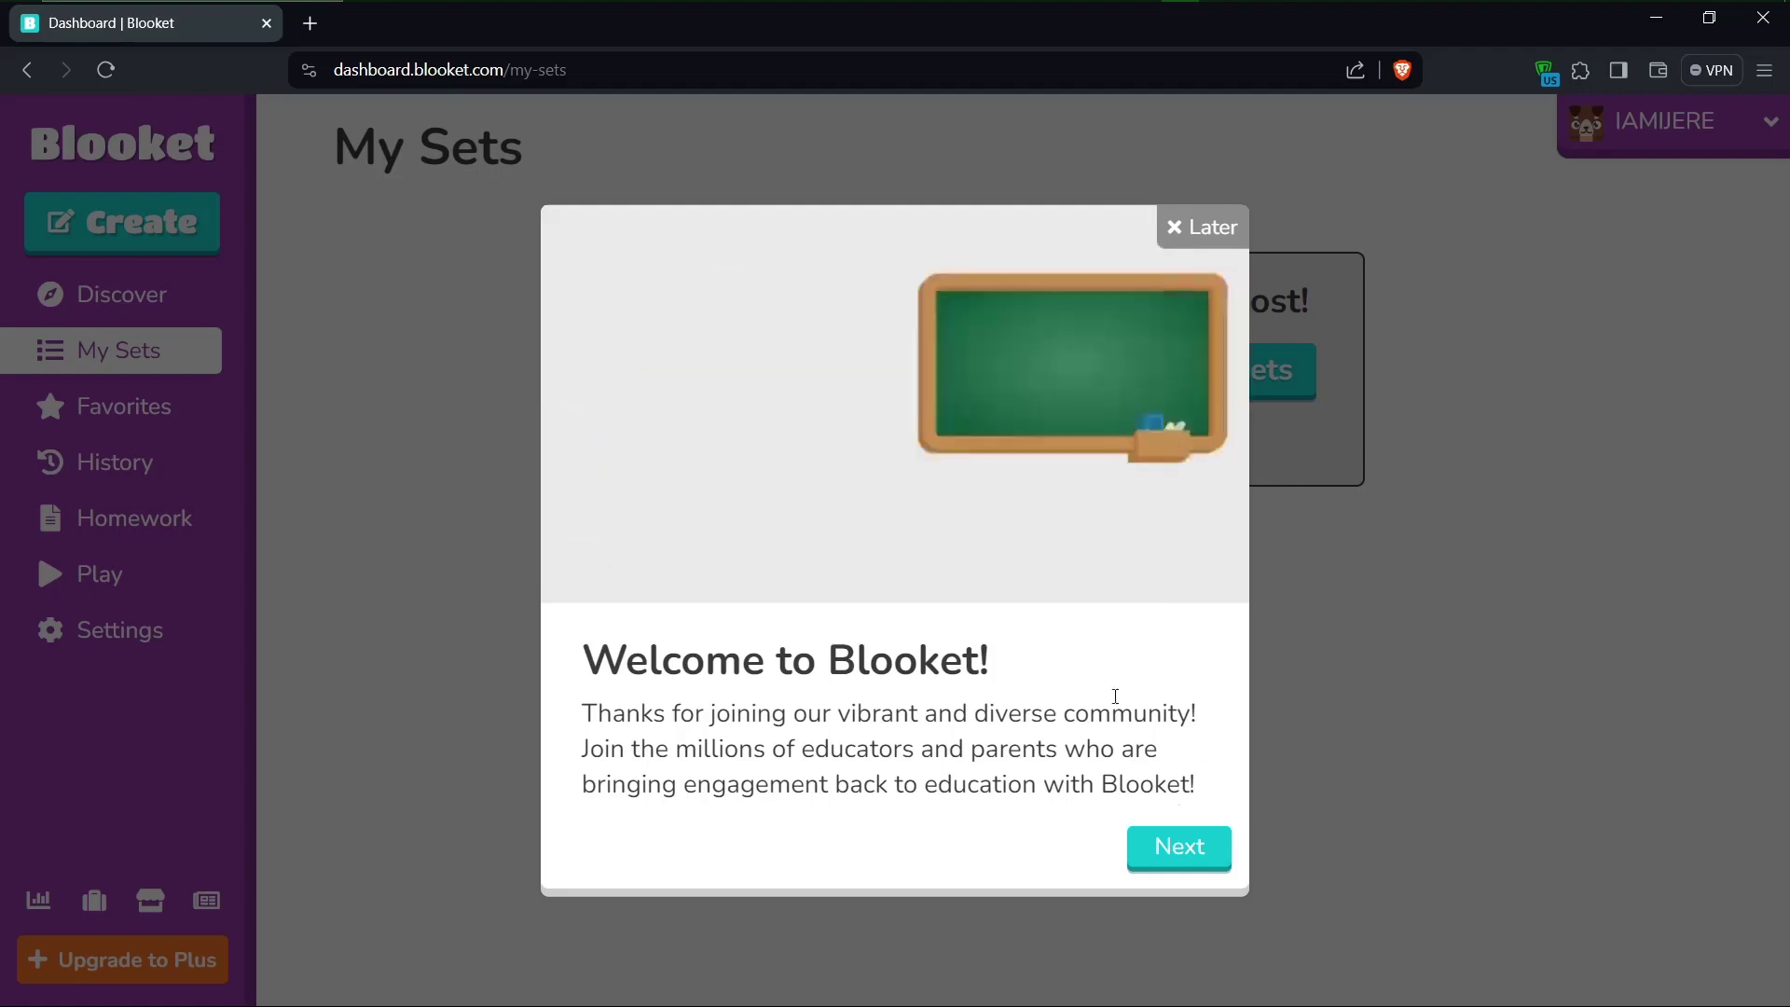
Dismiss the welcome pop-up covering the My Sets page
{"action": "left_click", "coordinate": [1190, 232]}
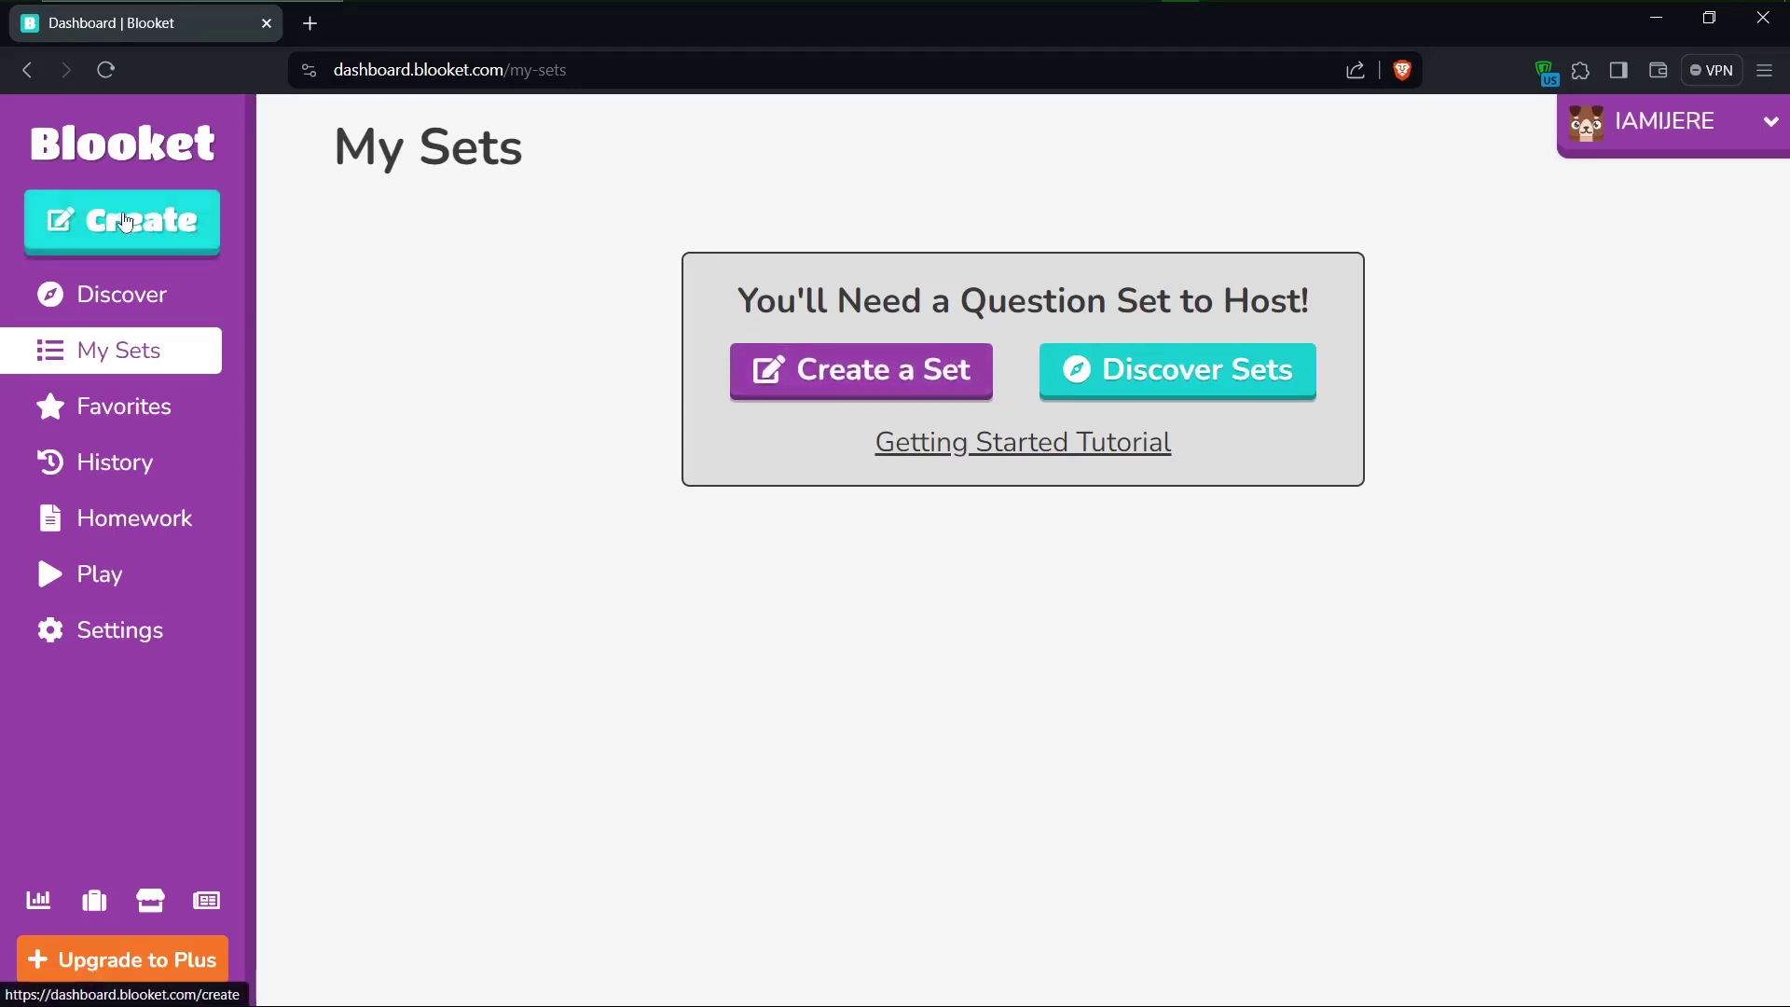
{"action": "left_click", "coordinate": [903, 378]}
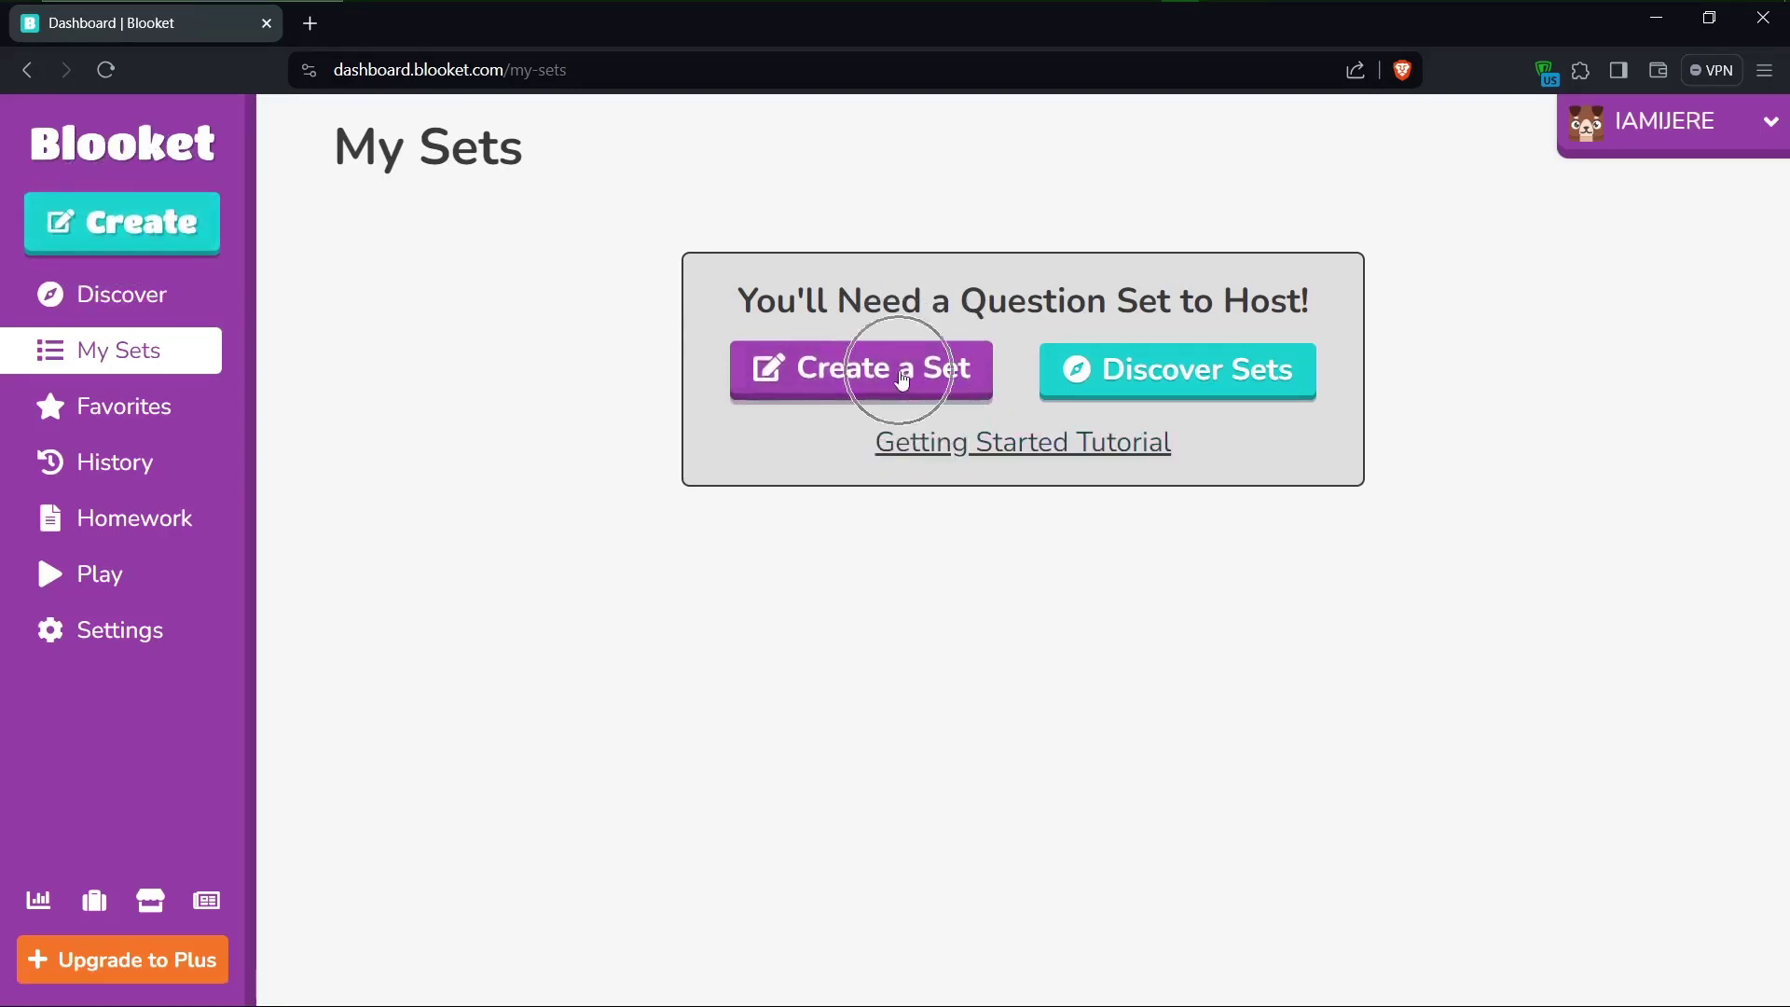
{"action": "left_click", "coordinate": [1204, 366]}
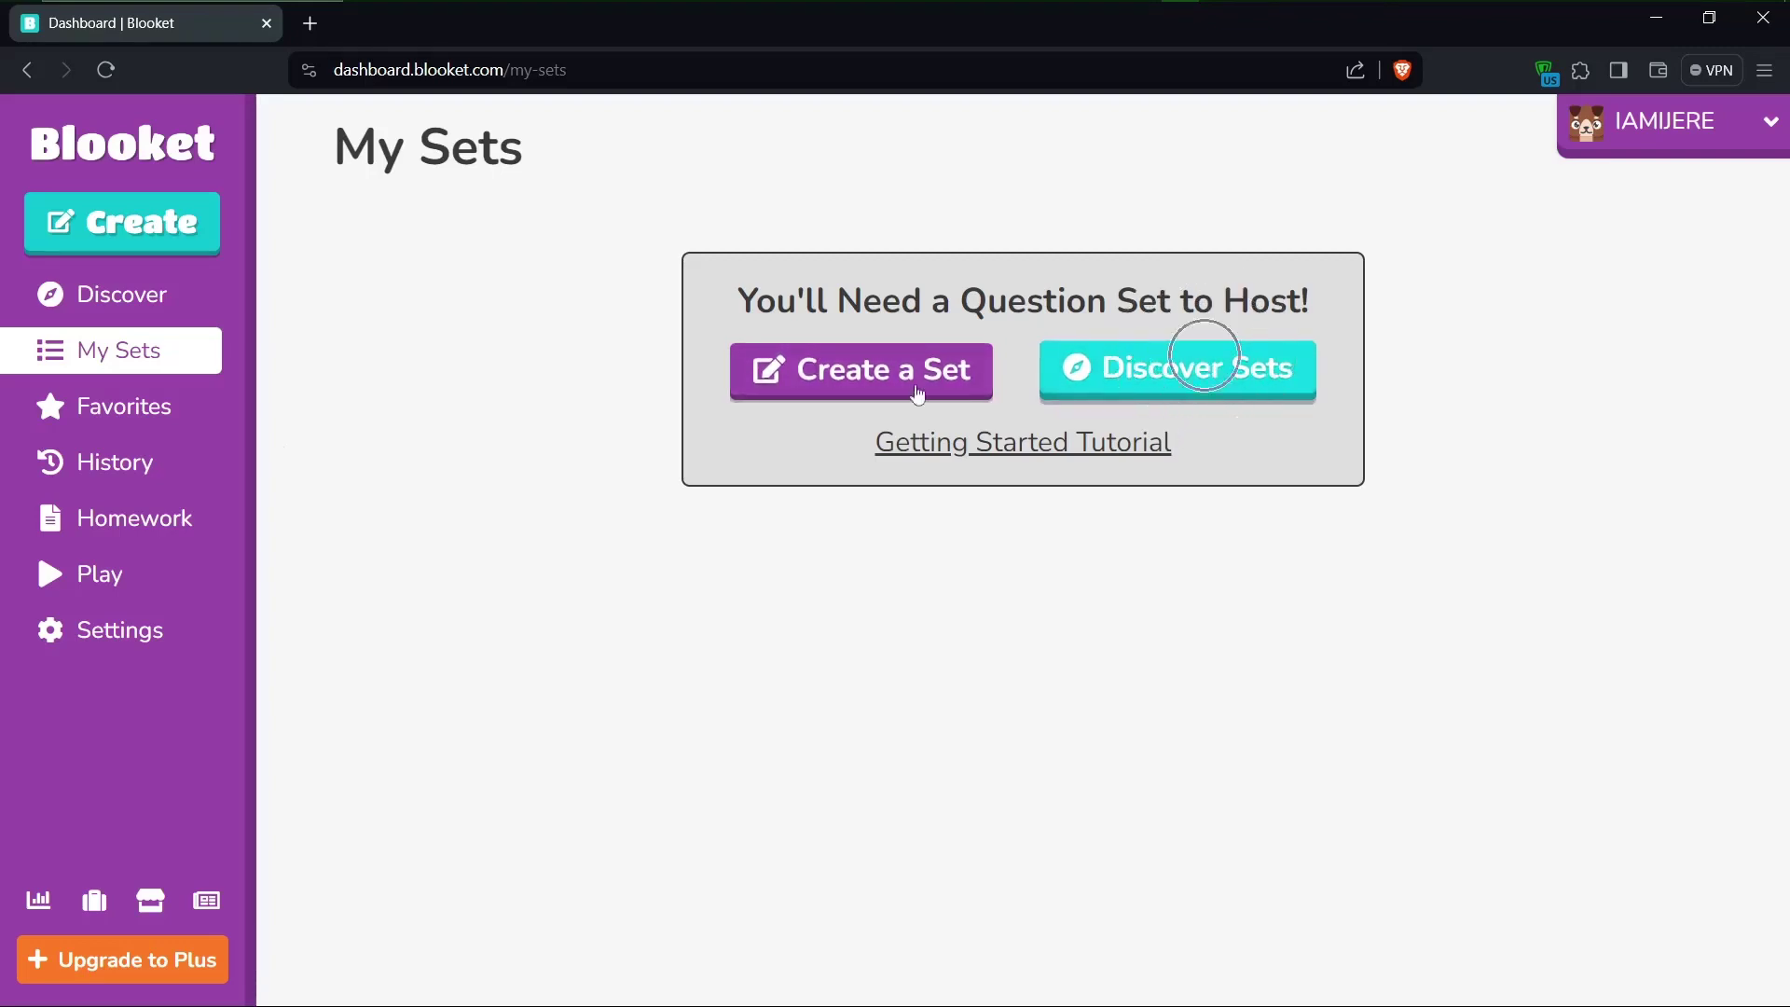
{"action": "left_click", "coordinate": [103, 293]}
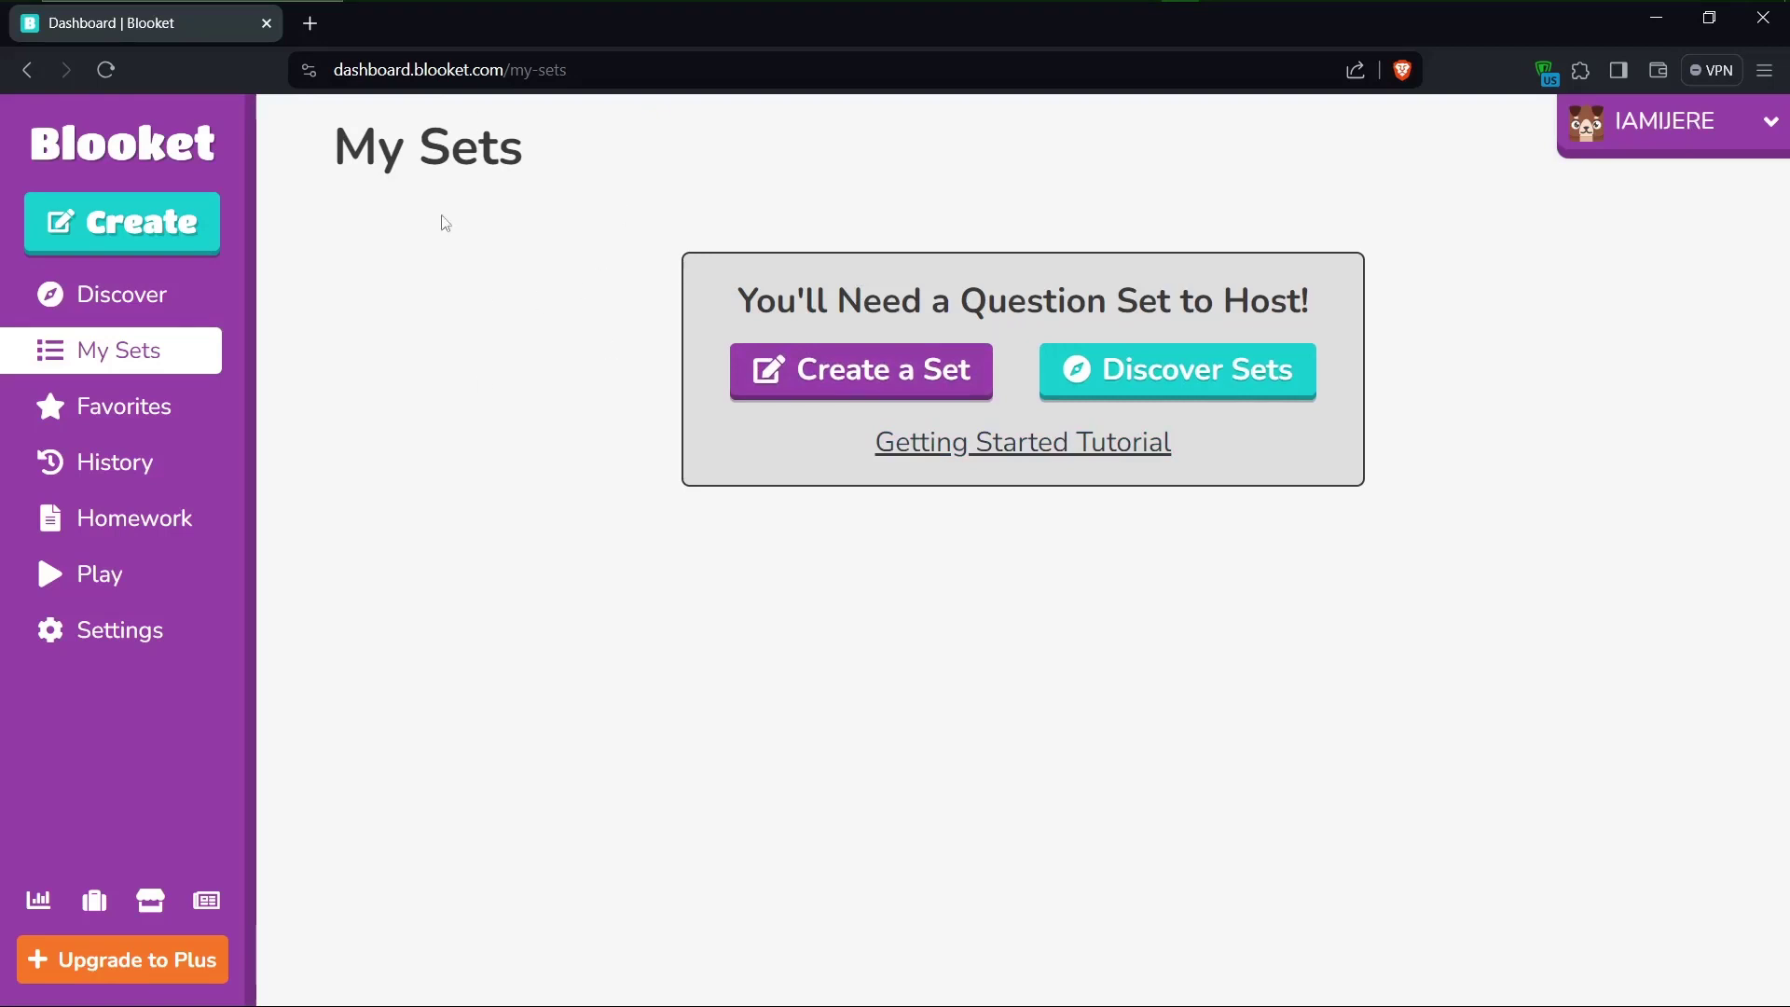
Browse the Discover page through its featured sets, Verified Categories and Popular Picks
{"action": "left_click", "coordinate": [130, 298]}
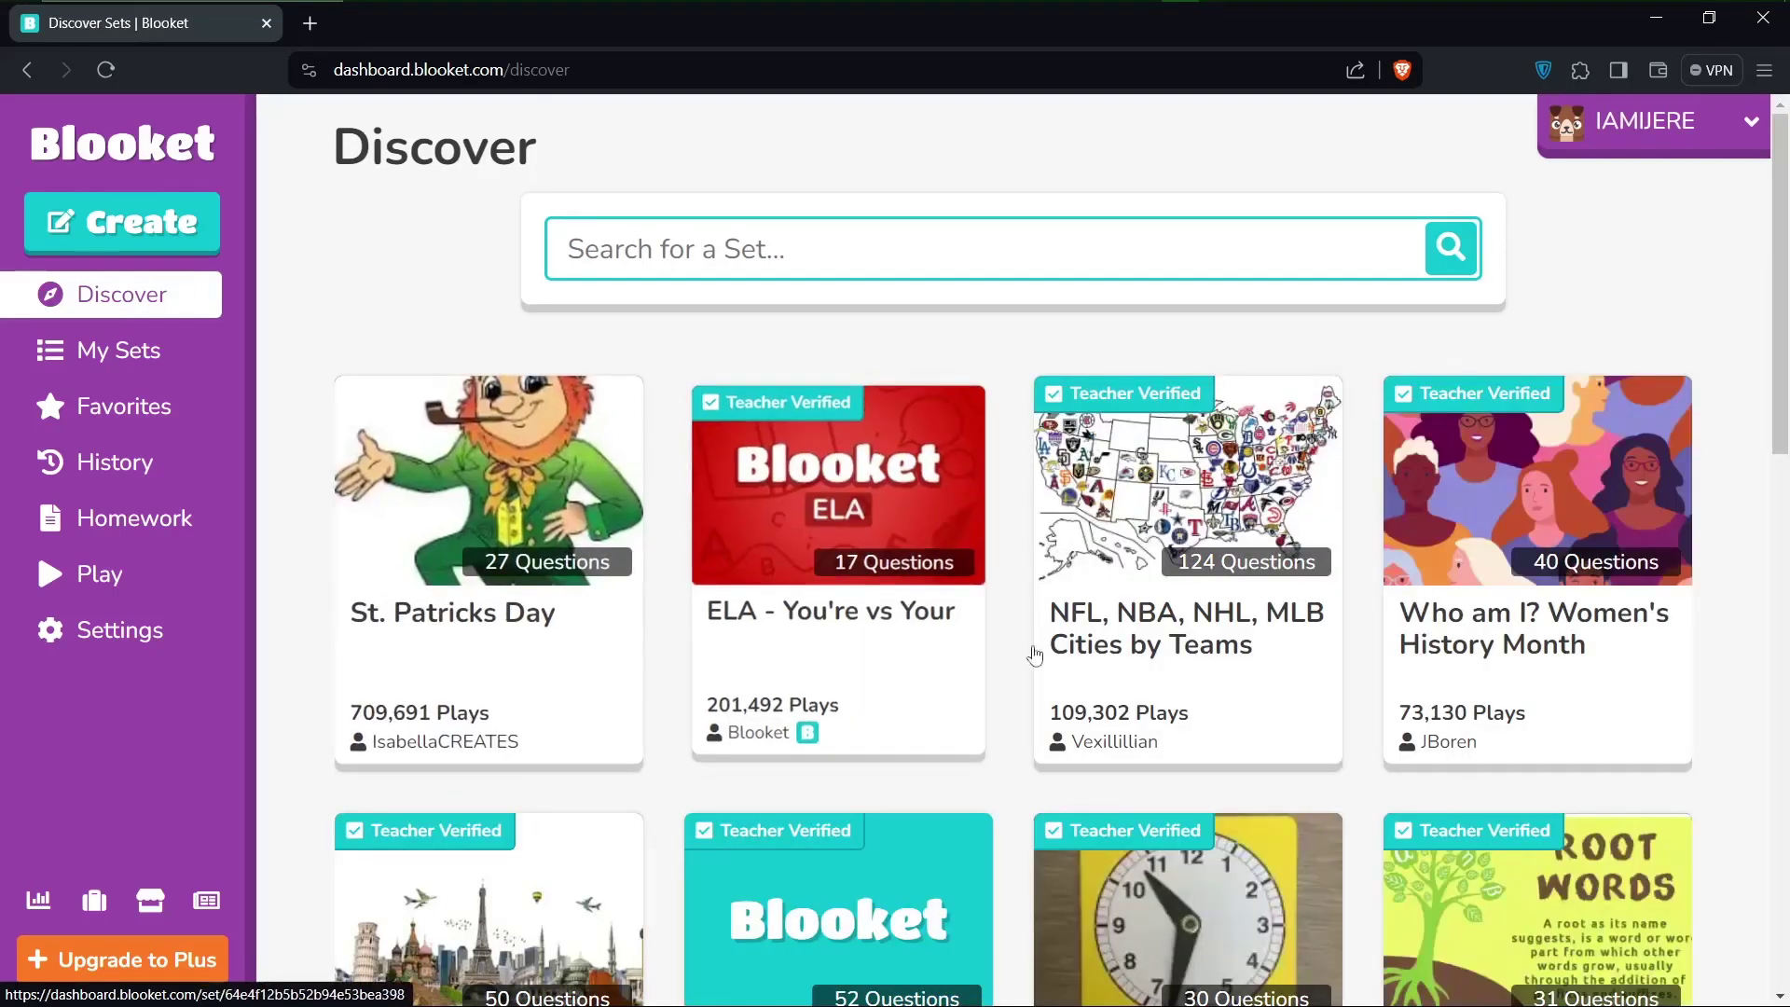
{"action": "scroll", "coordinate": [1033, 657], "scroll_direction": "down", "scroll_amount": 1}
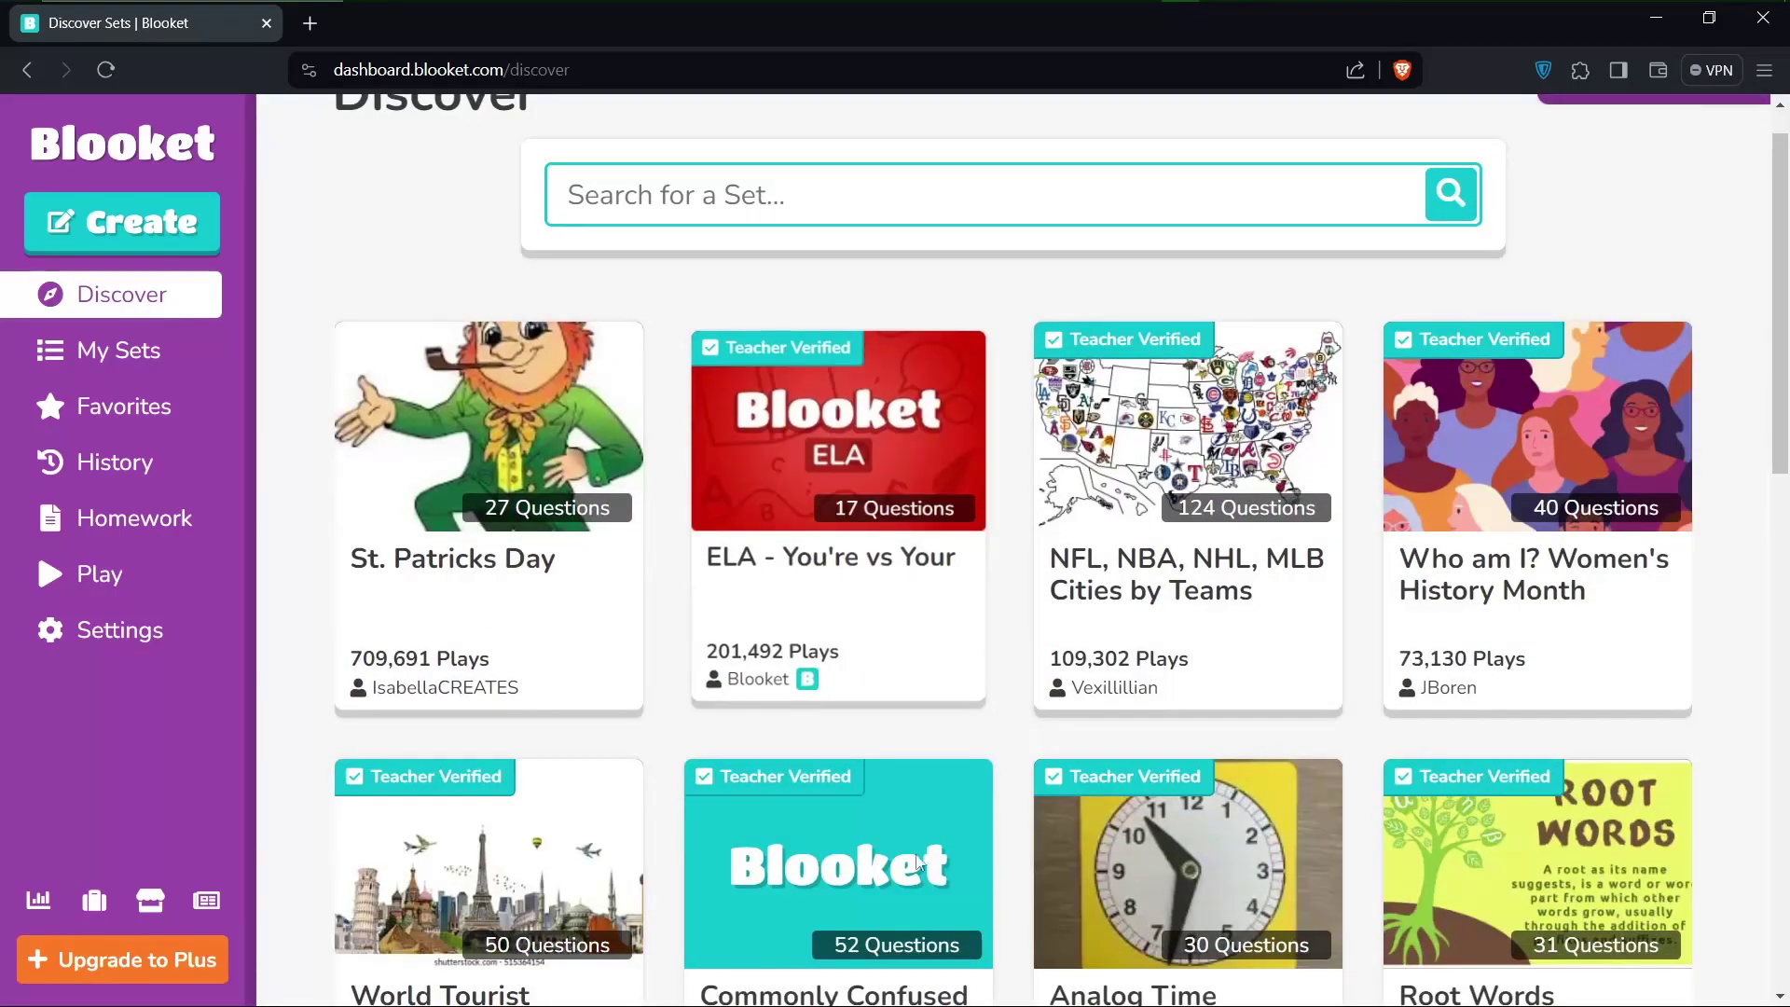
{"action": "scroll", "coordinate": [894, 872], "scroll_direction": "down", "scroll_amount": 5}
{"action": "scroll", "coordinate": [898, 876], "scroll_direction": "down", "scroll_amount": 2}
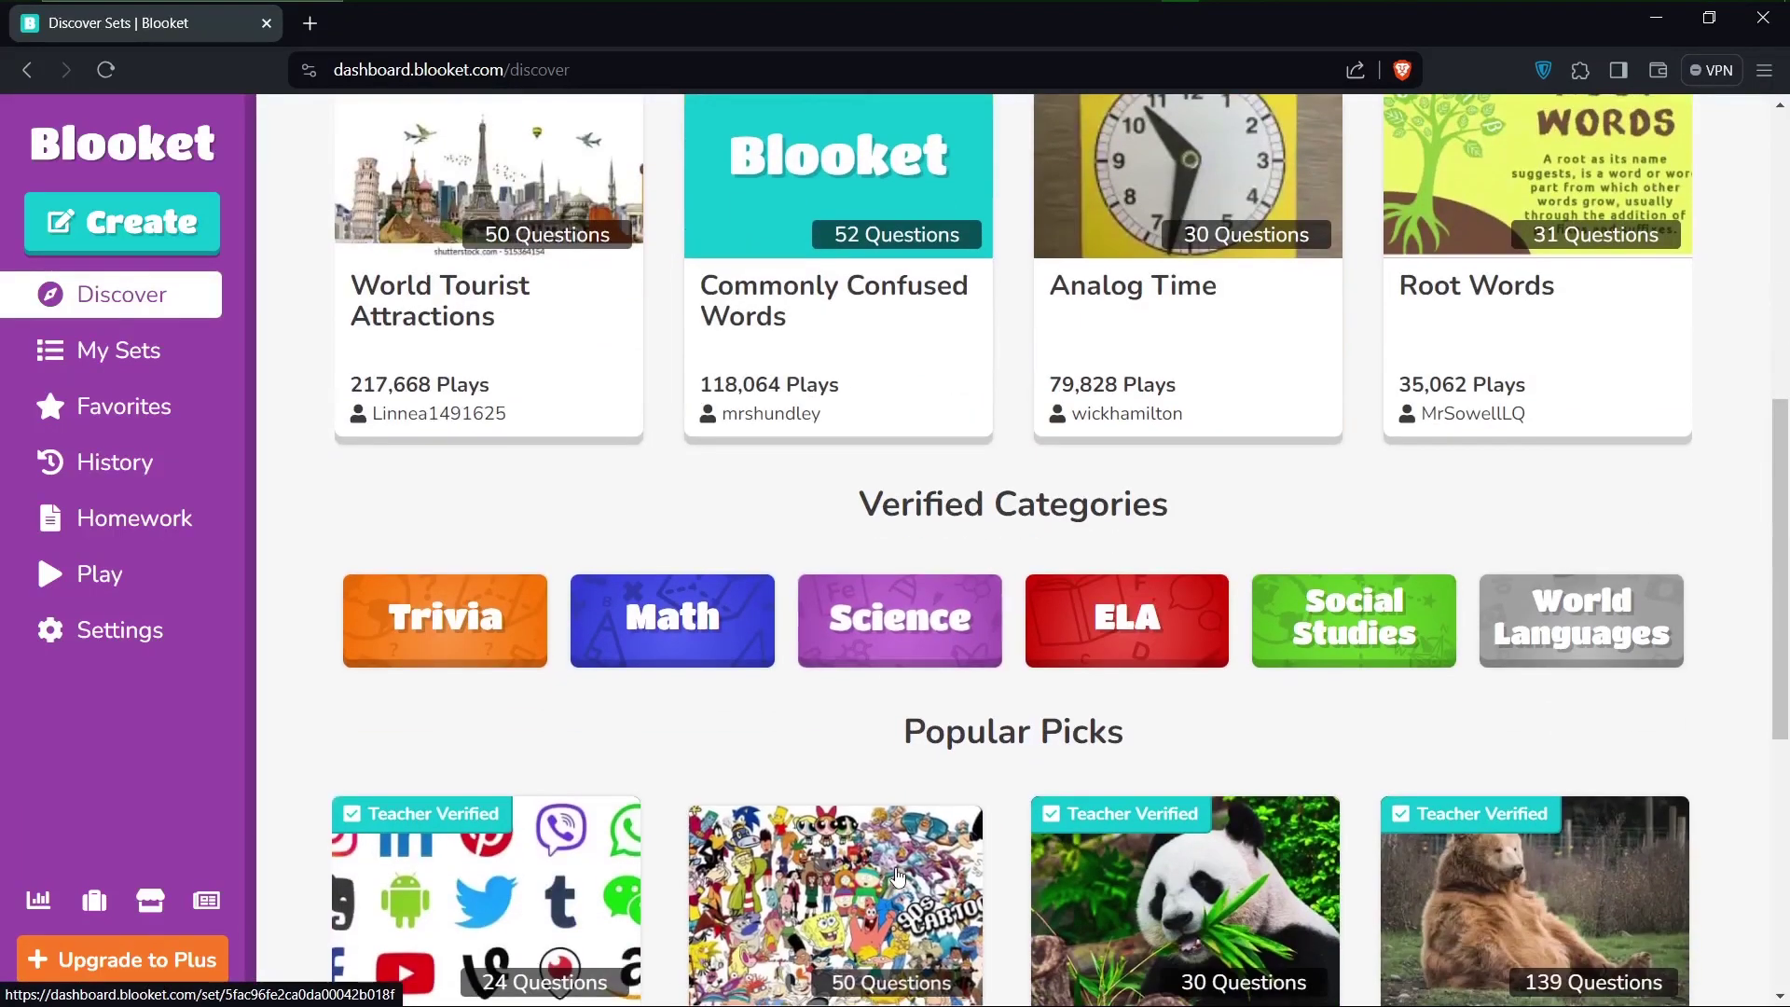
{"action": "scroll", "coordinate": [897, 876], "scroll_direction": "down", "scroll_amount": 2}
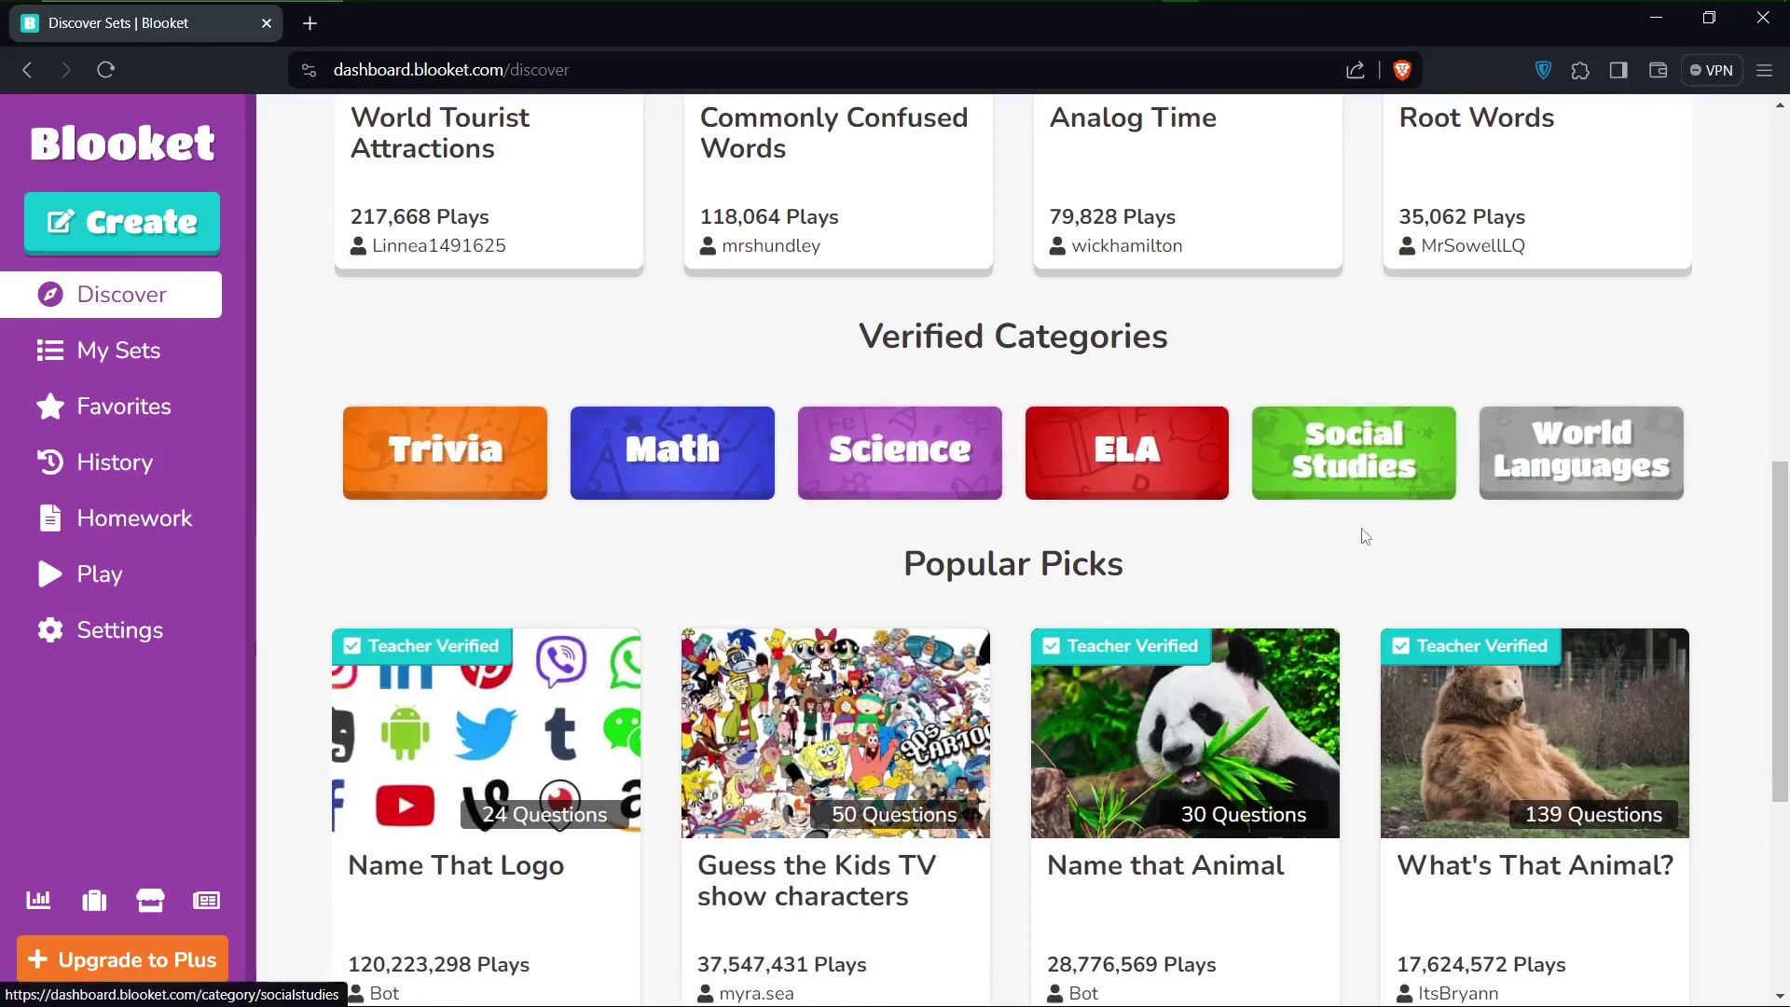
{"action": "scroll", "coordinate": [1165, 653], "scroll_direction": "down", "scroll_amount": 3}
{"action": "scroll", "coordinate": [1050, 726], "scroll_direction": "down", "scroll_amount": 1}
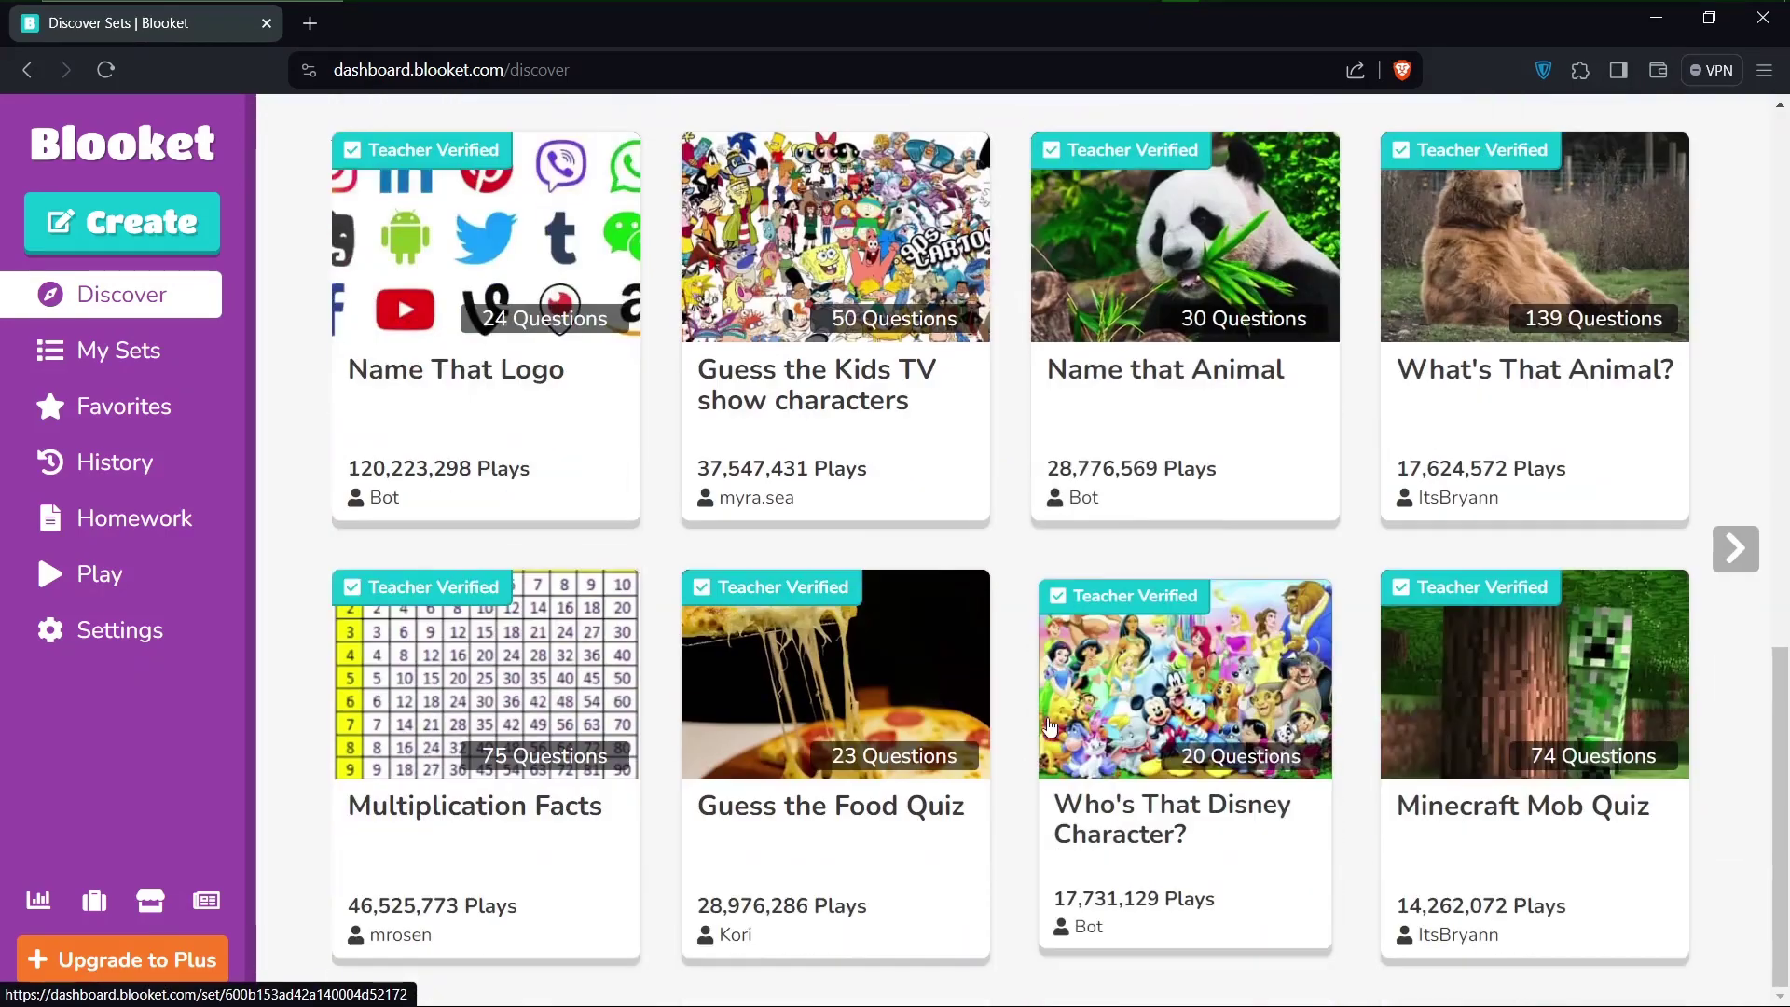
{"action": "scroll", "coordinate": [947, 673], "scroll_direction": "up", "scroll_amount": 10}
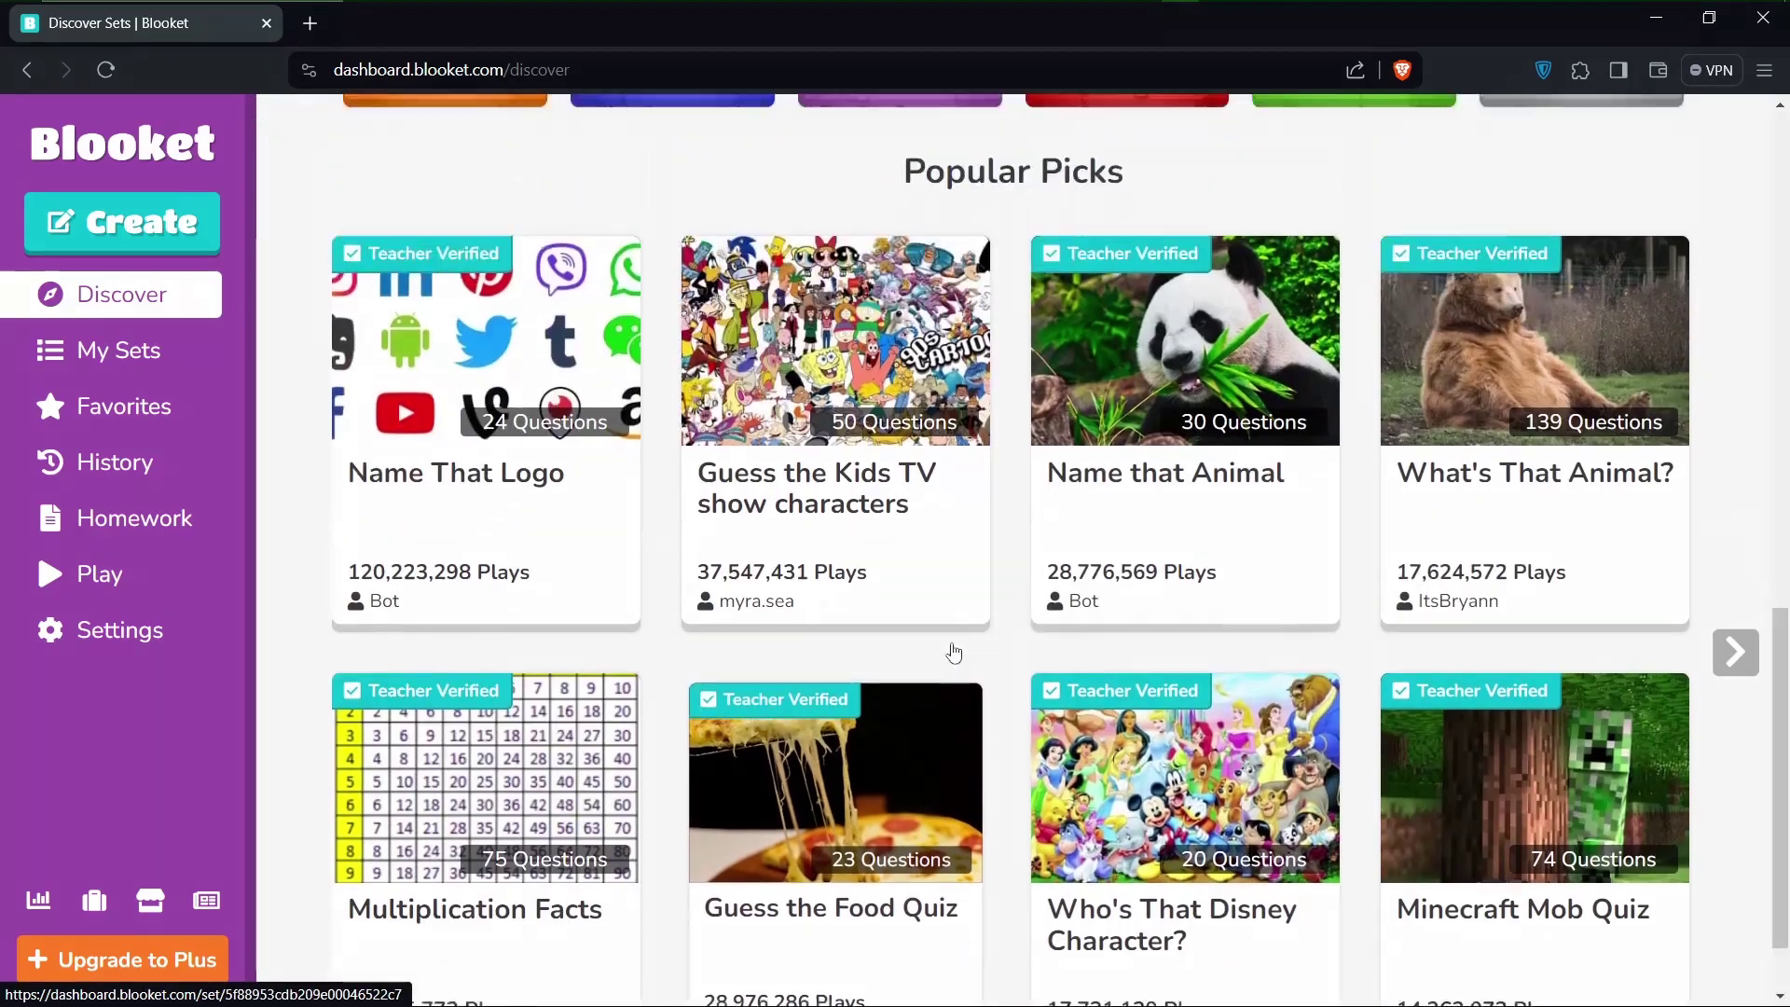
{"action": "scroll", "coordinate": [953, 653], "scroll_direction": "up", "scroll_amount": 2}
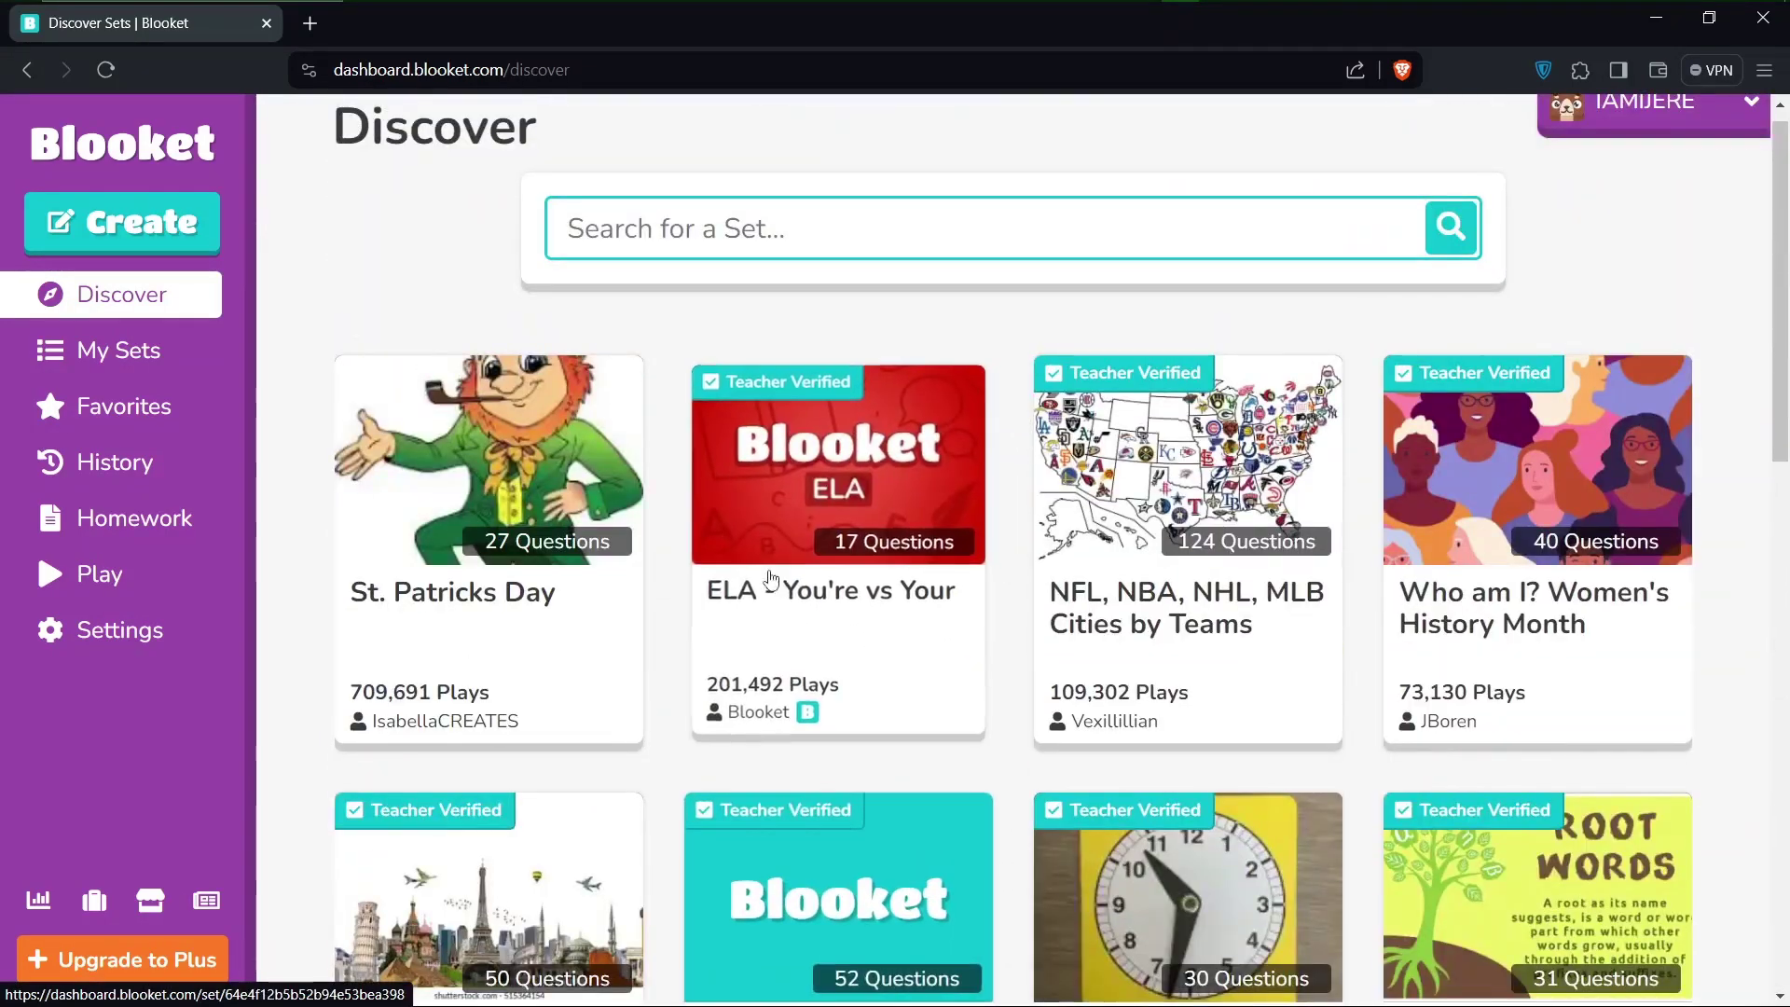
Open the St. Patricks Day set from the Discover page and add it to the favorites
{"action": "left_click", "coordinate": [432, 549]}
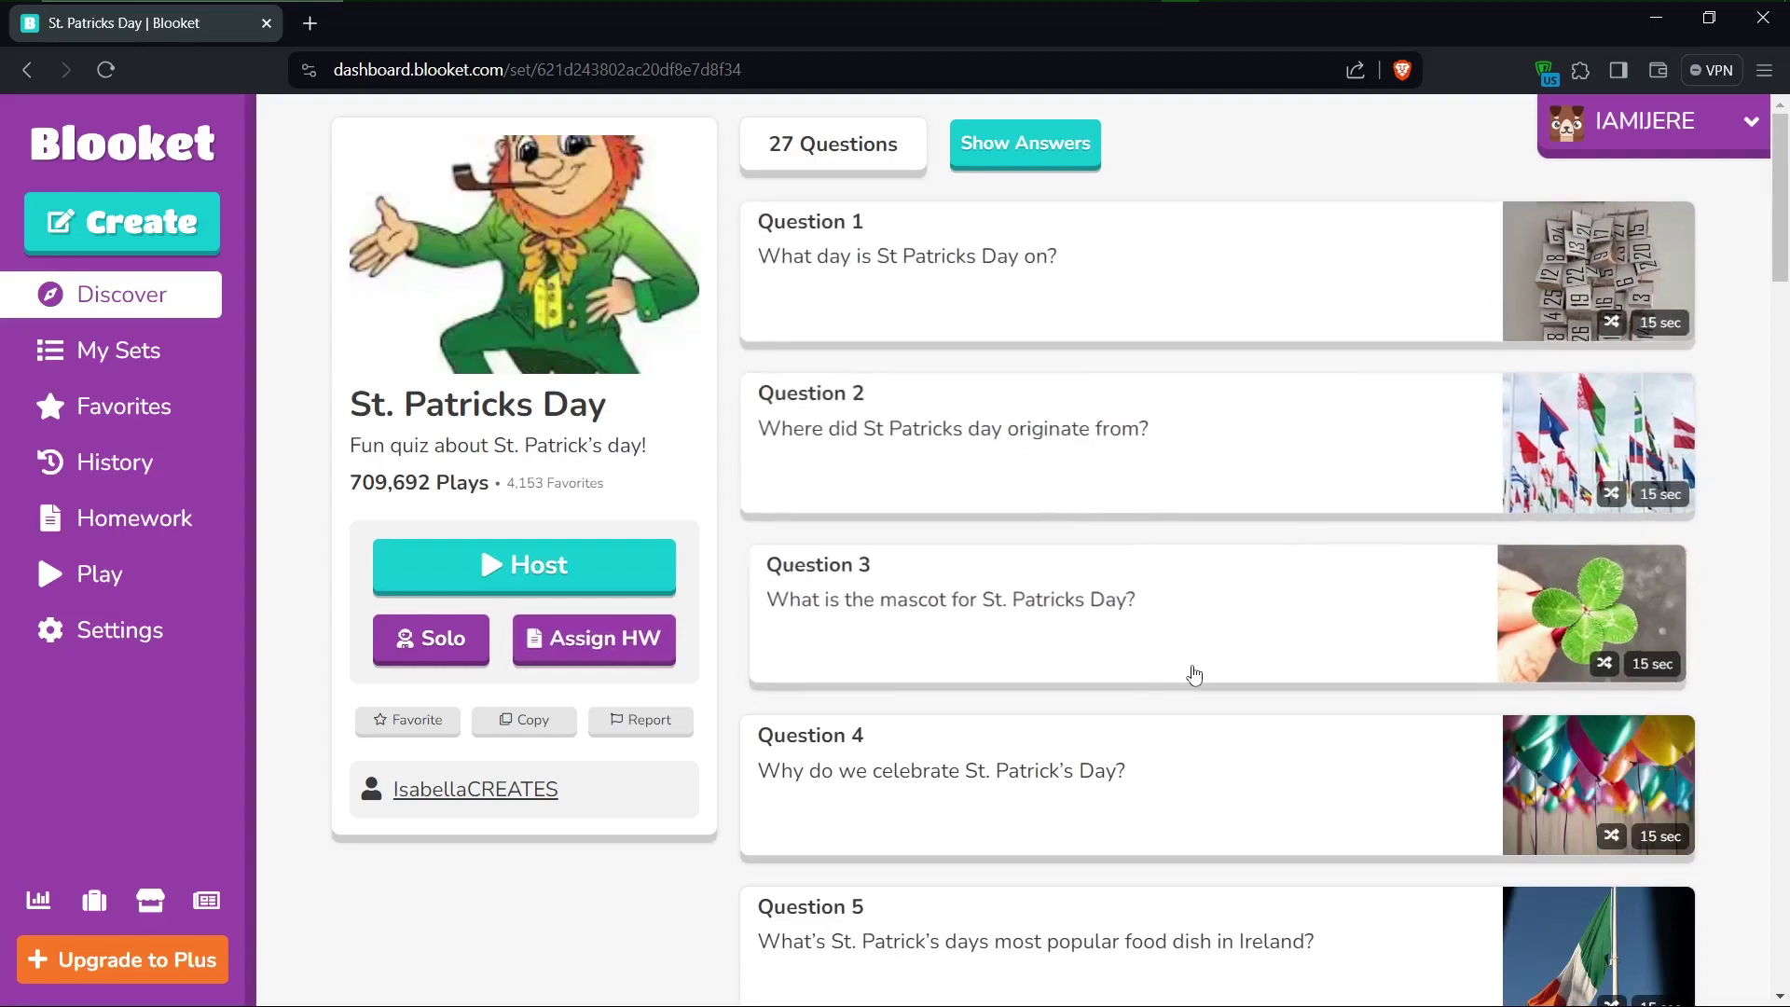
{"action": "scroll", "coordinate": [1192, 671], "scroll_direction": "down", "scroll_amount": 5}
{"action": "scroll", "coordinate": [1192, 671], "scroll_direction": "up", "scroll_amount": 5}
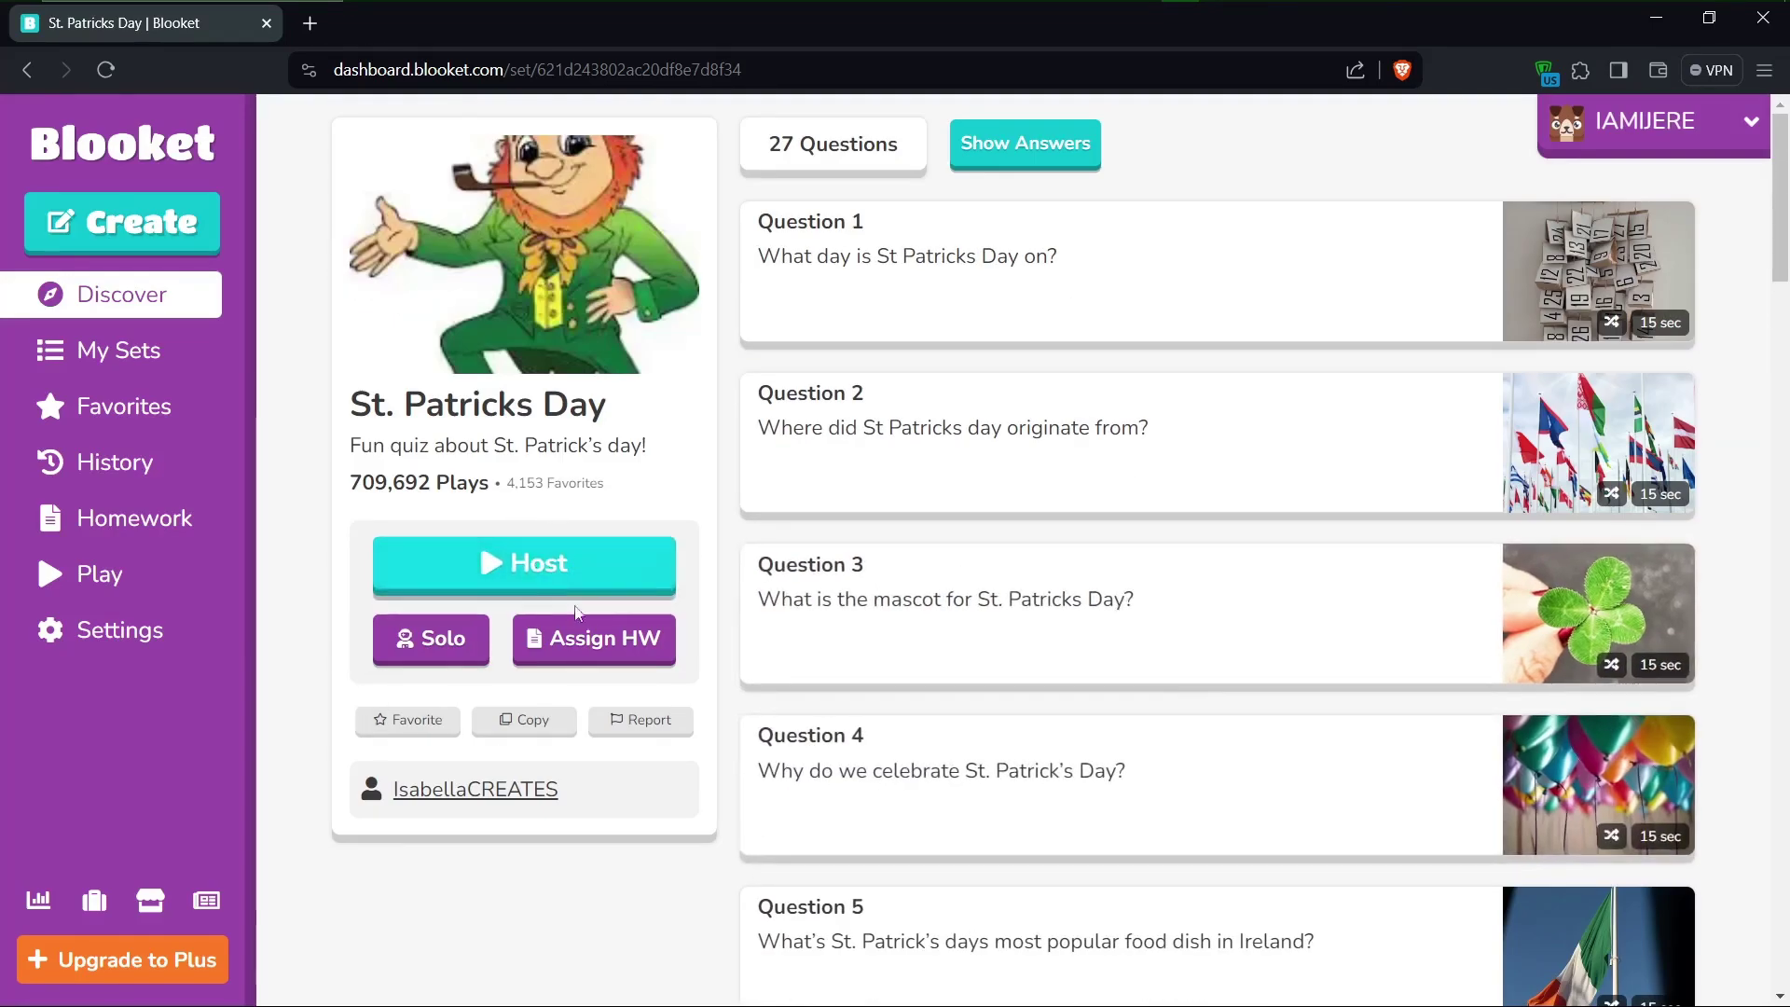
{"action": "left_click", "coordinate": [571, 561]}
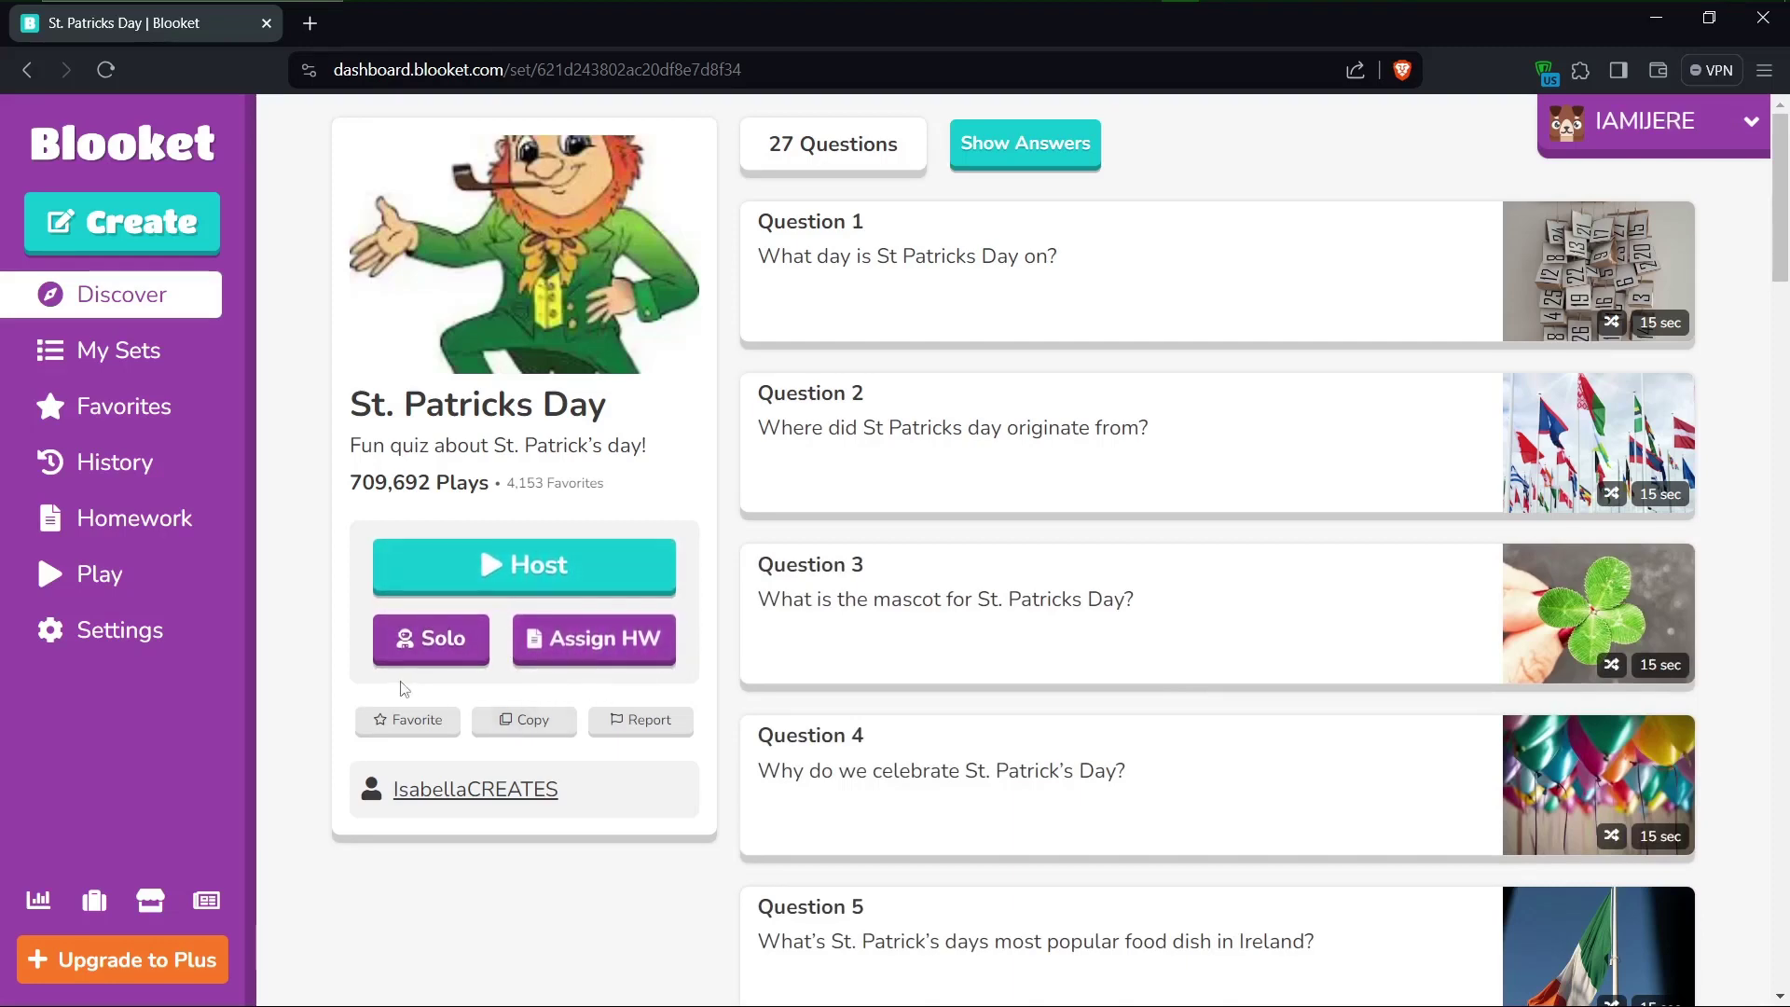
{"action": "left_click", "coordinate": [381, 733]}
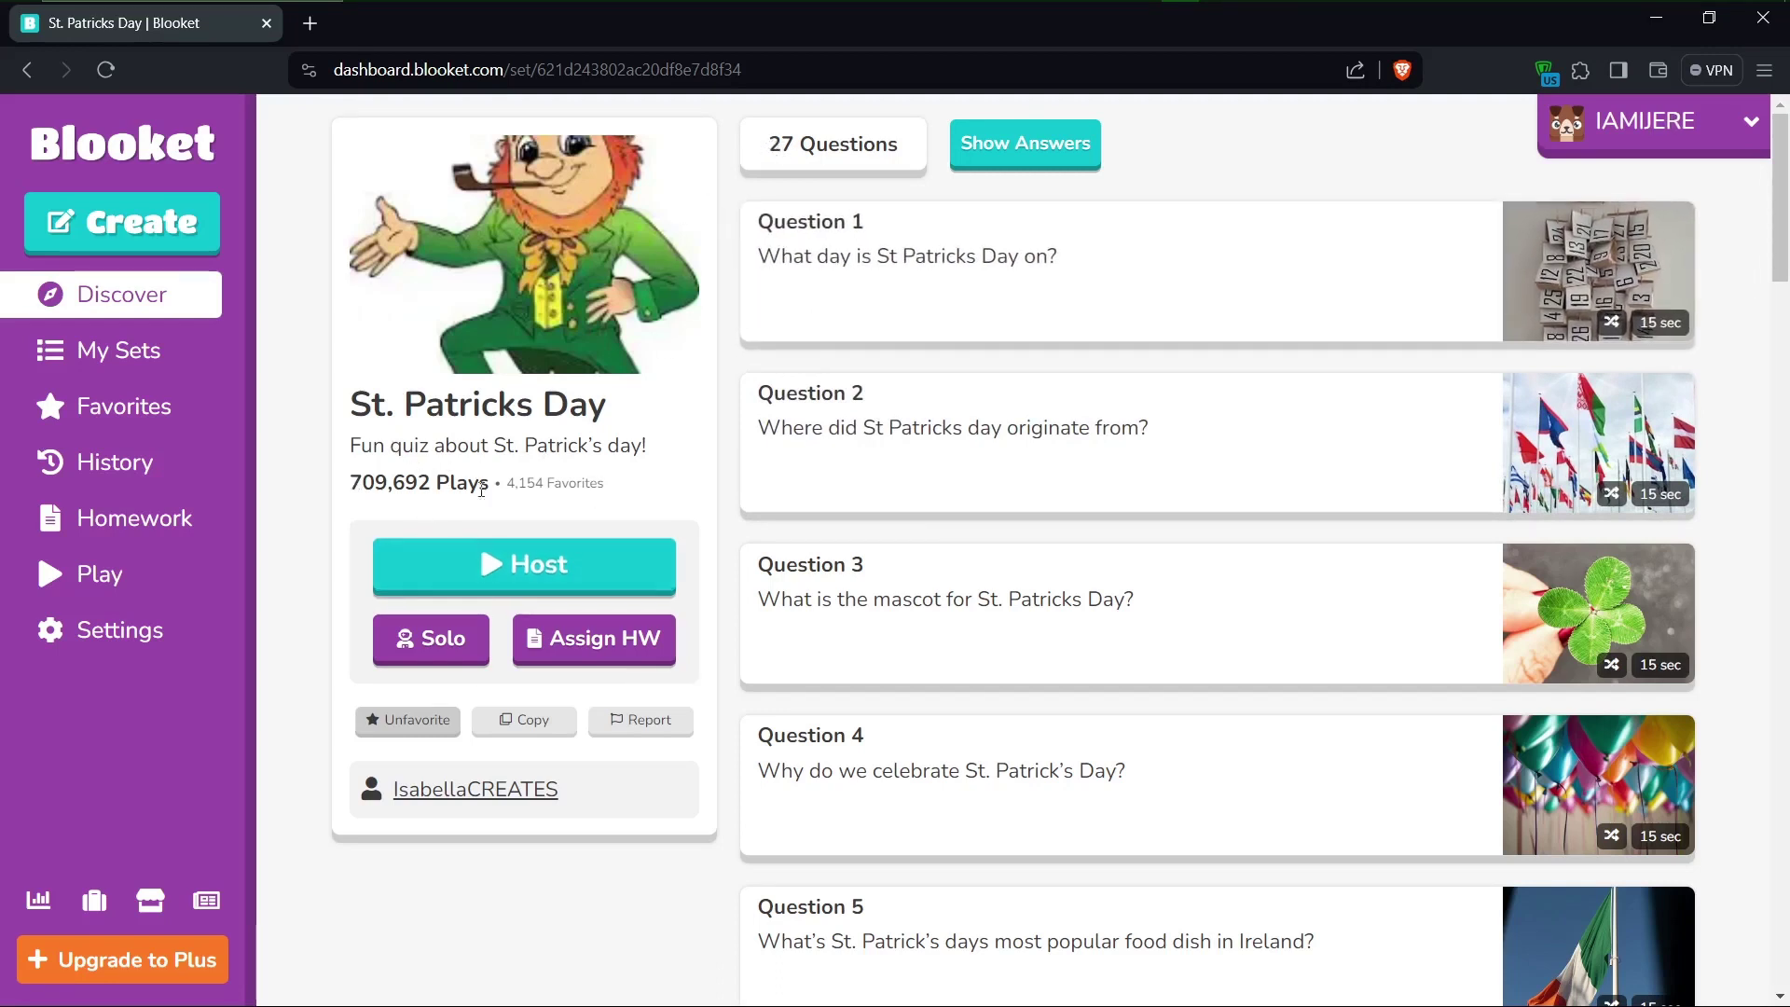
{"action": "left_click_drag", "start_coordinate": [508, 482], "coordinate": [612, 483]}
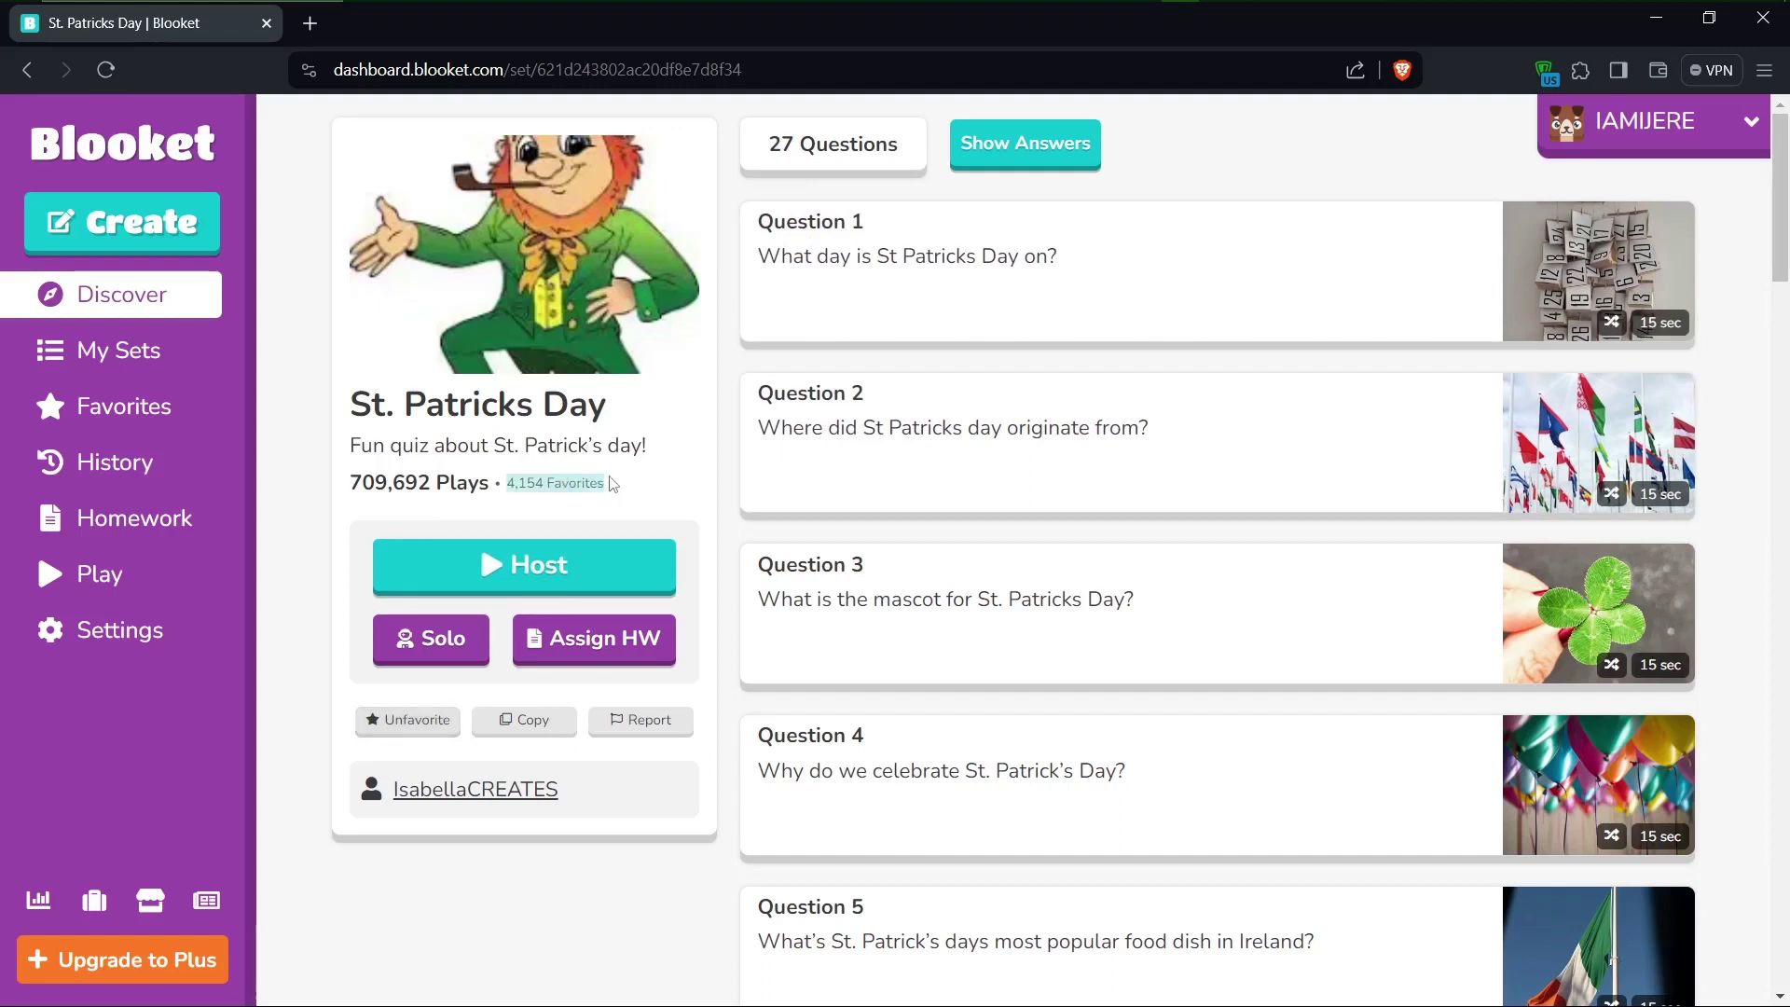
{"action": "left_click", "coordinate": [618, 504]}
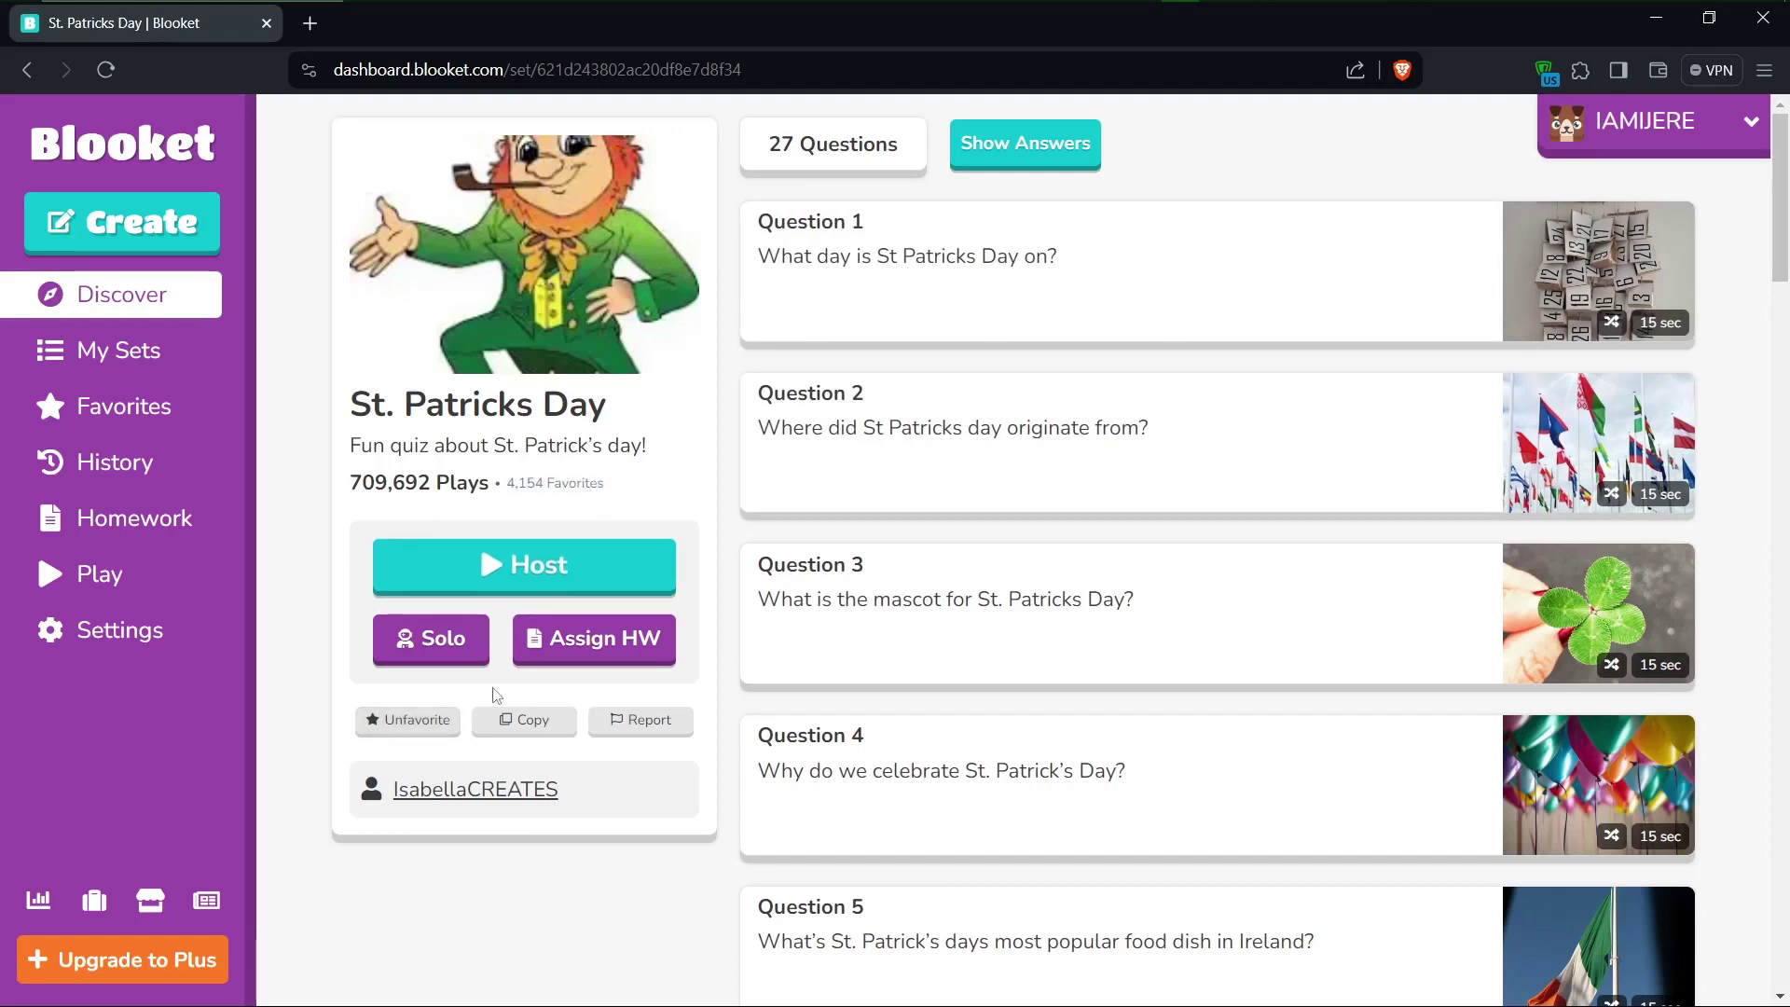
Remove the St. Patricks Day set from the favorites and add it back, checking the favorites count each time
{"action": "left_click", "coordinate": [375, 731]}
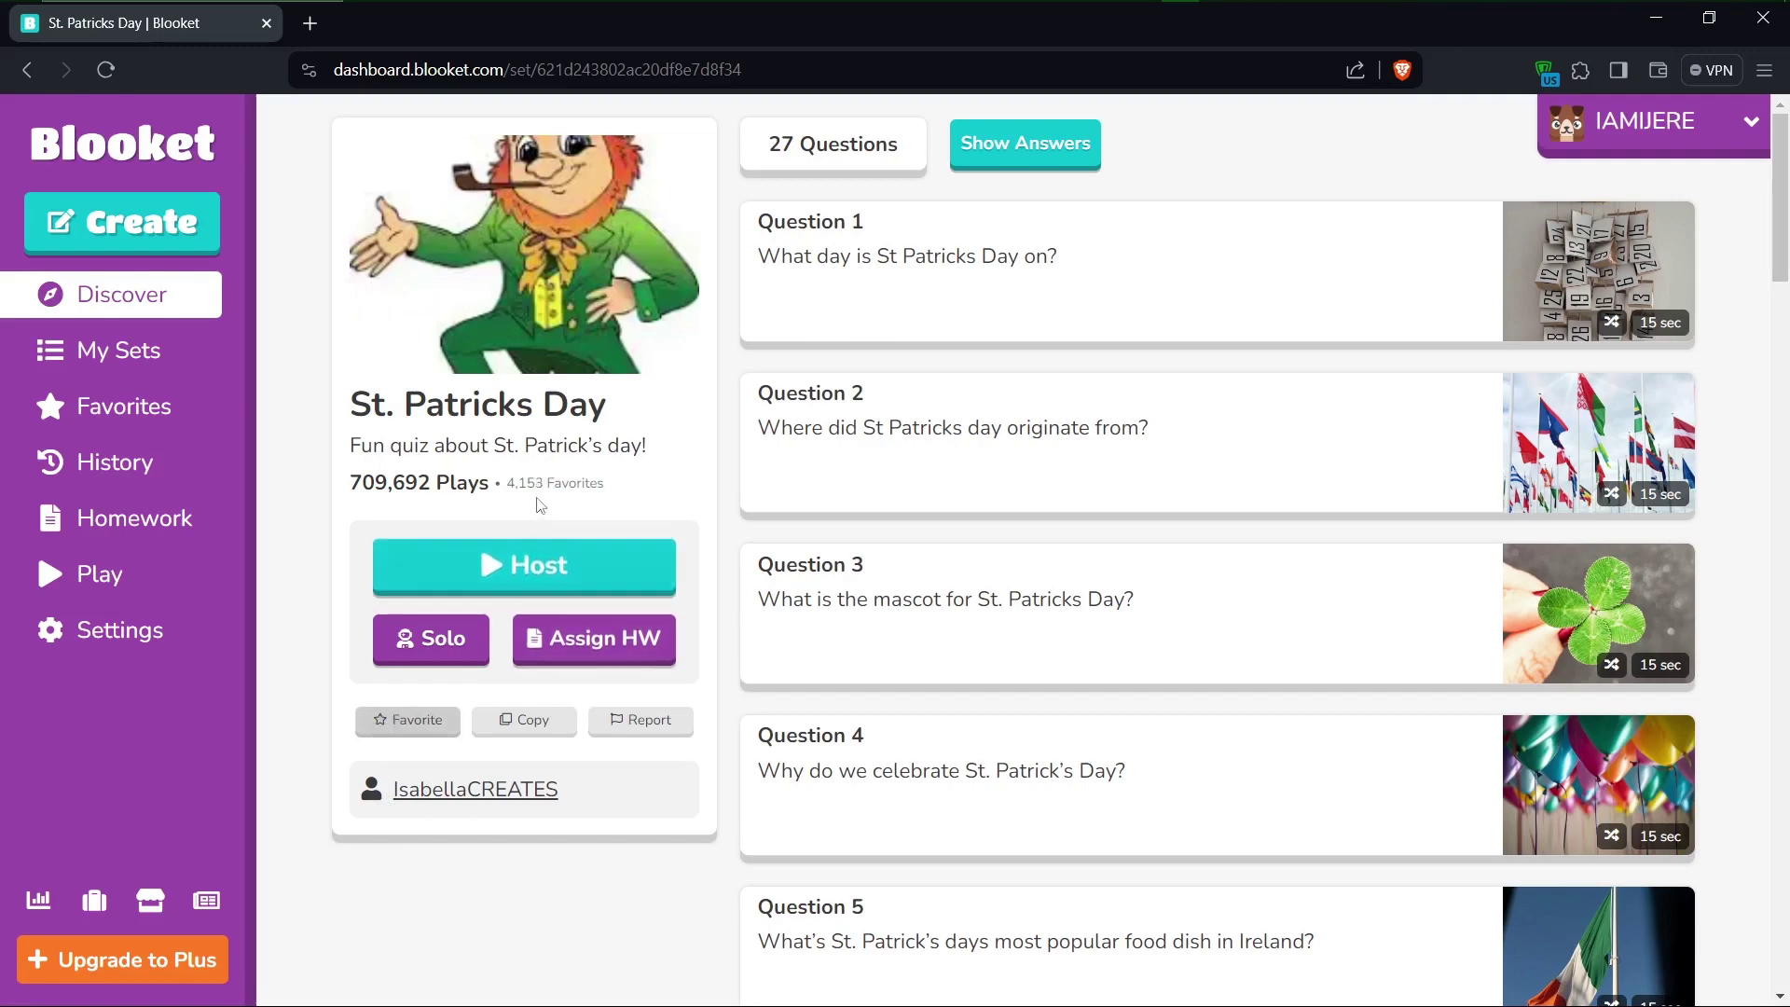
{"action": "left_click_drag", "start_coordinate": [534, 481], "coordinate": [543, 490]}
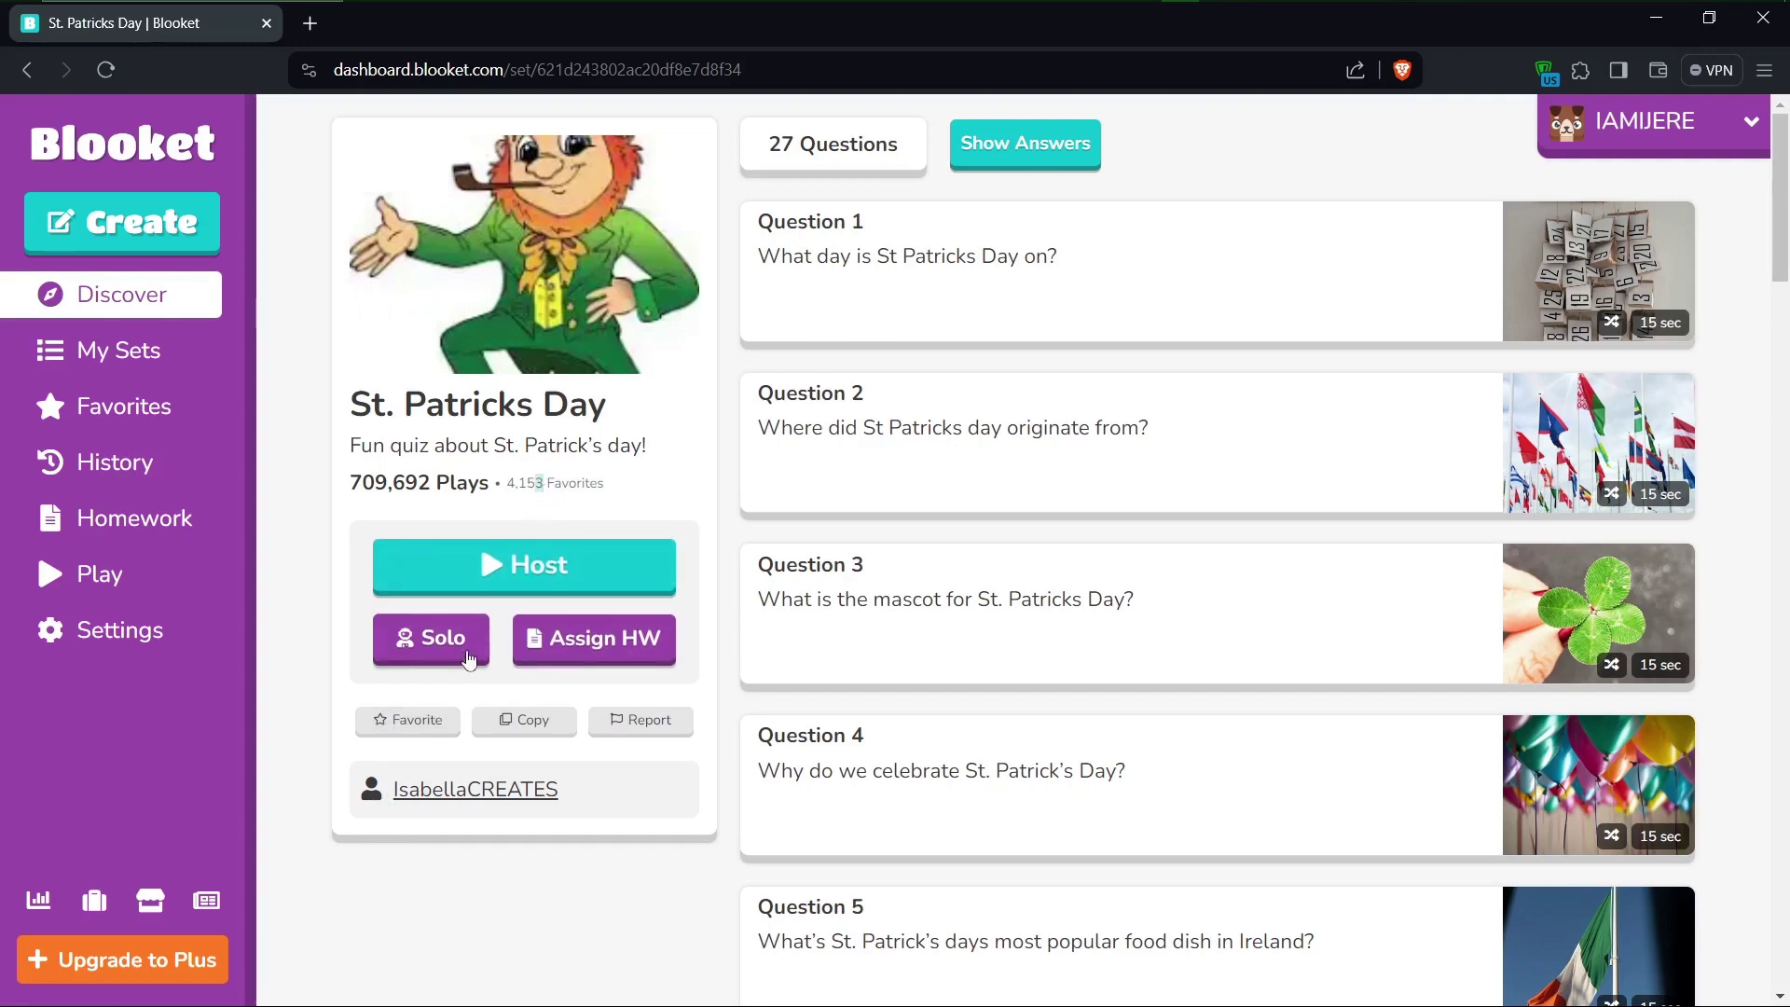
{"action": "left_click", "coordinate": [382, 725]}
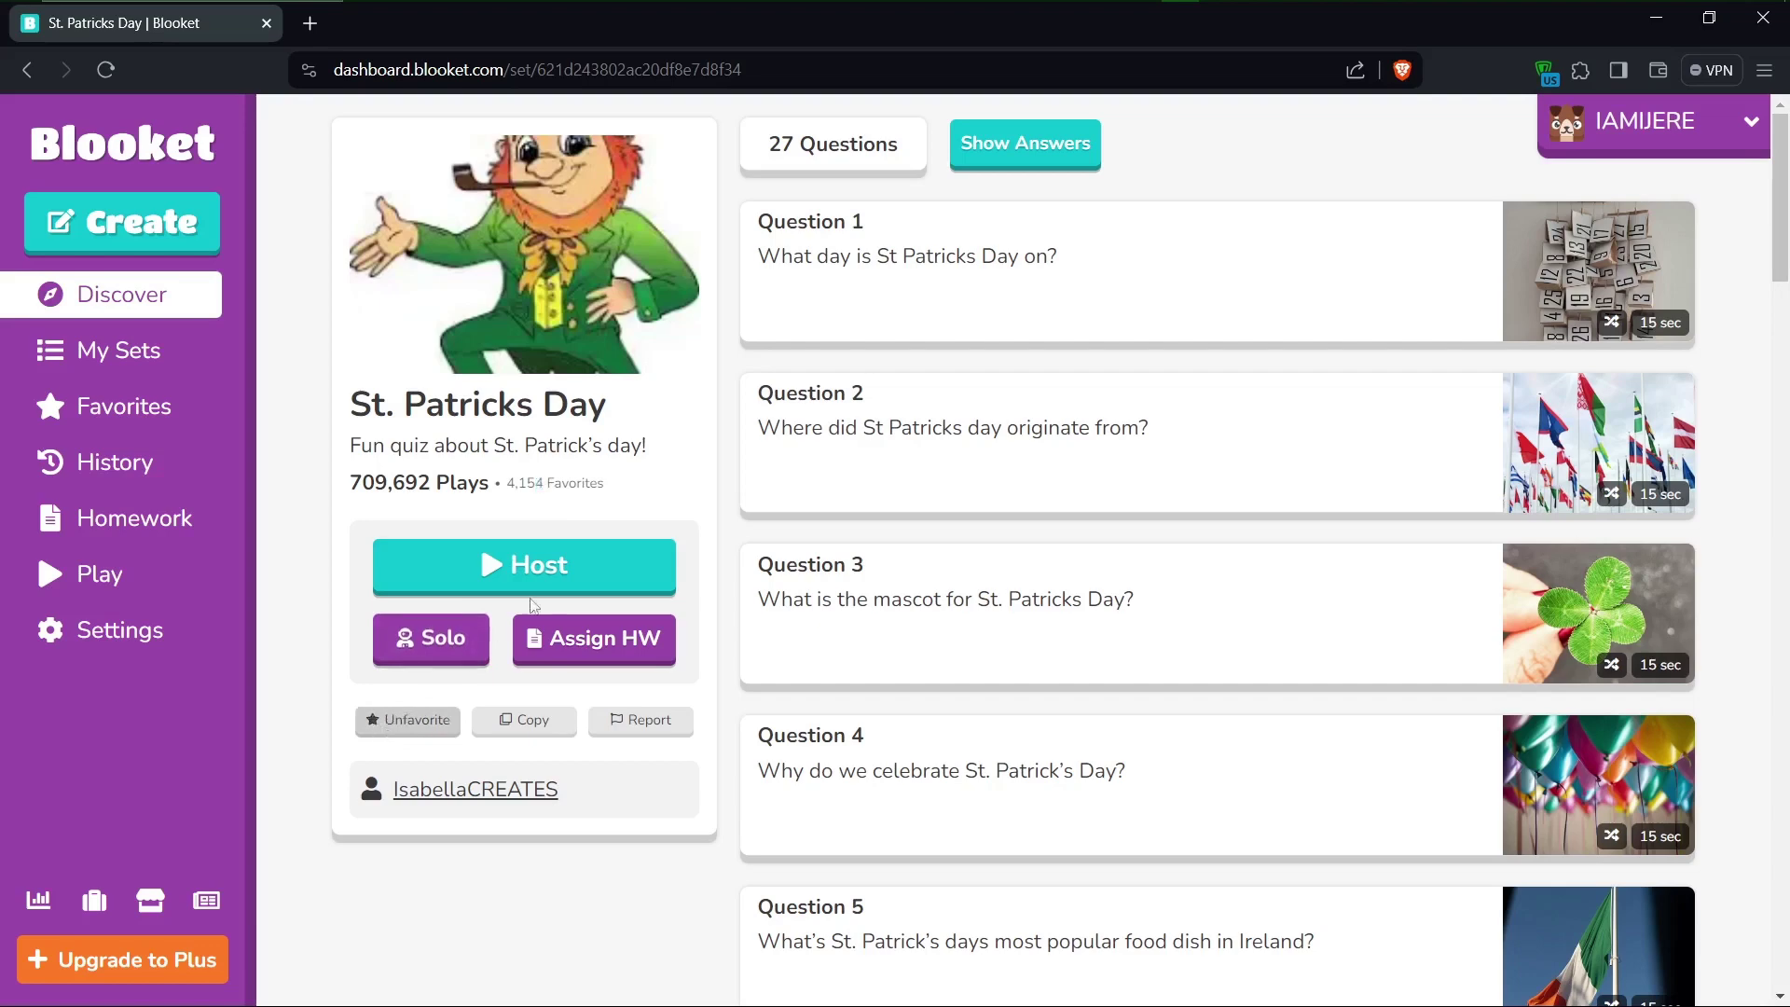
{"action": "left_click_drag", "start_coordinate": [518, 482], "coordinate": [583, 485]}
{"action": "left_click", "coordinate": [605, 487]}
View the Favorites, History and Homework pages one after another
{"action": "left_click", "coordinate": [119, 410]}
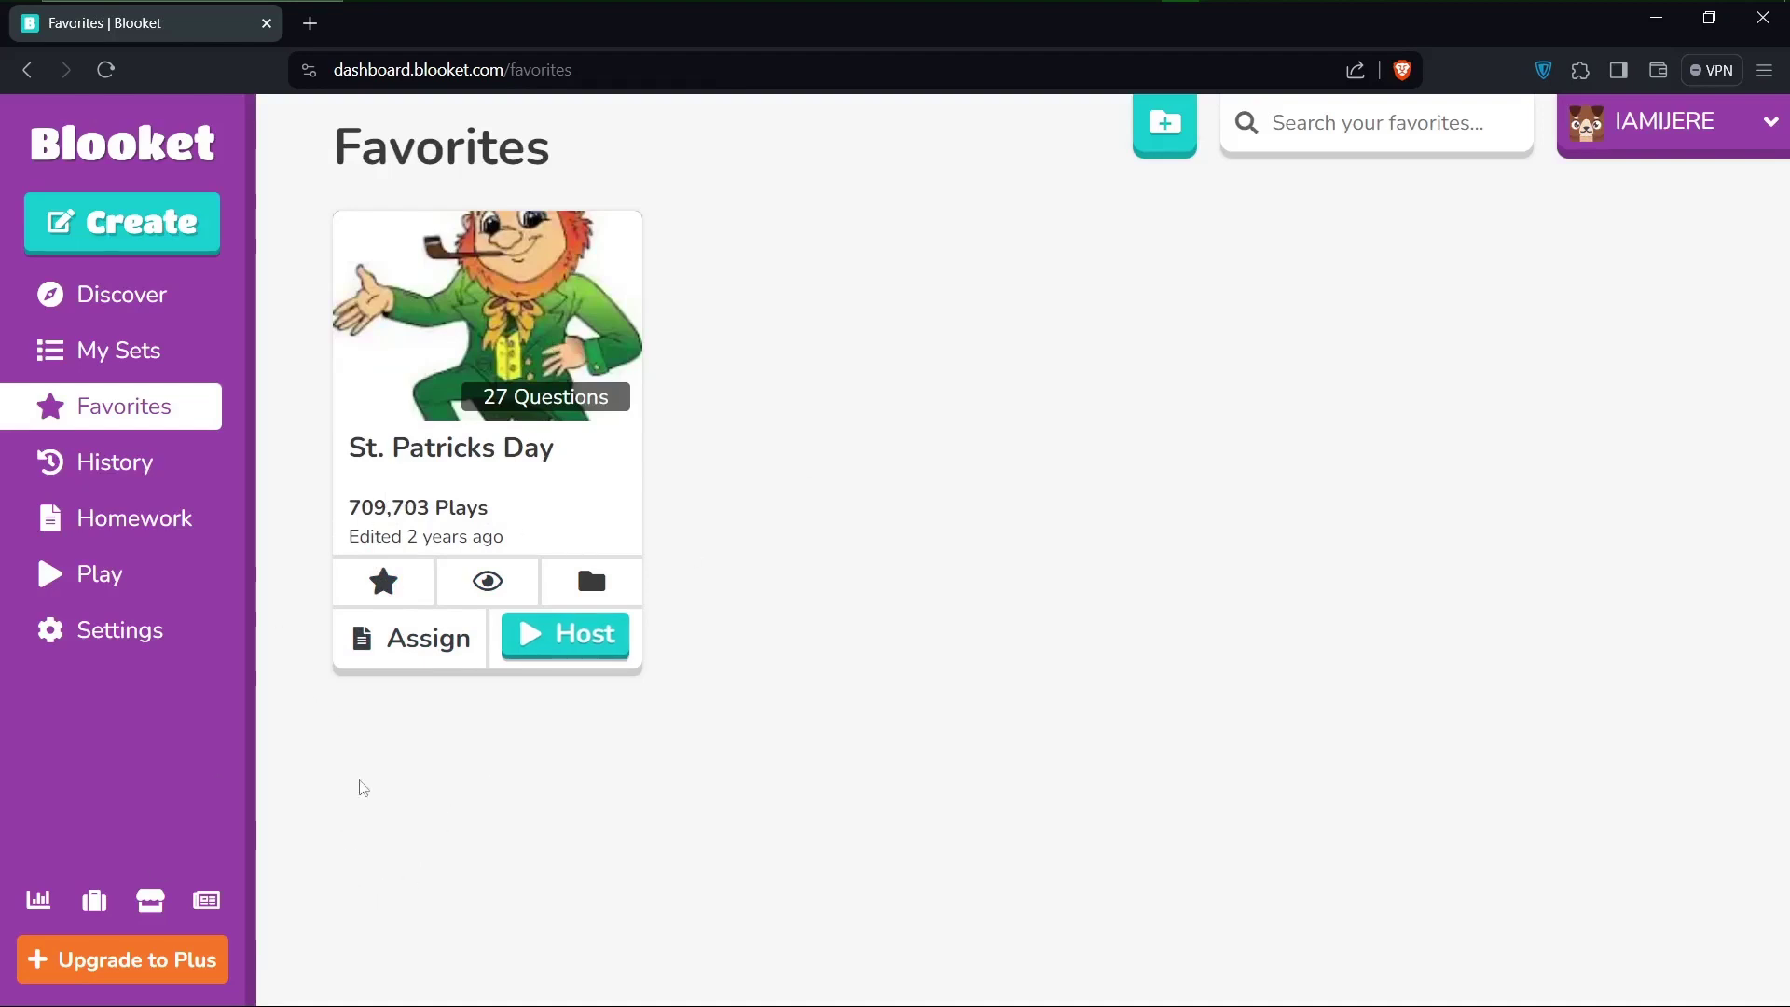
{"action": "left_click", "coordinate": [586, 656]}
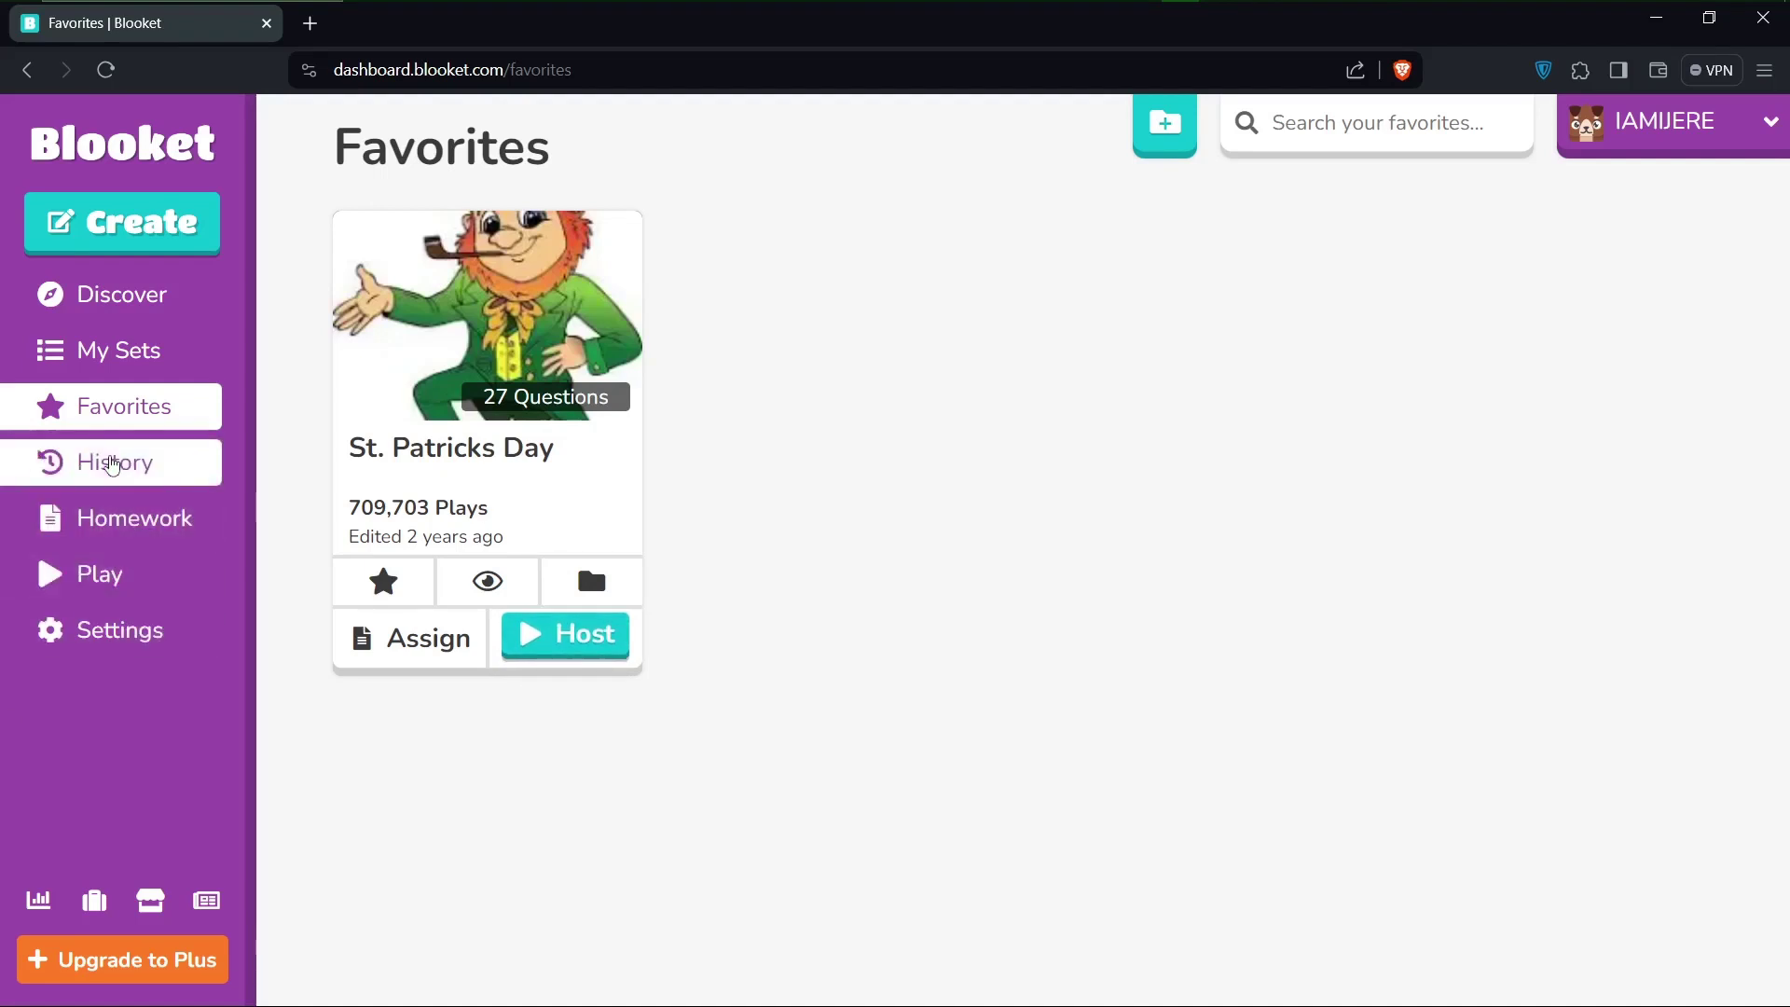
{"action": "left_click", "coordinate": [90, 468]}
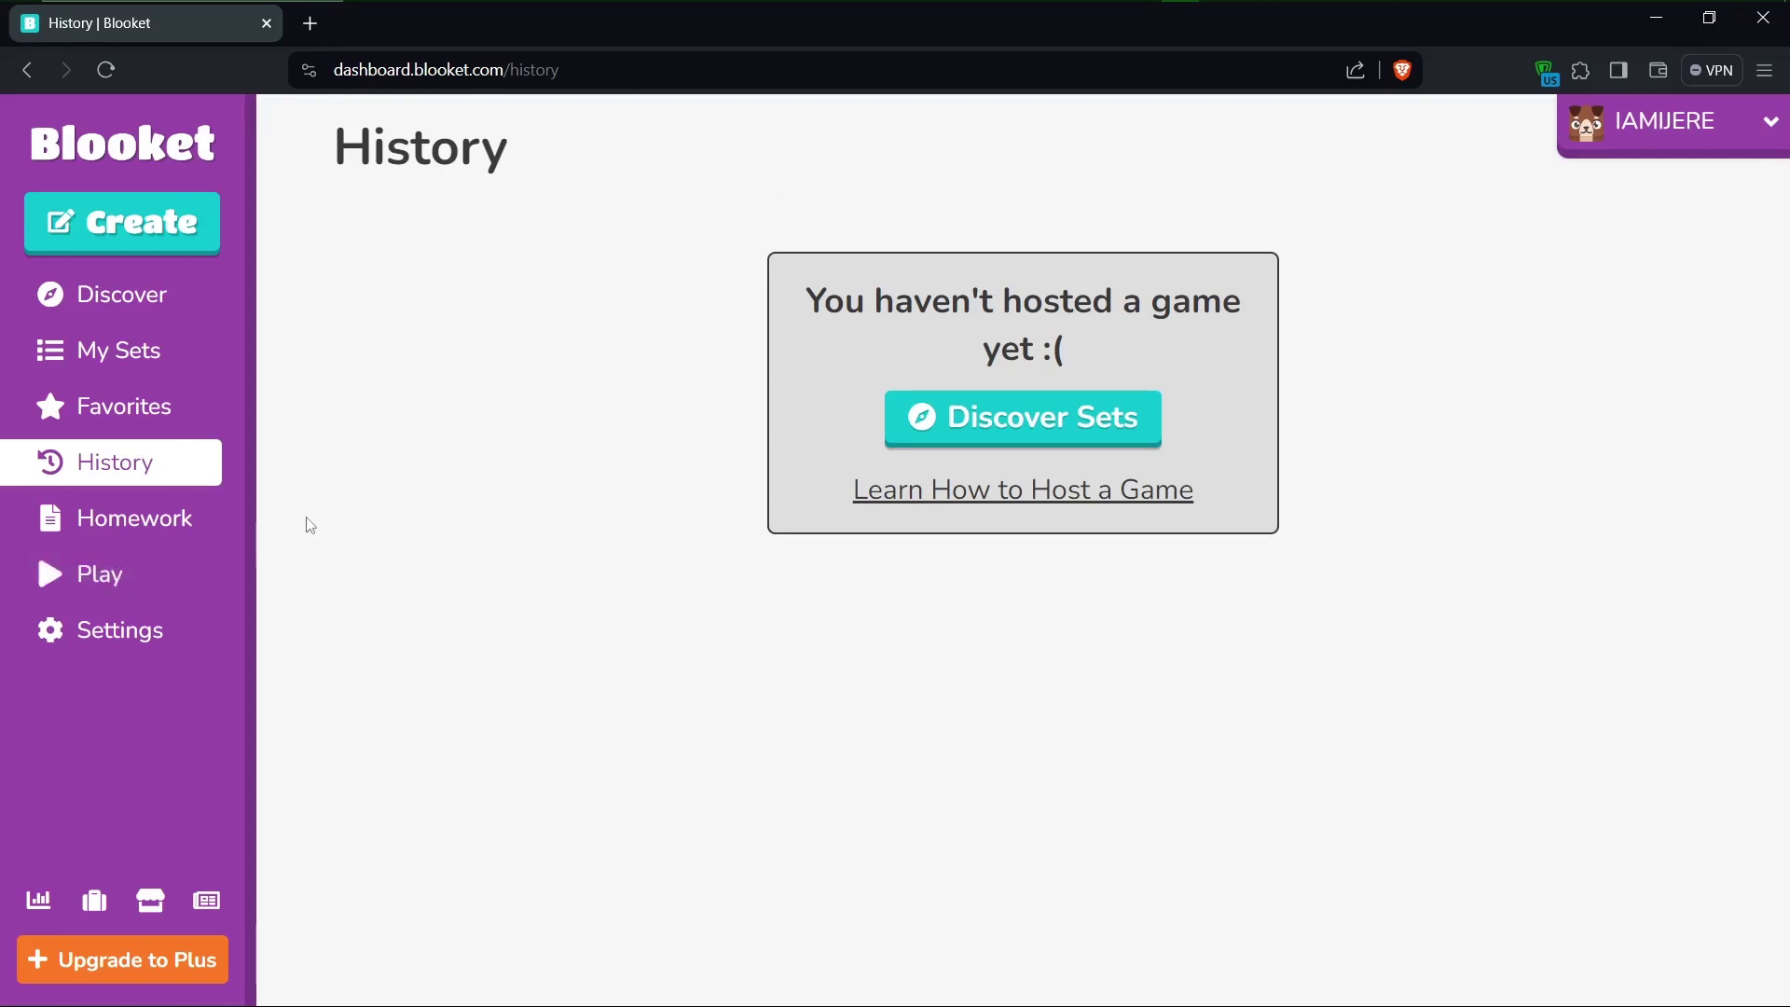
{"action": "left_click", "coordinate": [104, 523]}
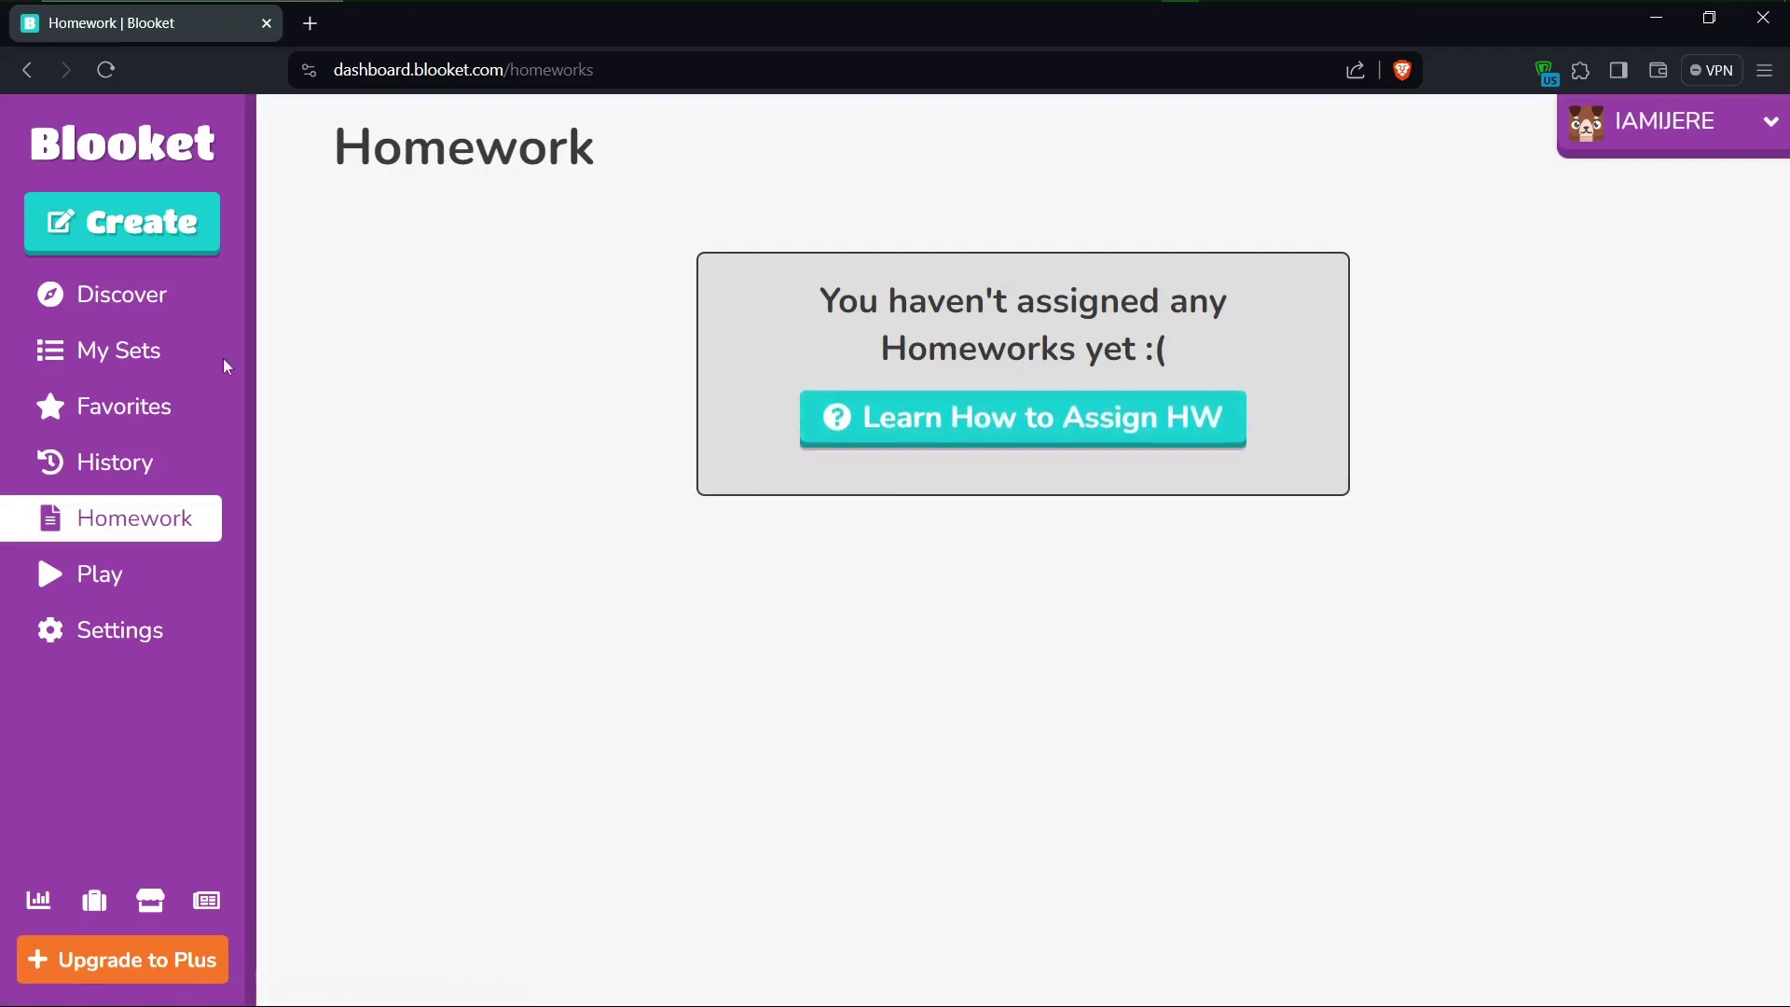
Go back to the Discover page by way of Favorites and open the Root Words set
{"action": "left_click", "coordinate": [76, 406]}
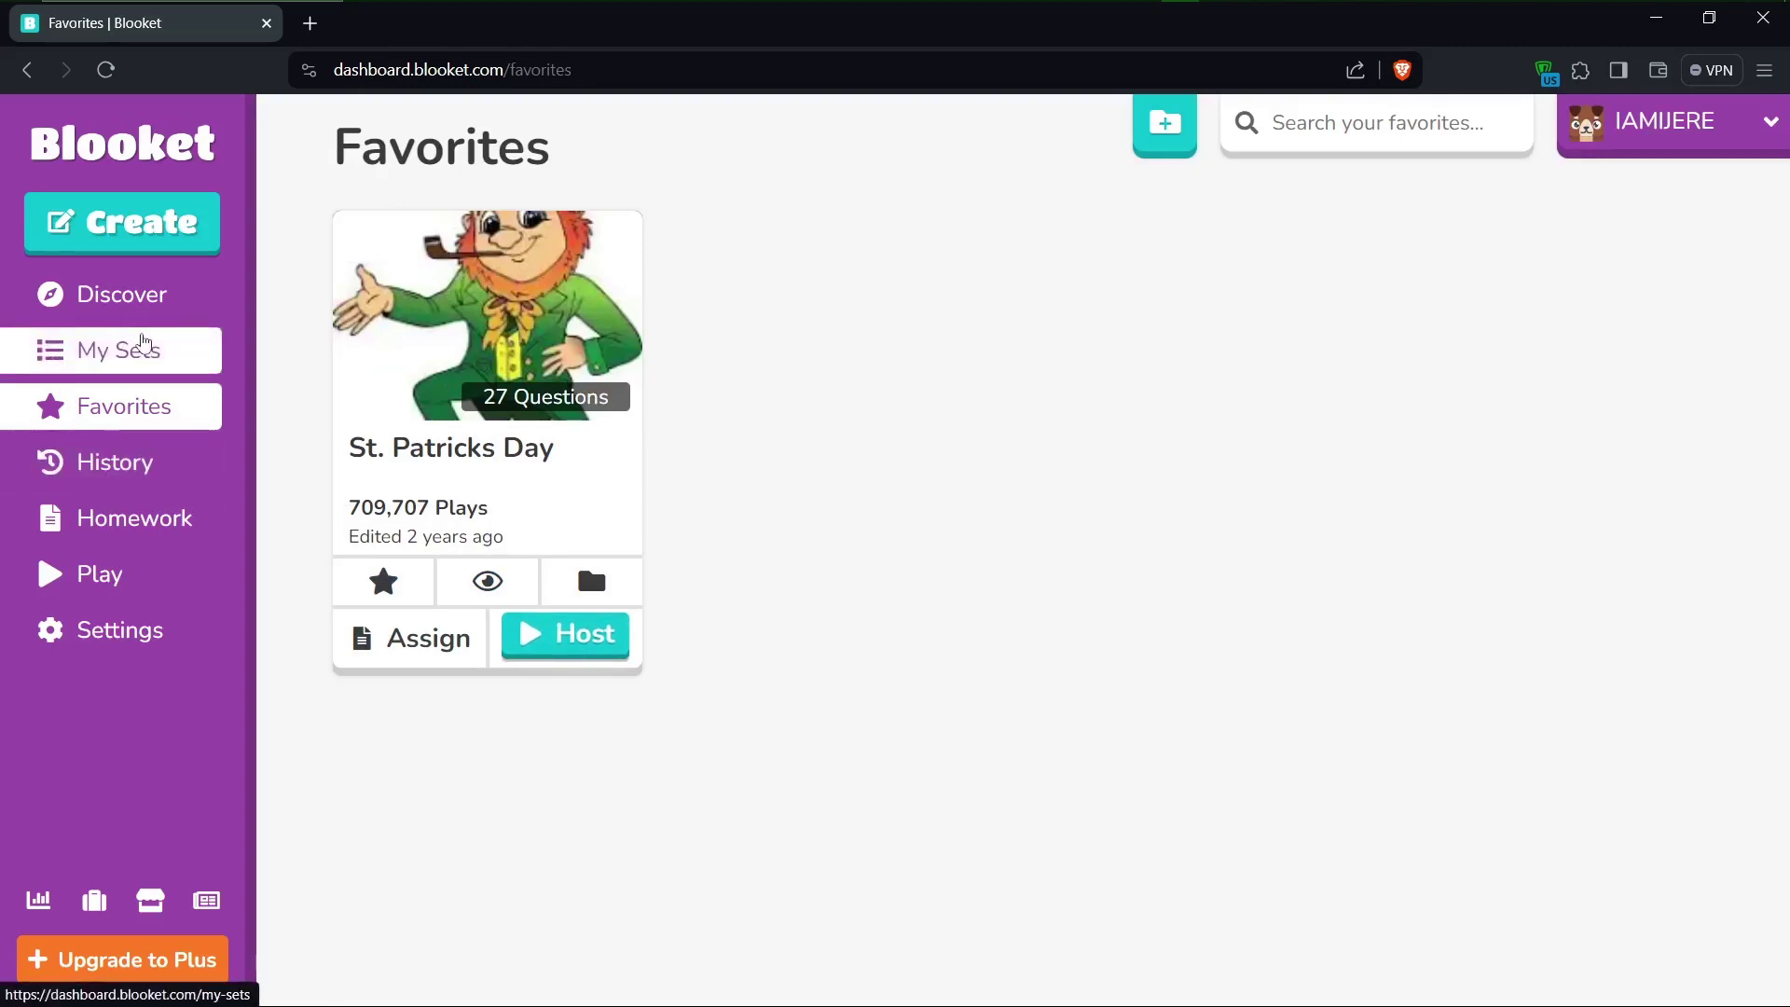
{"action": "left_click", "coordinate": [112, 290]}
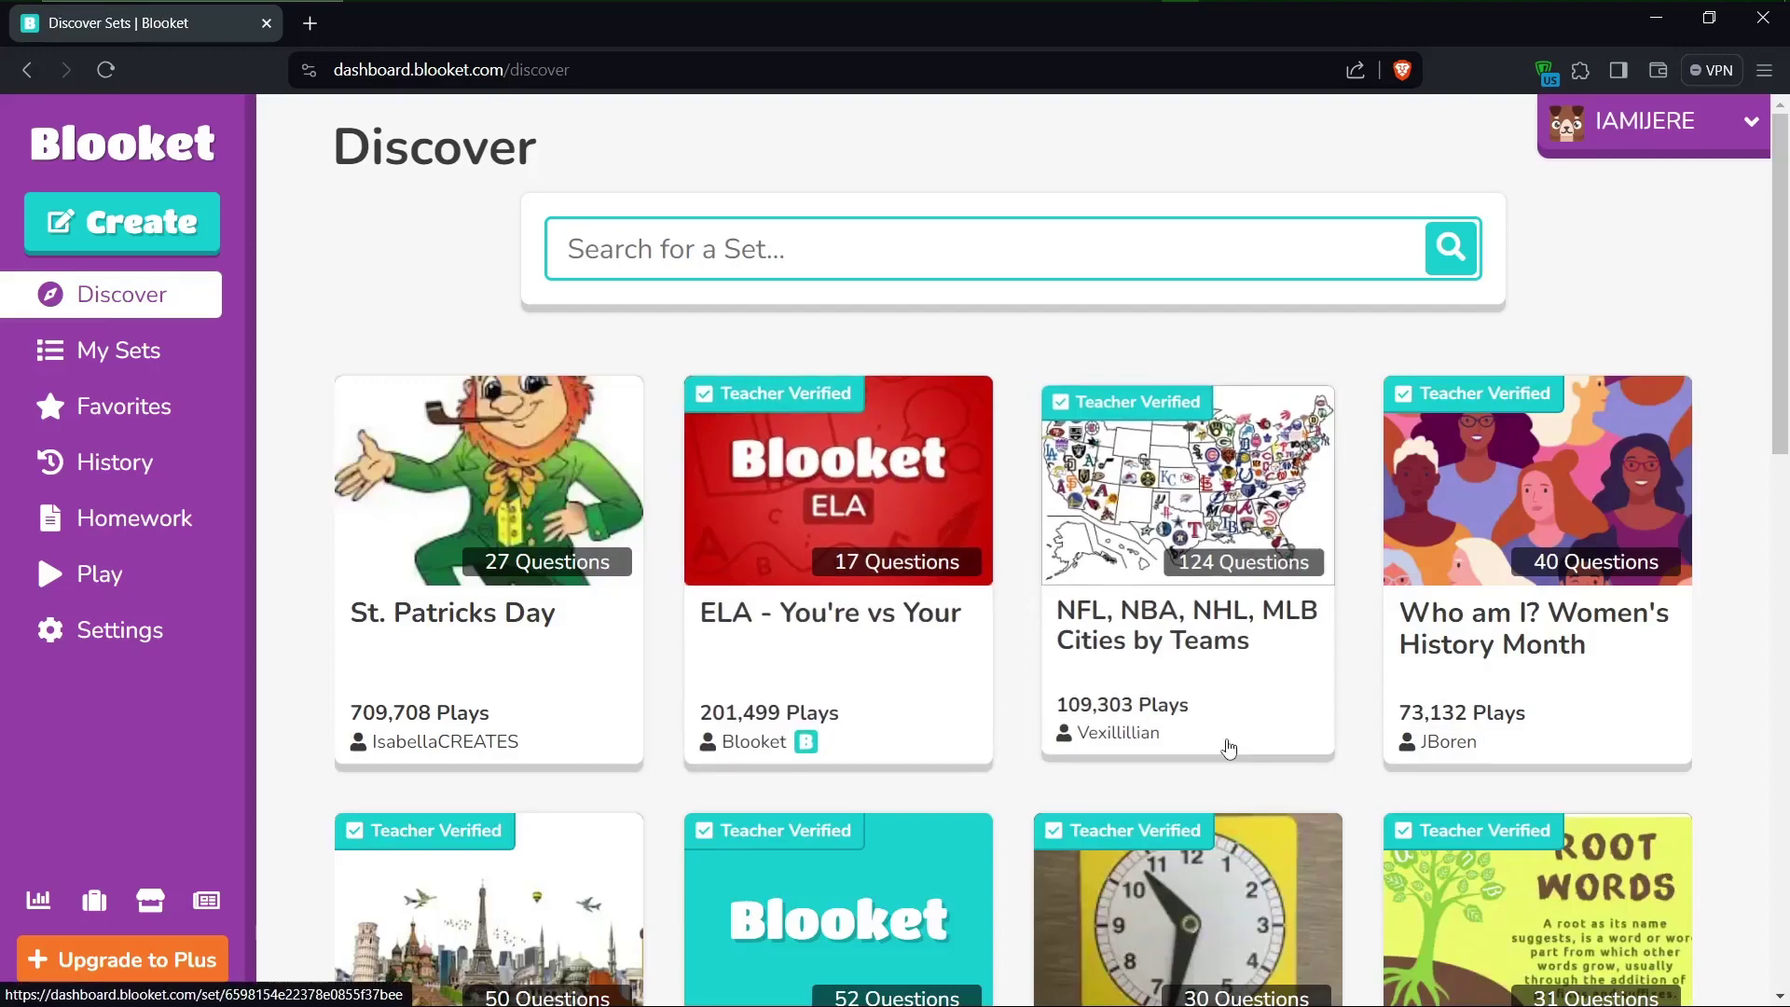
{"action": "scroll", "coordinate": [1229, 748], "scroll_direction": "down", "scroll_amount": 5}
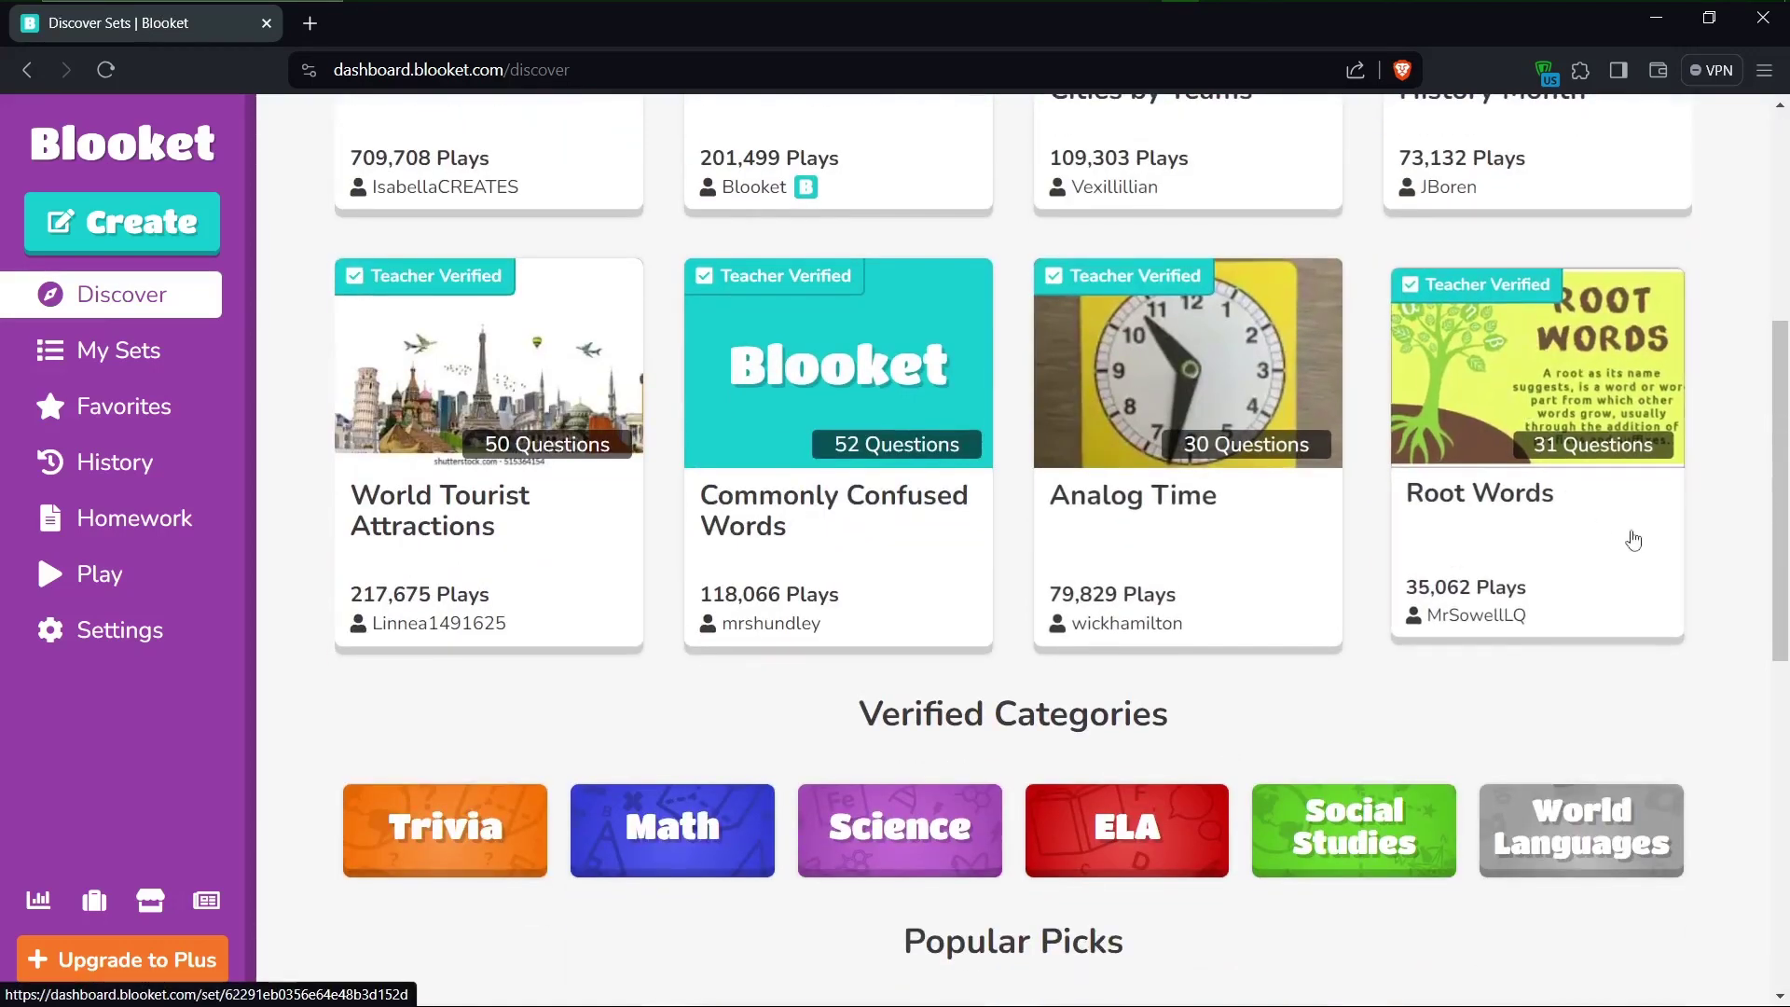
{"action": "left_click", "coordinate": [1589, 434]}
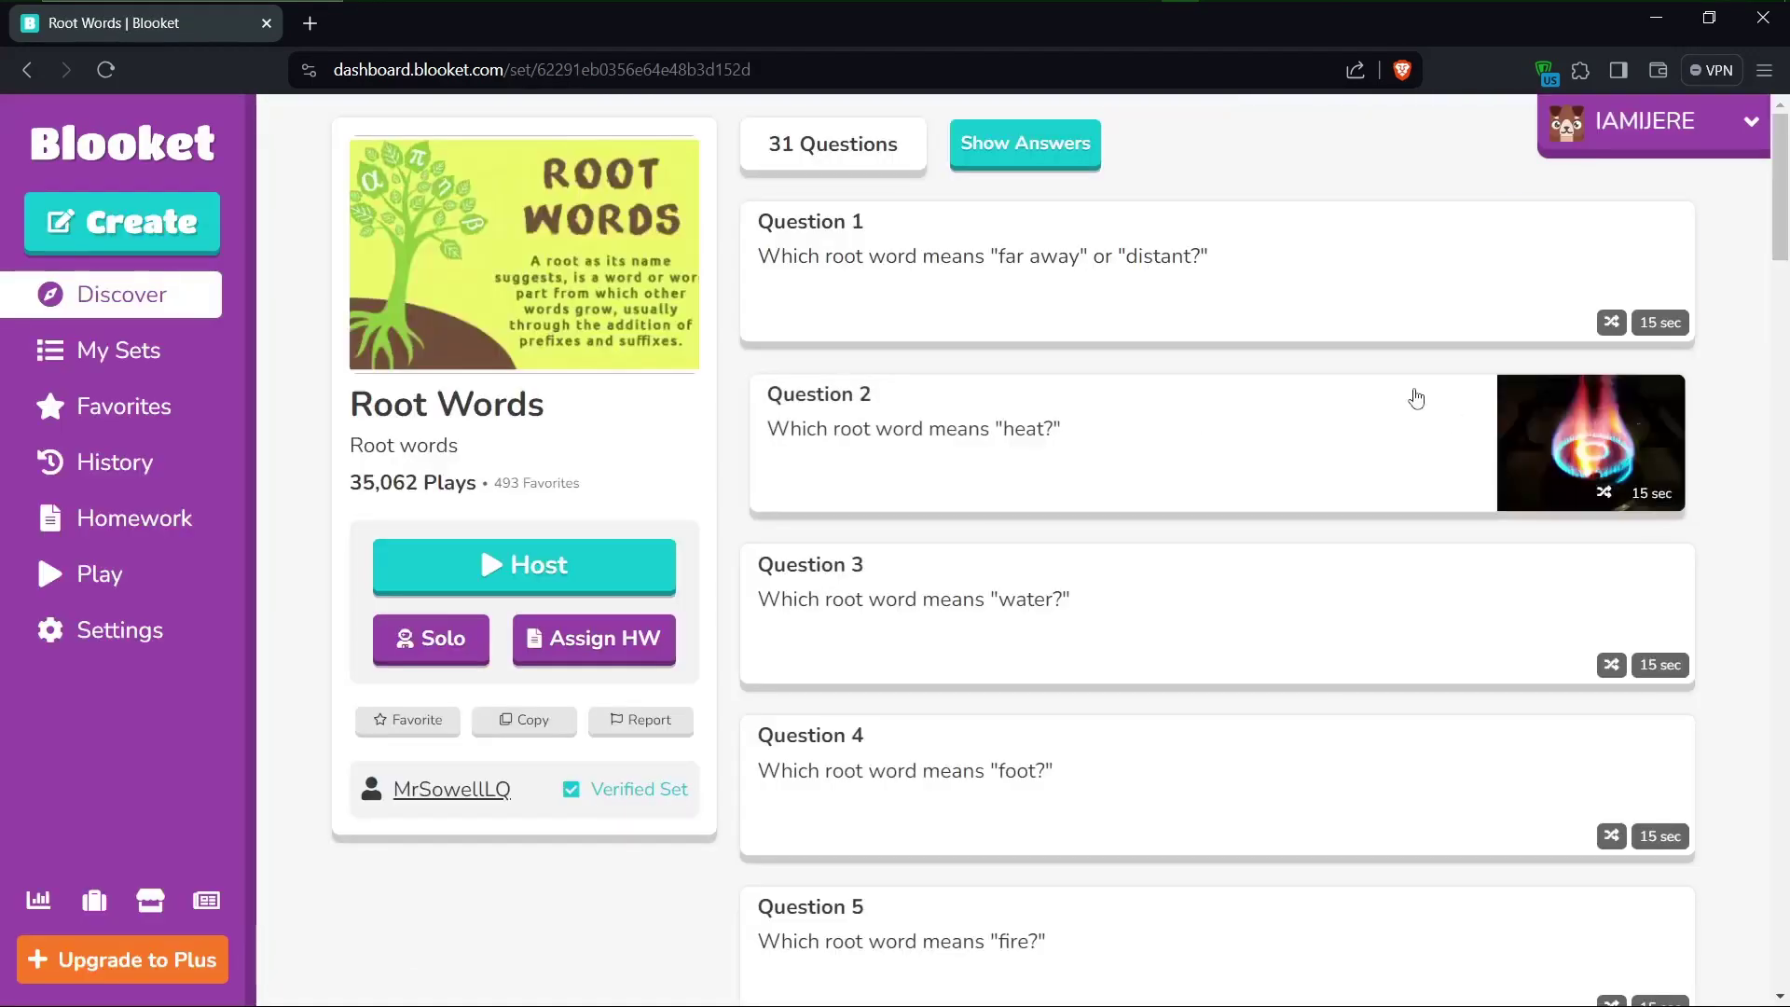
Open the homework assignment page for the Root Words set, close it and look over the set's page
{"action": "left_click", "coordinate": [589, 637]}
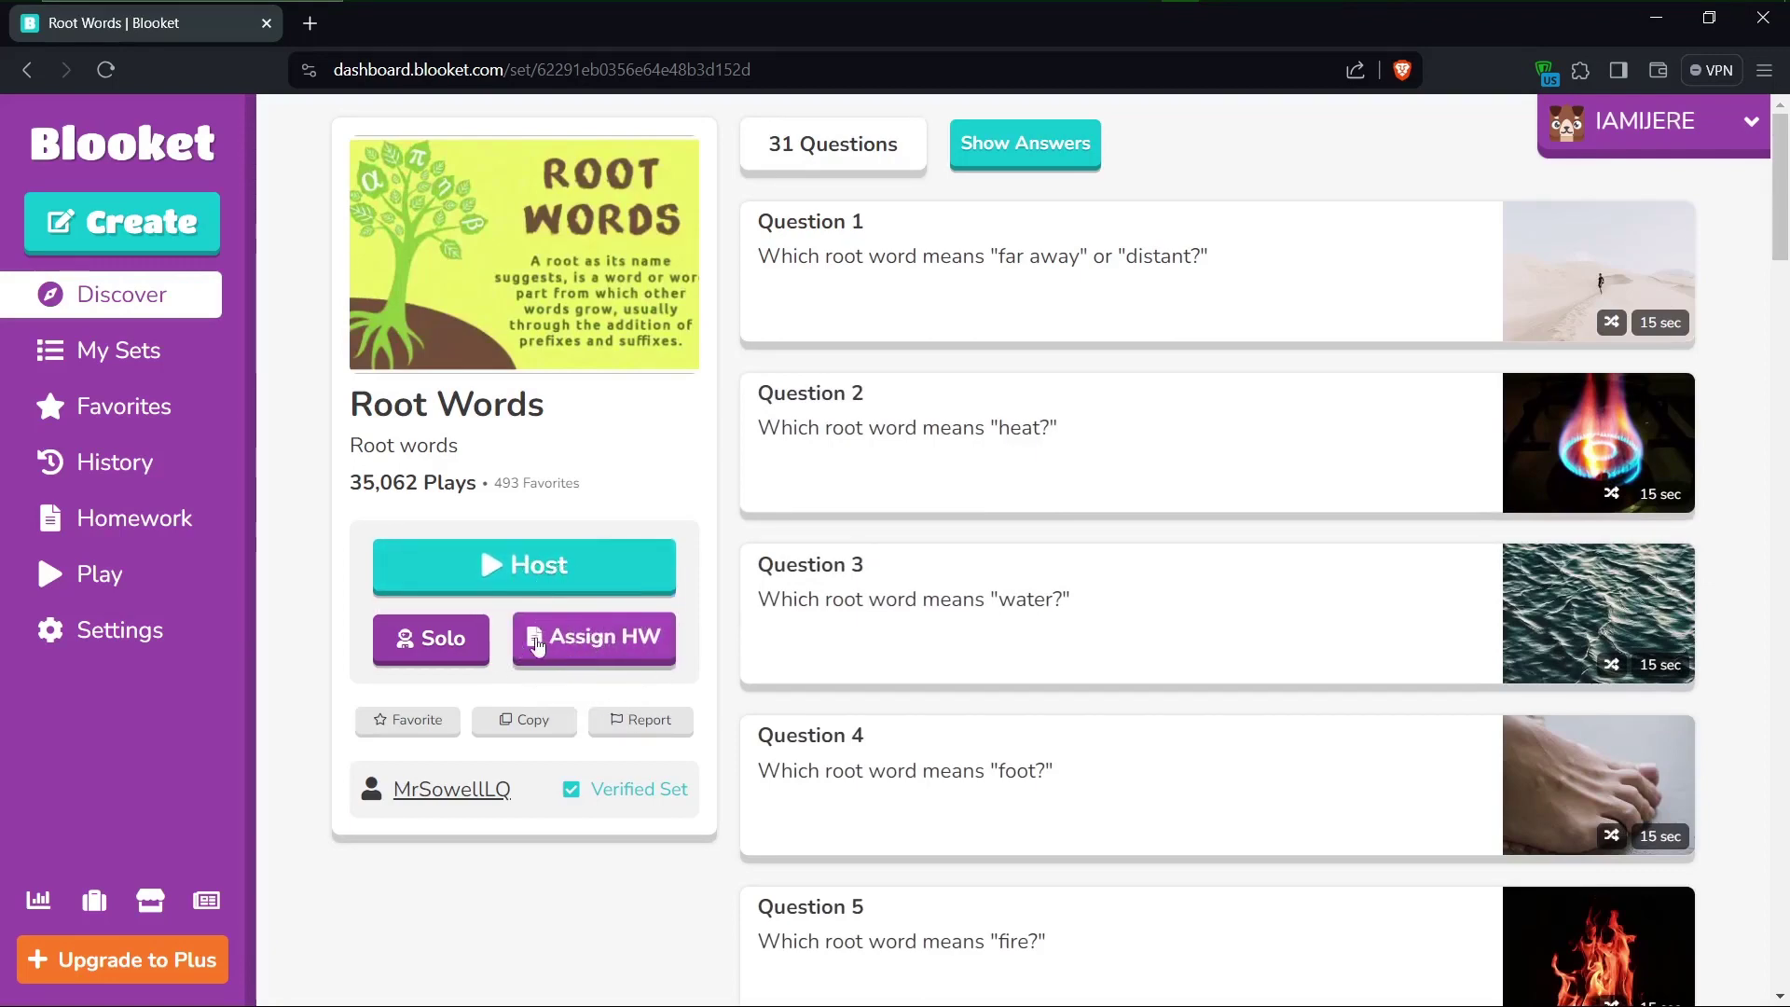
{"action": "left_click", "coordinate": [584, 641]}
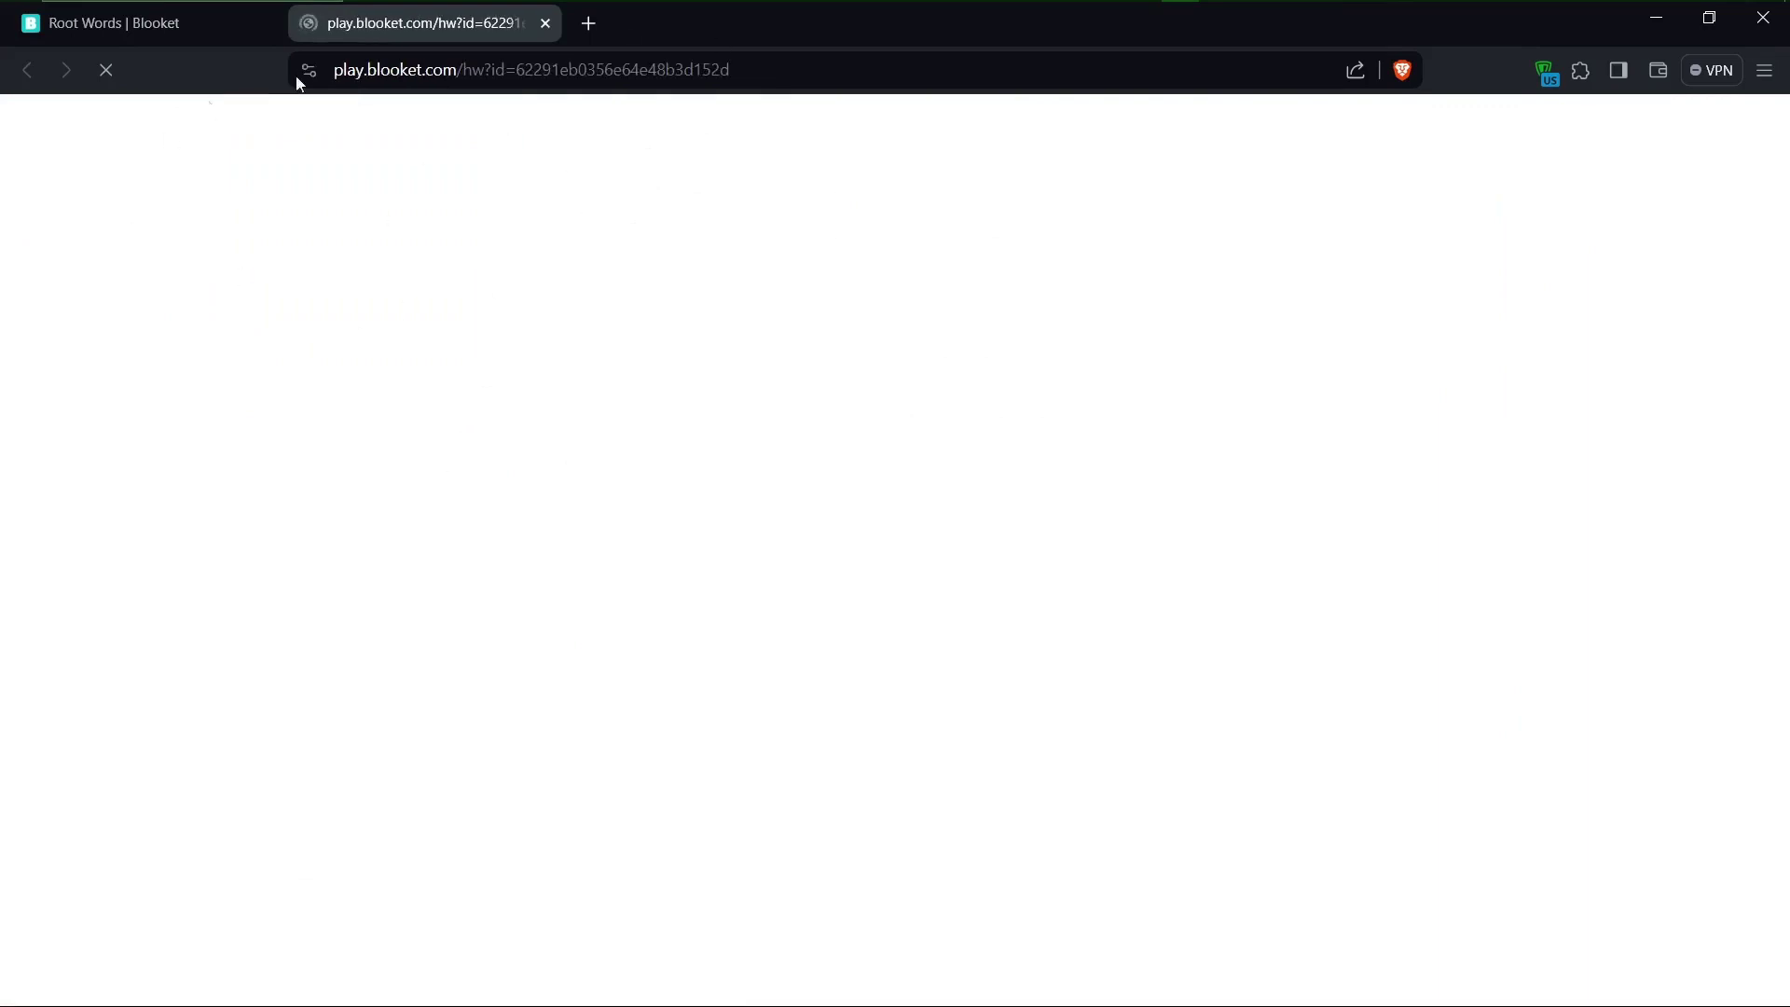
{"action": "left_click", "coordinate": [545, 23]}
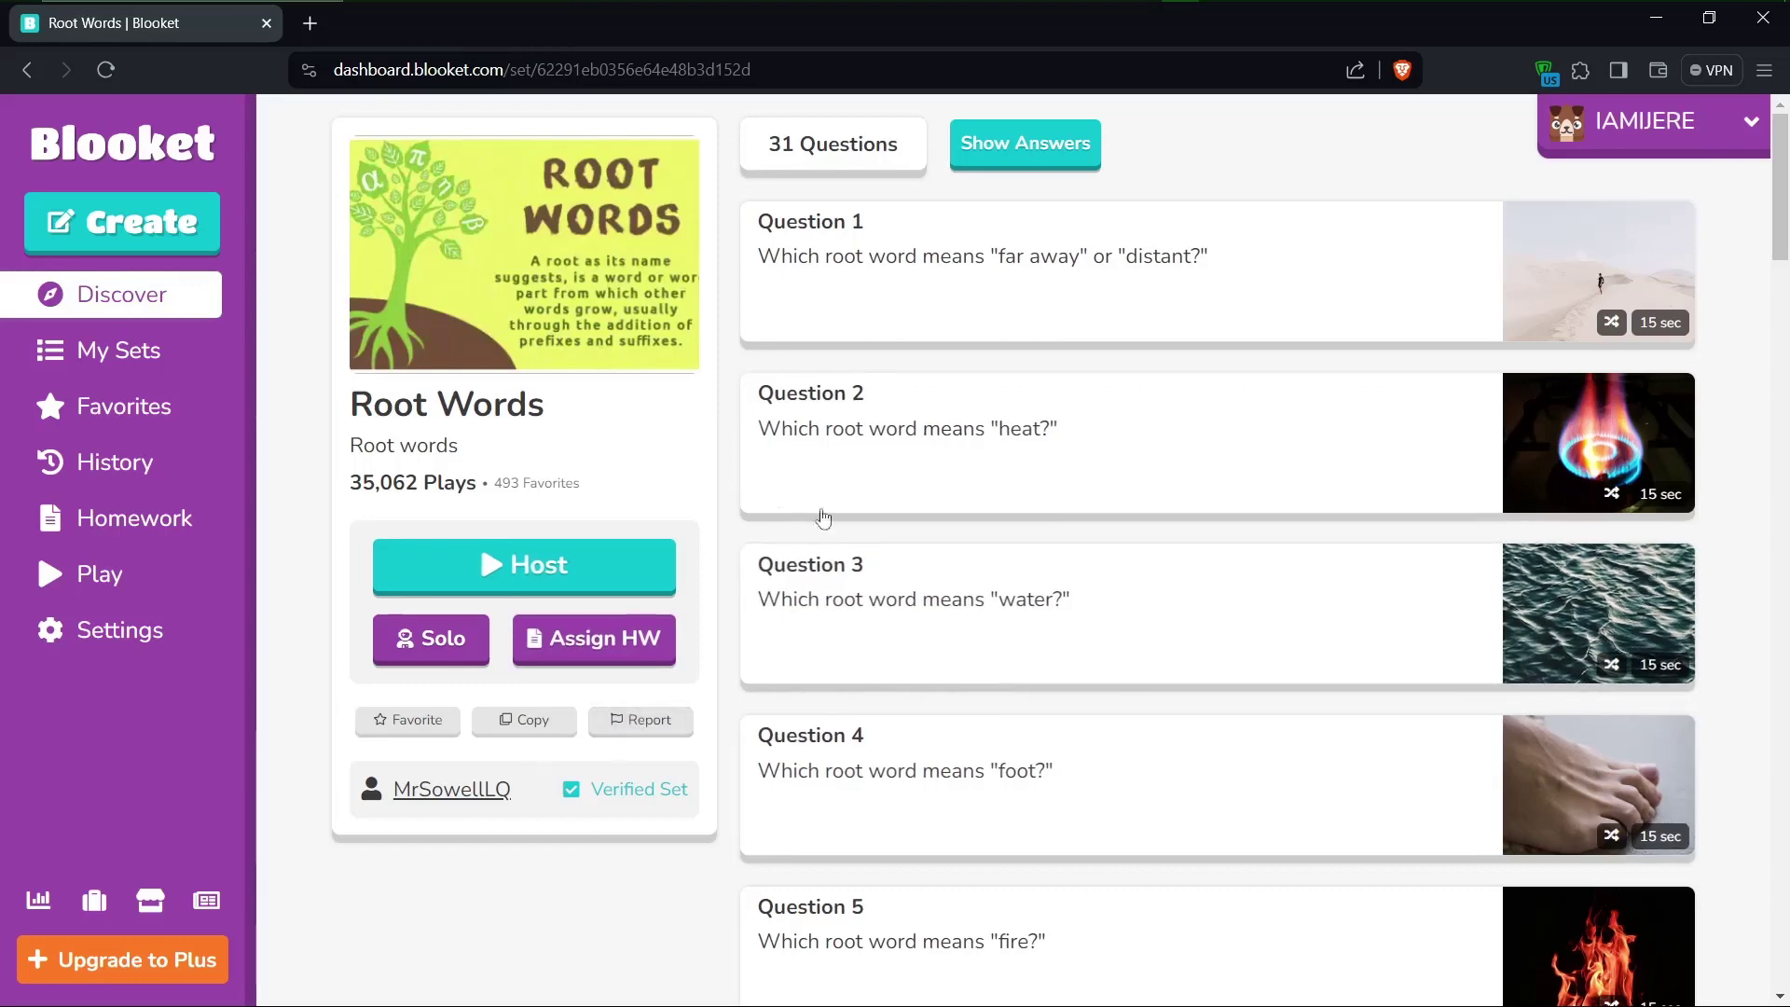
{"action": "scroll", "coordinate": [461, 699], "scroll_direction": "down", "scroll_amount": 2}
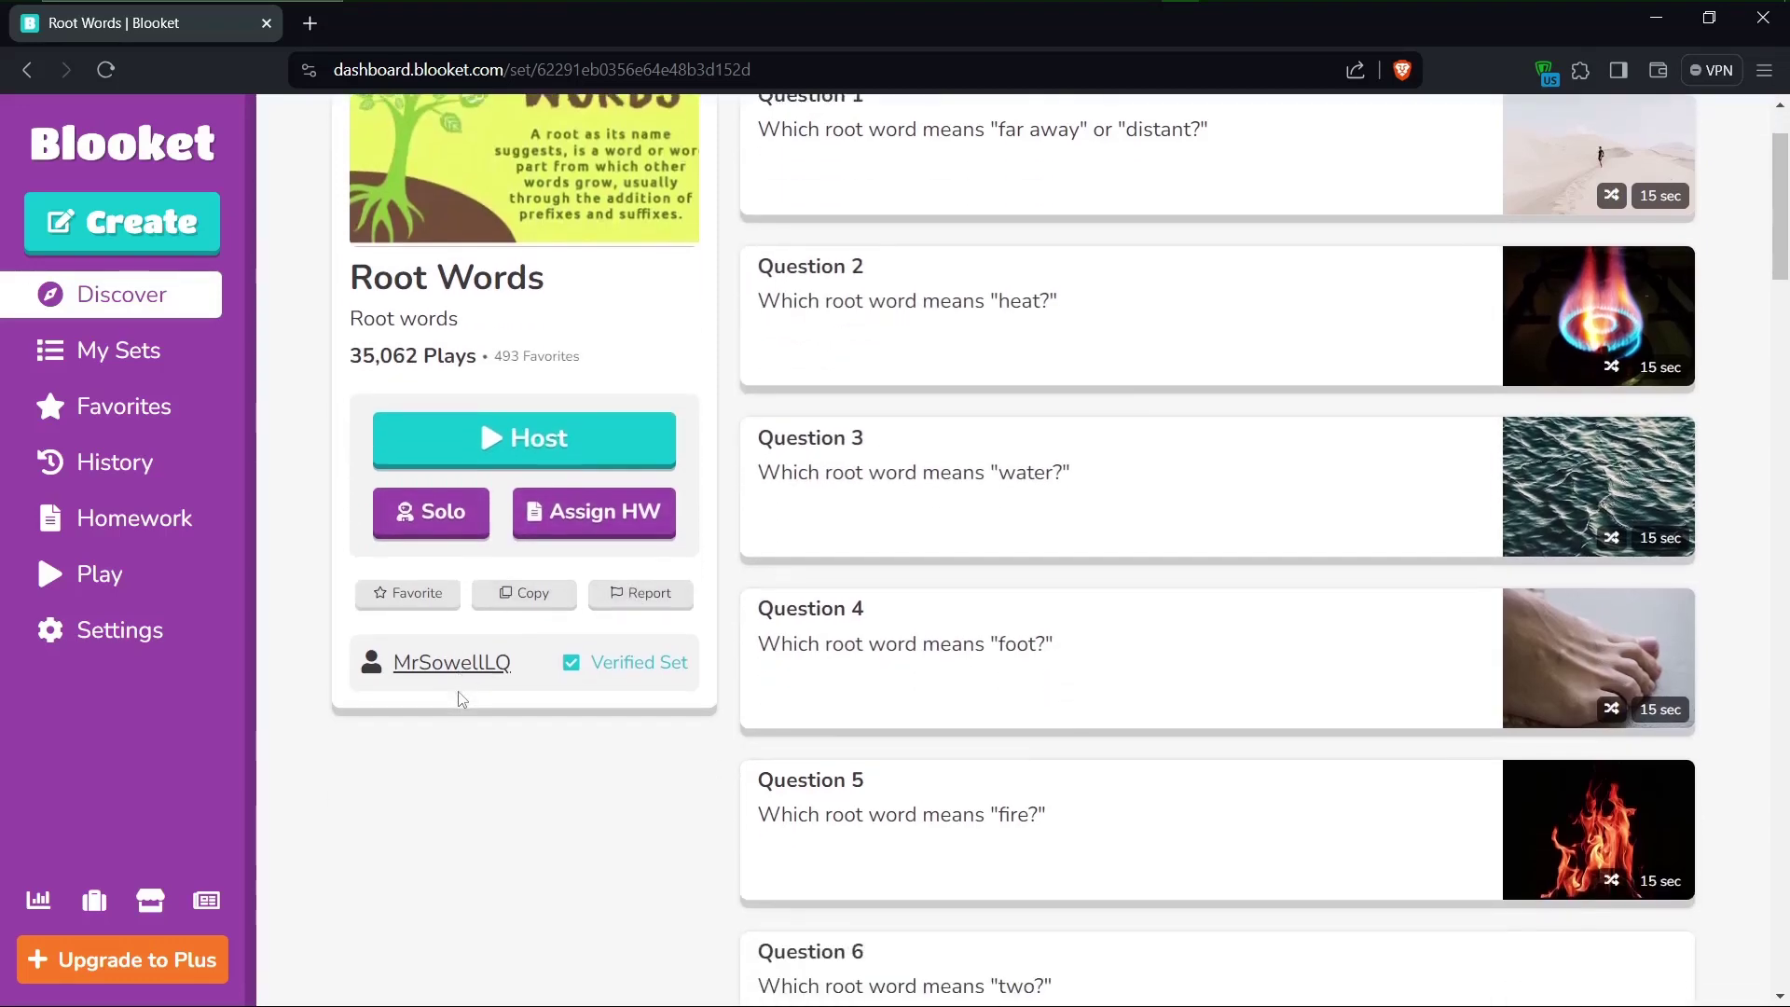
{"action": "scroll", "coordinate": [461, 699], "scroll_direction": "up", "scroll_amount": 2}
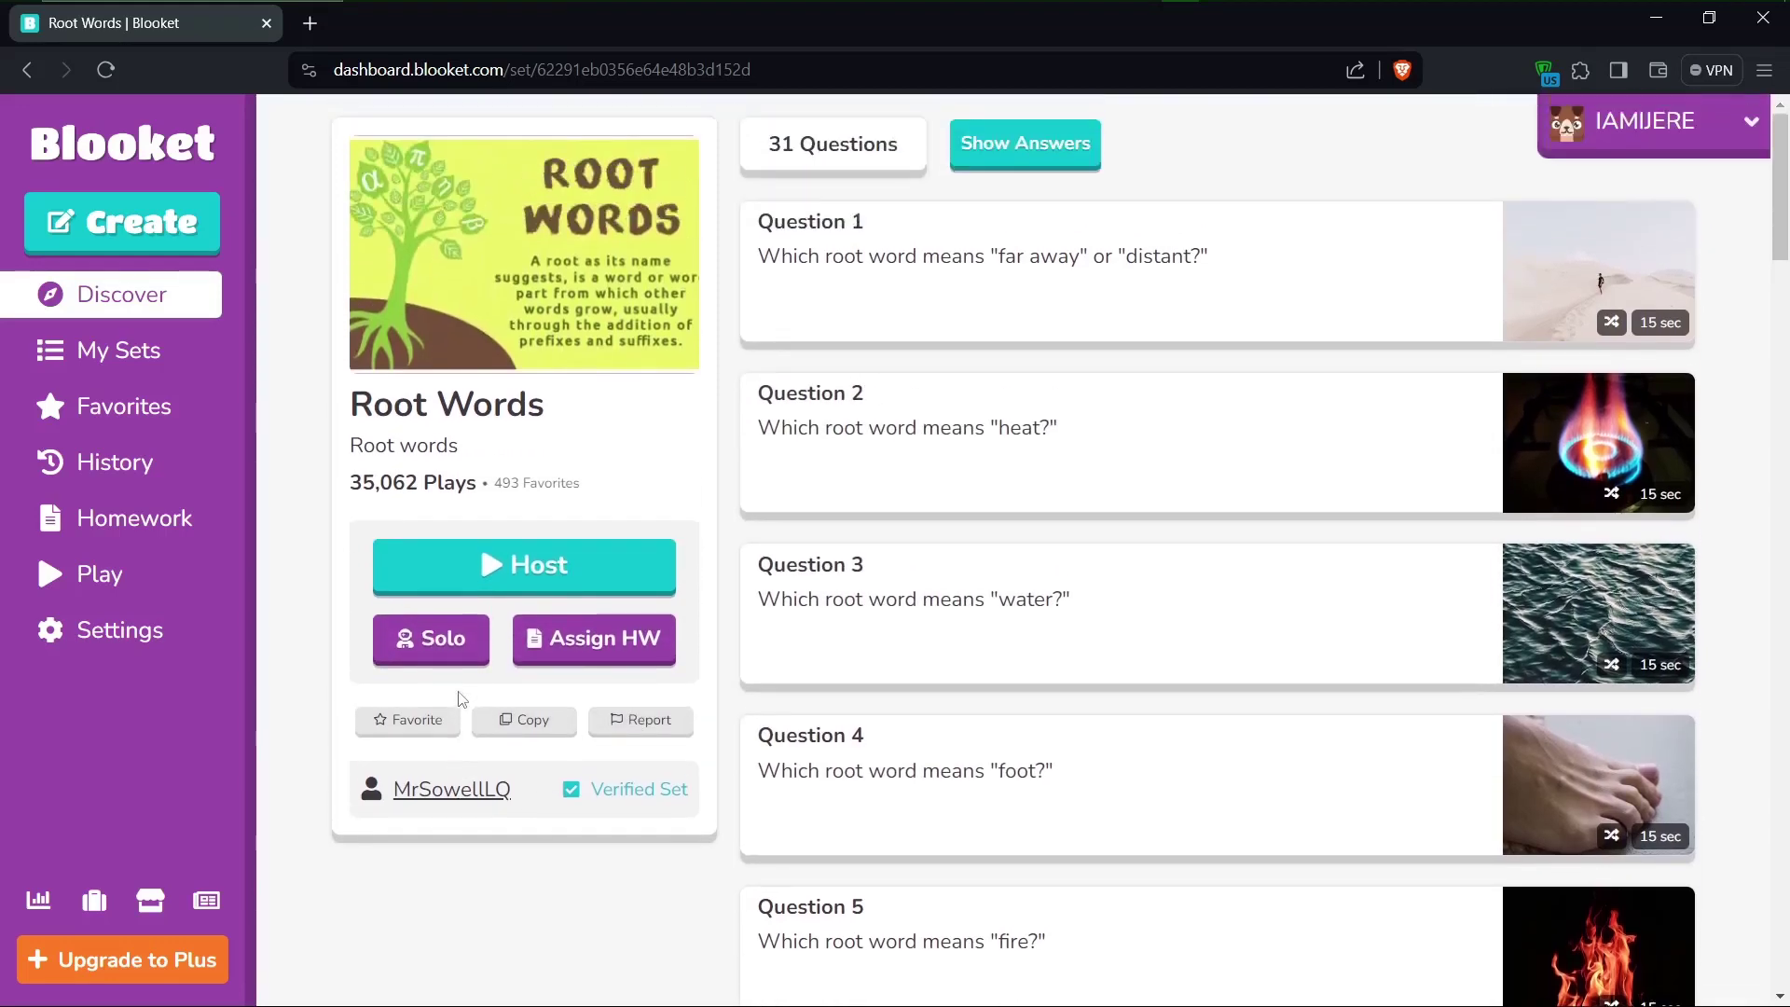
View the page for joining a game with a Game ID and return to the Root Words set
{"action": "left_click", "coordinate": [86, 578]}
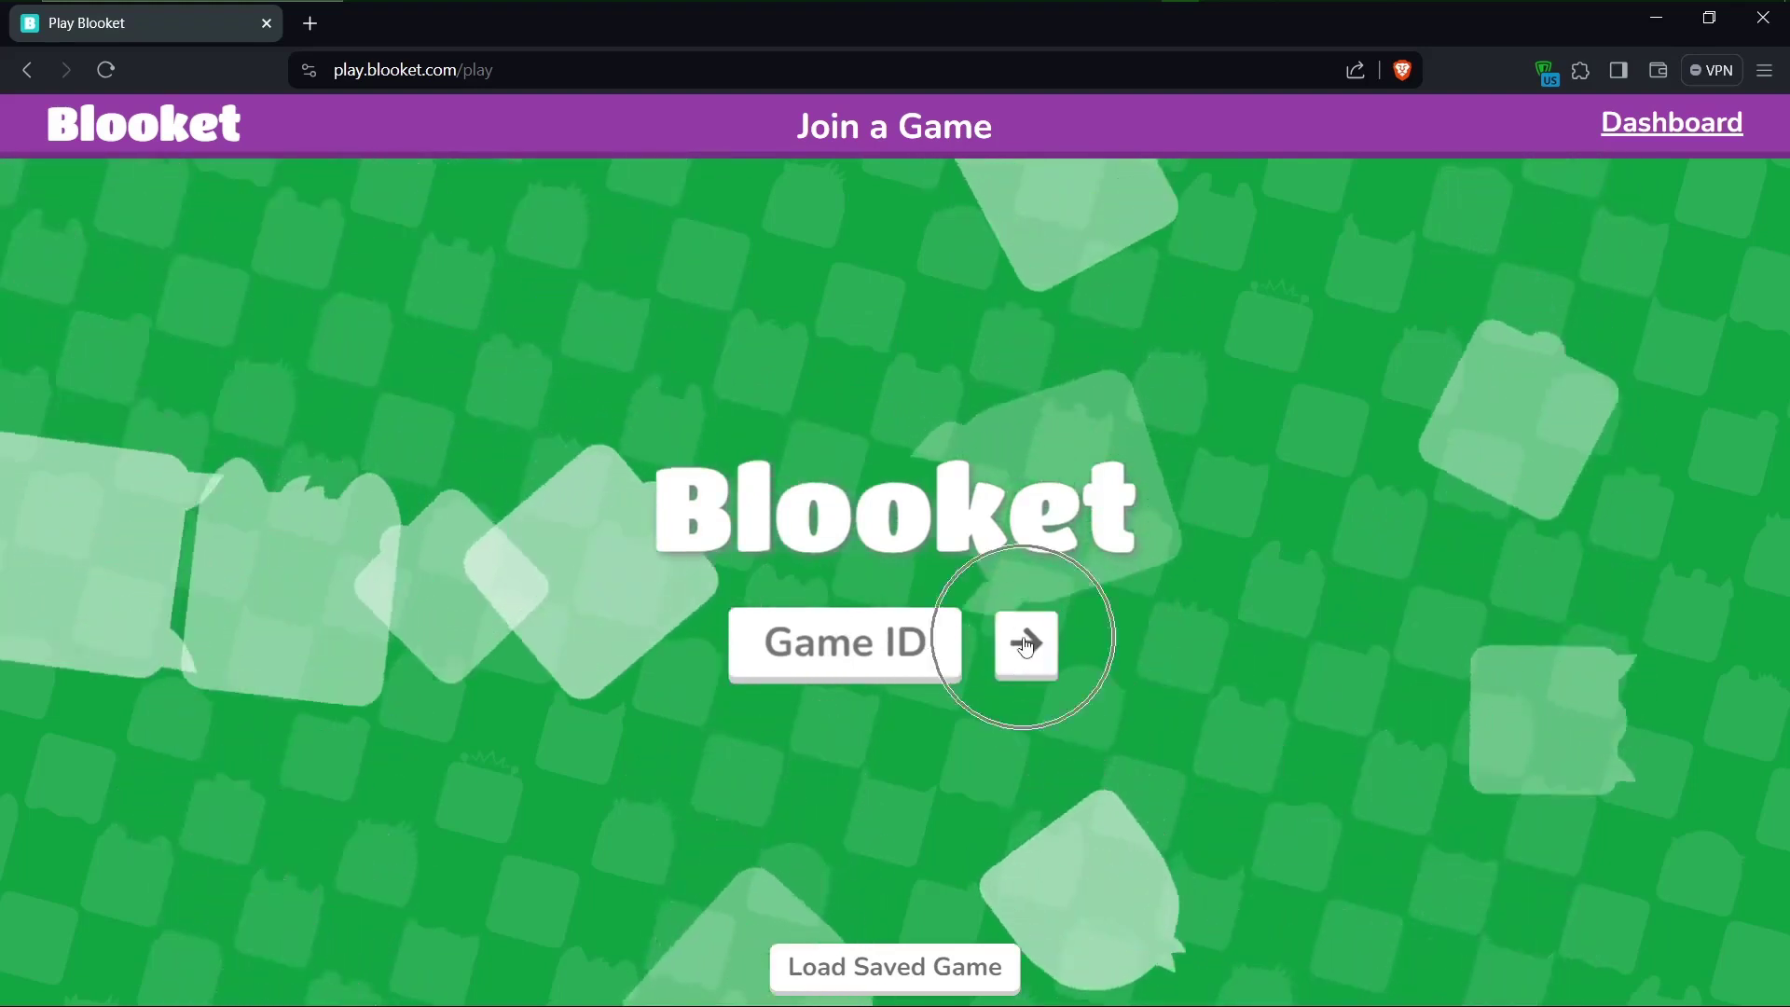
{"action": "key", "text": "alt+Left"}
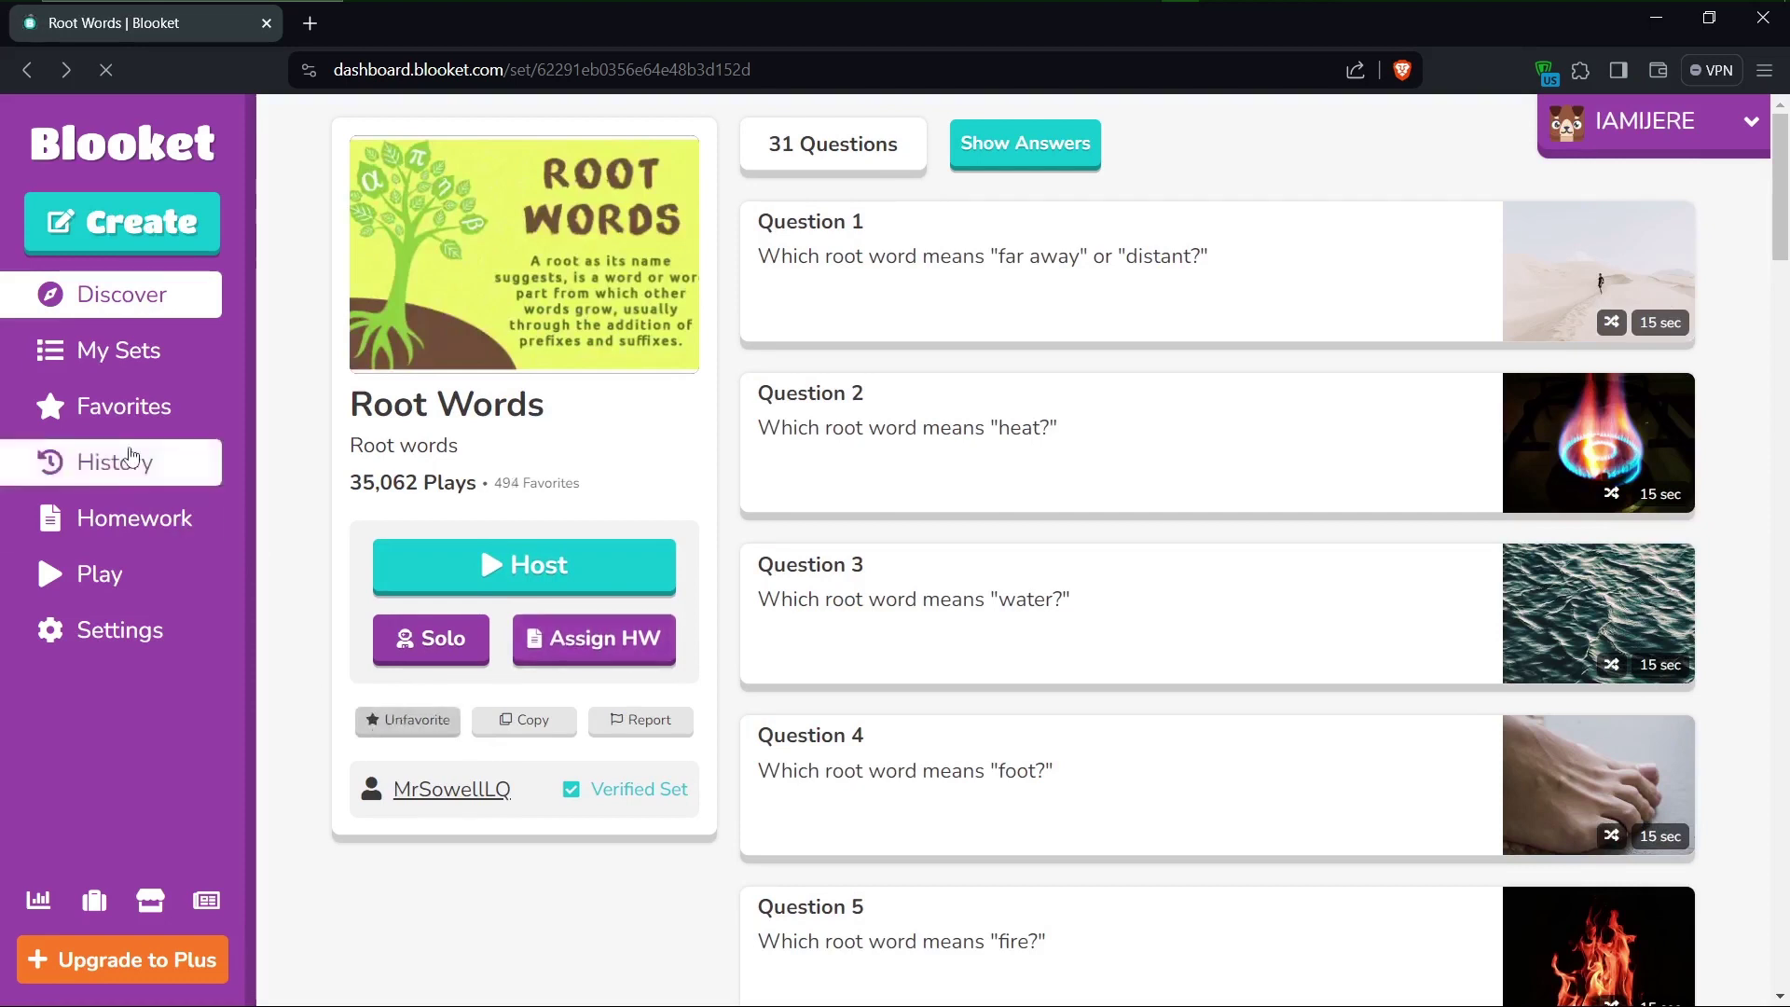
View the Favorites page, open the Settings page and examine the account's plan section
{"action": "left_click", "coordinate": [100, 403]}
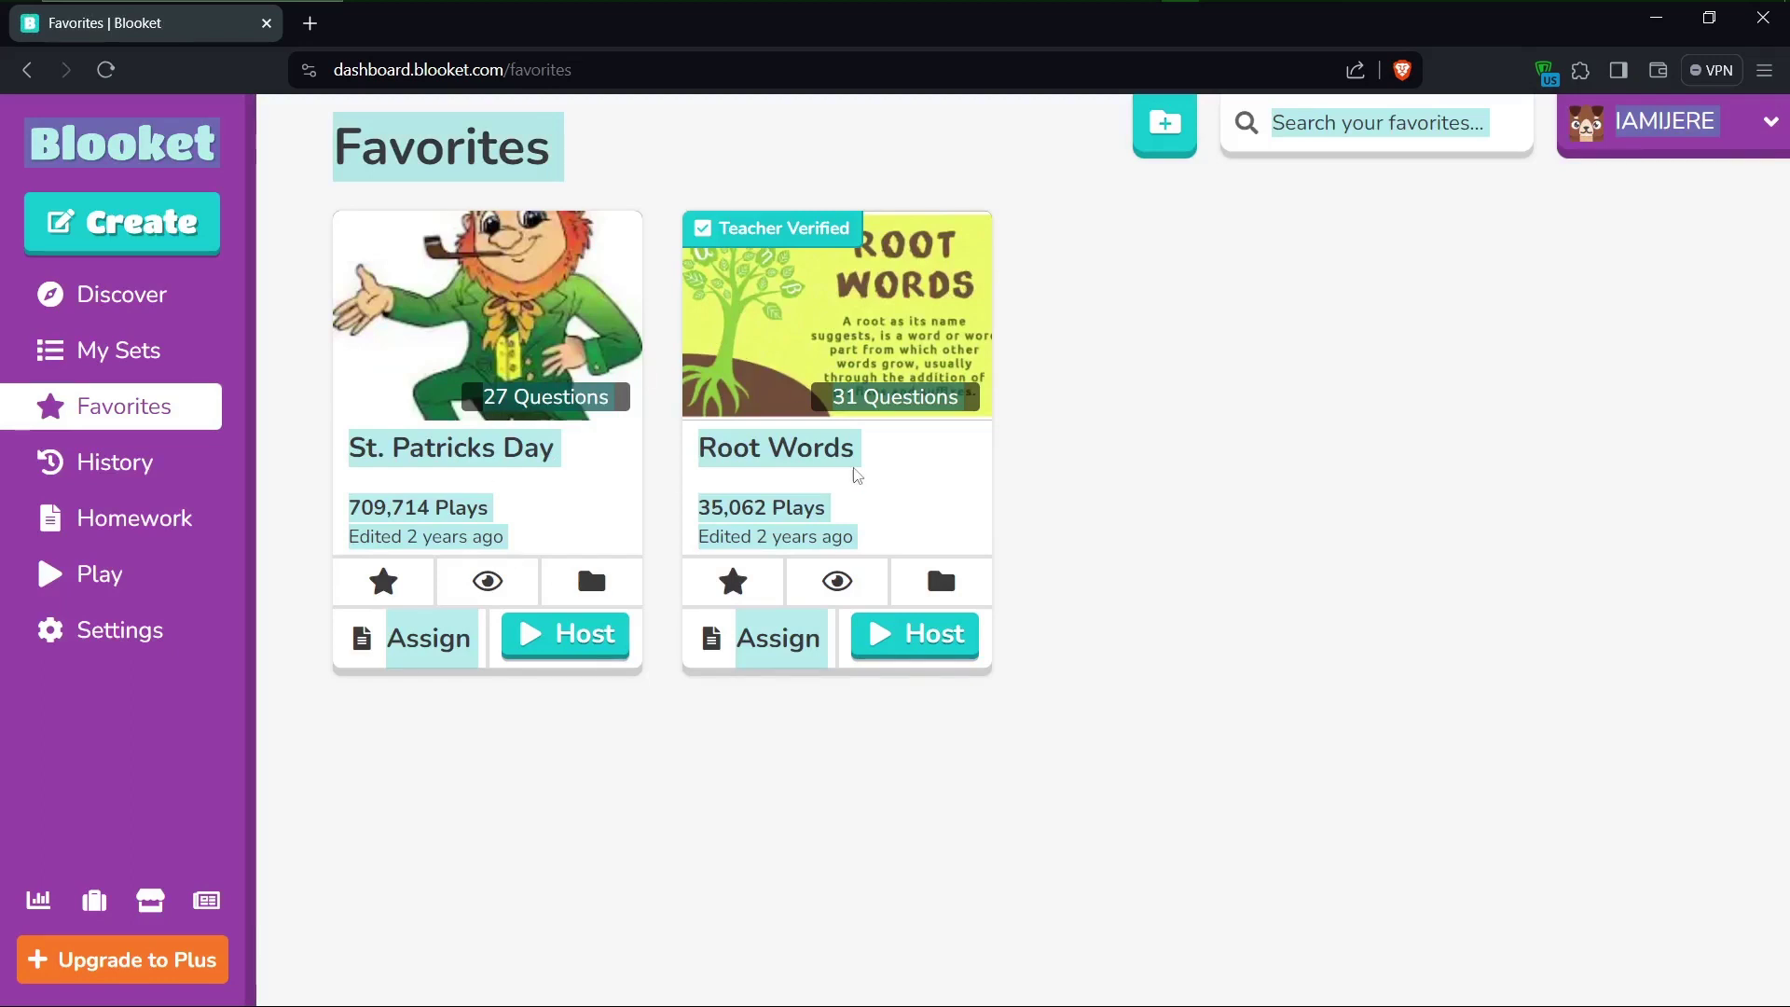
{"action": "left_click", "coordinate": [1349, 684]}
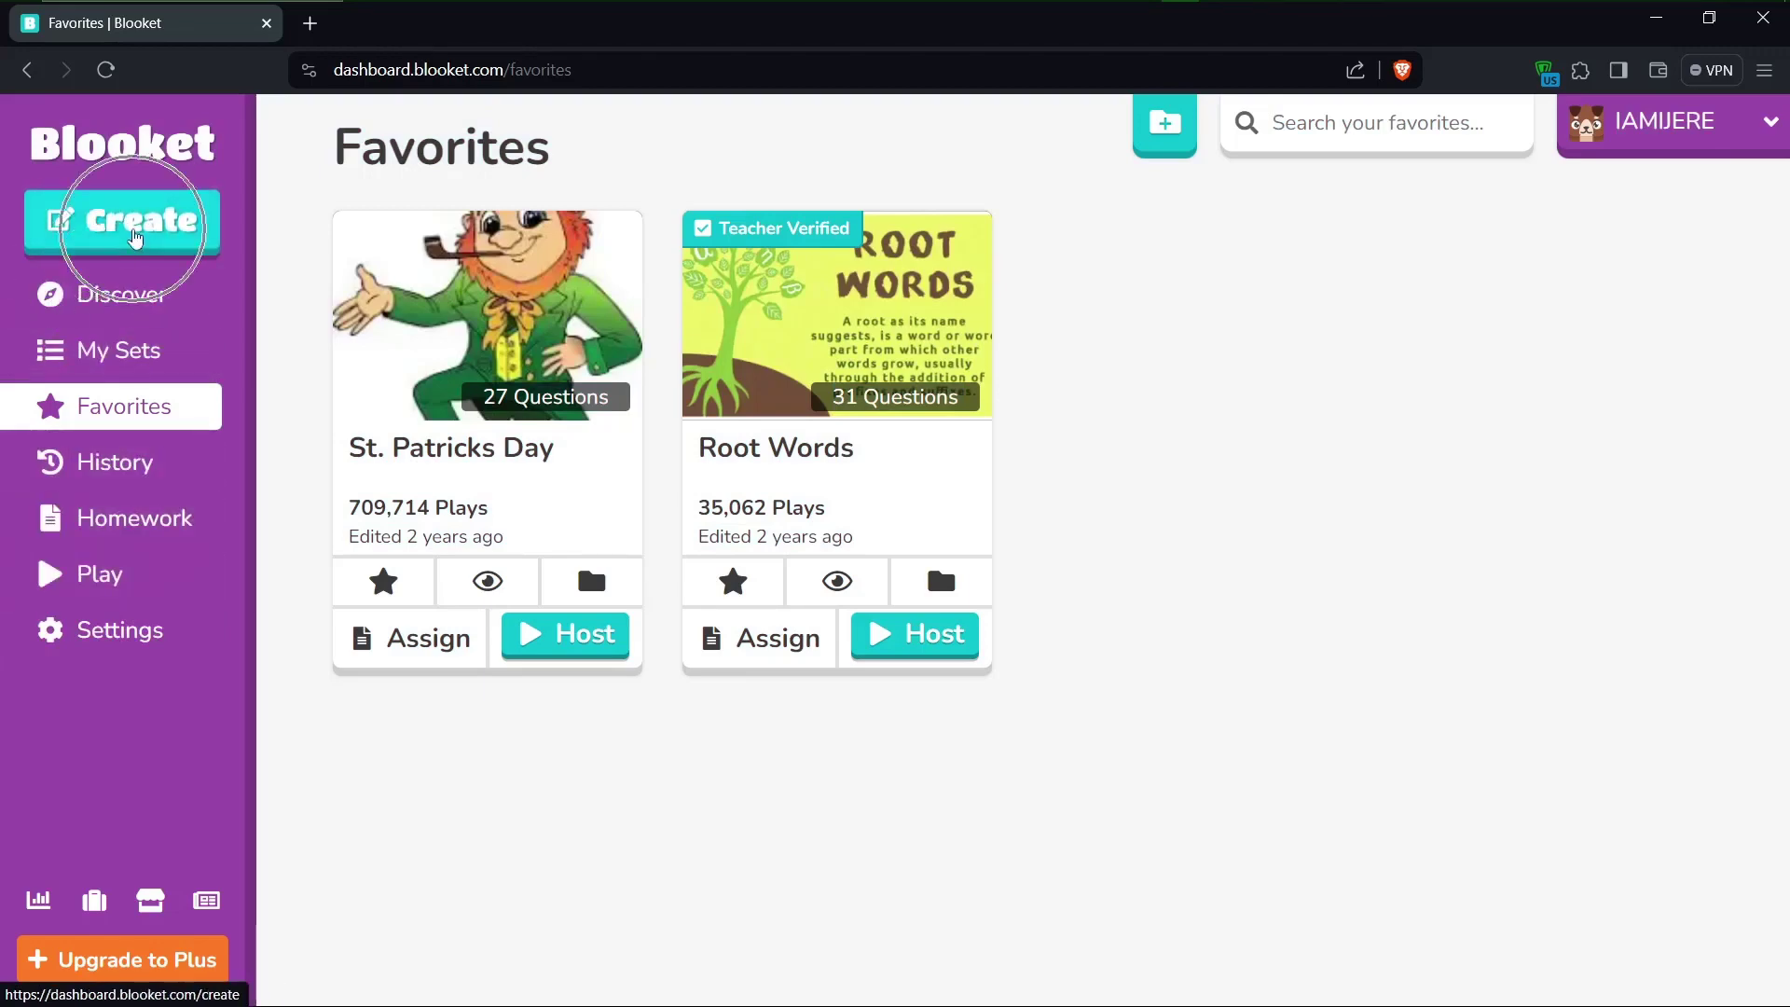
{"action": "left_click", "coordinate": [102, 634]}
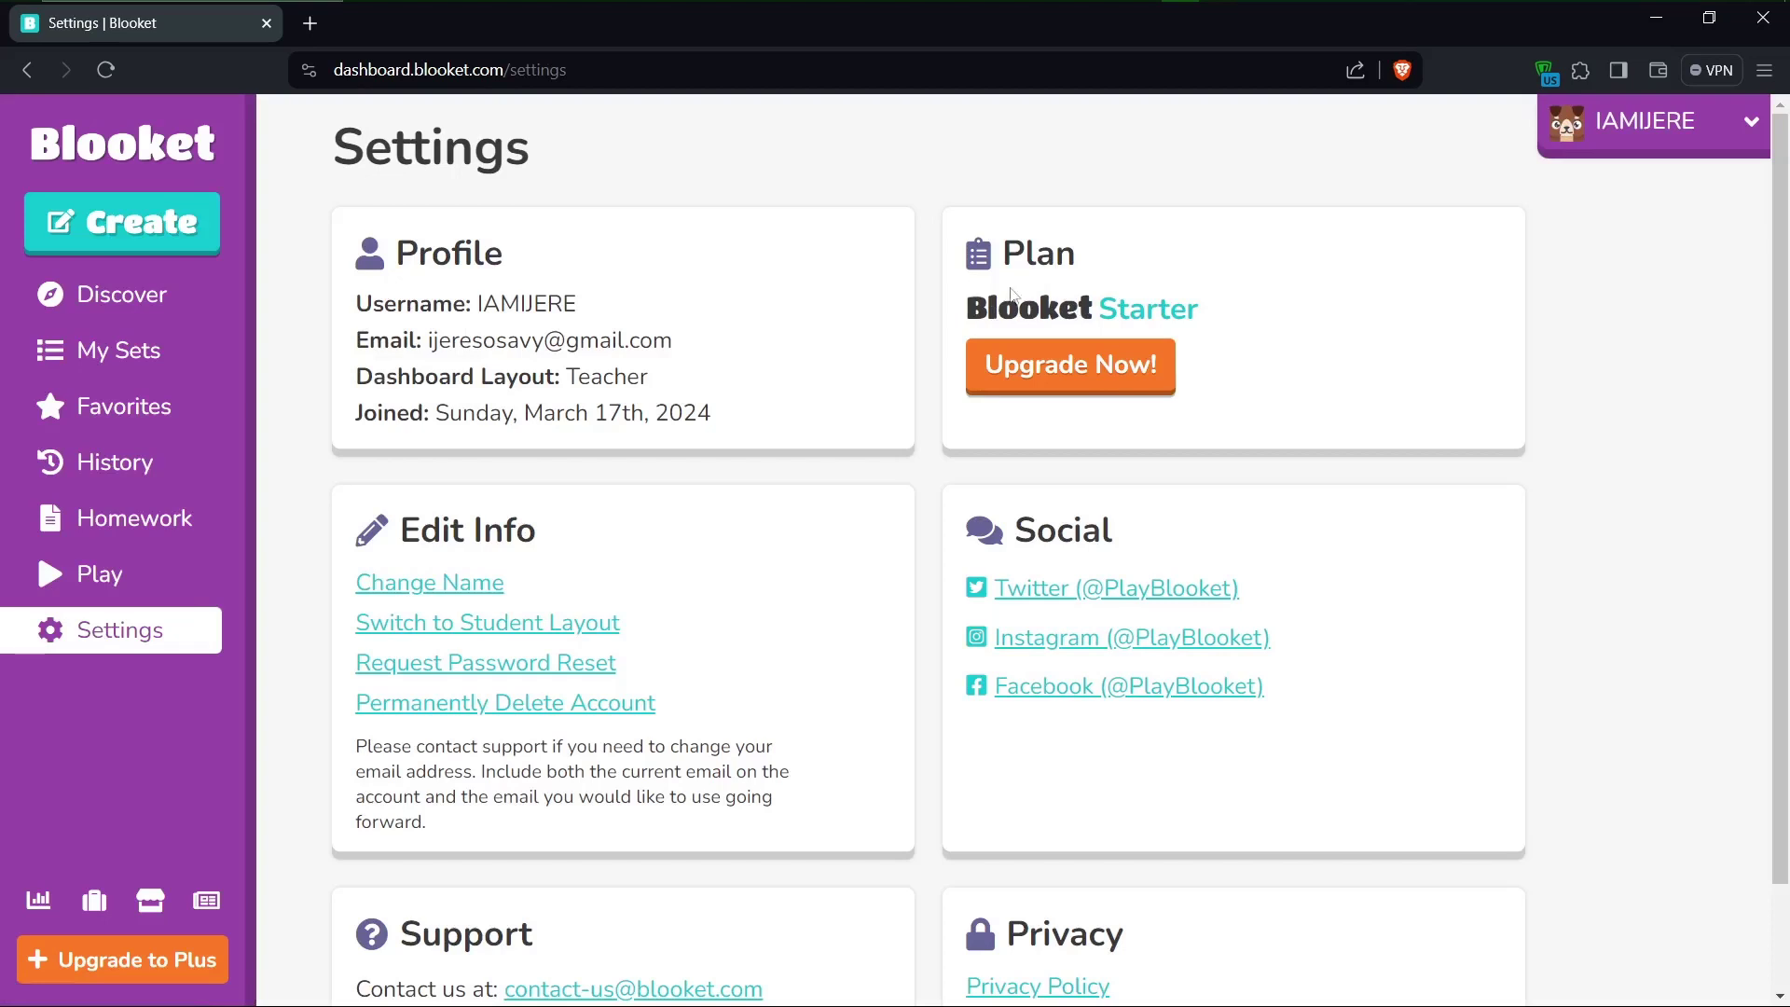
{"action": "double_click", "coordinate": [1205, 285]}
{"action": "left_click", "coordinate": [1197, 312]}
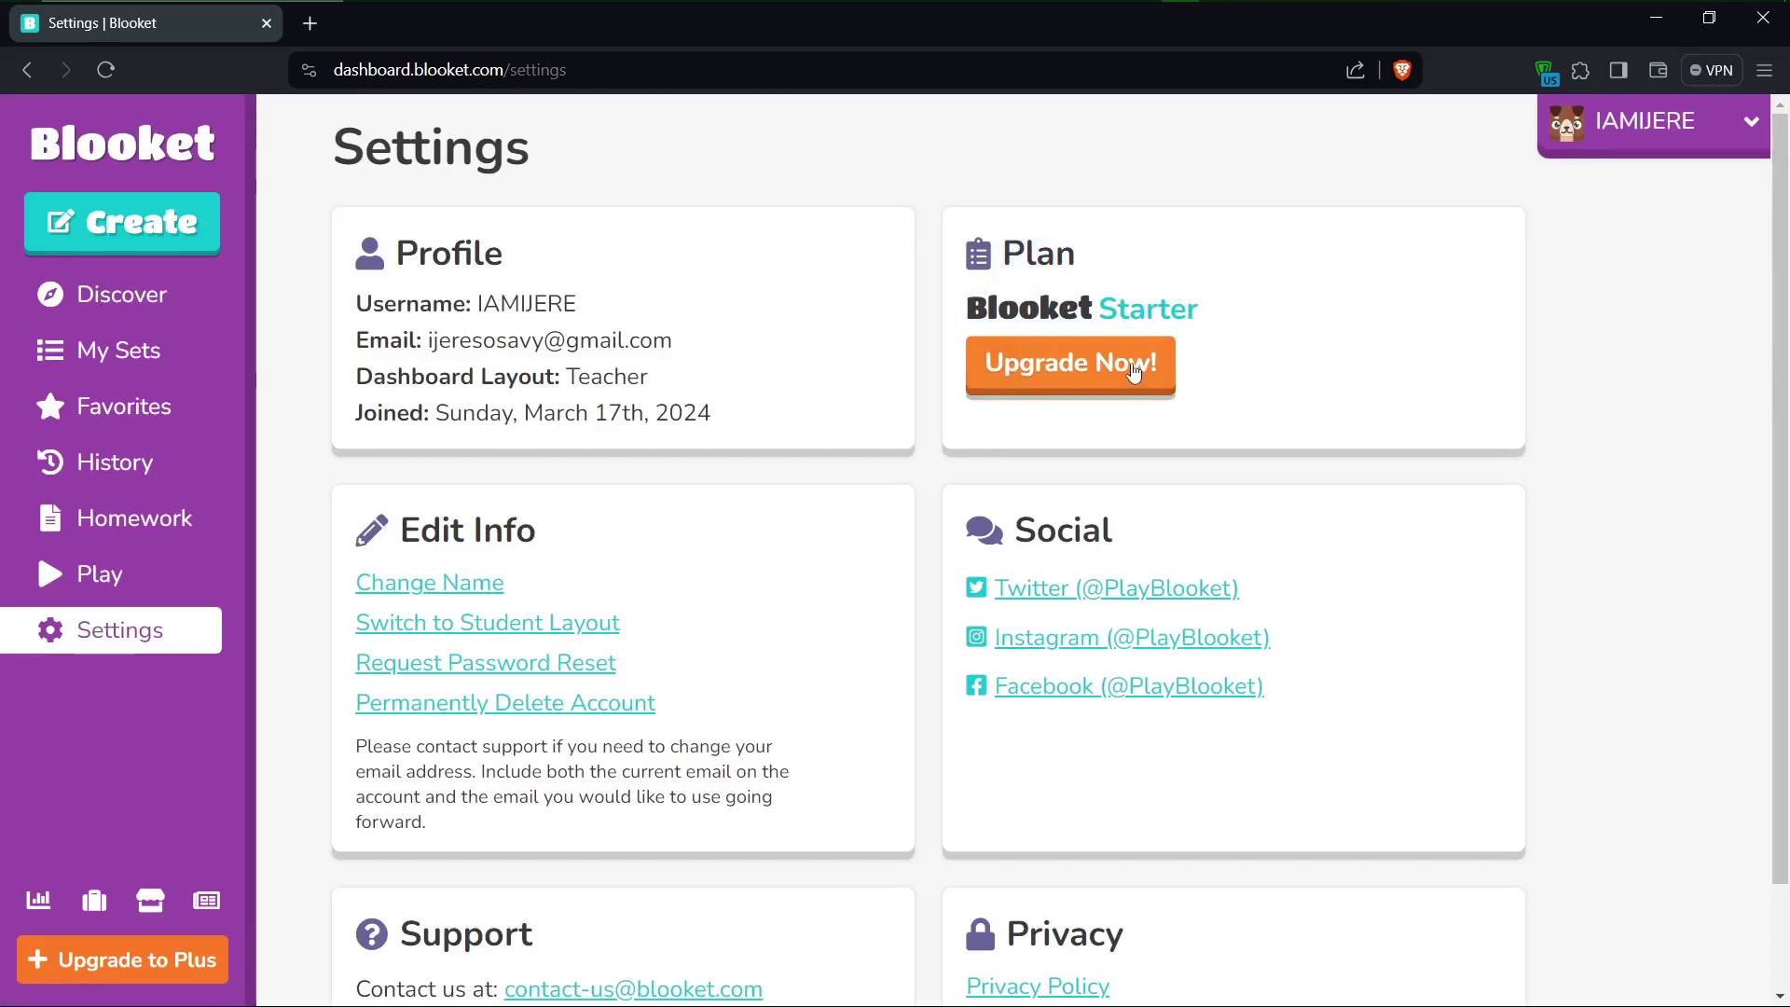
{"action": "left_click", "coordinate": [1040, 369]}
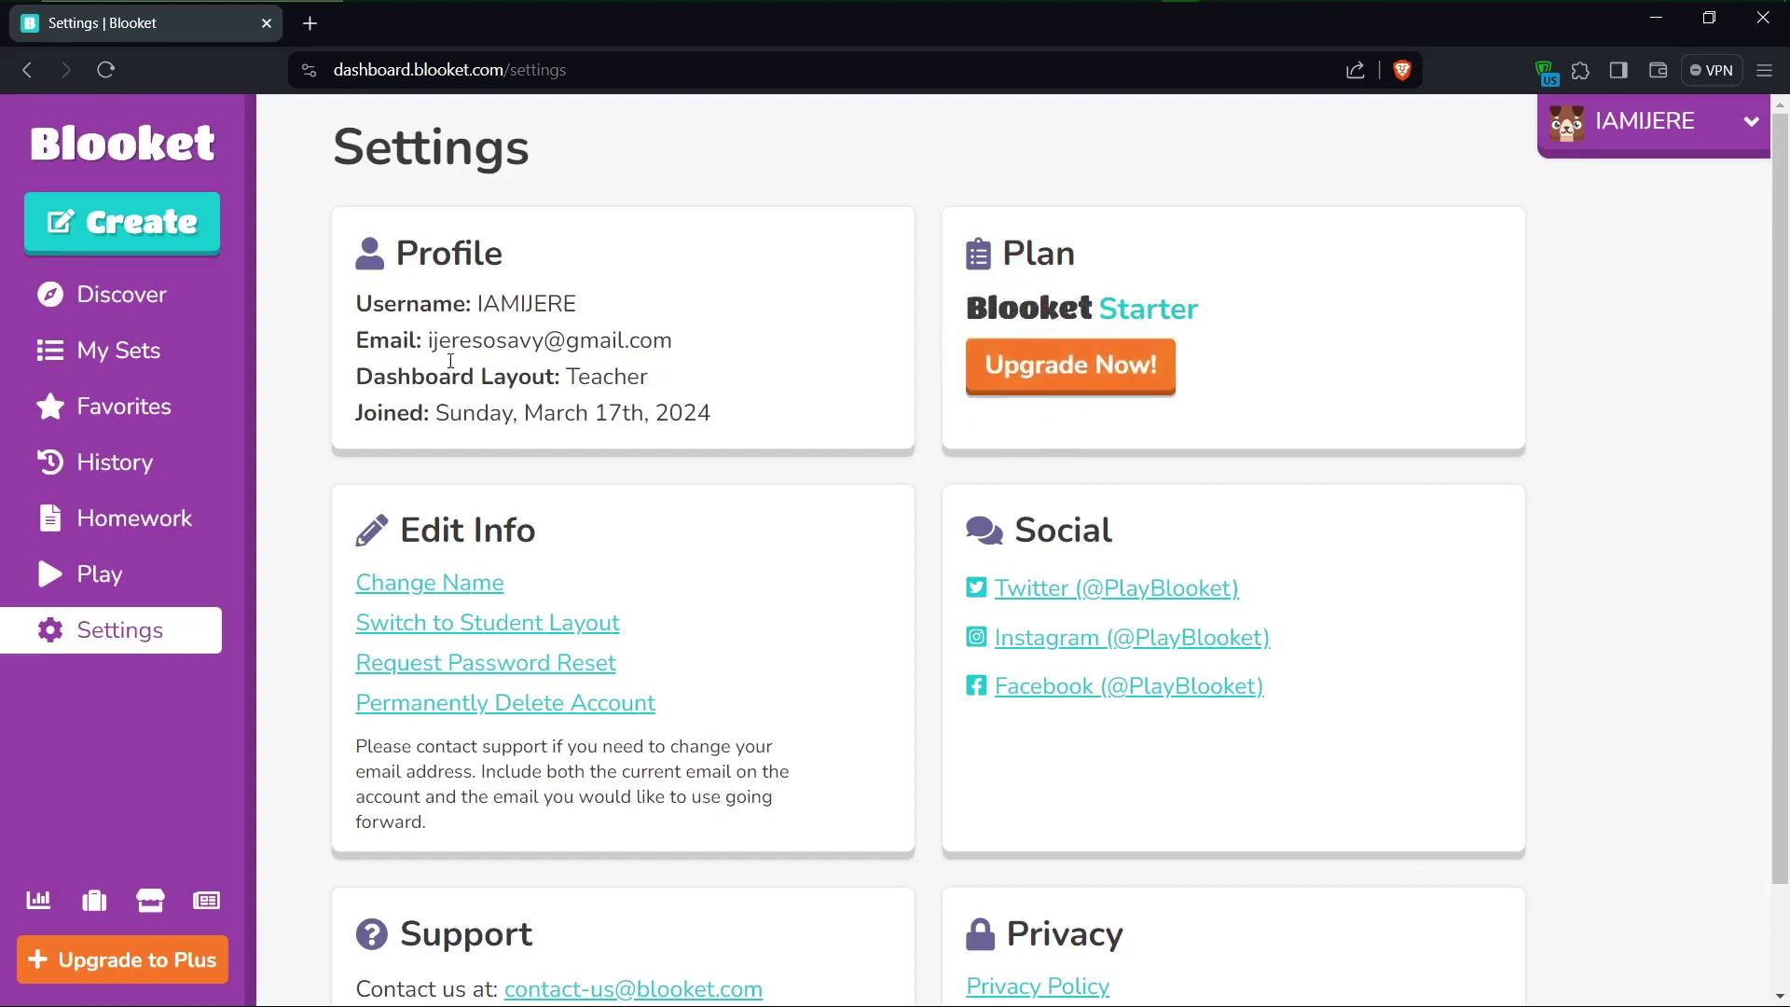
Examine the profile details on the Settings page, including the username, email, dashboard layout and joining date
{"action": "left_click_drag", "start_coordinate": [364, 292], "coordinate": [713, 439]}
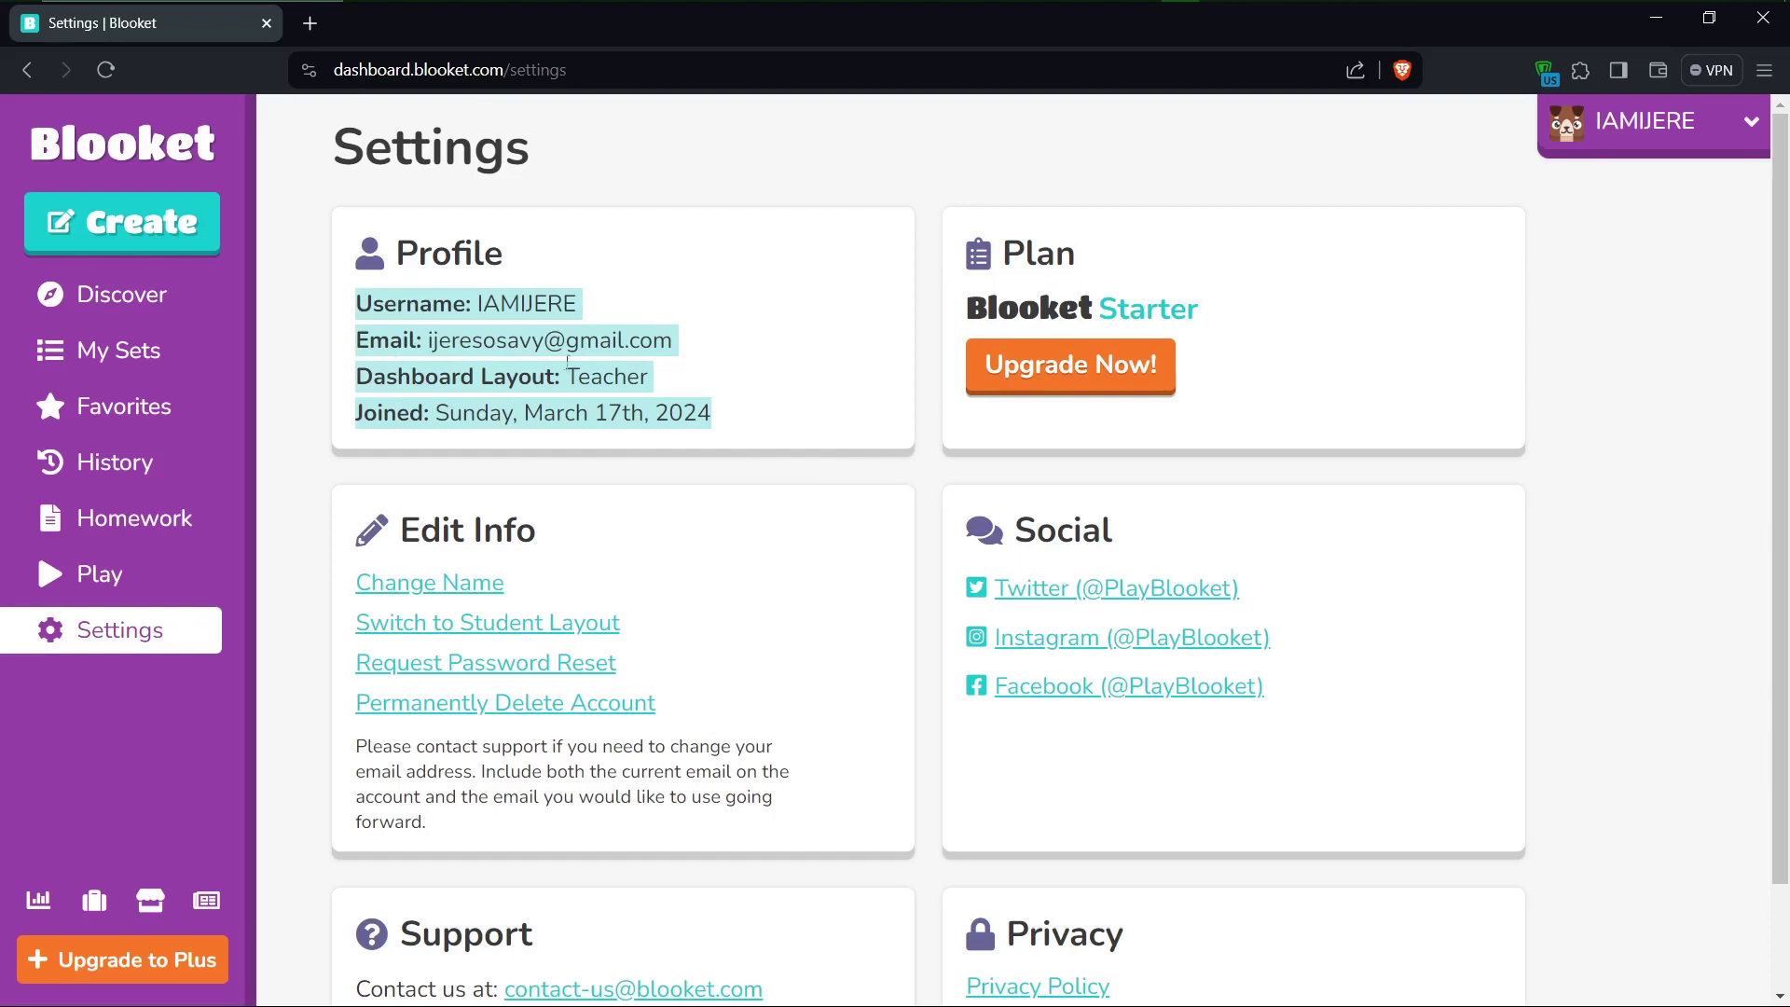
{"action": "left_click", "coordinate": [673, 196]}
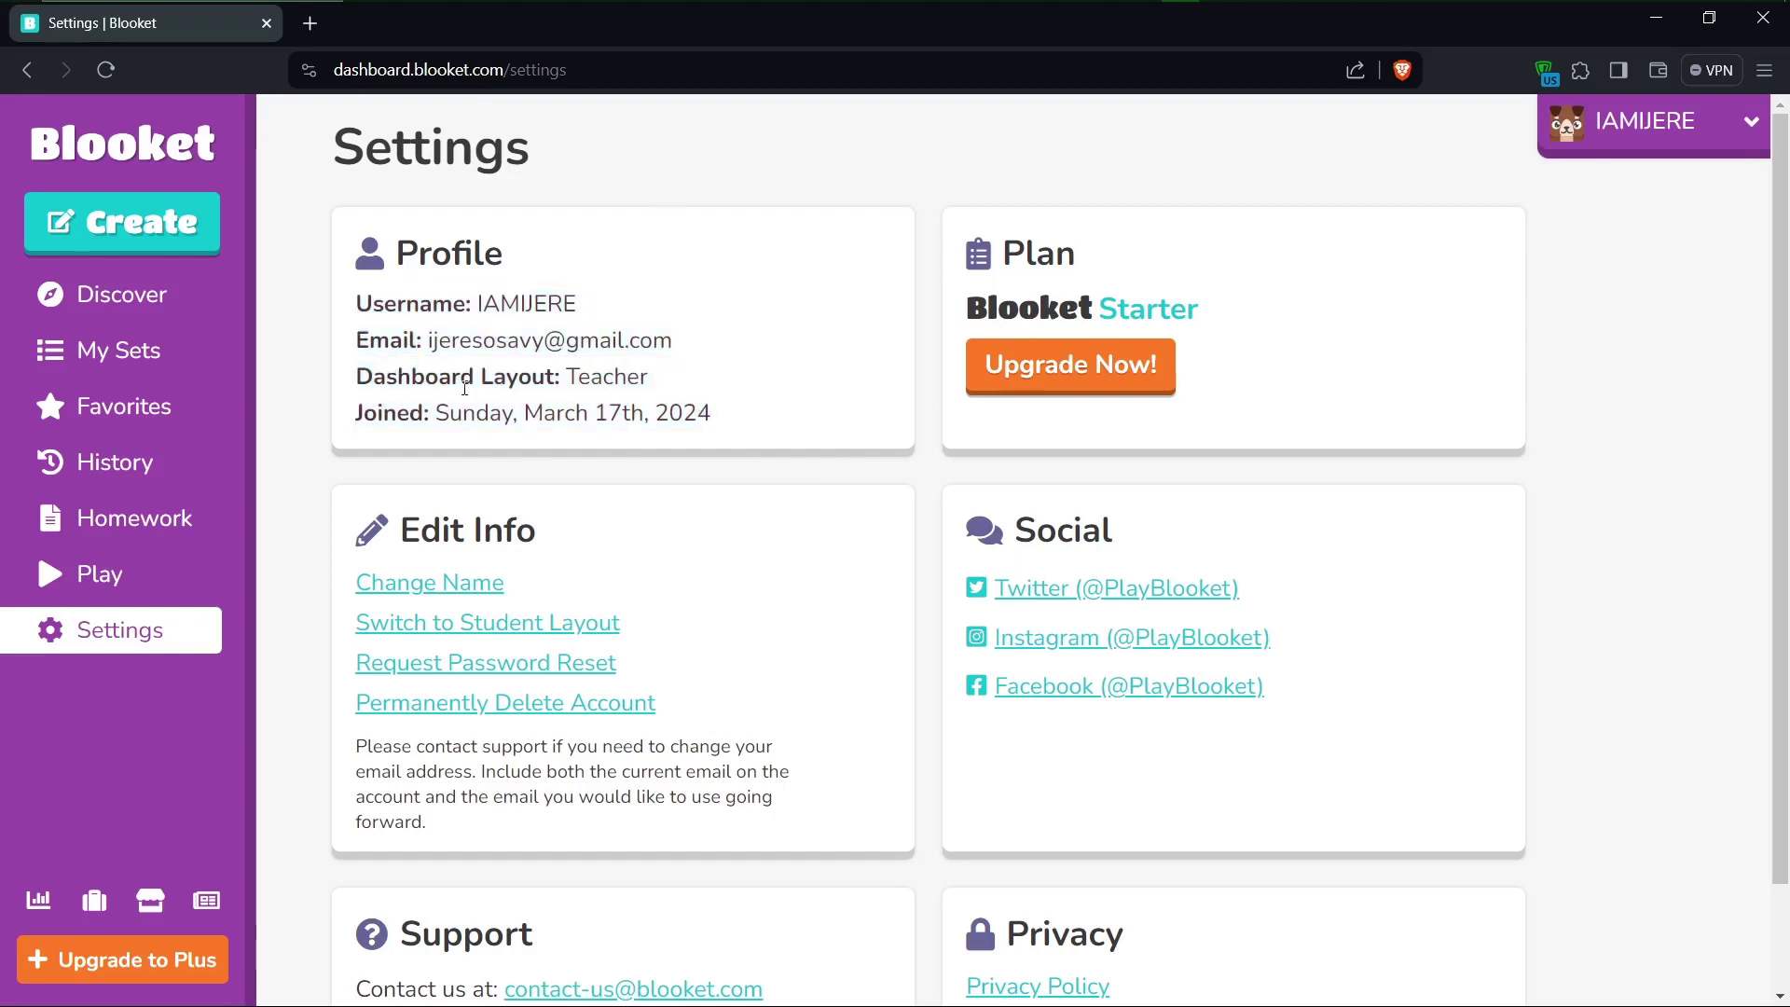
{"action": "left_click_drag", "start_coordinate": [607, 364], "coordinate": [510, 332]}
{"action": "left_click", "coordinate": [479, 332]}
Look over the Edit Info and Social sections of the Settings page
{"action": "scroll", "coordinate": [652, 631], "scroll_direction": "down", "scroll_amount": 1}
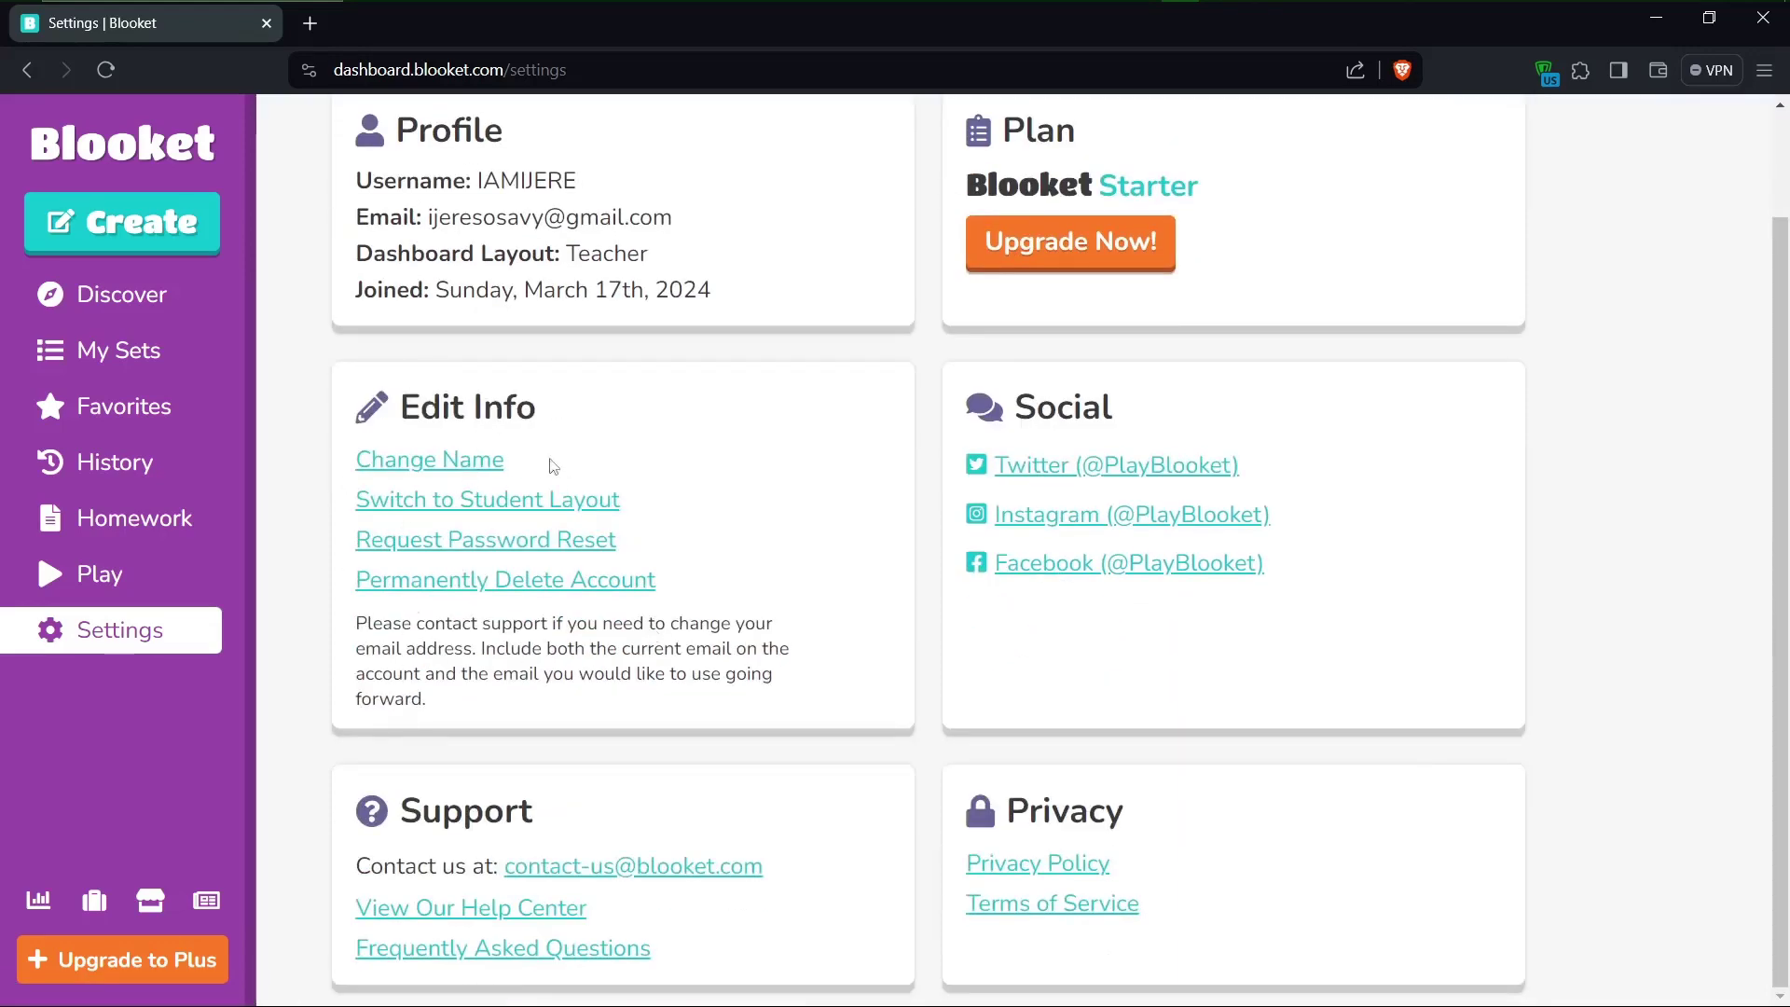
{"action": "left_click_drag", "start_coordinate": [400, 405], "coordinate": [563, 407]}
{"action": "left_click", "coordinate": [751, 533]}
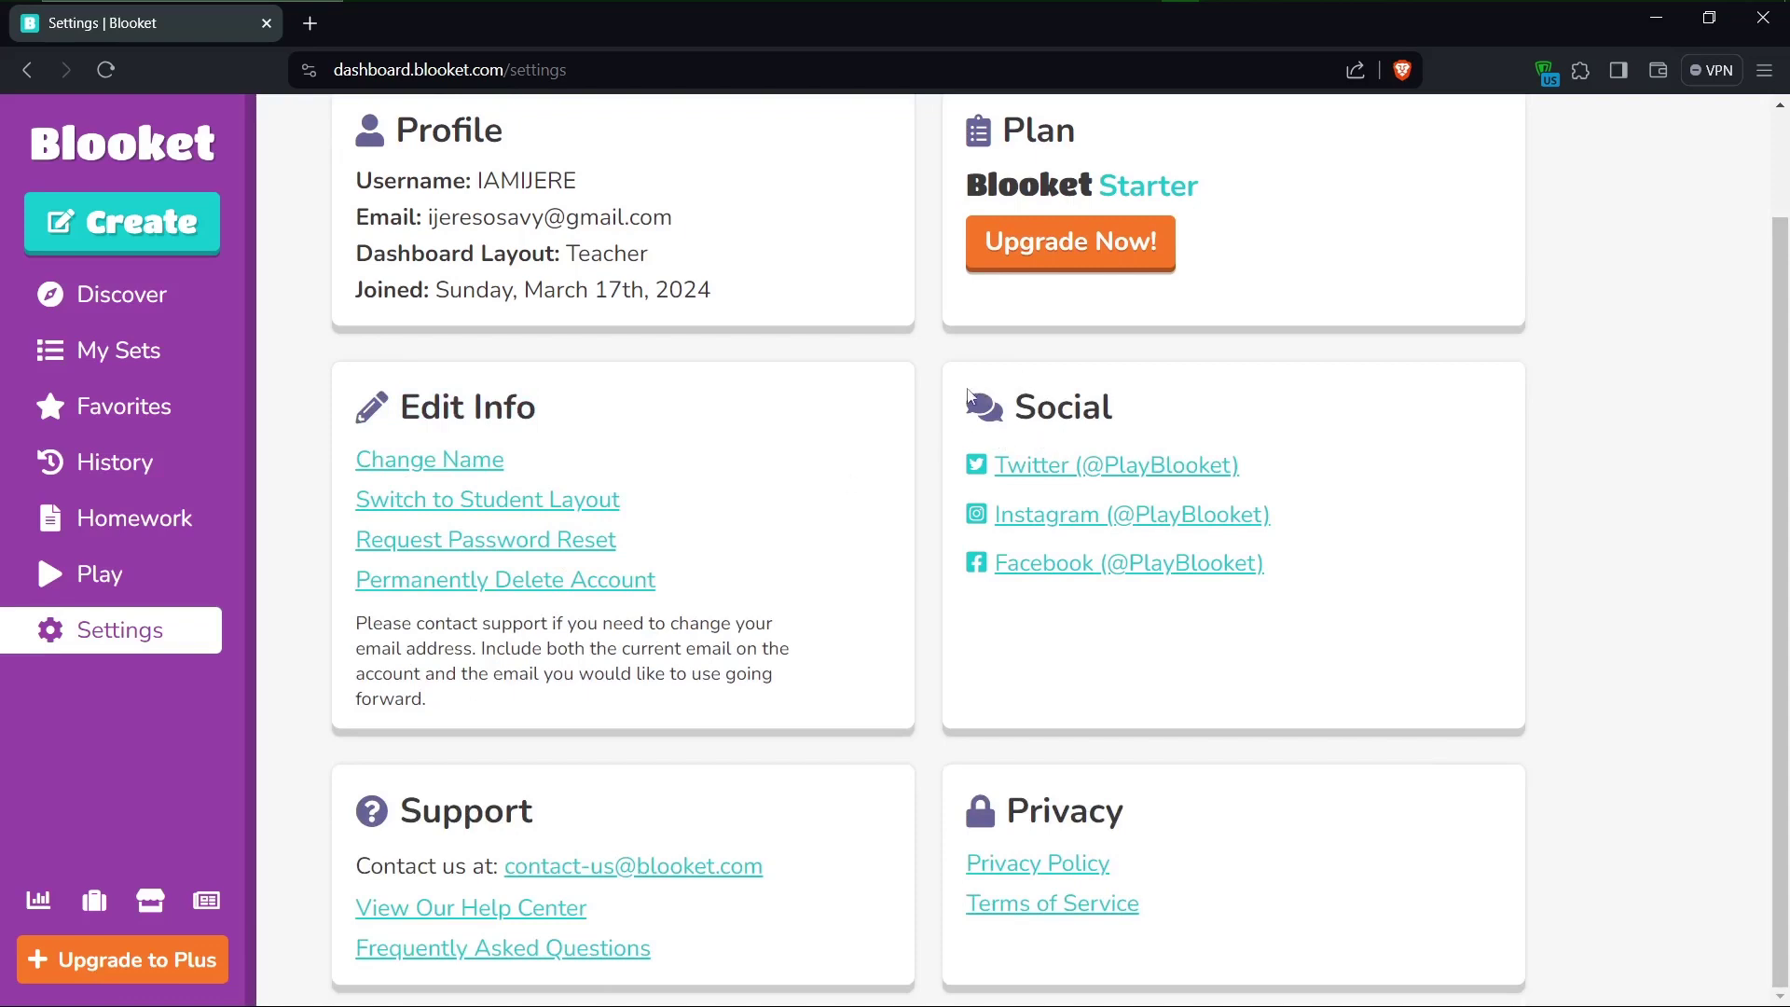
{"action": "left_click_drag", "start_coordinate": [969, 395], "coordinate": [1123, 408]}
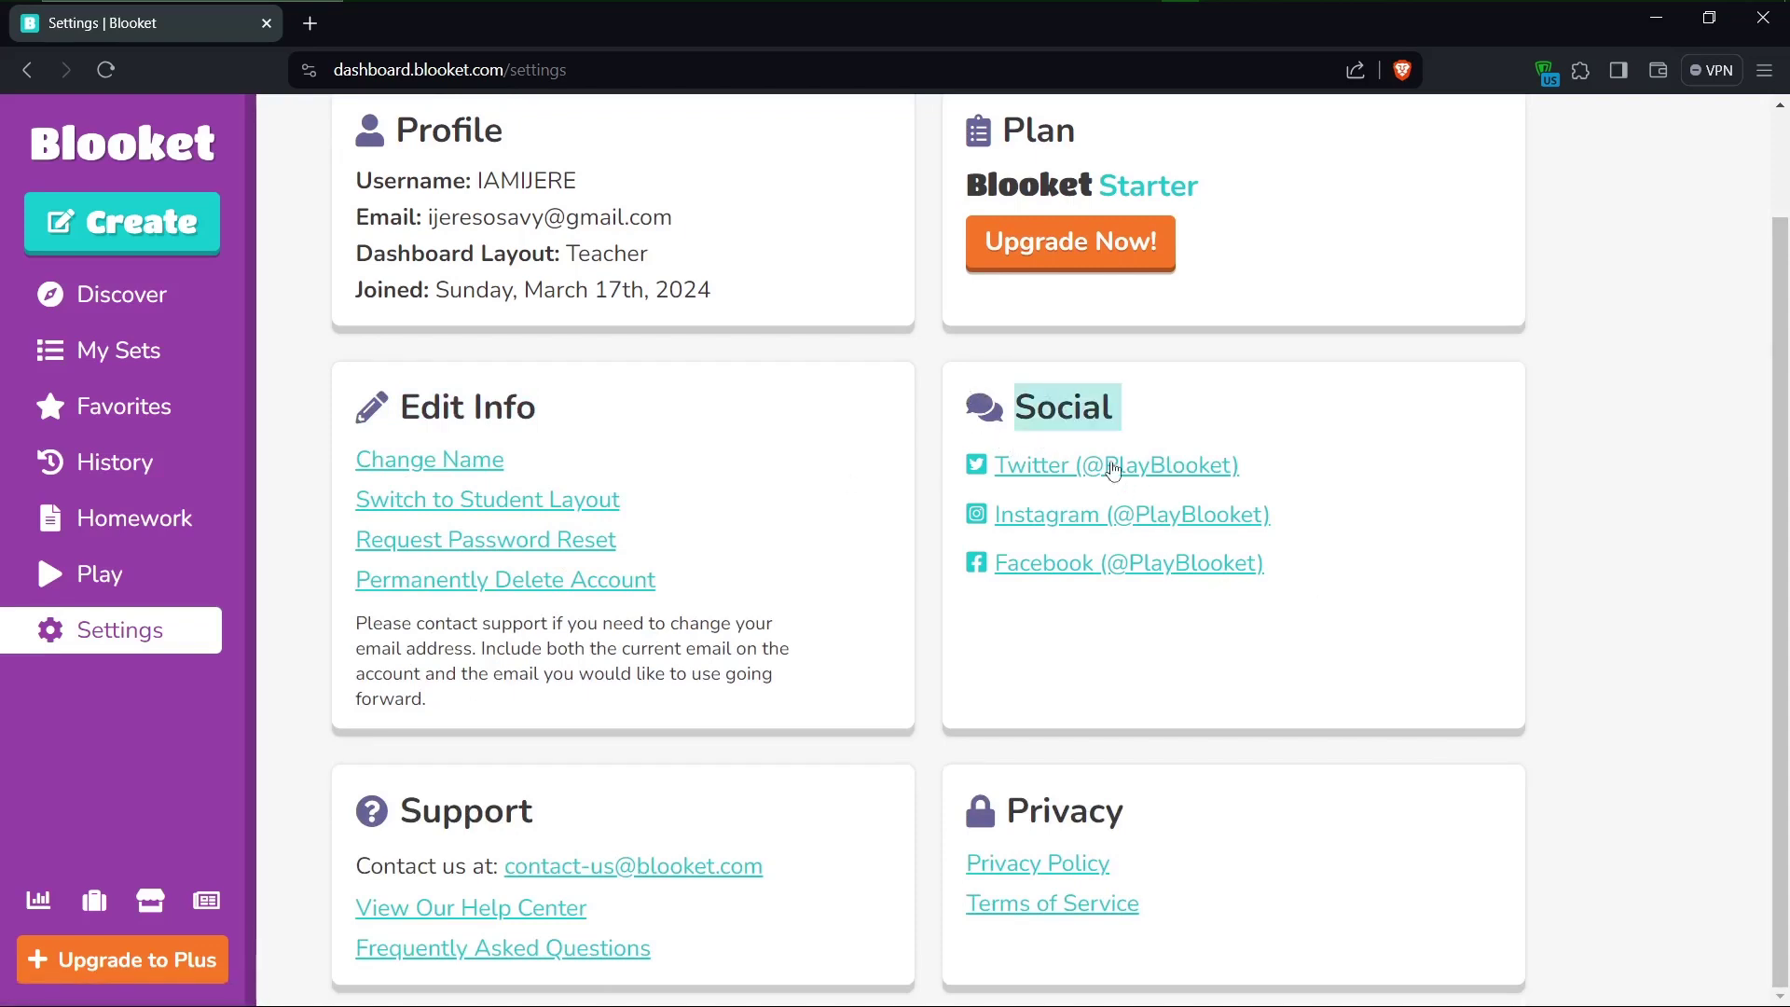
{"action": "left_click", "coordinate": [1060, 408]}
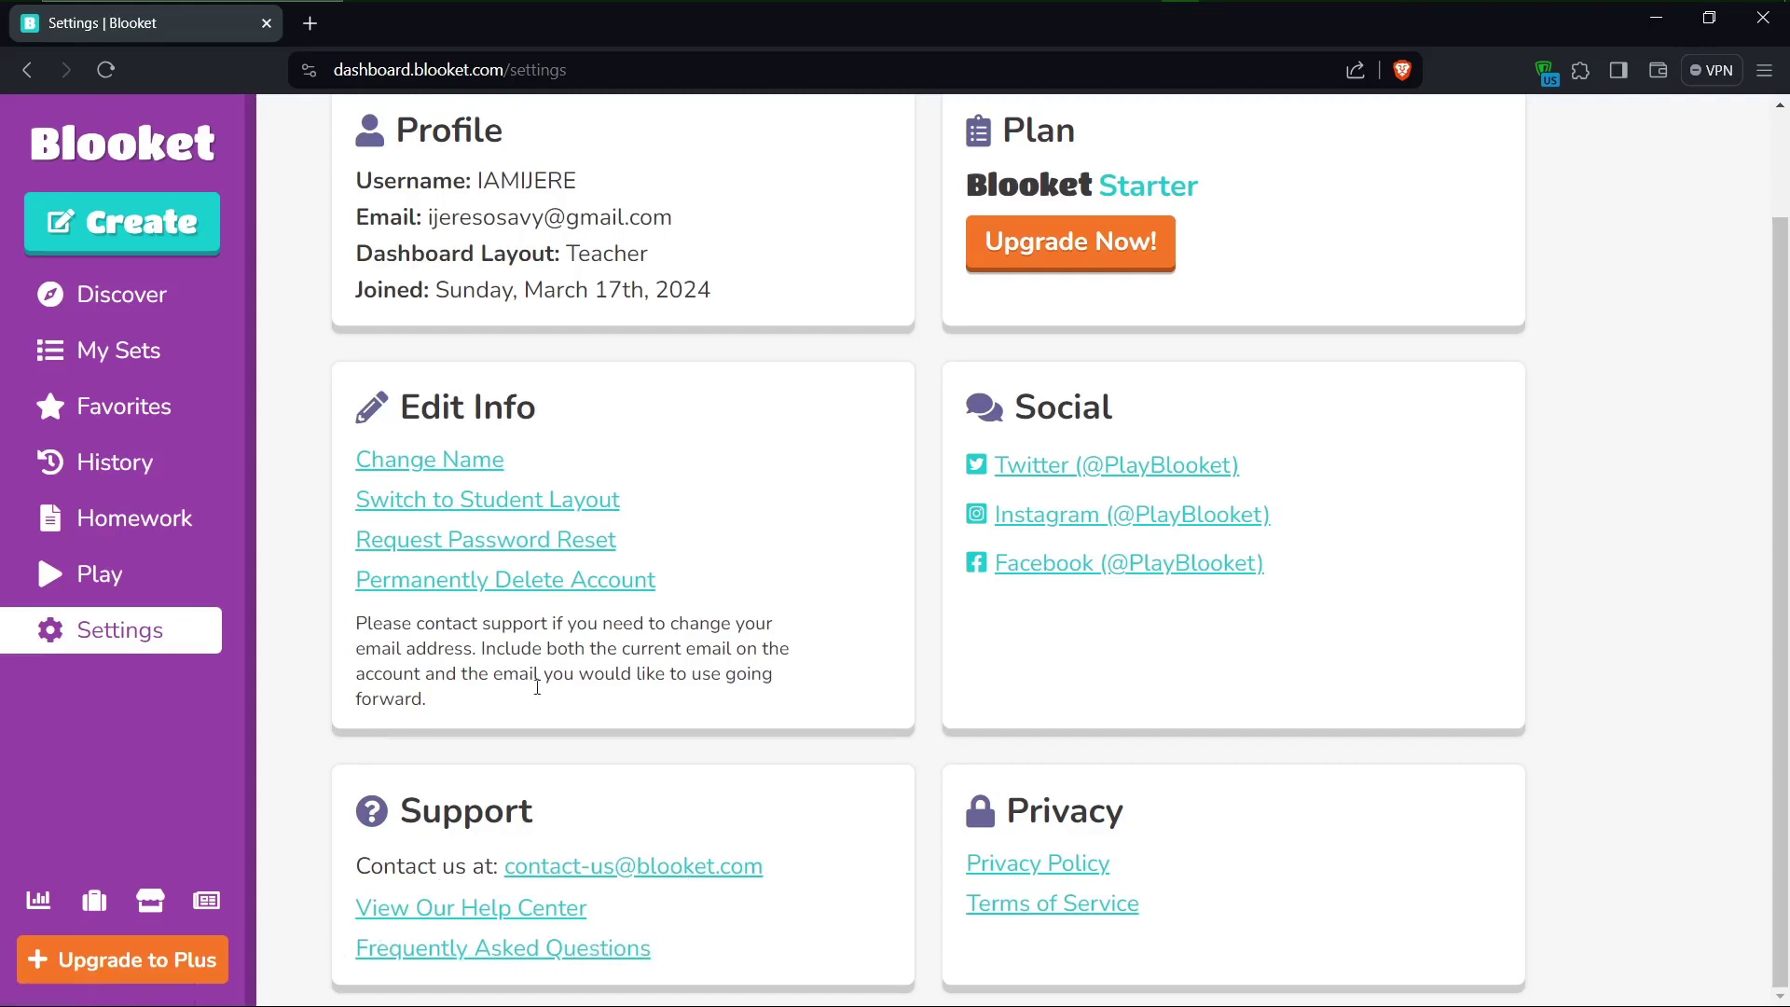
{"action": "scroll", "coordinate": [489, 683], "scroll_direction": "up", "scroll_amount": 2}
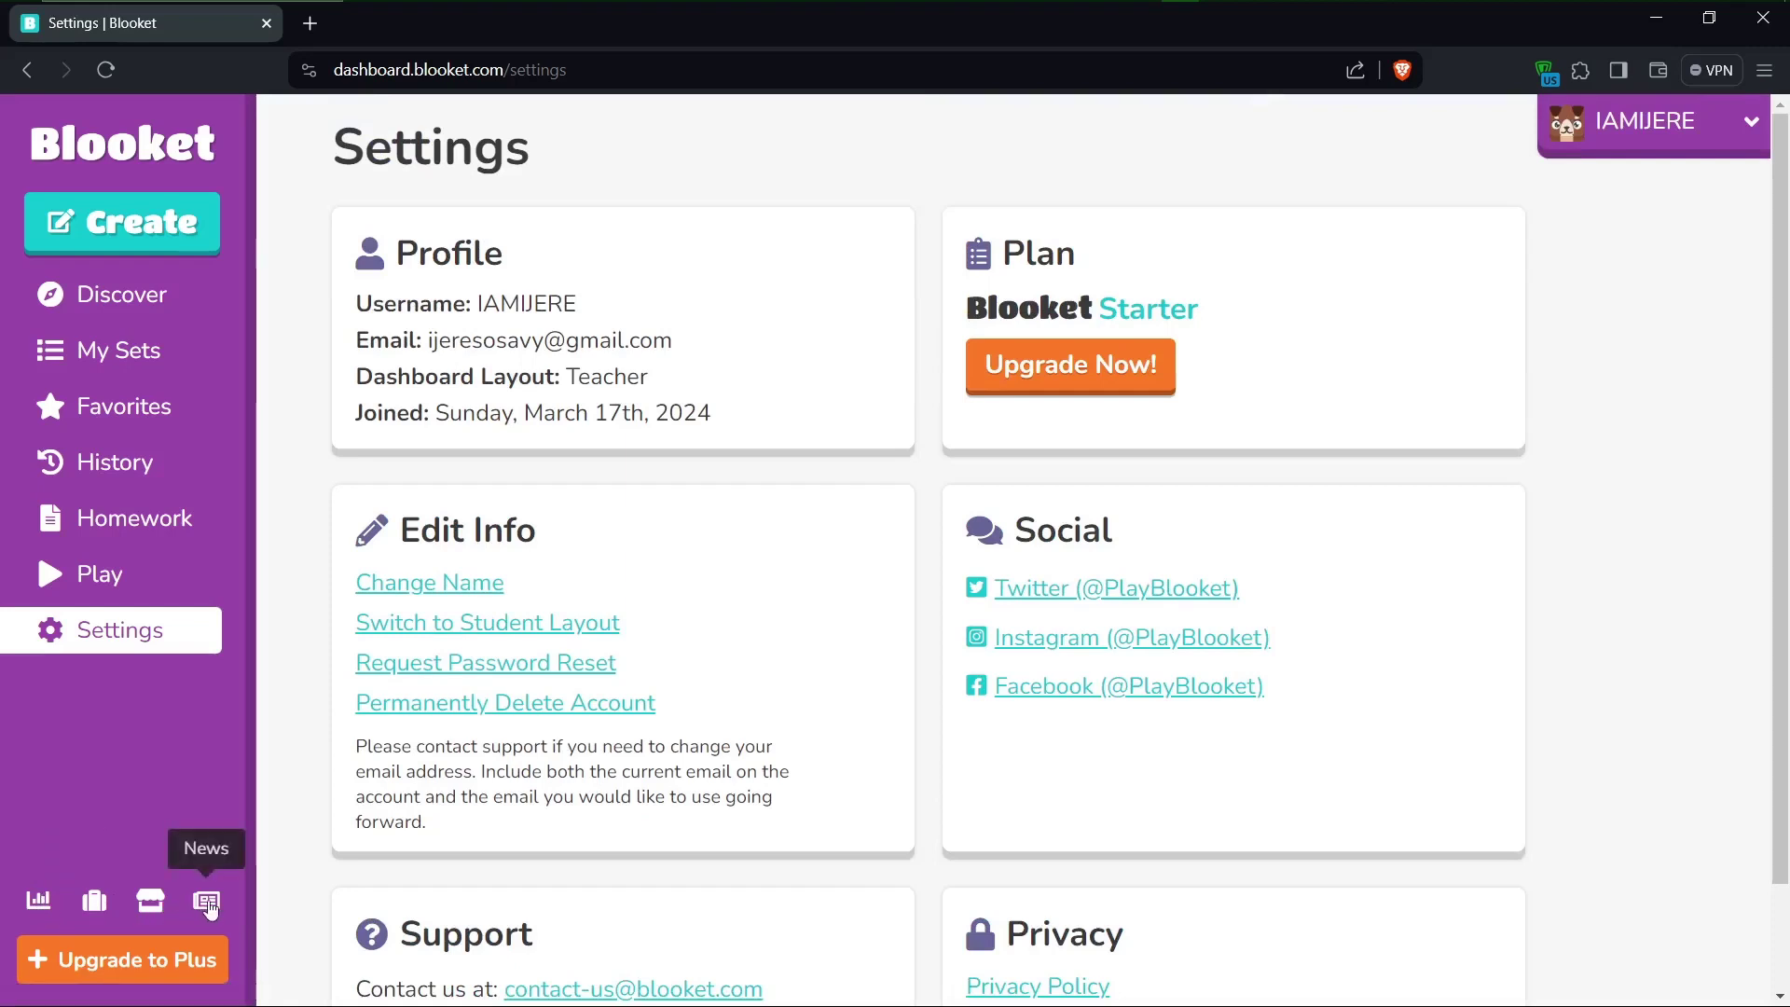
Open the Stats page and look through its Class Pass, History, Custom Blooks and Stats sections
{"action": "left_click", "coordinate": [38, 902]}
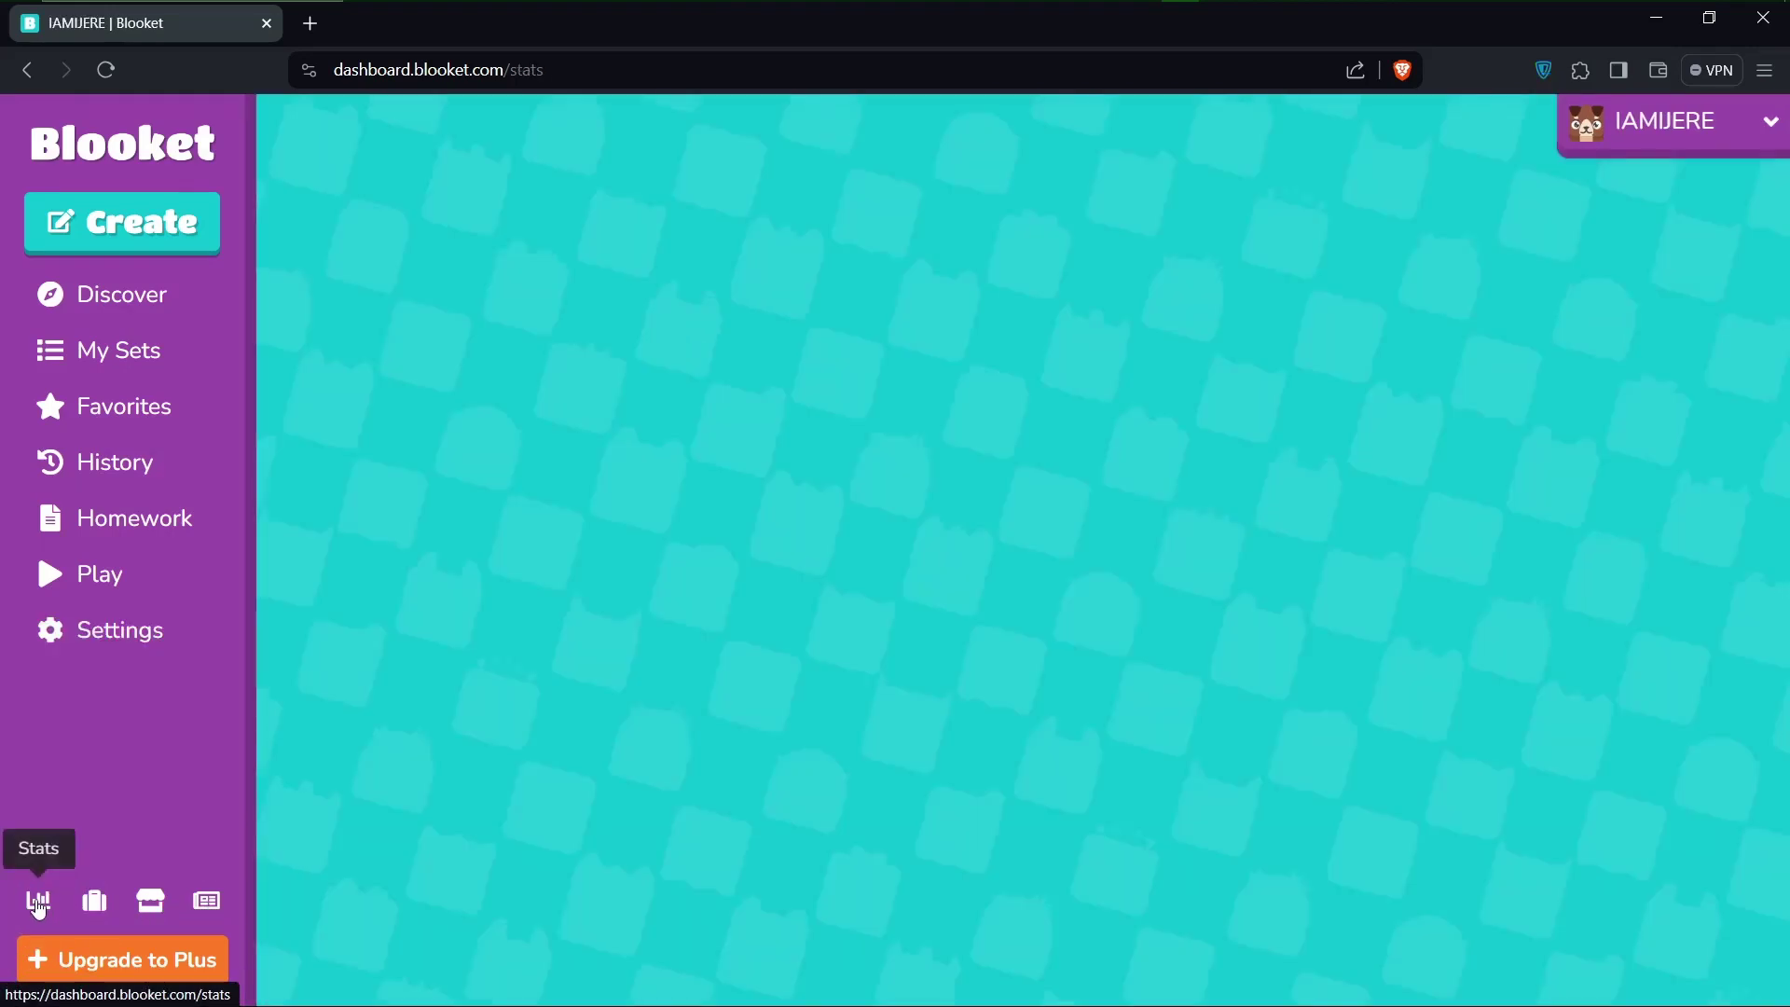
{"action": "scroll", "coordinate": [1098, 550], "scroll_direction": "down", "scroll_amount": 1}
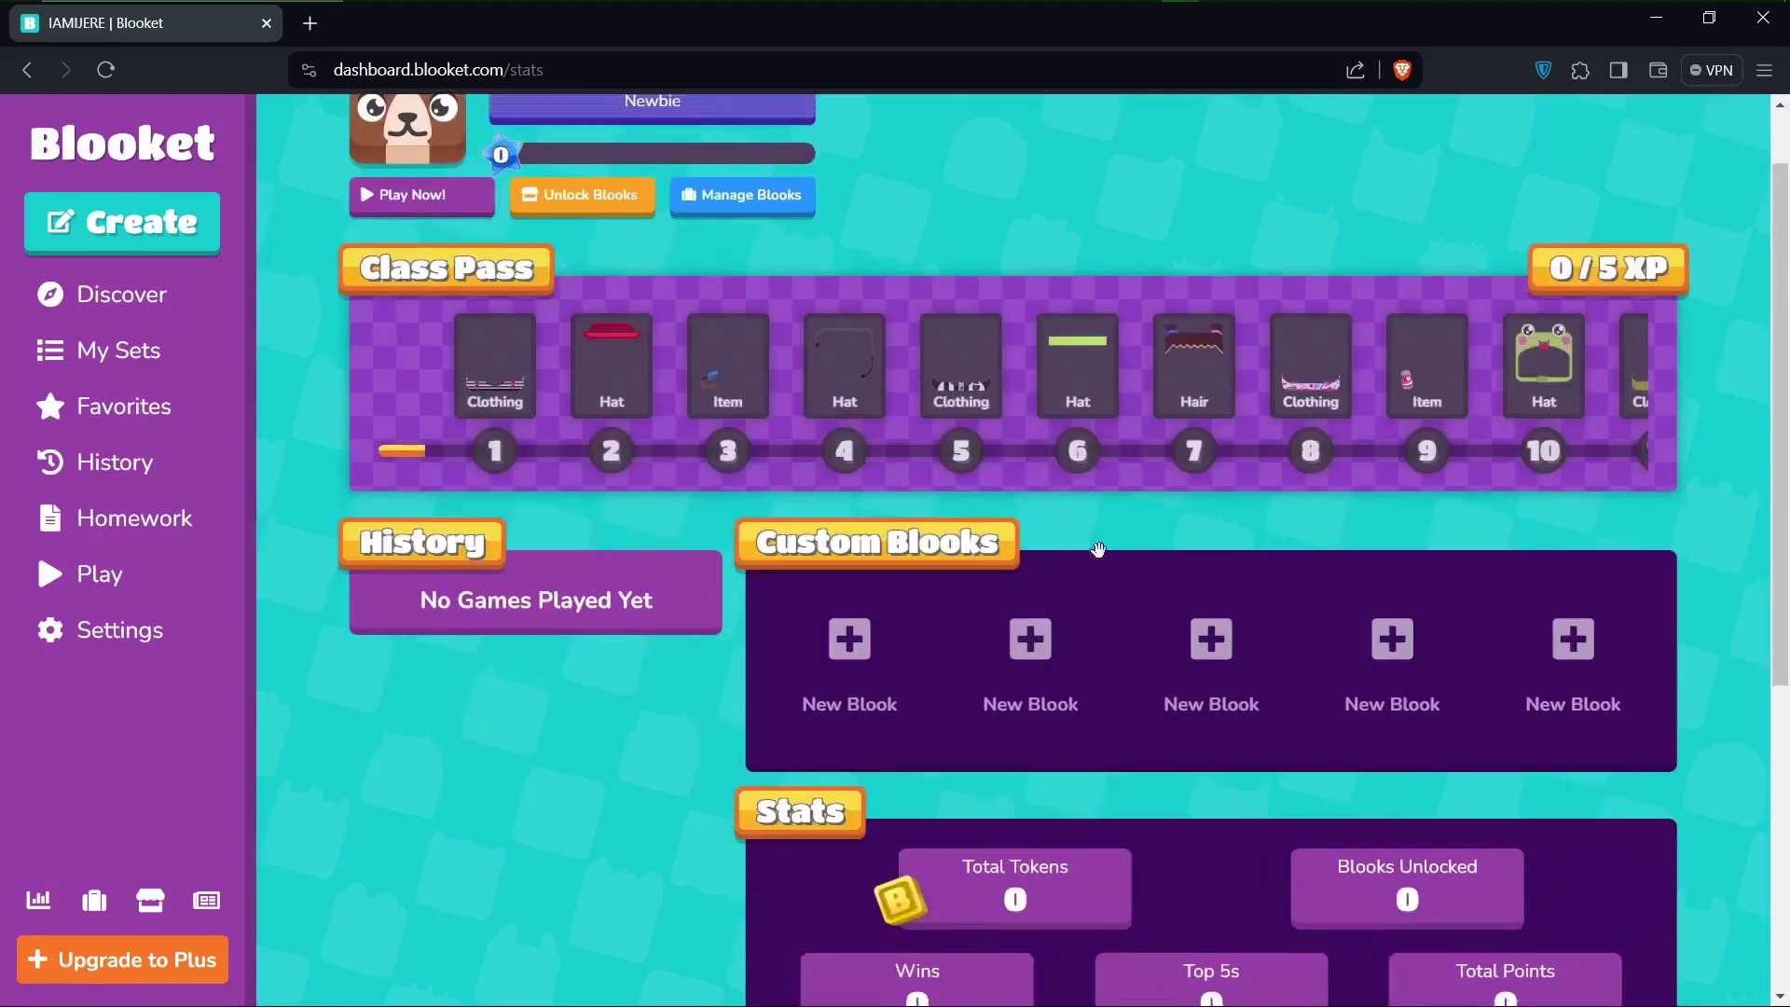
{"action": "scroll", "coordinate": [779, 727], "scroll_direction": "up", "scroll_amount": 1}
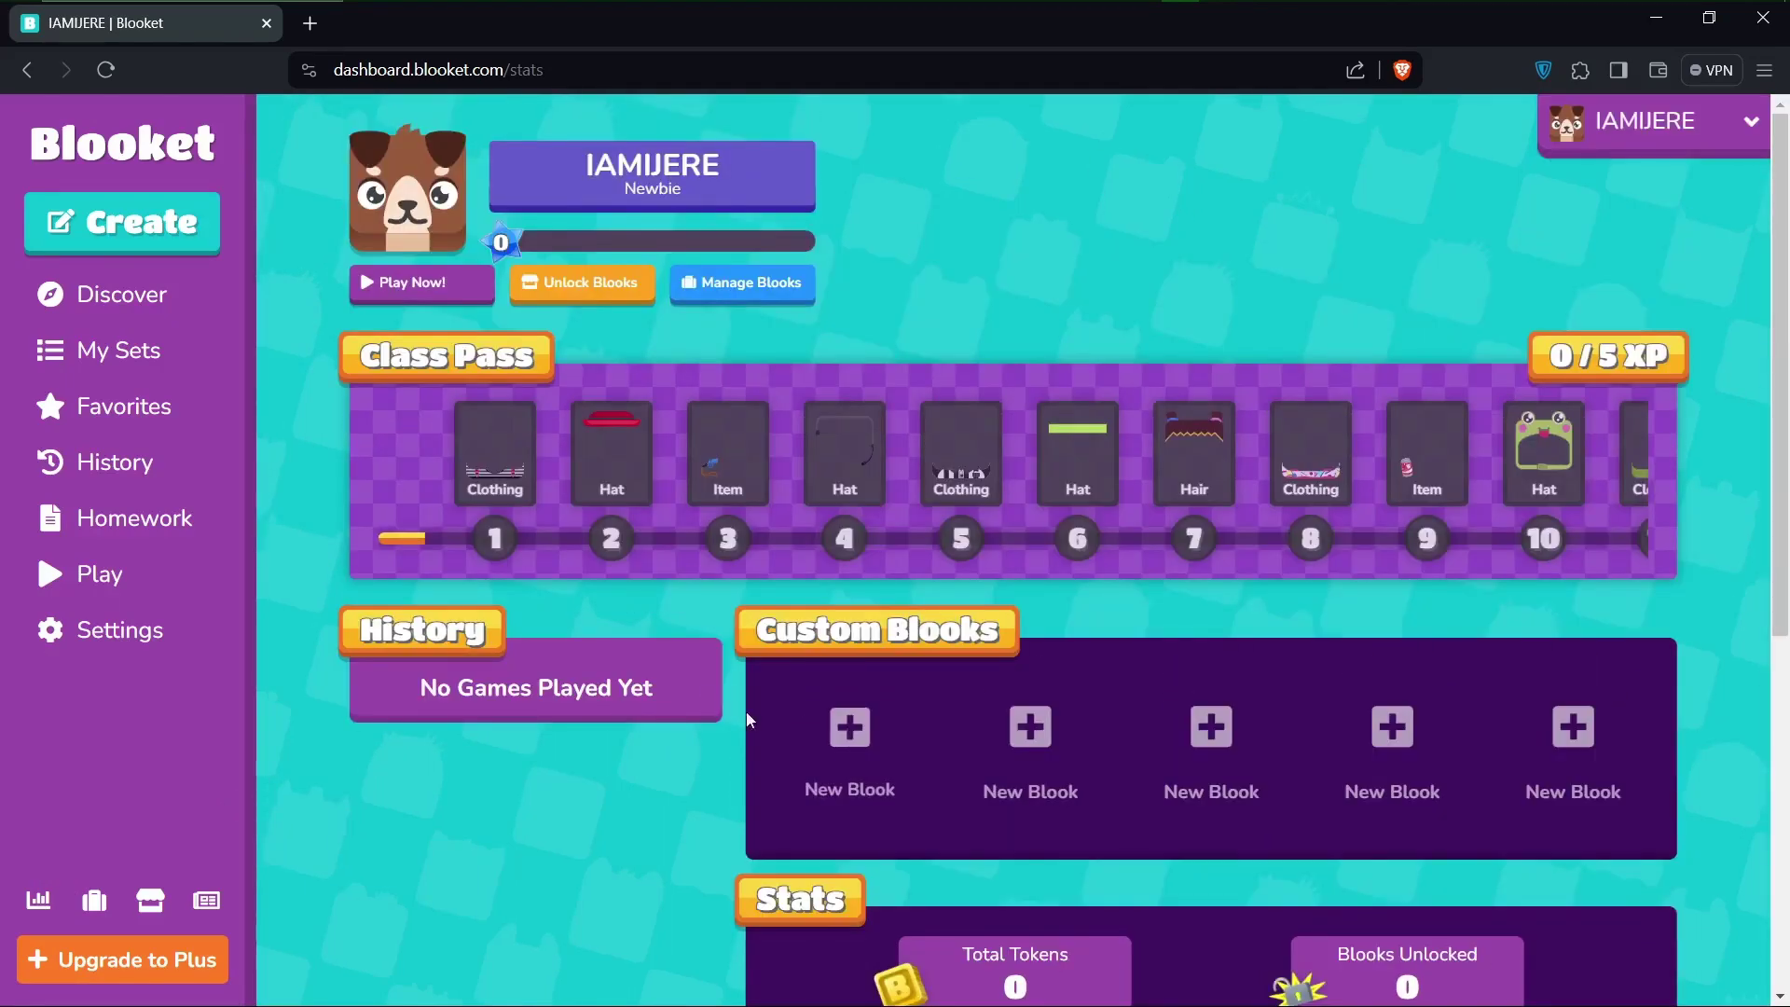
{"action": "scroll", "coordinate": [1087, 640], "scroll_direction": "down", "scroll_amount": 7}
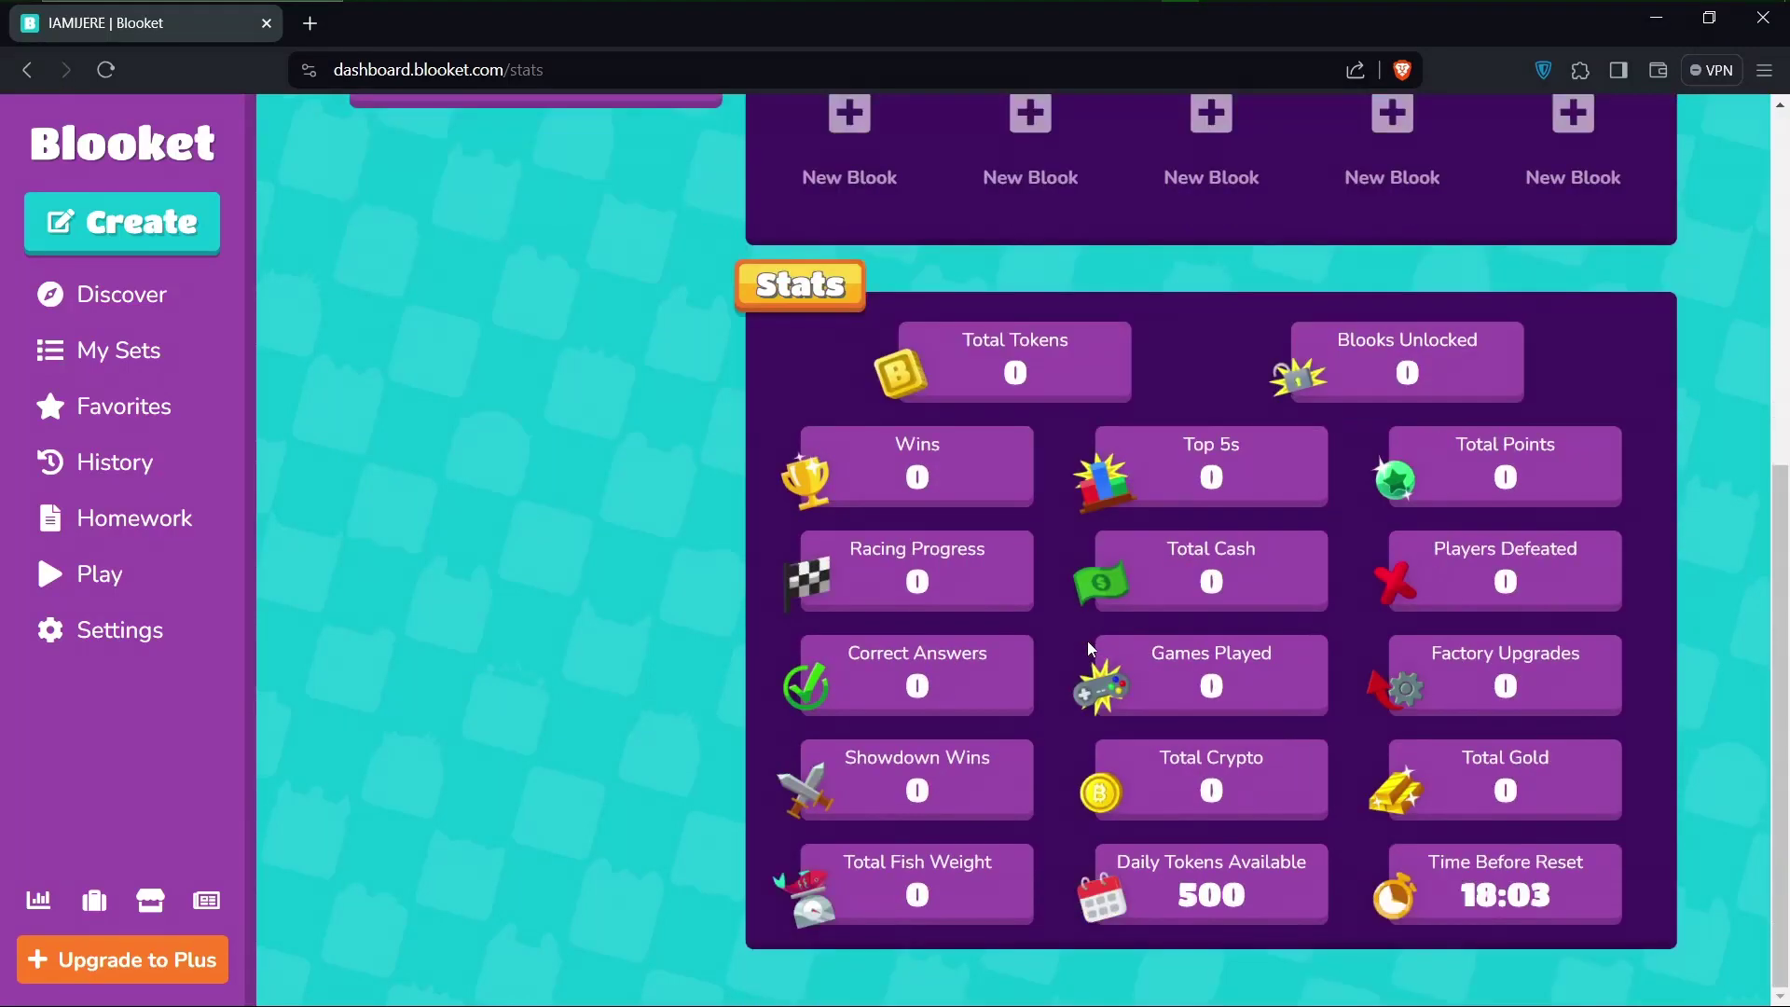
{"action": "scroll", "coordinate": [1087, 641], "scroll_direction": "up", "scroll_amount": 1}
{"action": "scroll", "coordinate": [1087, 640], "scroll_direction": "up", "scroll_amount": 6}
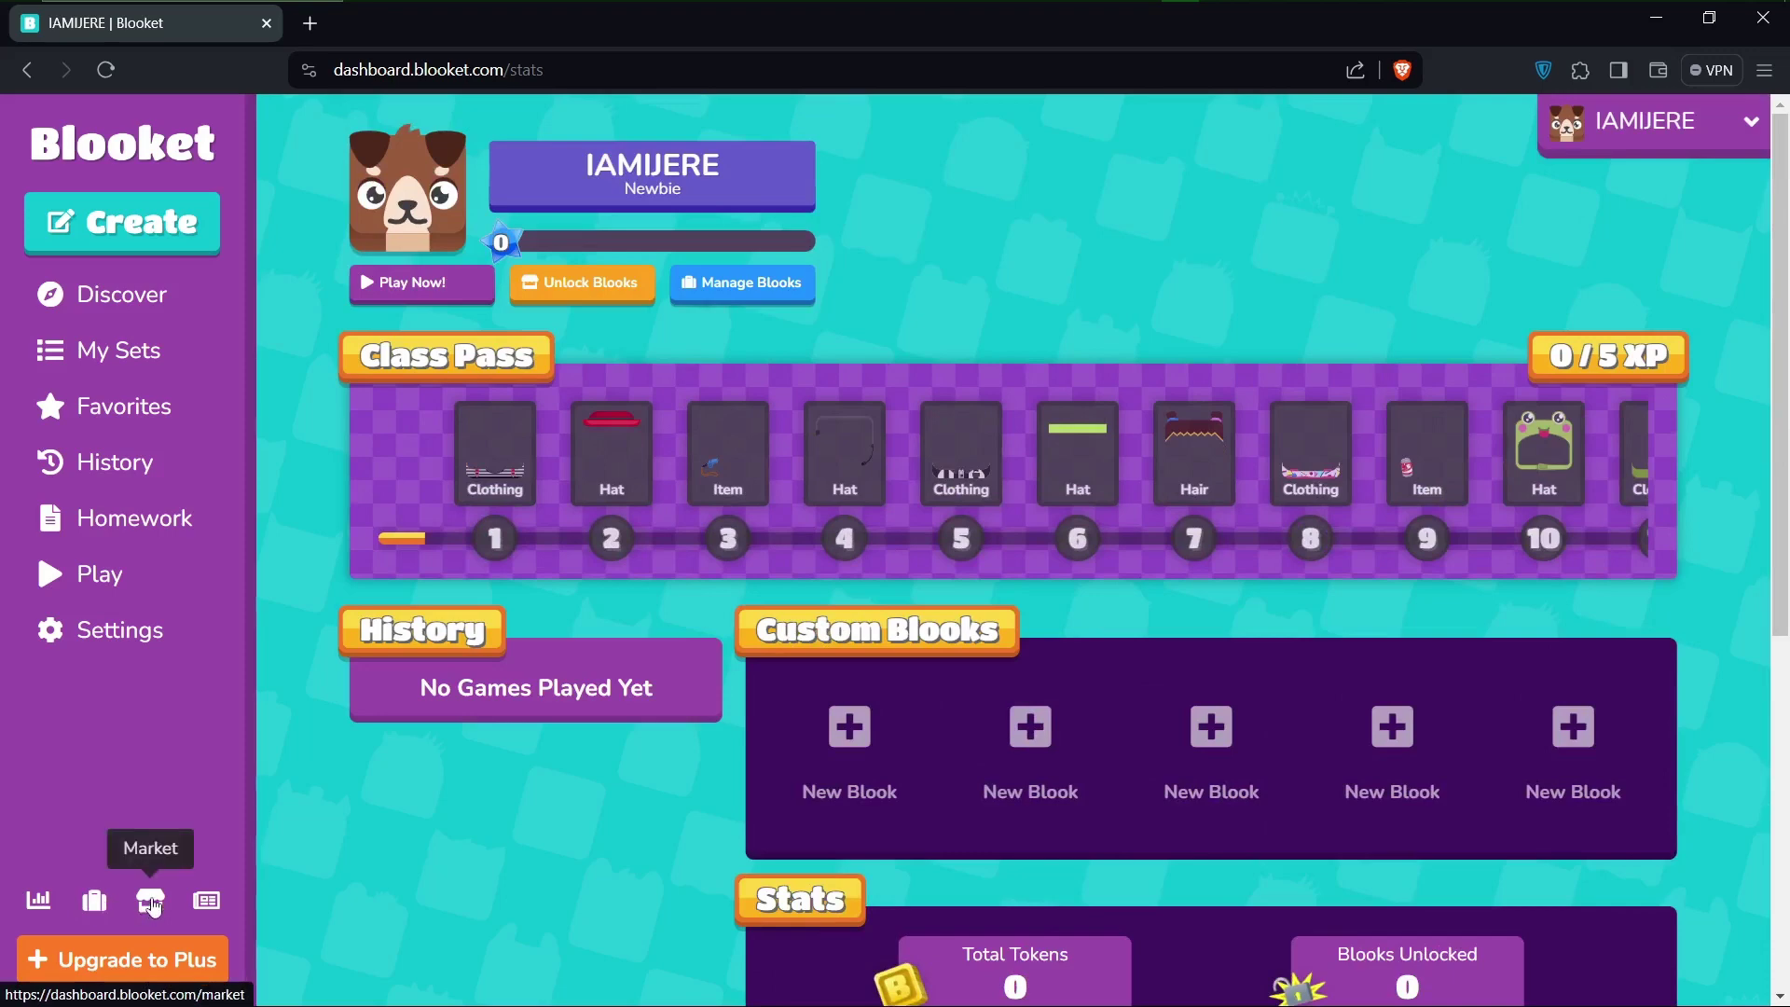
Open Blooket News, browse its announcements and close it
{"action": "left_click", "coordinate": [204, 900]}
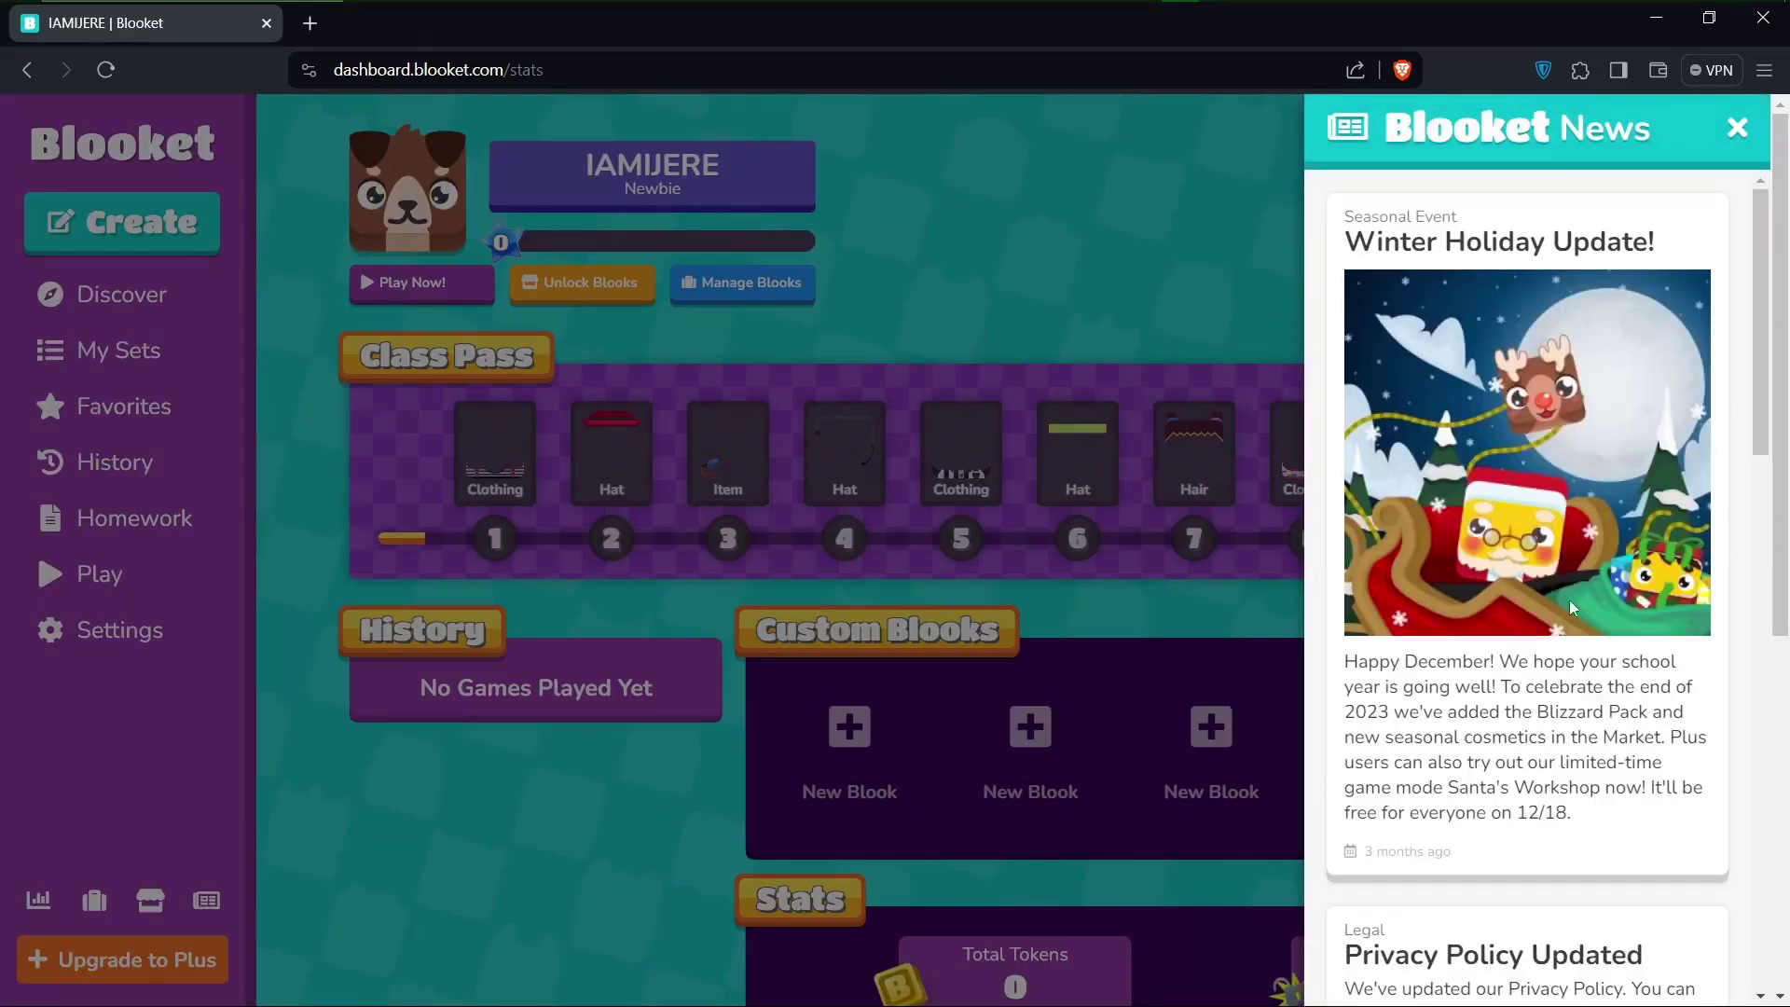
{"action": "scroll", "coordinate": [1570, 600], "scroll_direction": "down", "scroll_amount": 10}
{"action": "scroll", "coordinate": [1571, 601], "scroll_direction": "down", "scroll_amount": 10}
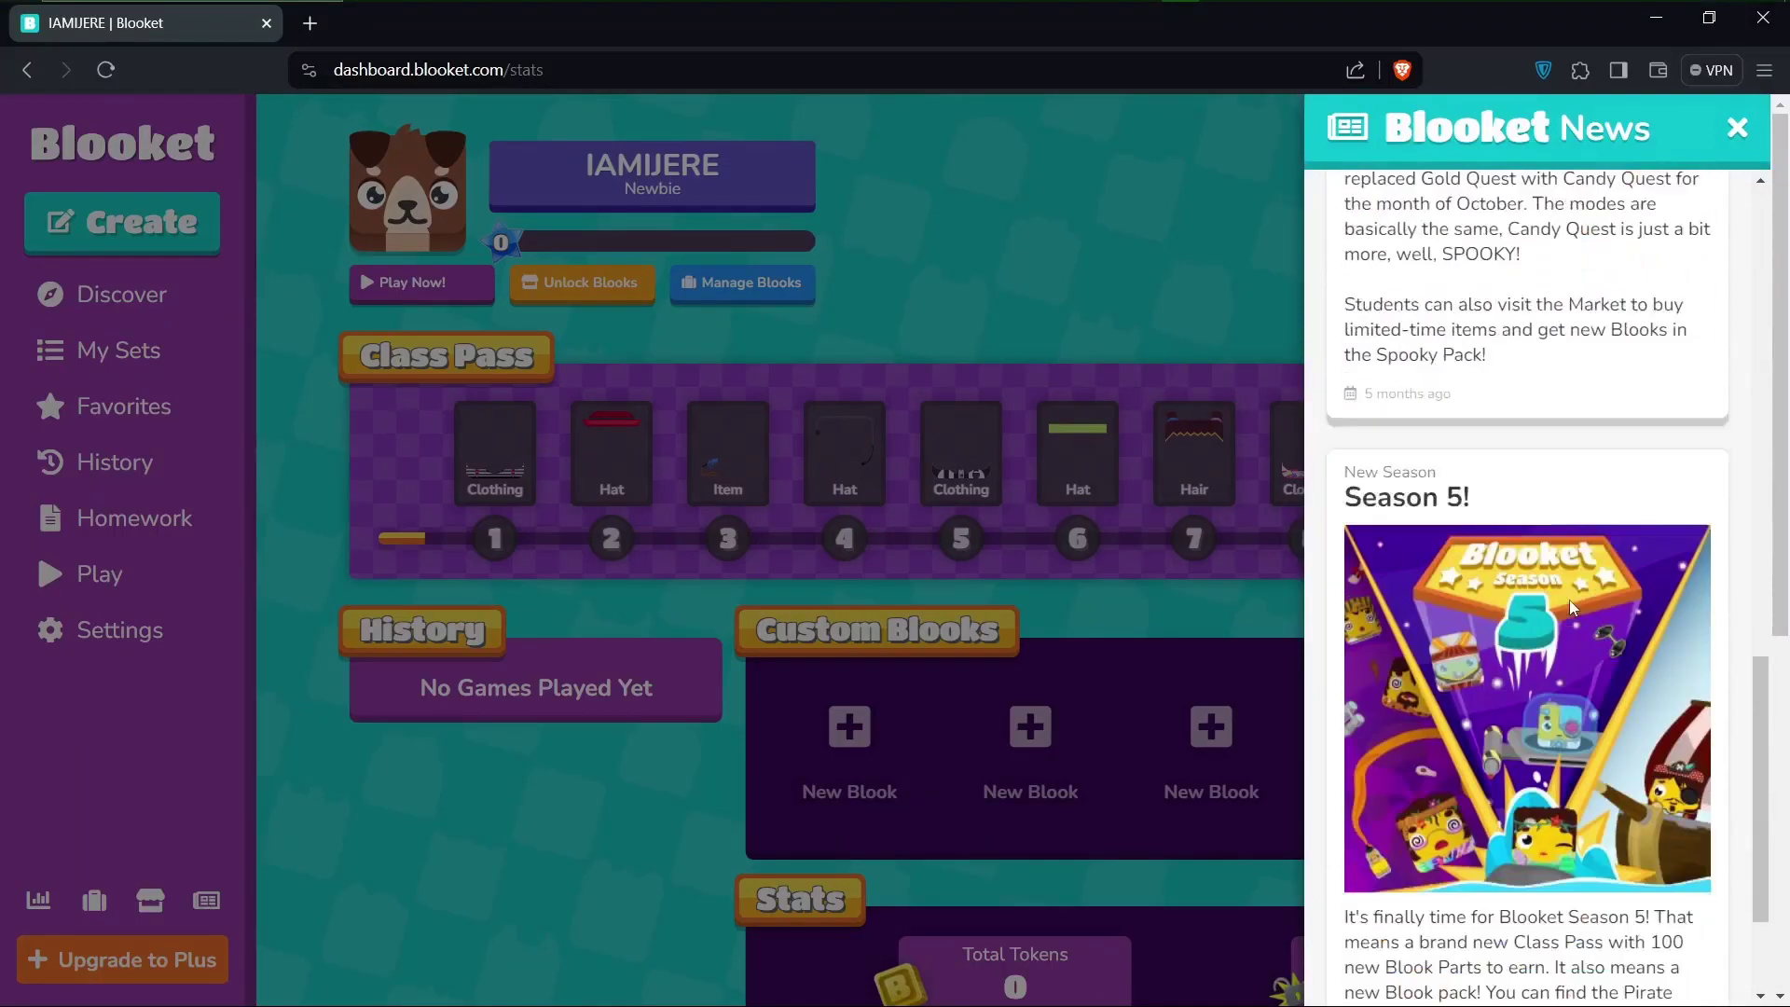
{"action": "scroll", "coordinate": [1570, 602], "scroll_direction": "up", "scroll_amount": 3}
{"action": "scroll", "coordinate": [1569, 600], "scroll_direction": "up", "scroll_amount": 10}
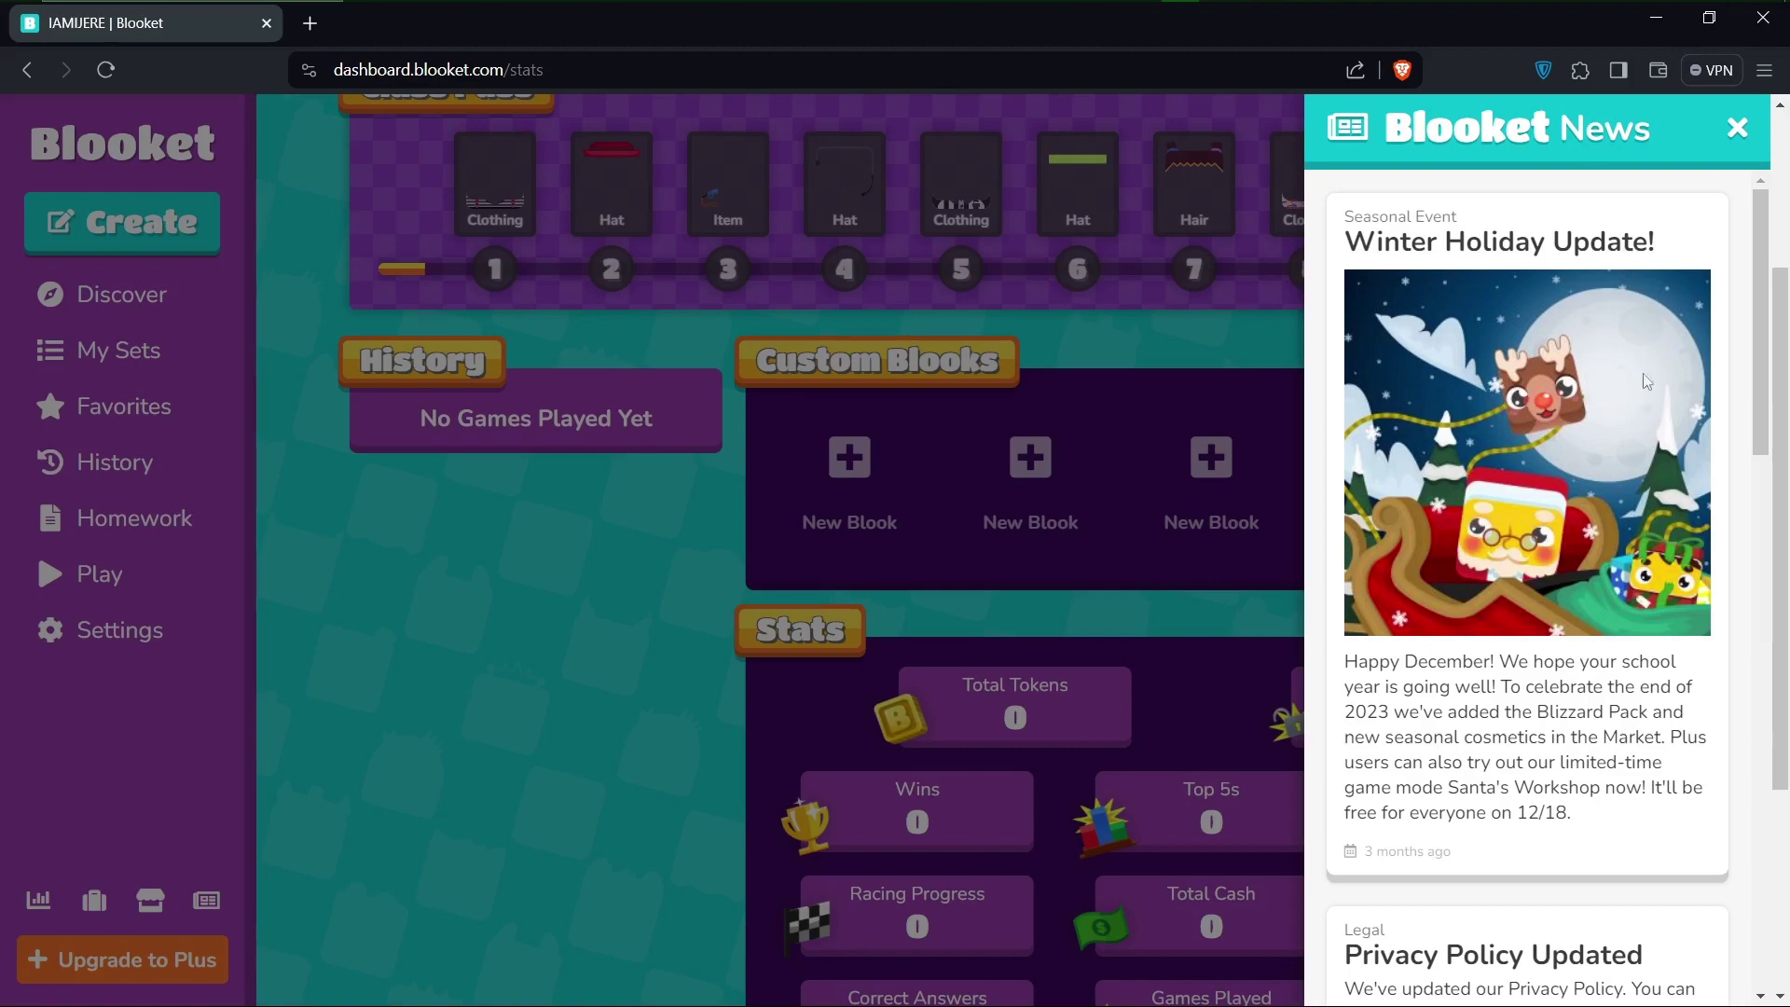
{"action": "scroll", "coordinate": [1541, 714], "scroll_direction": "down", "scroll_amount": 3}
{"action": "scroll", "coordinate": [1689, 352], "scroll_direction": "up", "scroll_amount": 3}
{"action": "left_click", "coordinate": [1737, 129]}
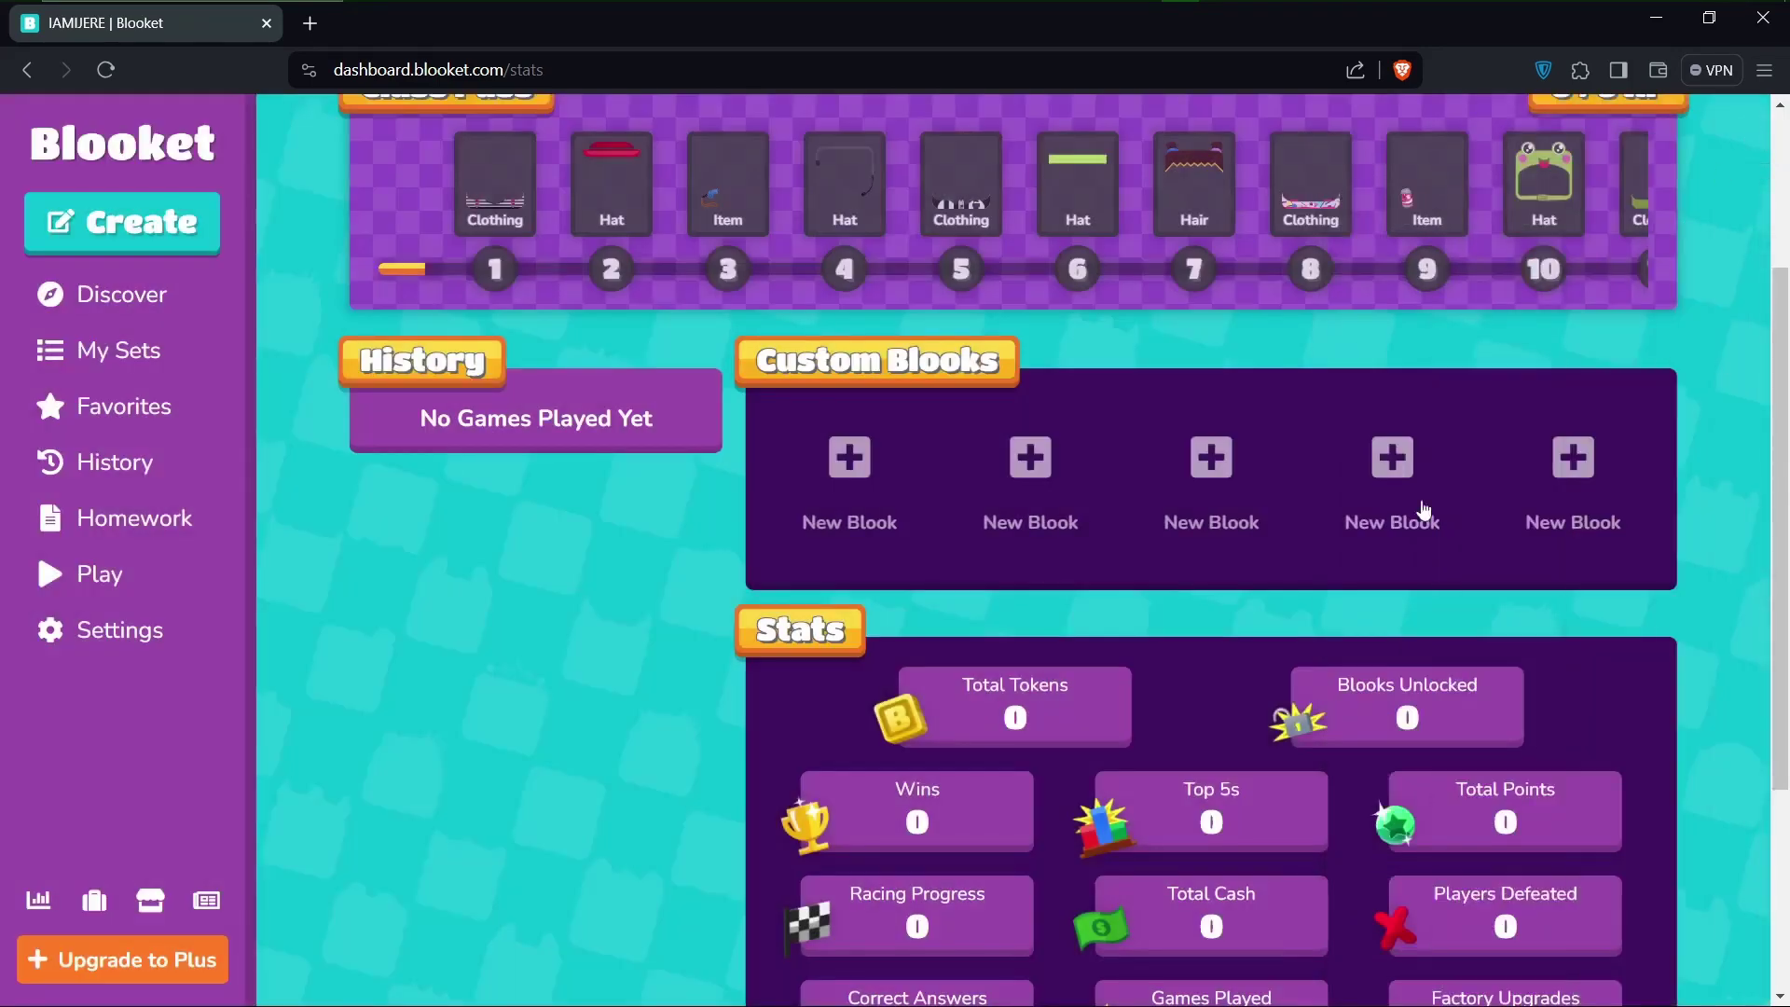
Reveal the account options beside the username and go to the Settings page from there
{"action": "scroll", "coordinate": [718, 609], "scroll_direction": "up", "scroll_amount": 3}
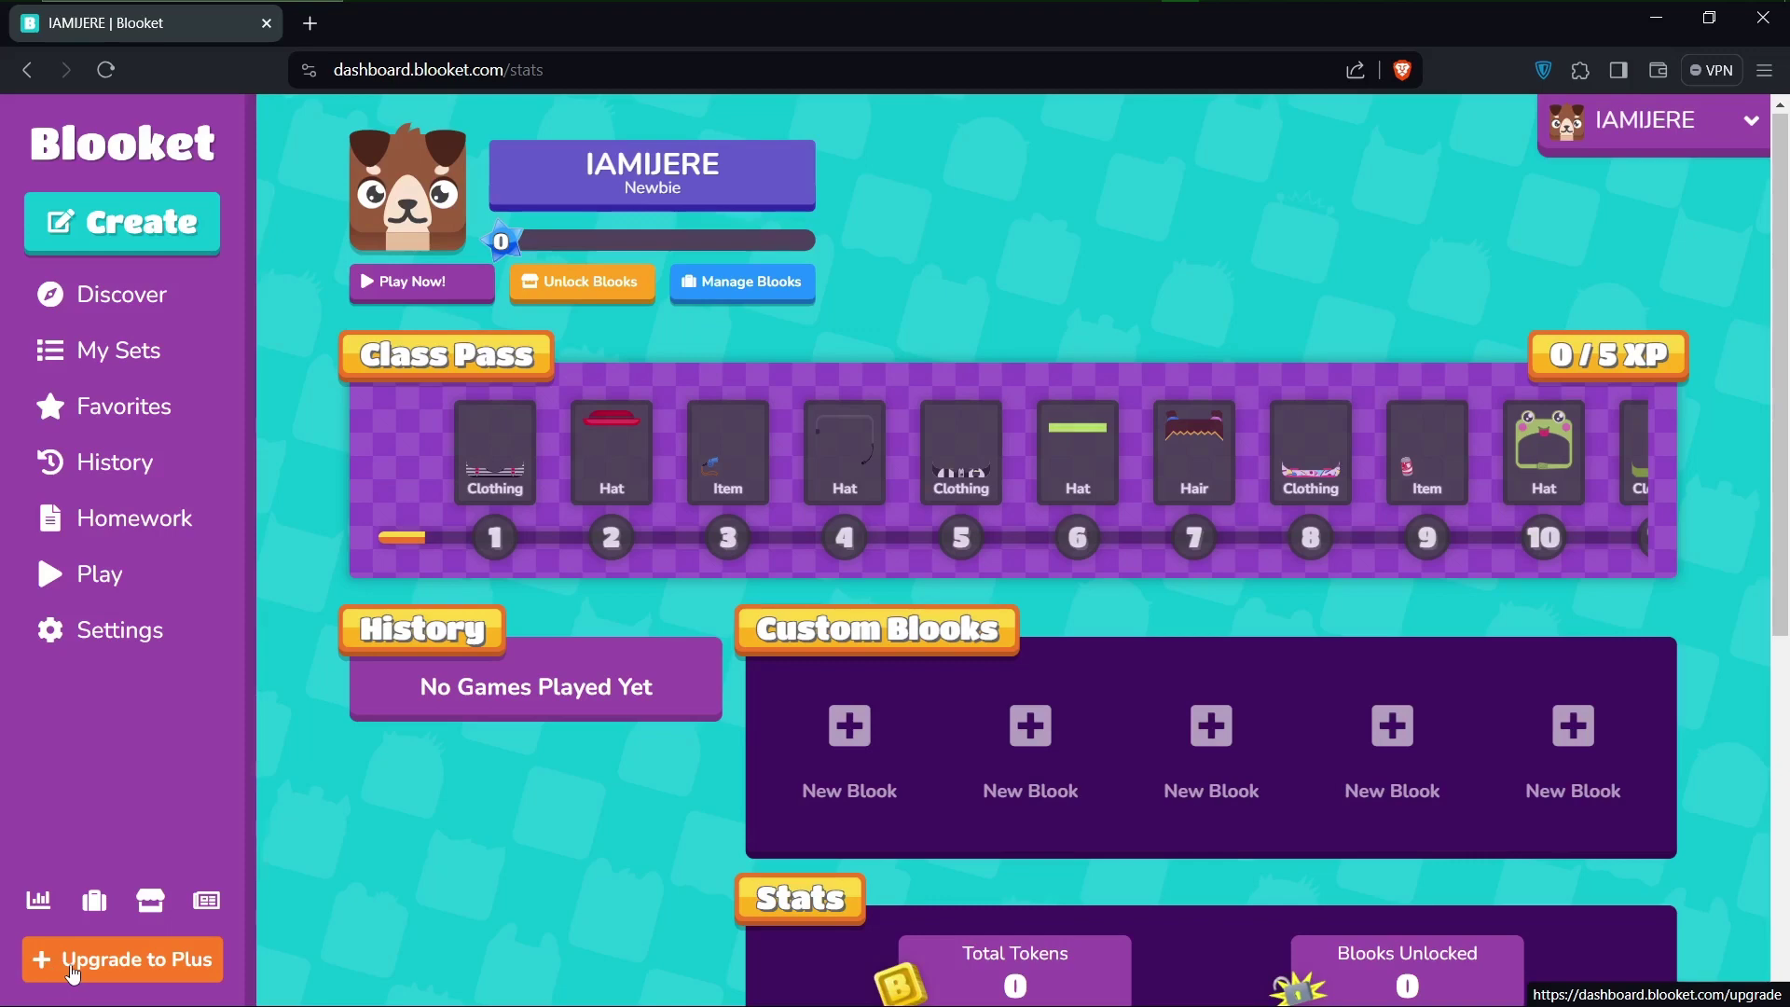
{"action": "mouse_move", "coordinate": [1735, 119]}
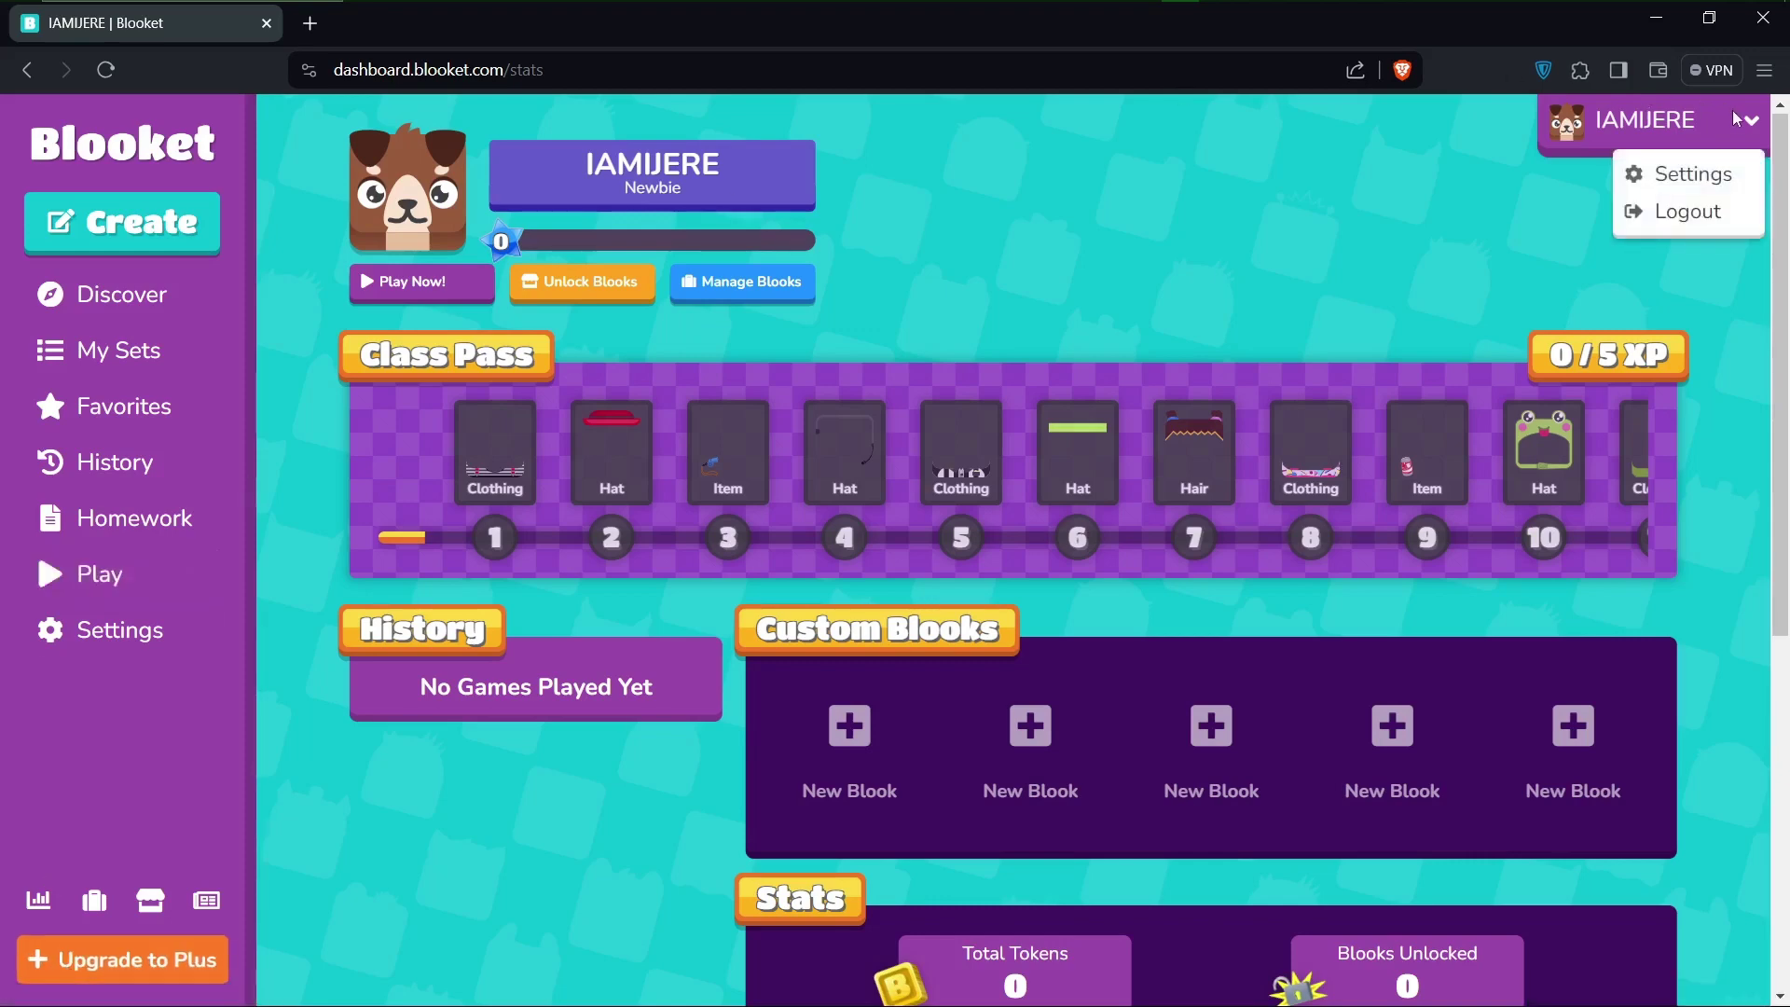
{"action": "left_click", "coordinate": [1700, 184]}
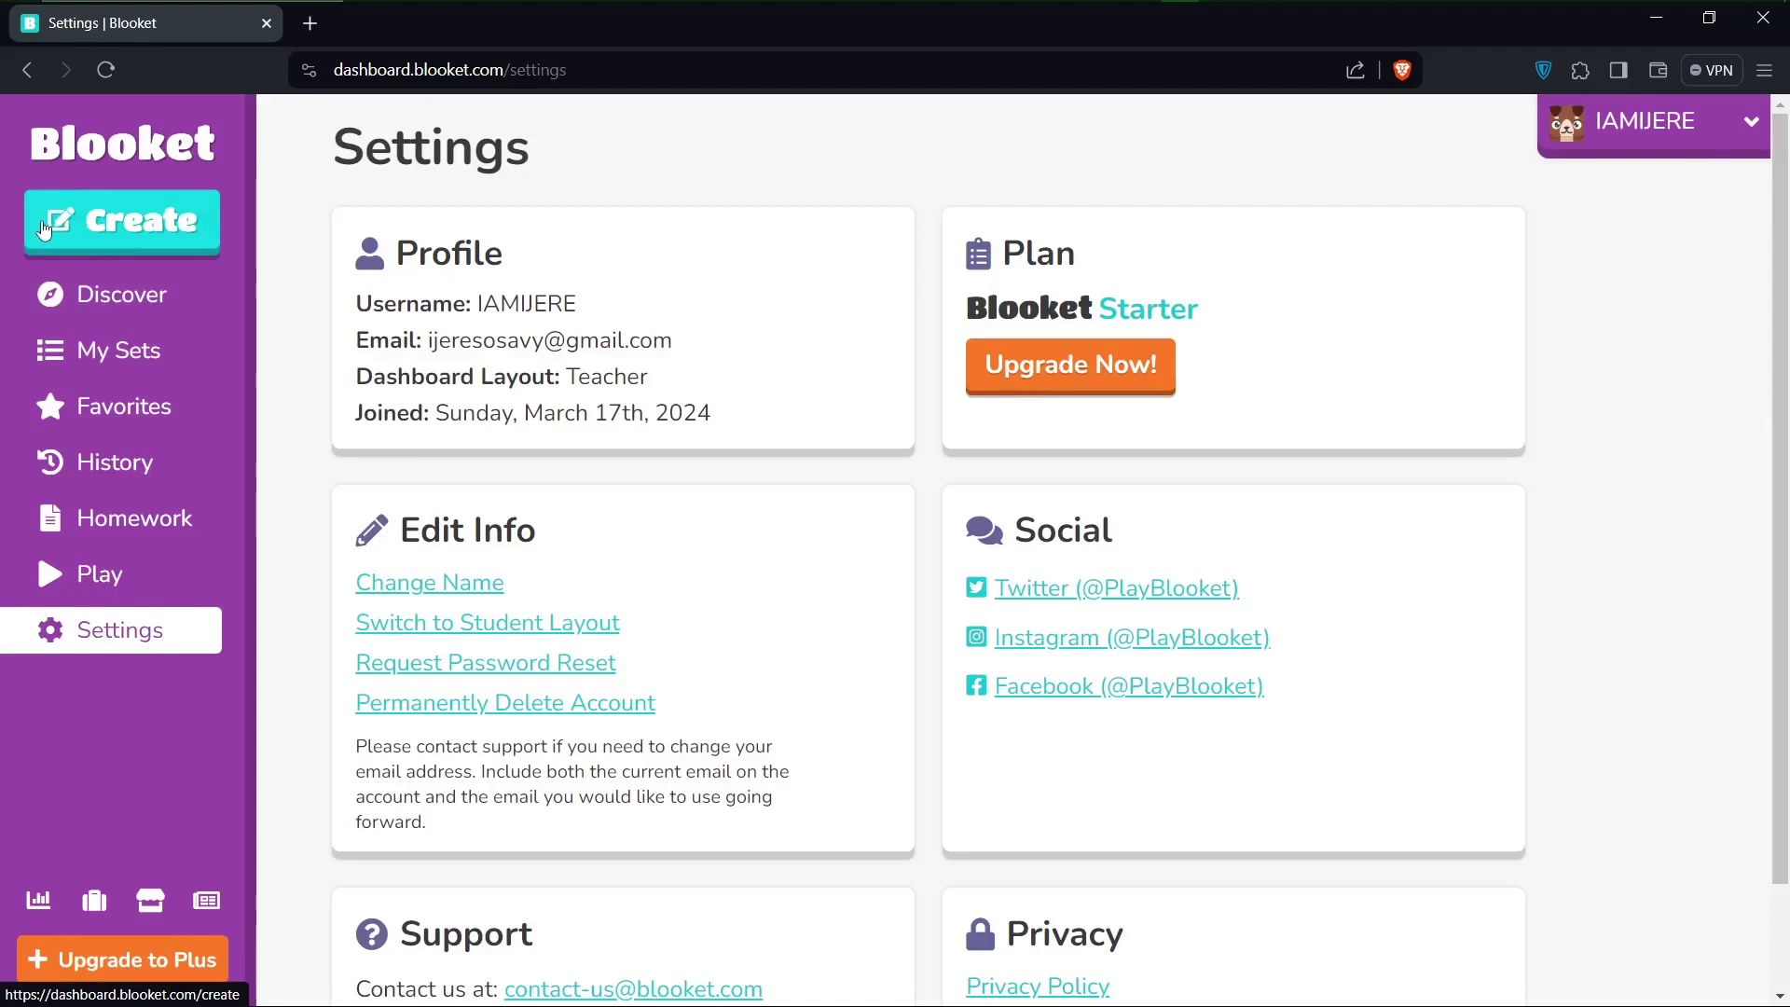
Start a new question set and upload Default_Create_a_bold_and_dynamic_neon_portrait_of_Barack_Obam_0.jpg from Downloads as its cover image
{"action": "left_click", "coordinate": [124, 220]}
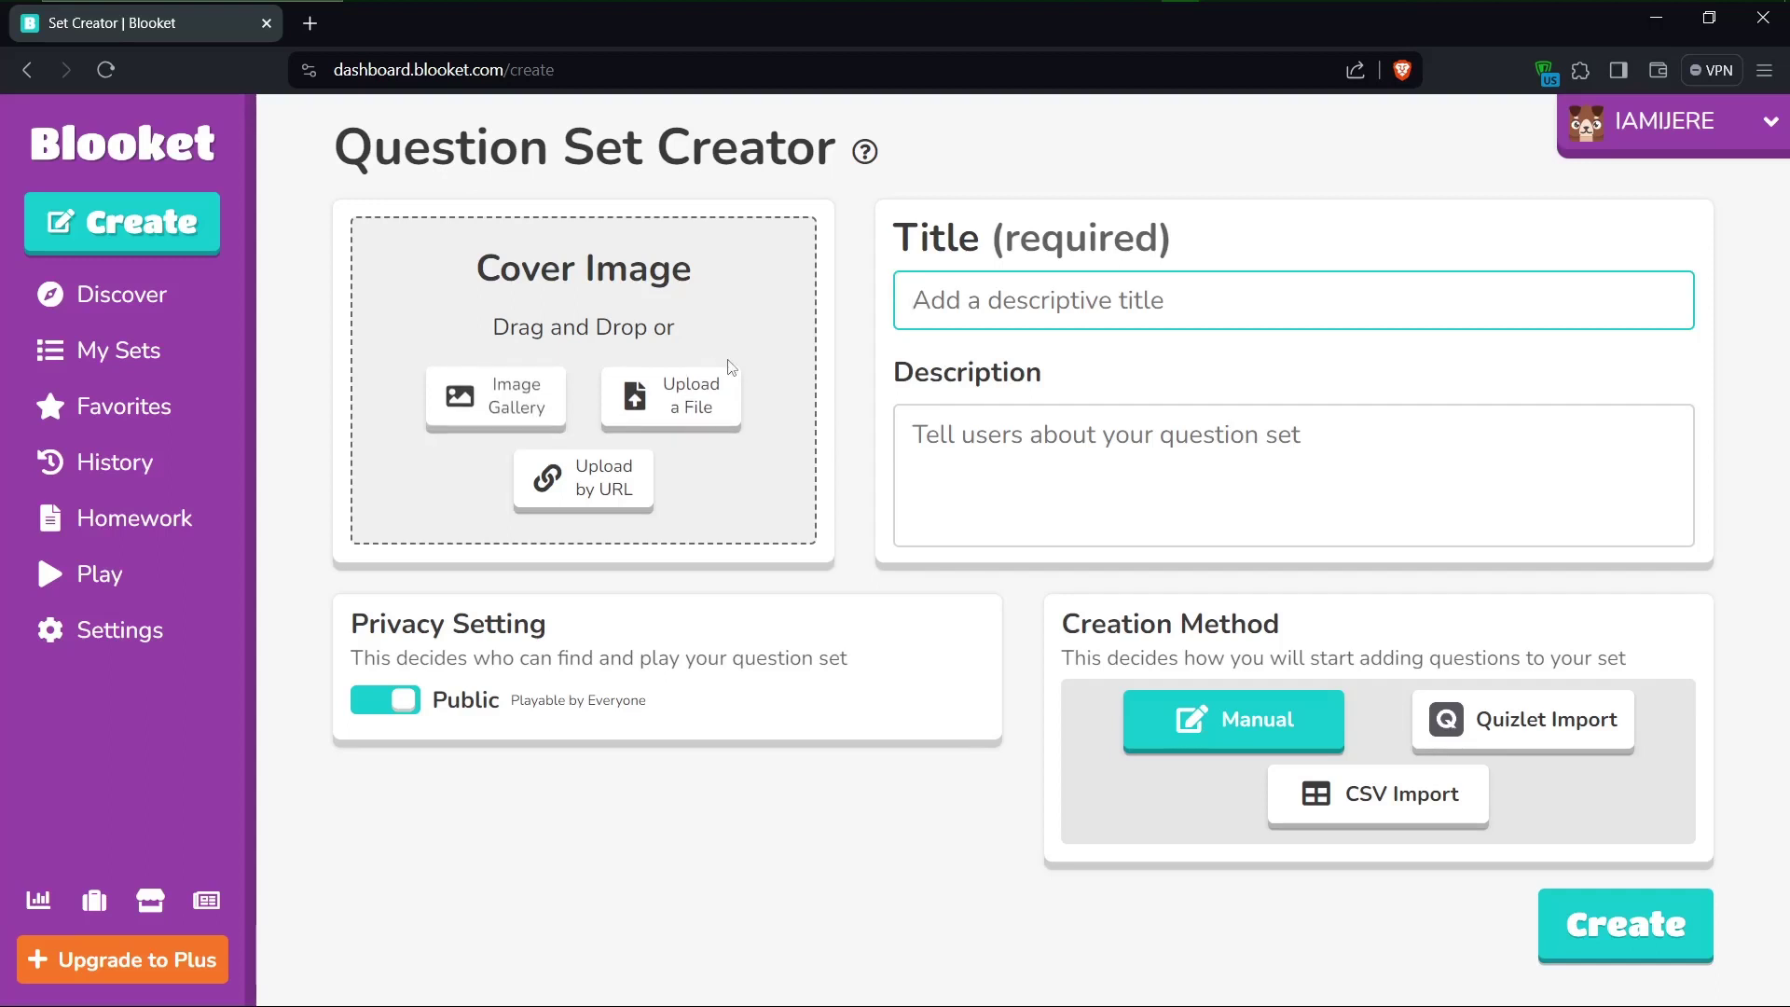
{"action": "left_click", "coordinate": [695, 390]}
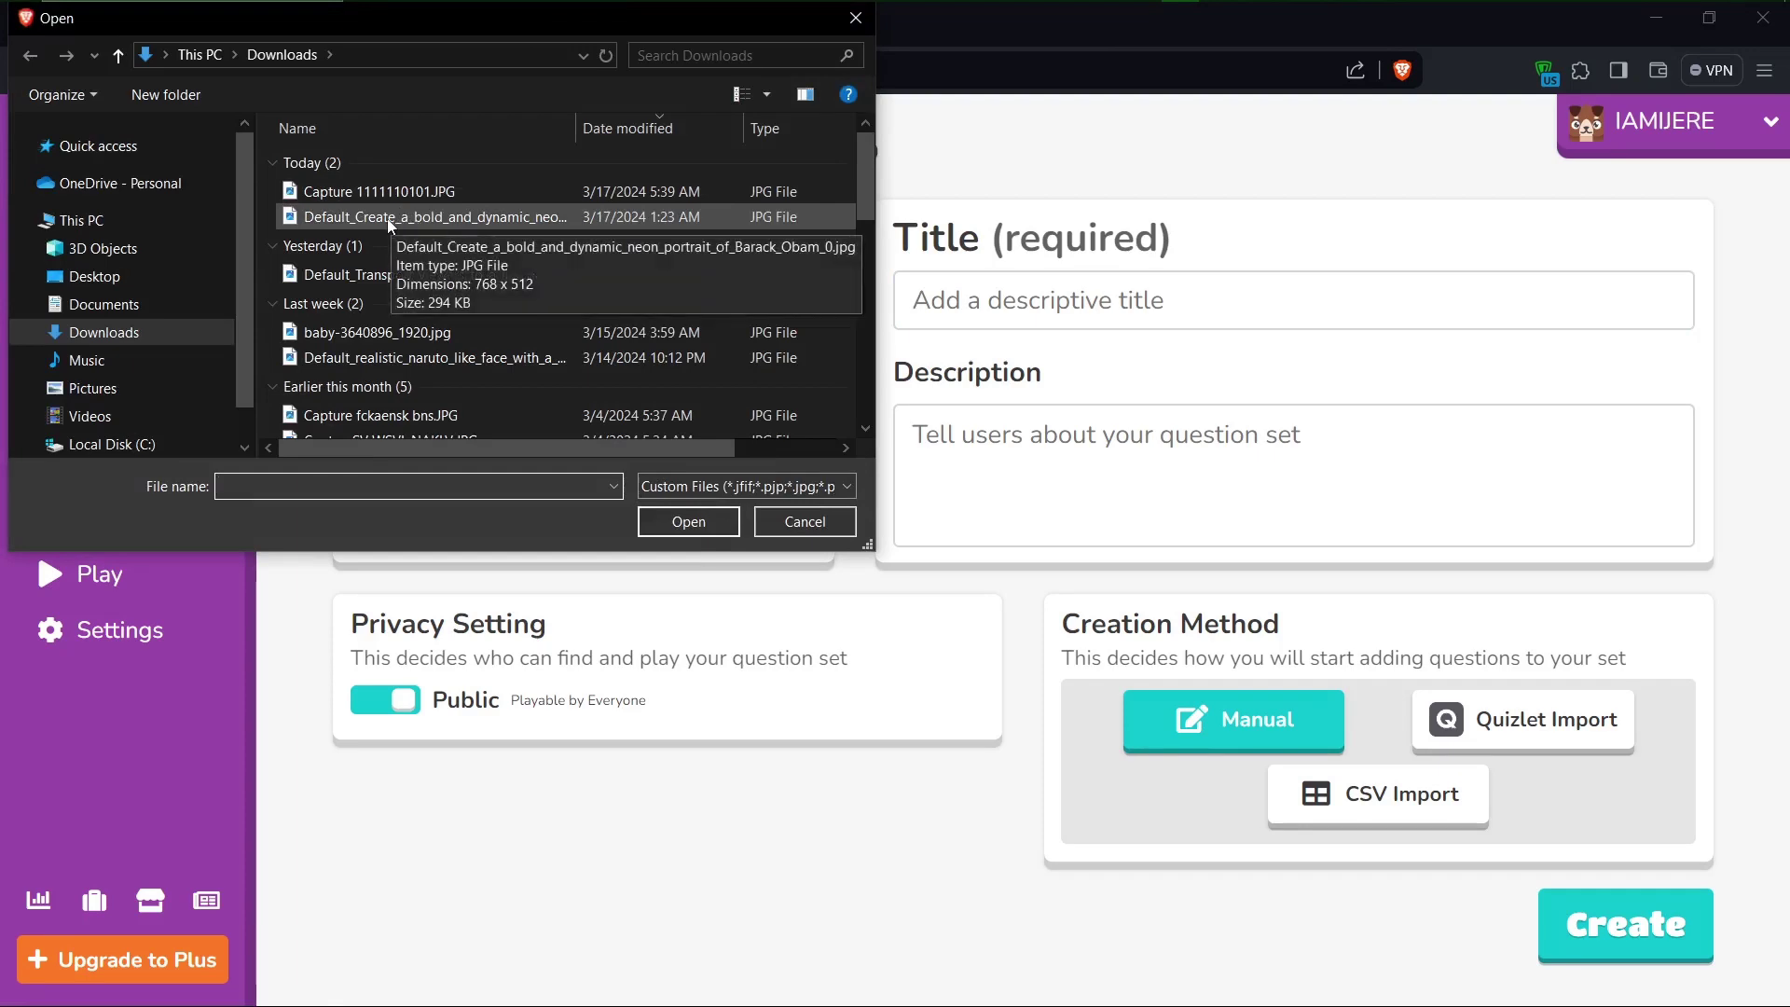
{"action": "left_click", "coordinate": [388, 218]}
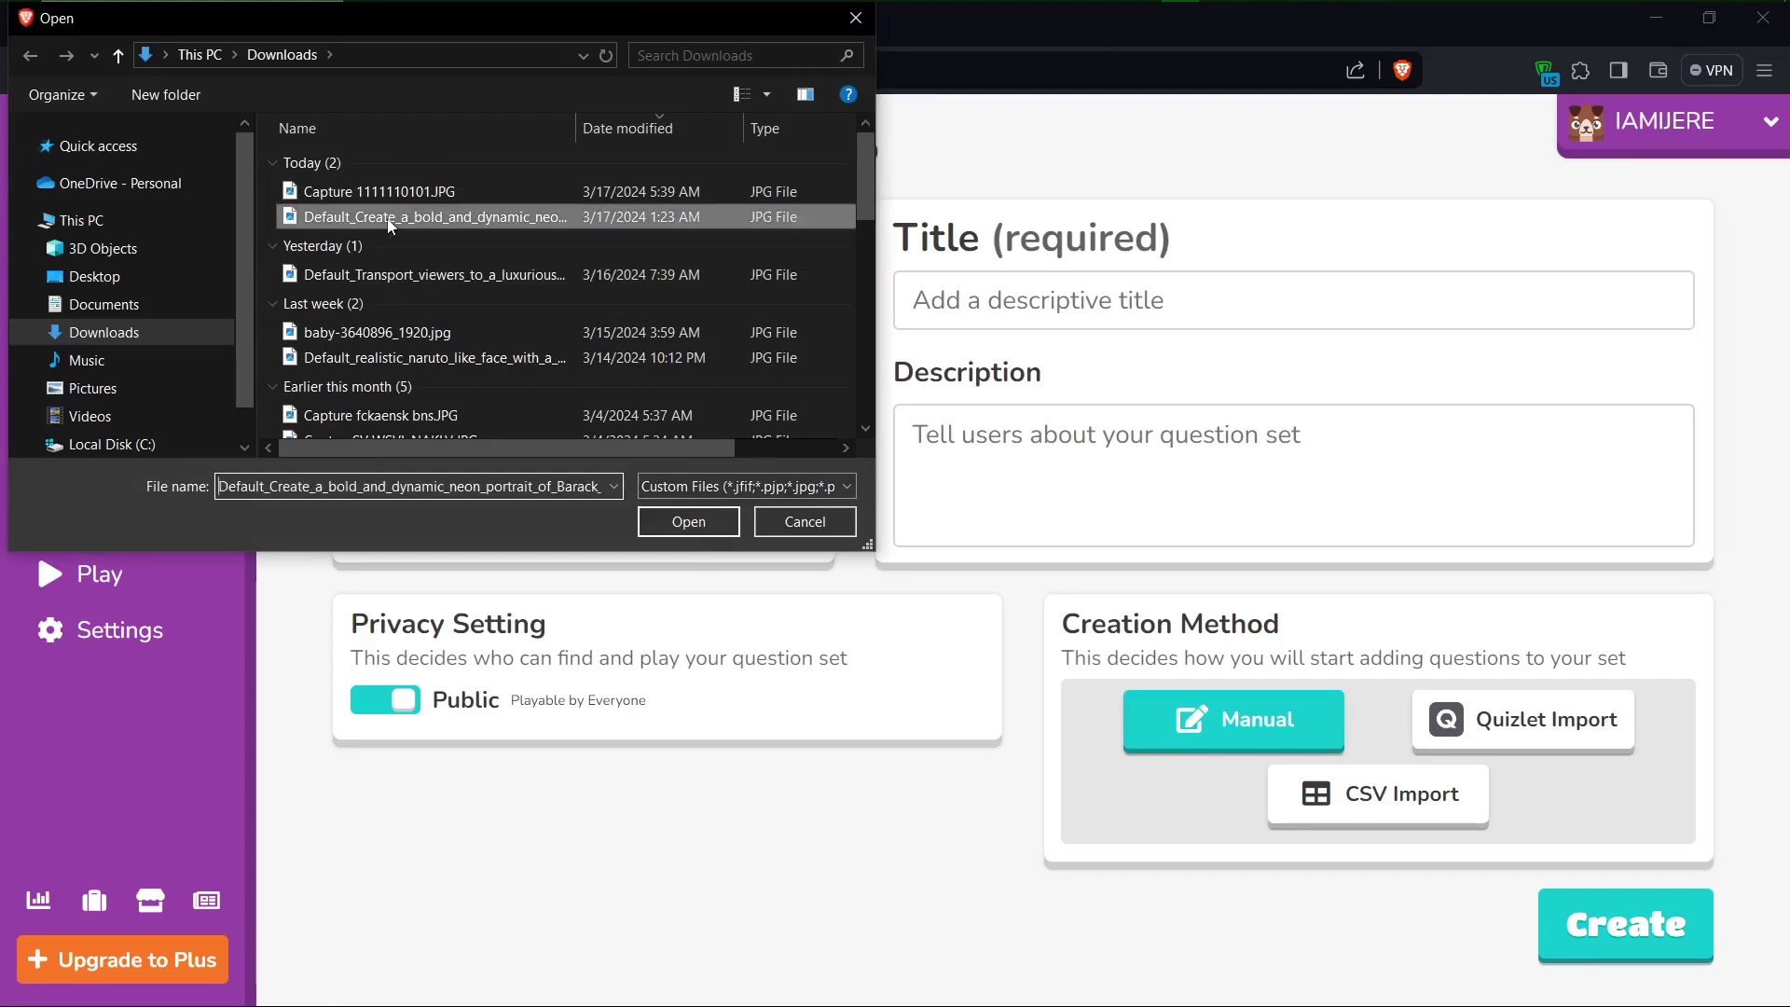
{"action": "left_click", "coordinate": [658, 521]}
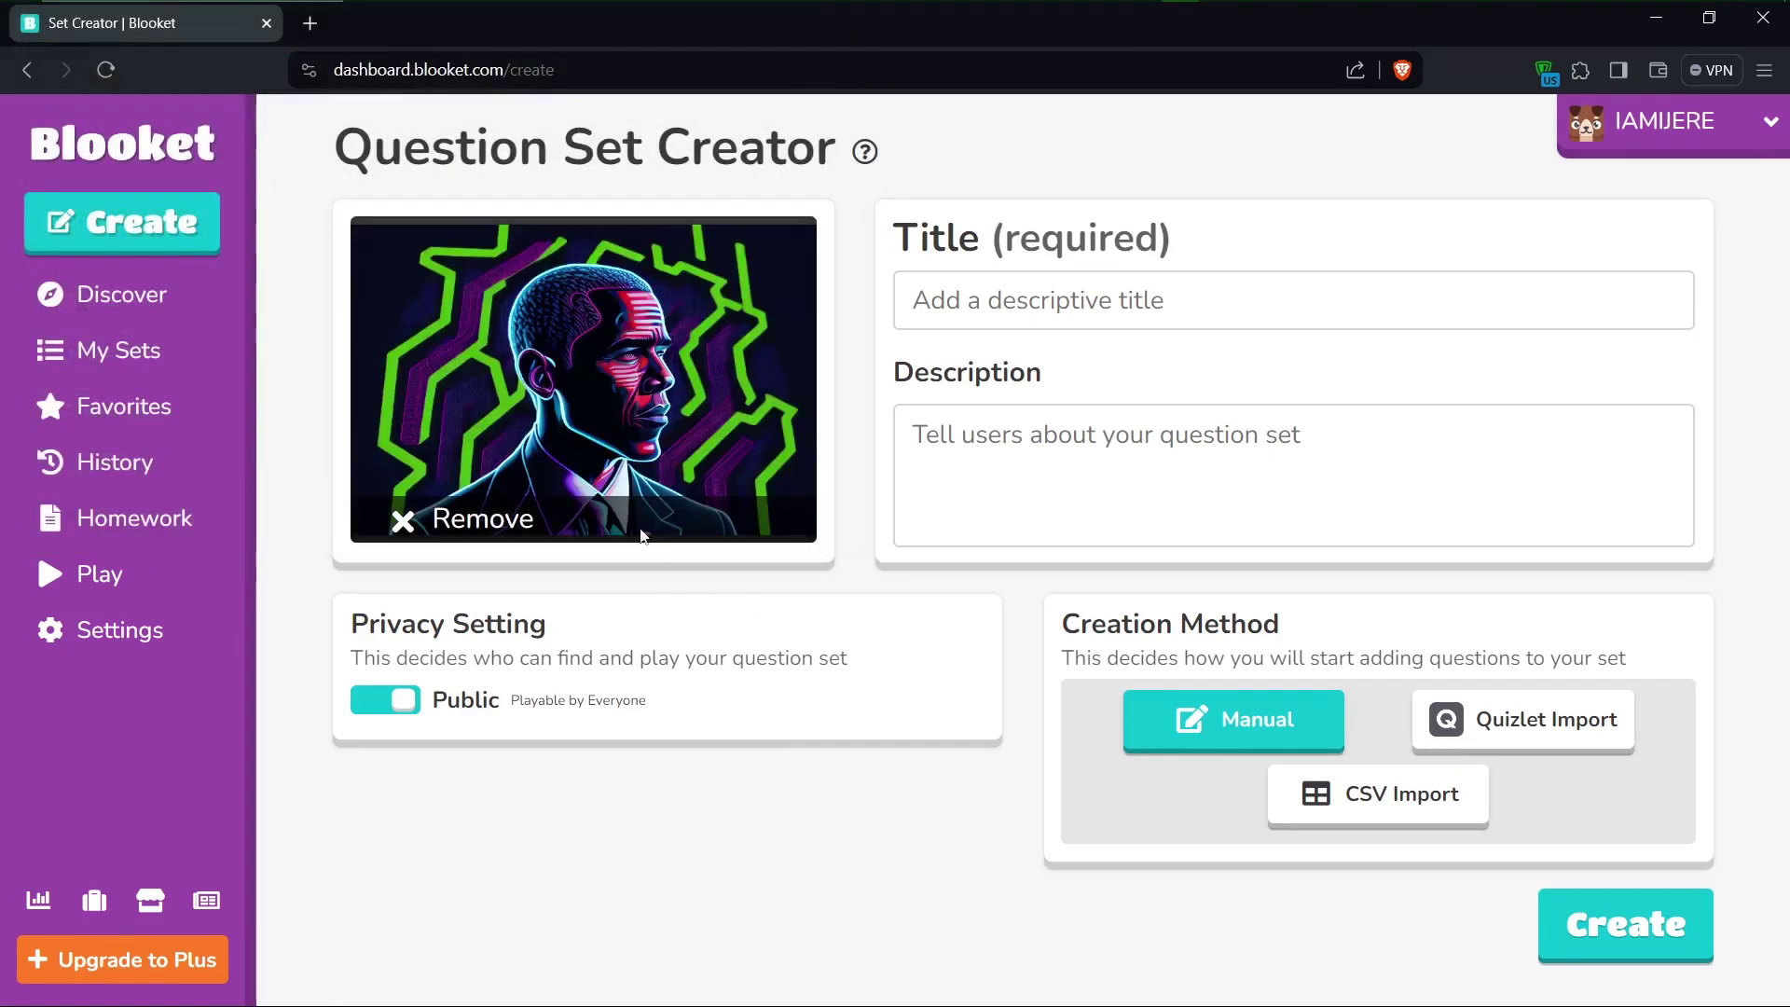
Title the question set "WHO IS OBAMA???"
{"action": "left_click", "coordinate": [1015, 315]}
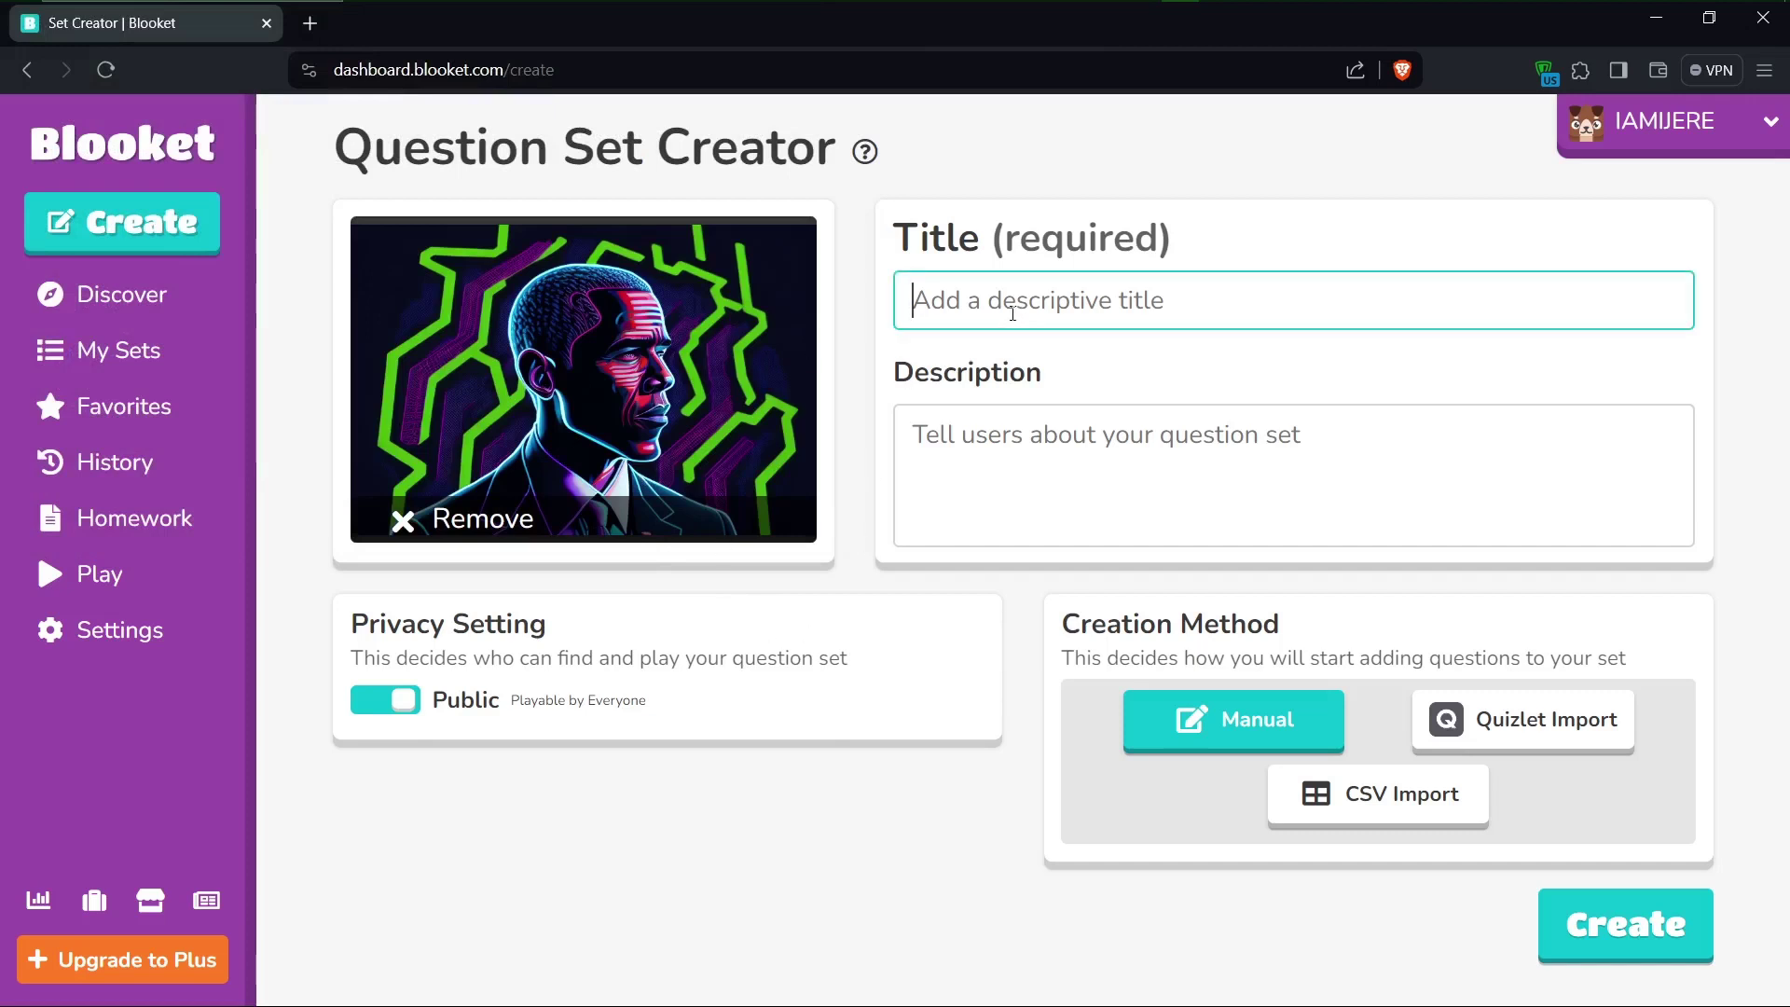
{"action": "type", "text": "WHO "}
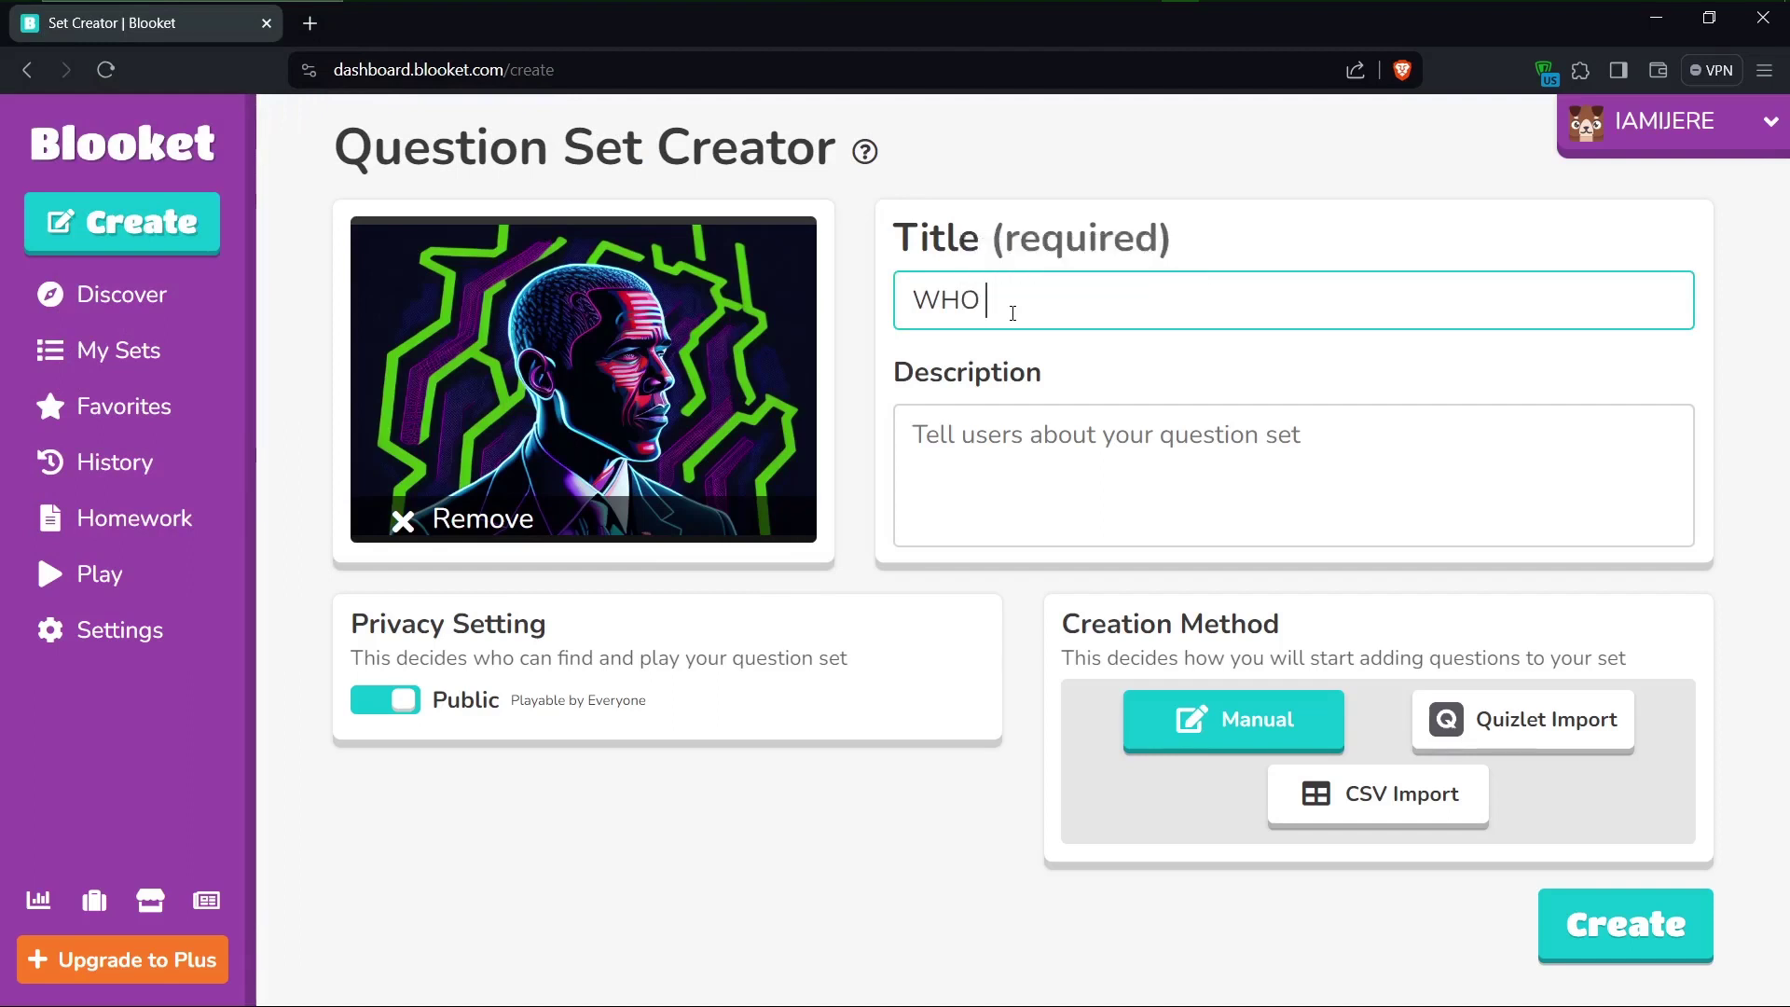
{"action": "type", "text": "IS O"}
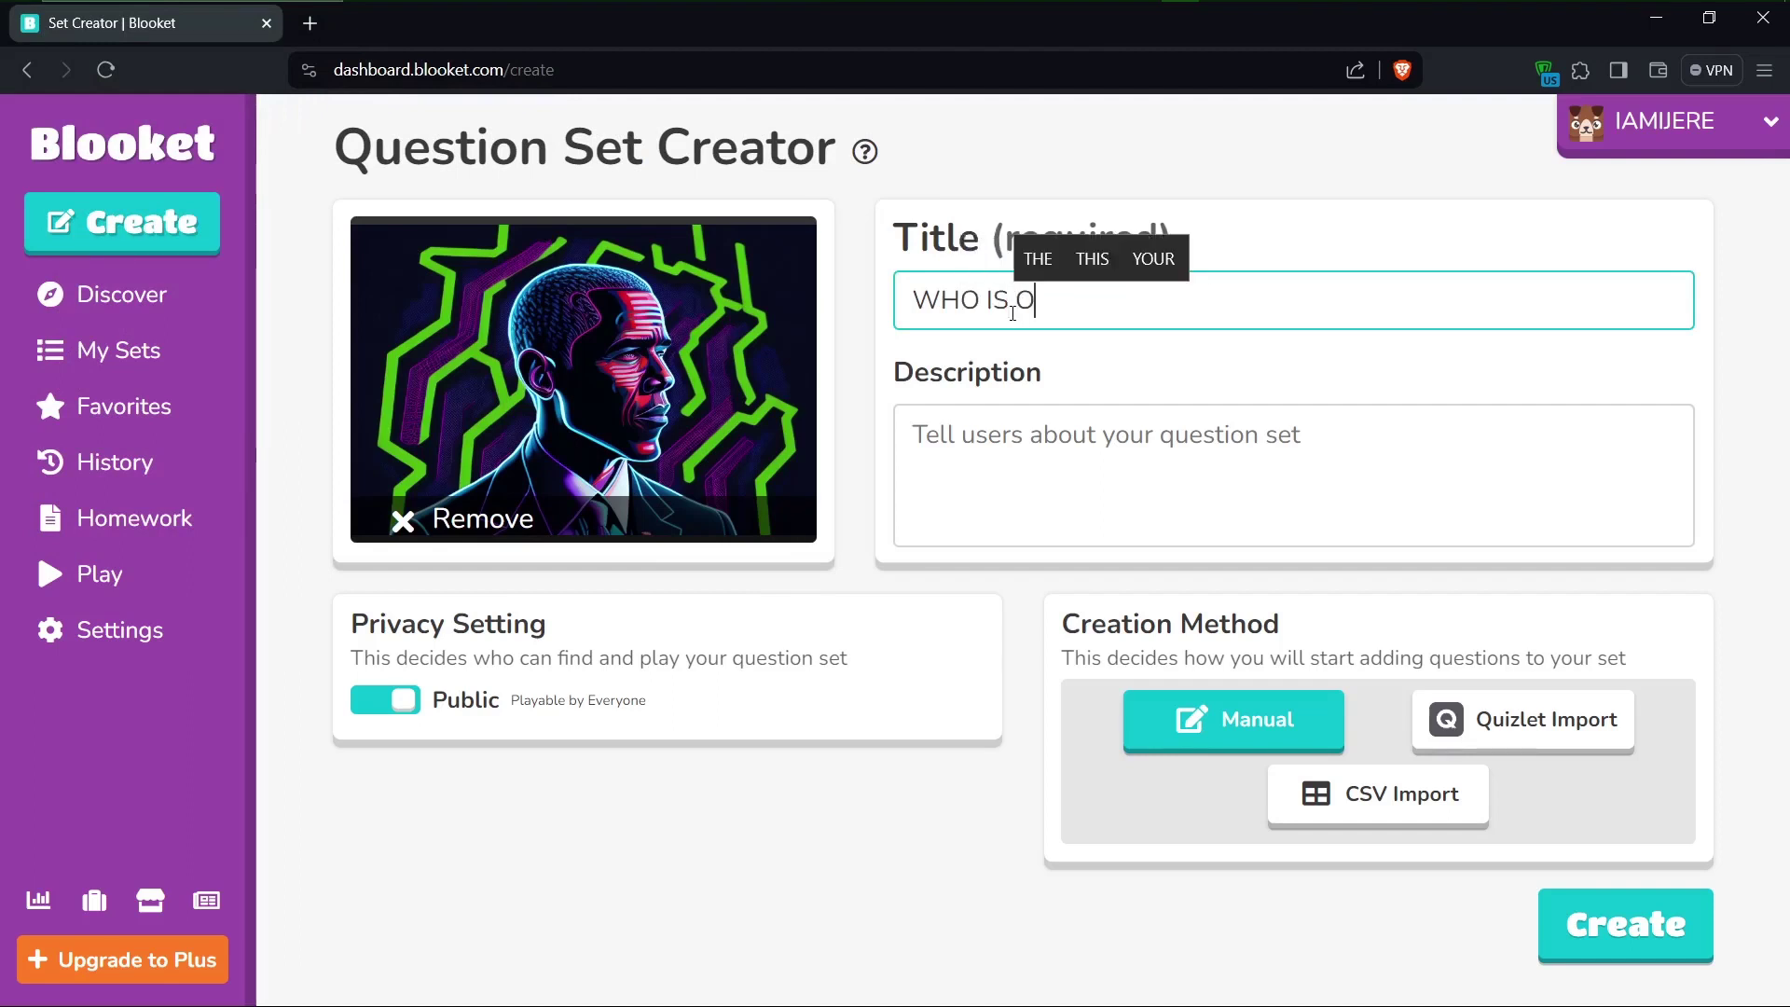
{"action": "type", "text": "BAM"}
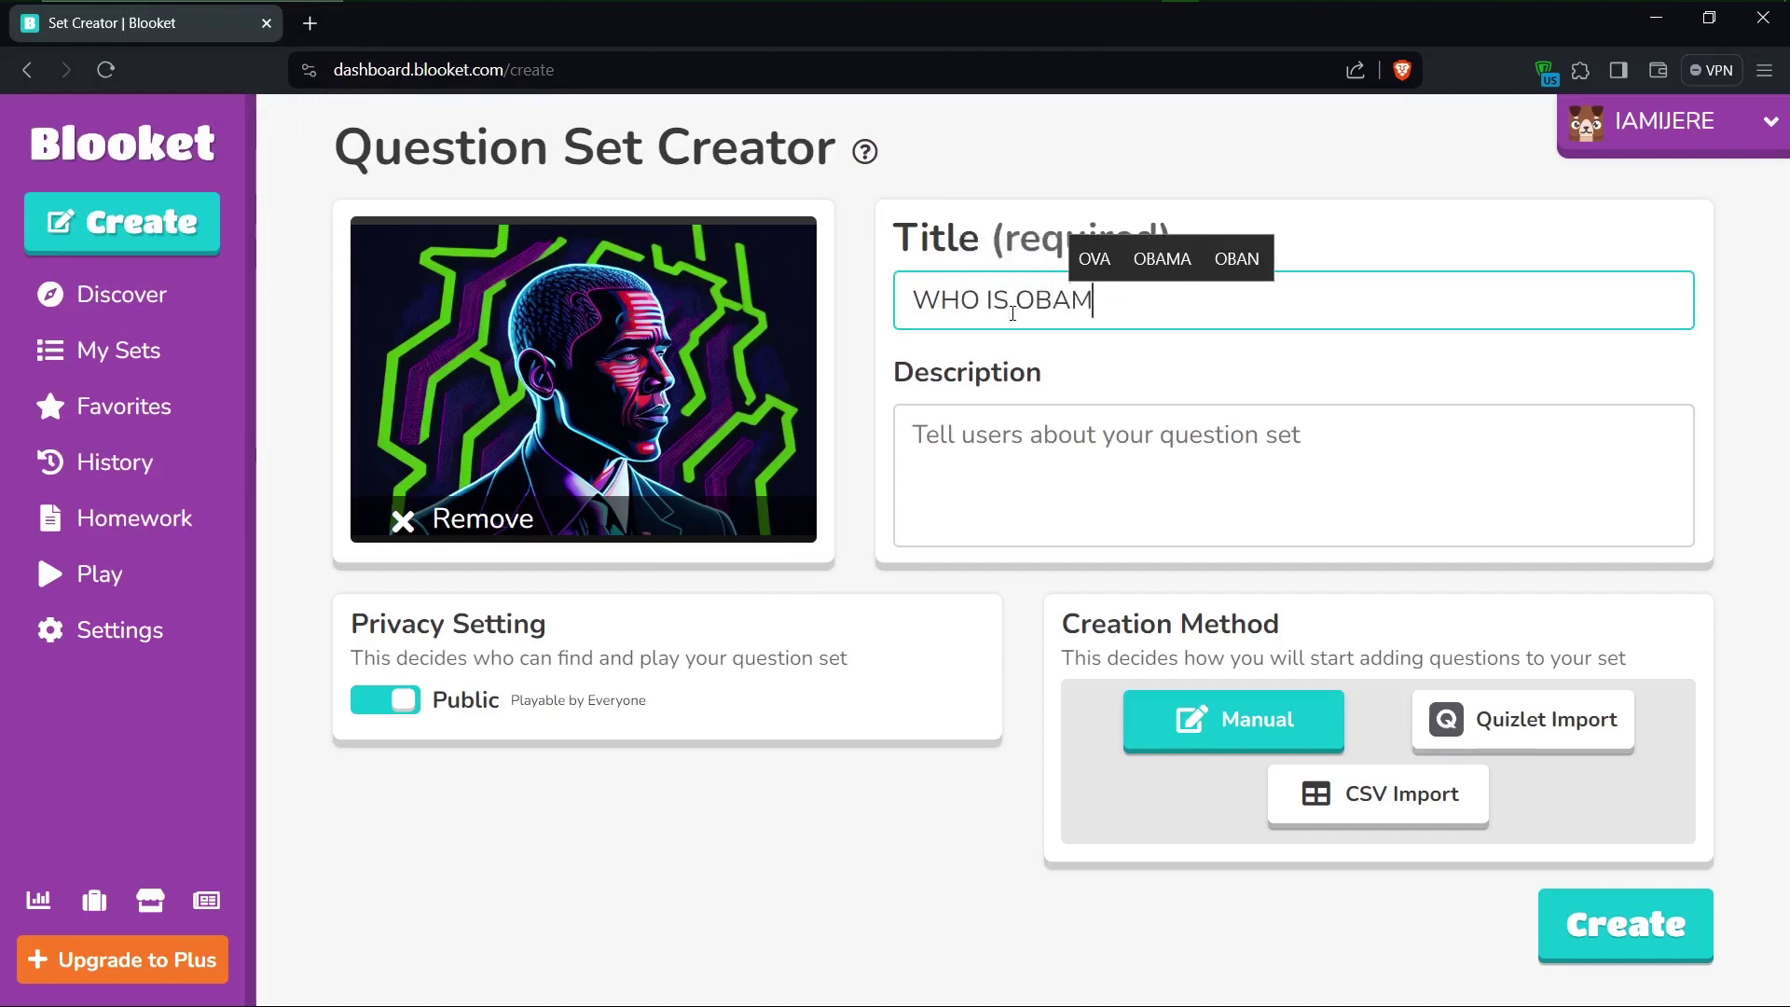
{"action": "type", "text": "A"}
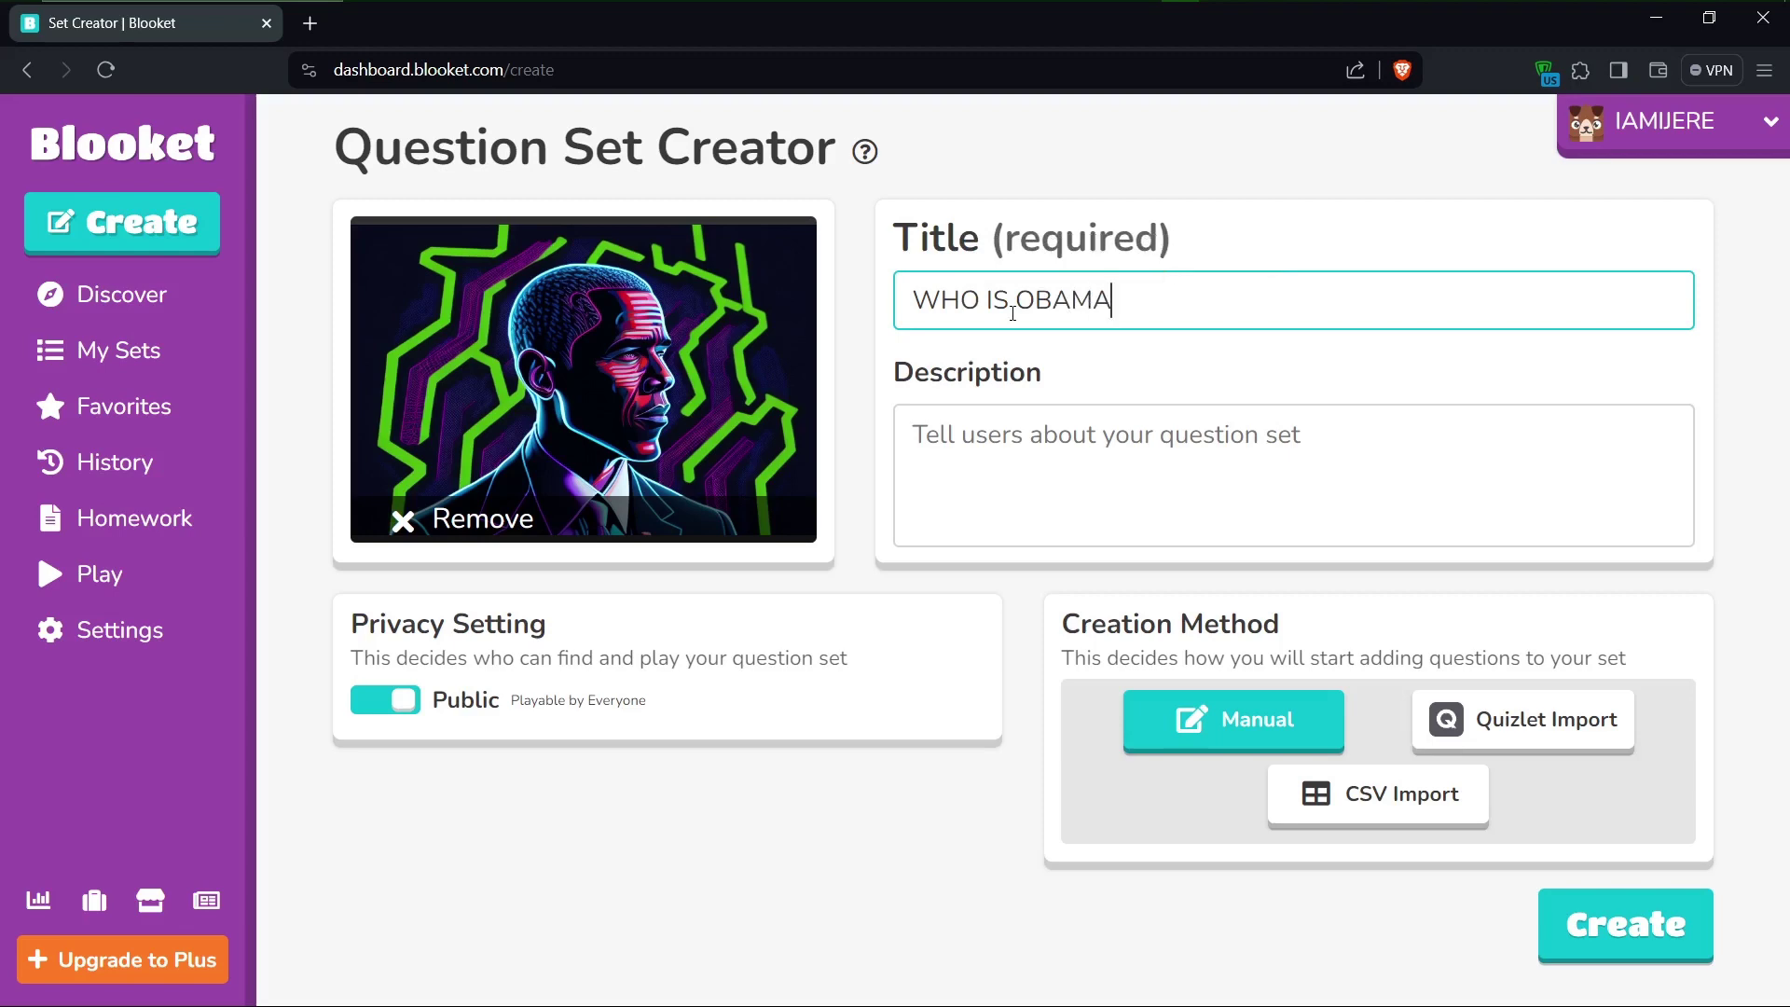
{"action": "type", "text": "???"}
Enter "A game on finding faces" as the question set's description
{"action": "left_click", "coordinate": [1086, 466]}
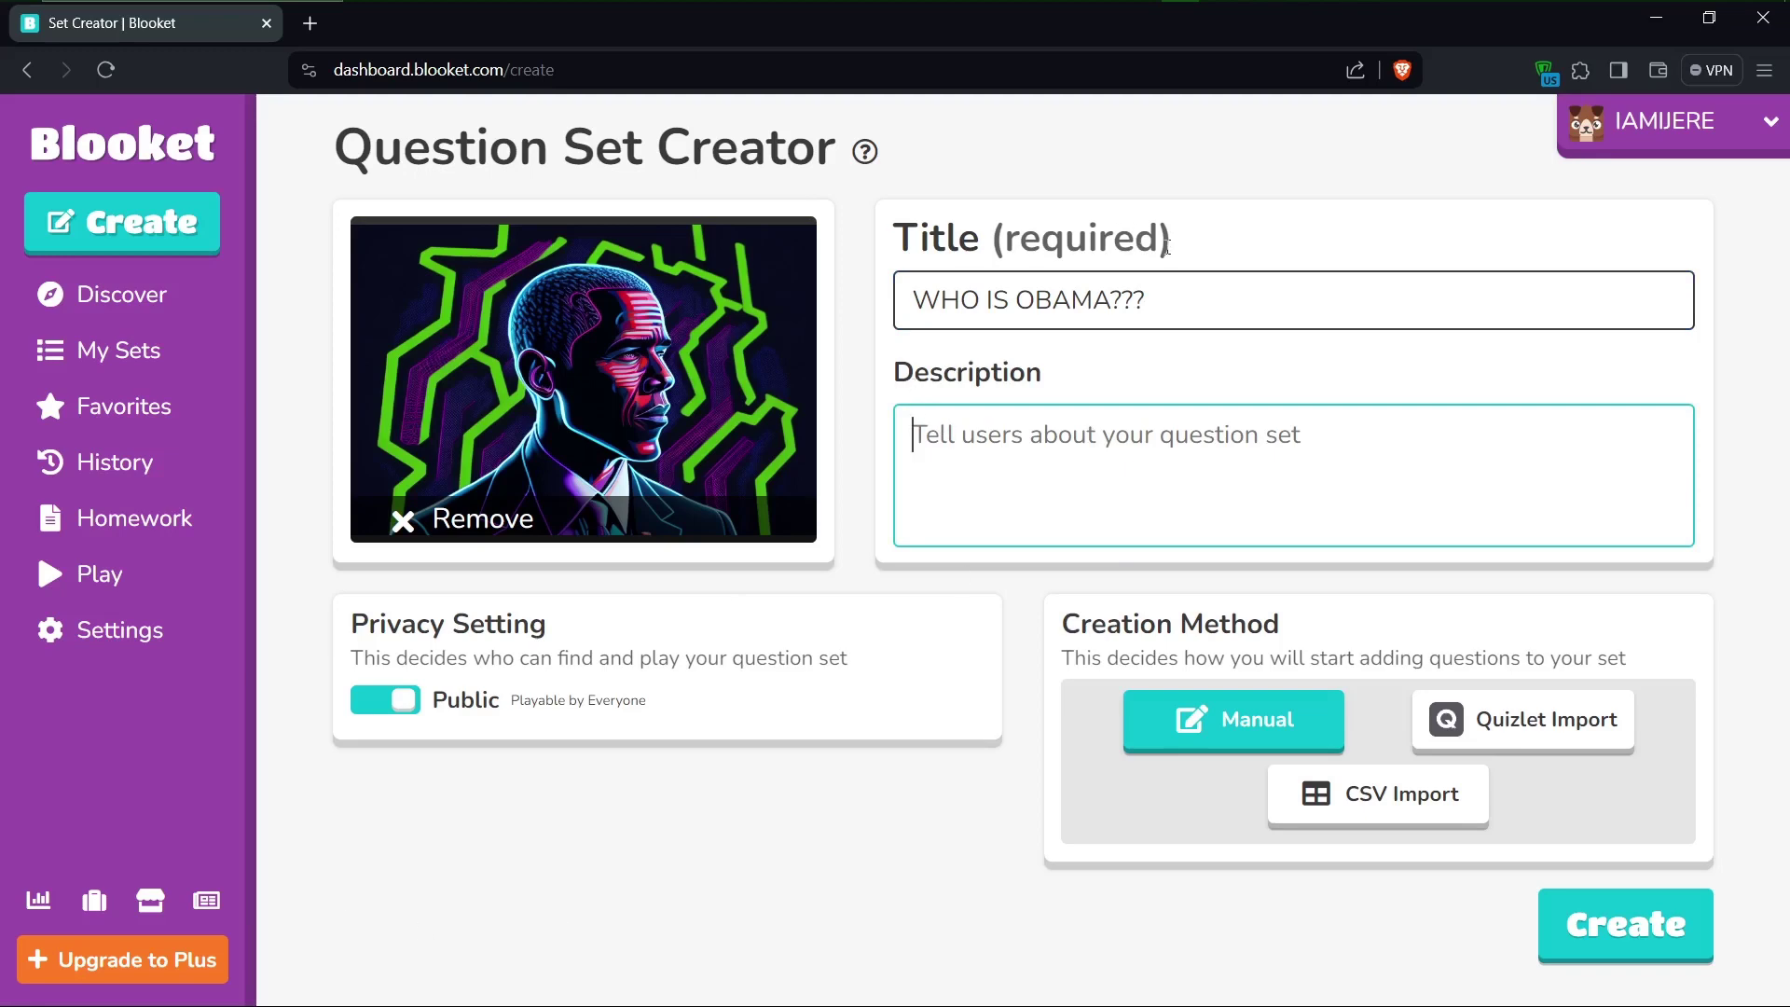
{"action": "left_click_drag", "start_coordinate": [1191, 293], "coordinate": [861, 322]}
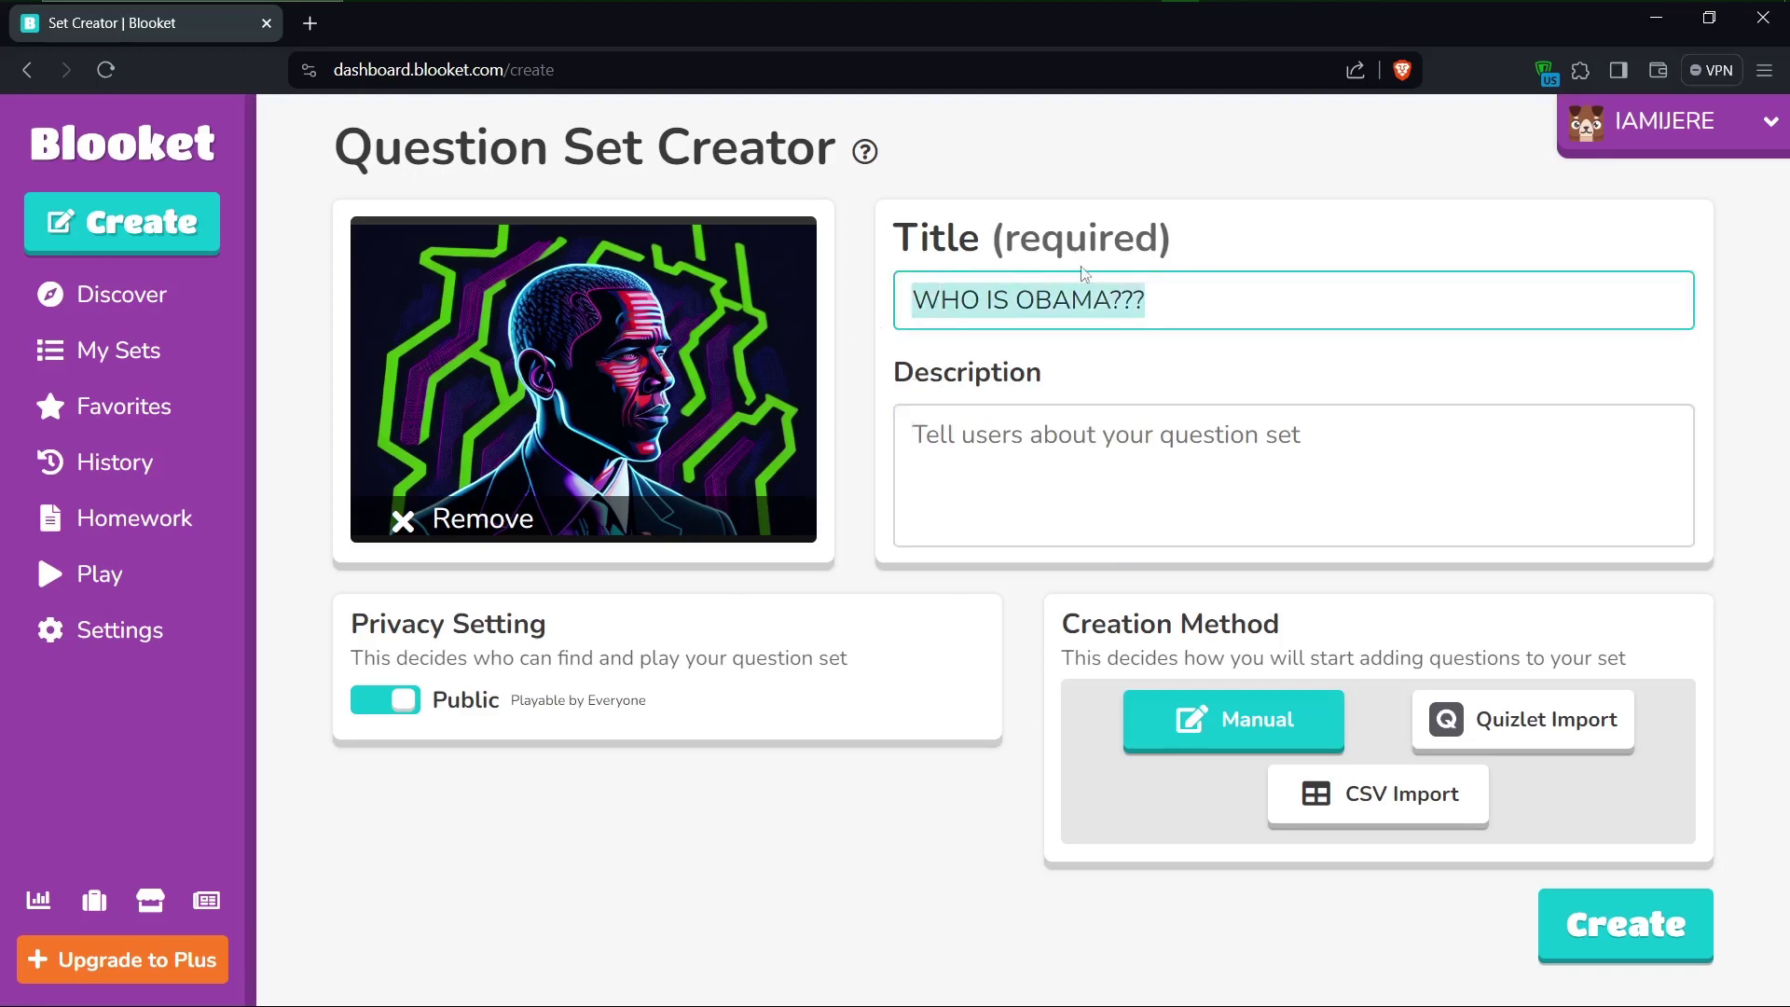
{"action": "left_click", "coordinate": [1095, 297]}
{"action": "left_click", "coordinate": [966, 463]}
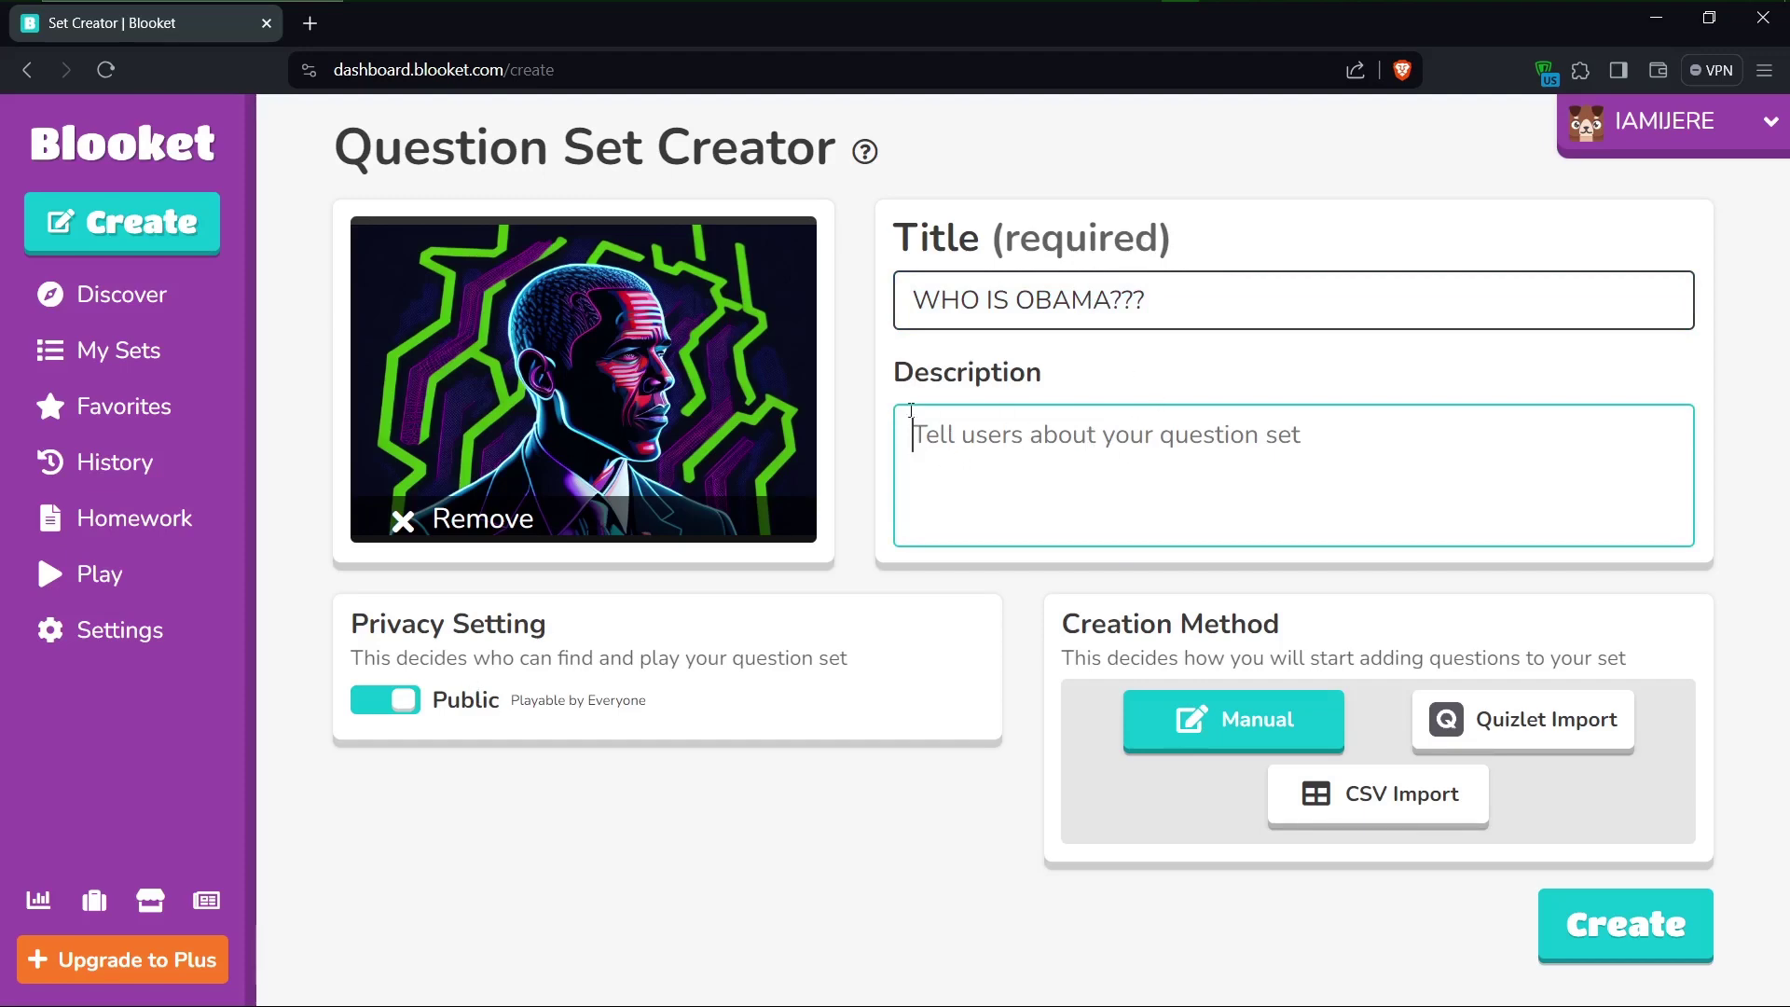
{"action": "type", "text": "A g"}
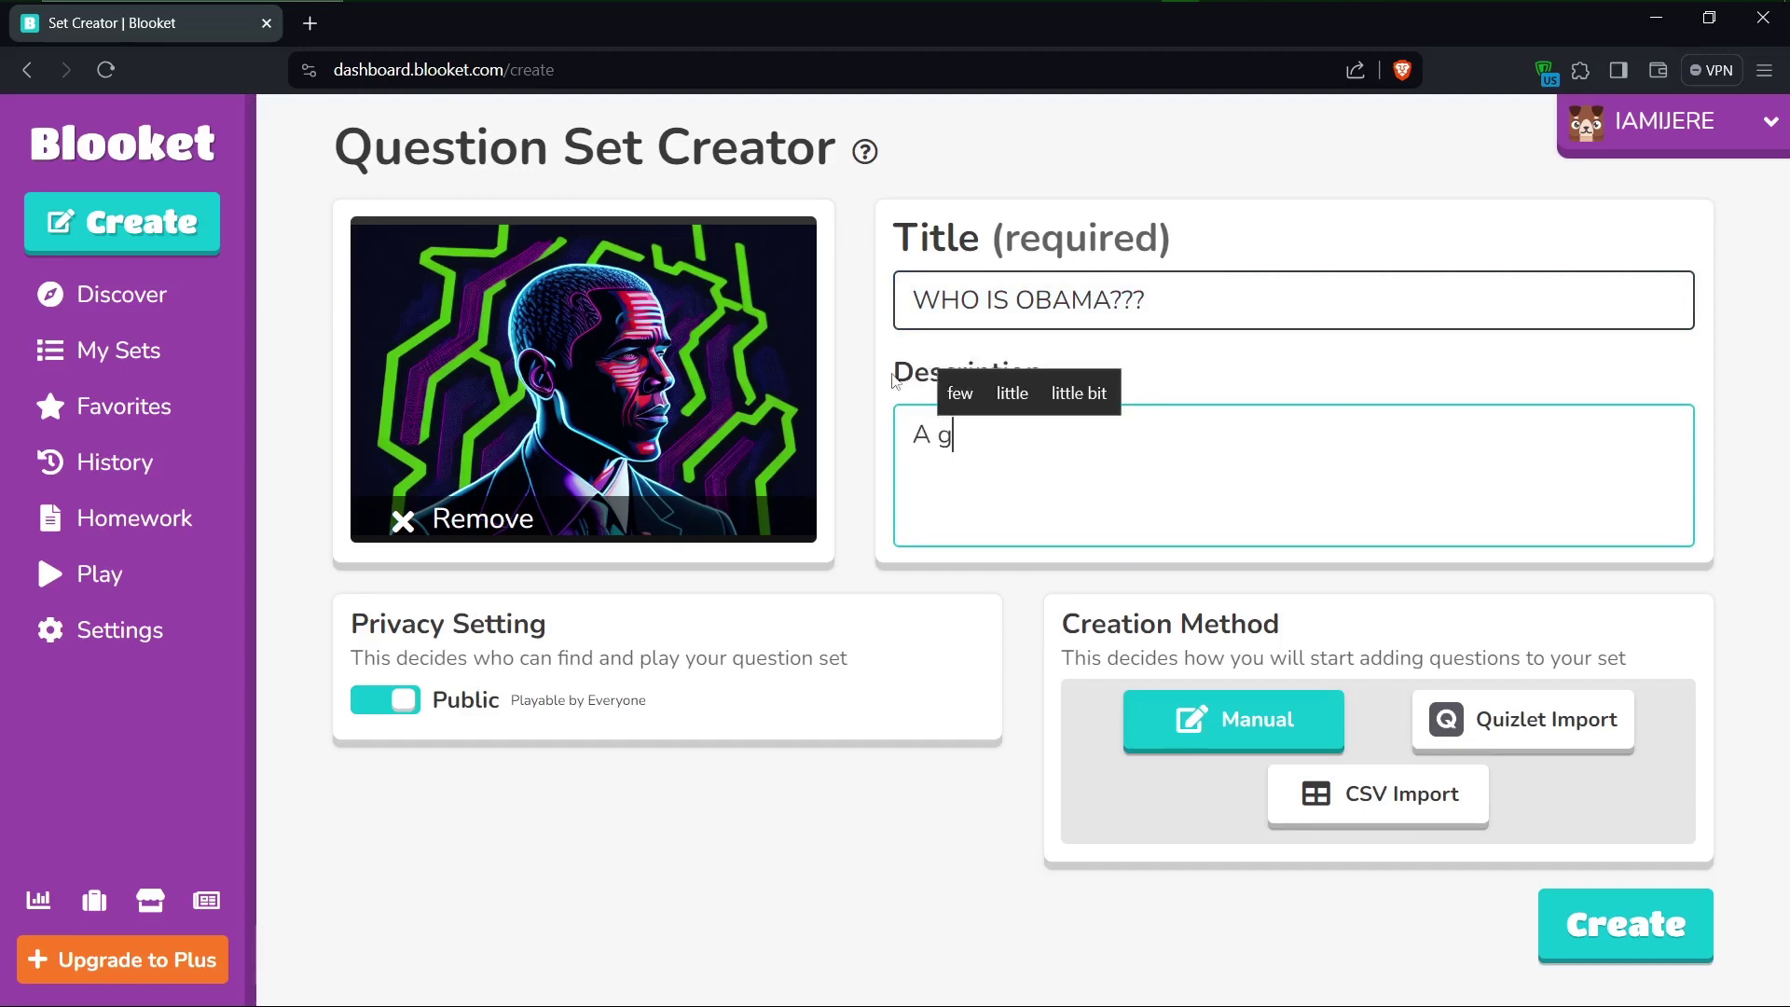
{"action": "type", "text": "ame on "}
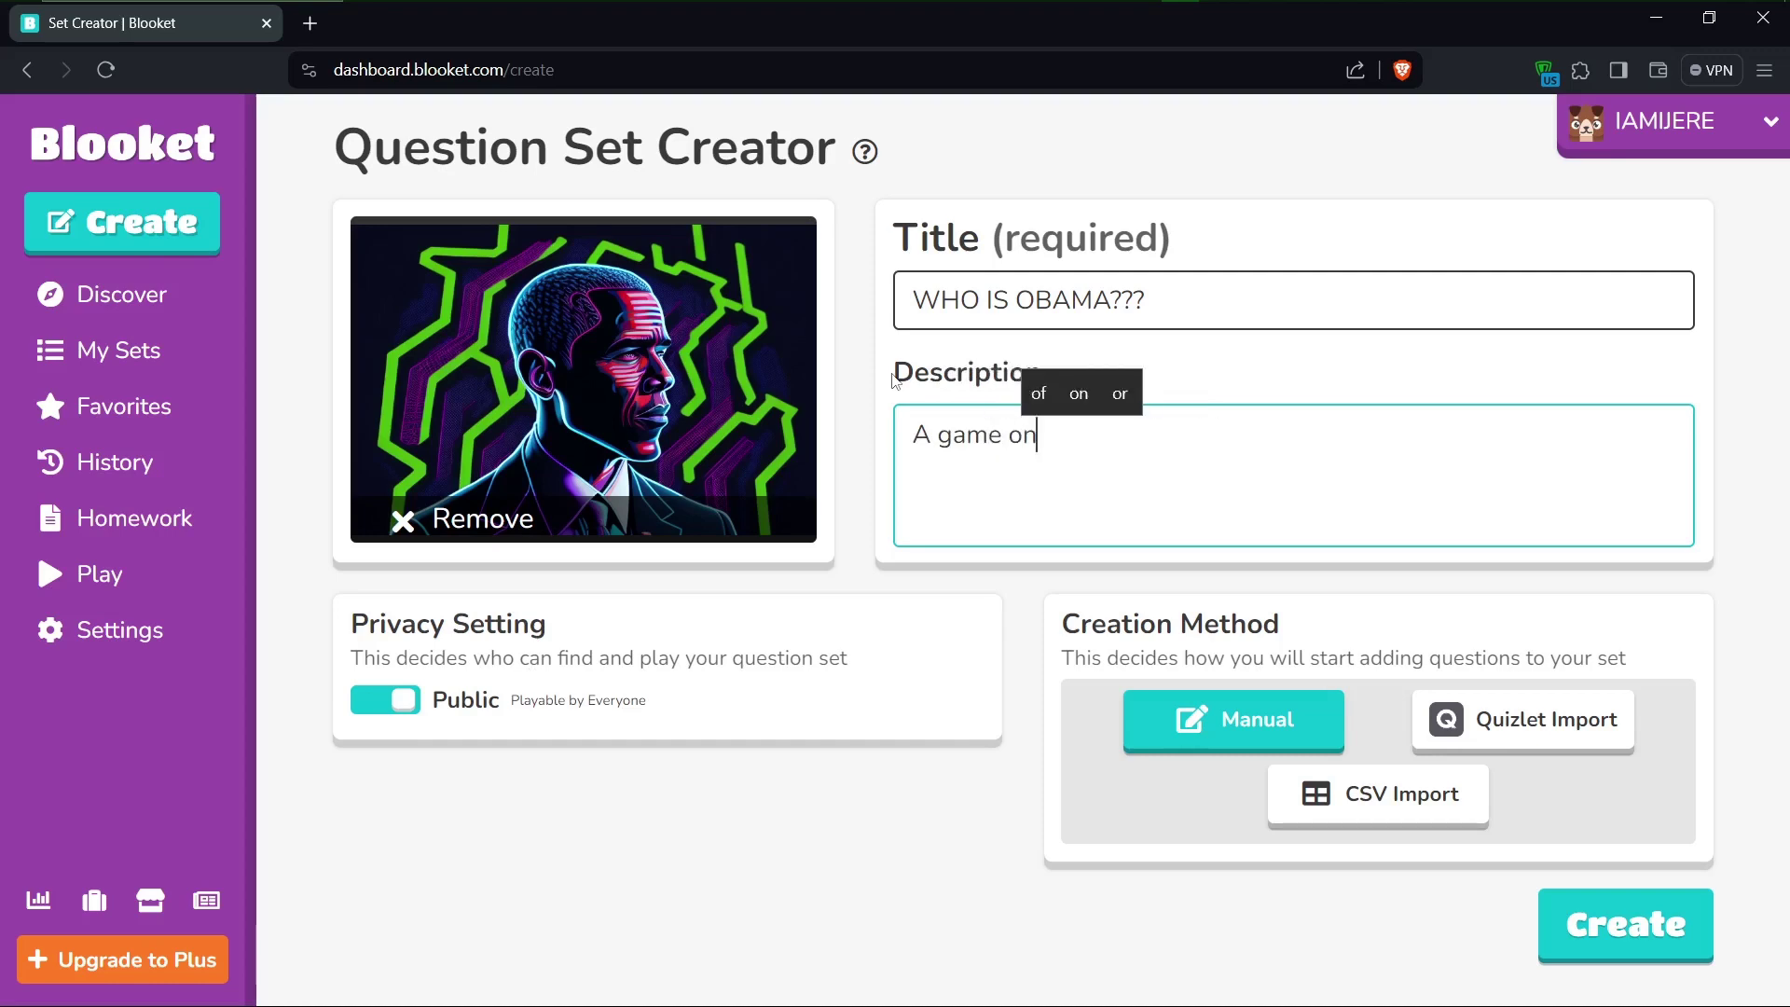
{"action": "type", "text": "finding "}
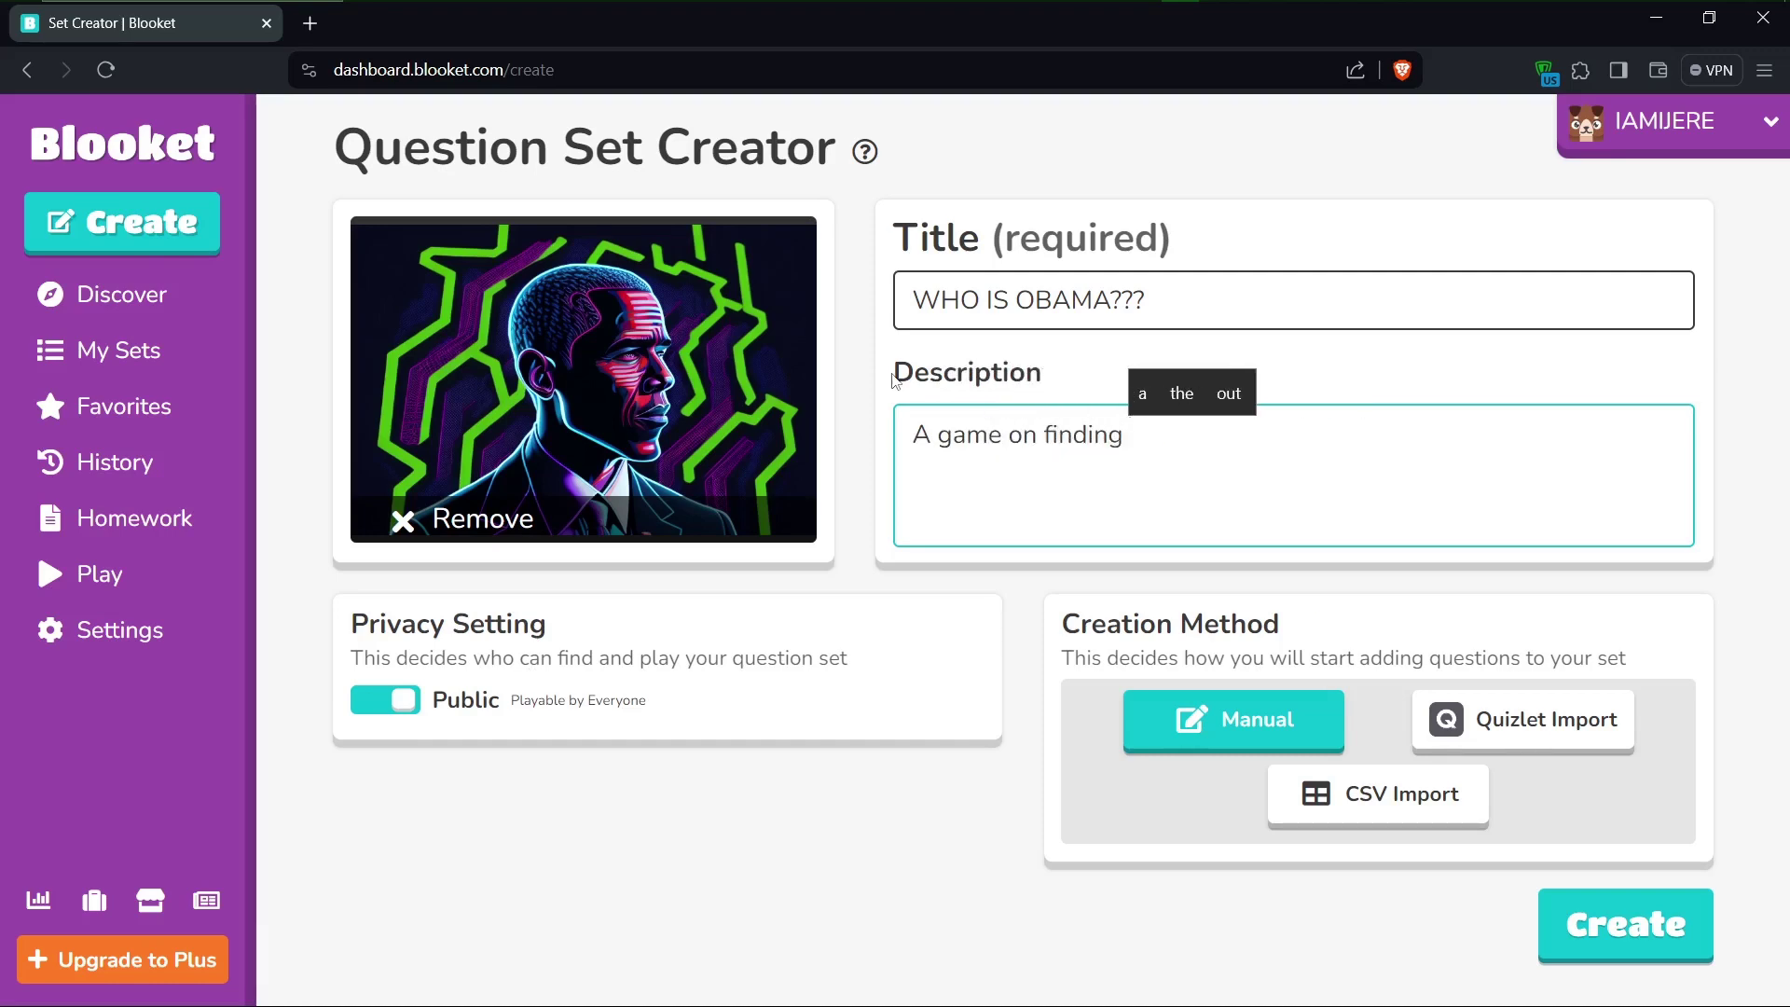
{"action": "type", "text": "faces"}
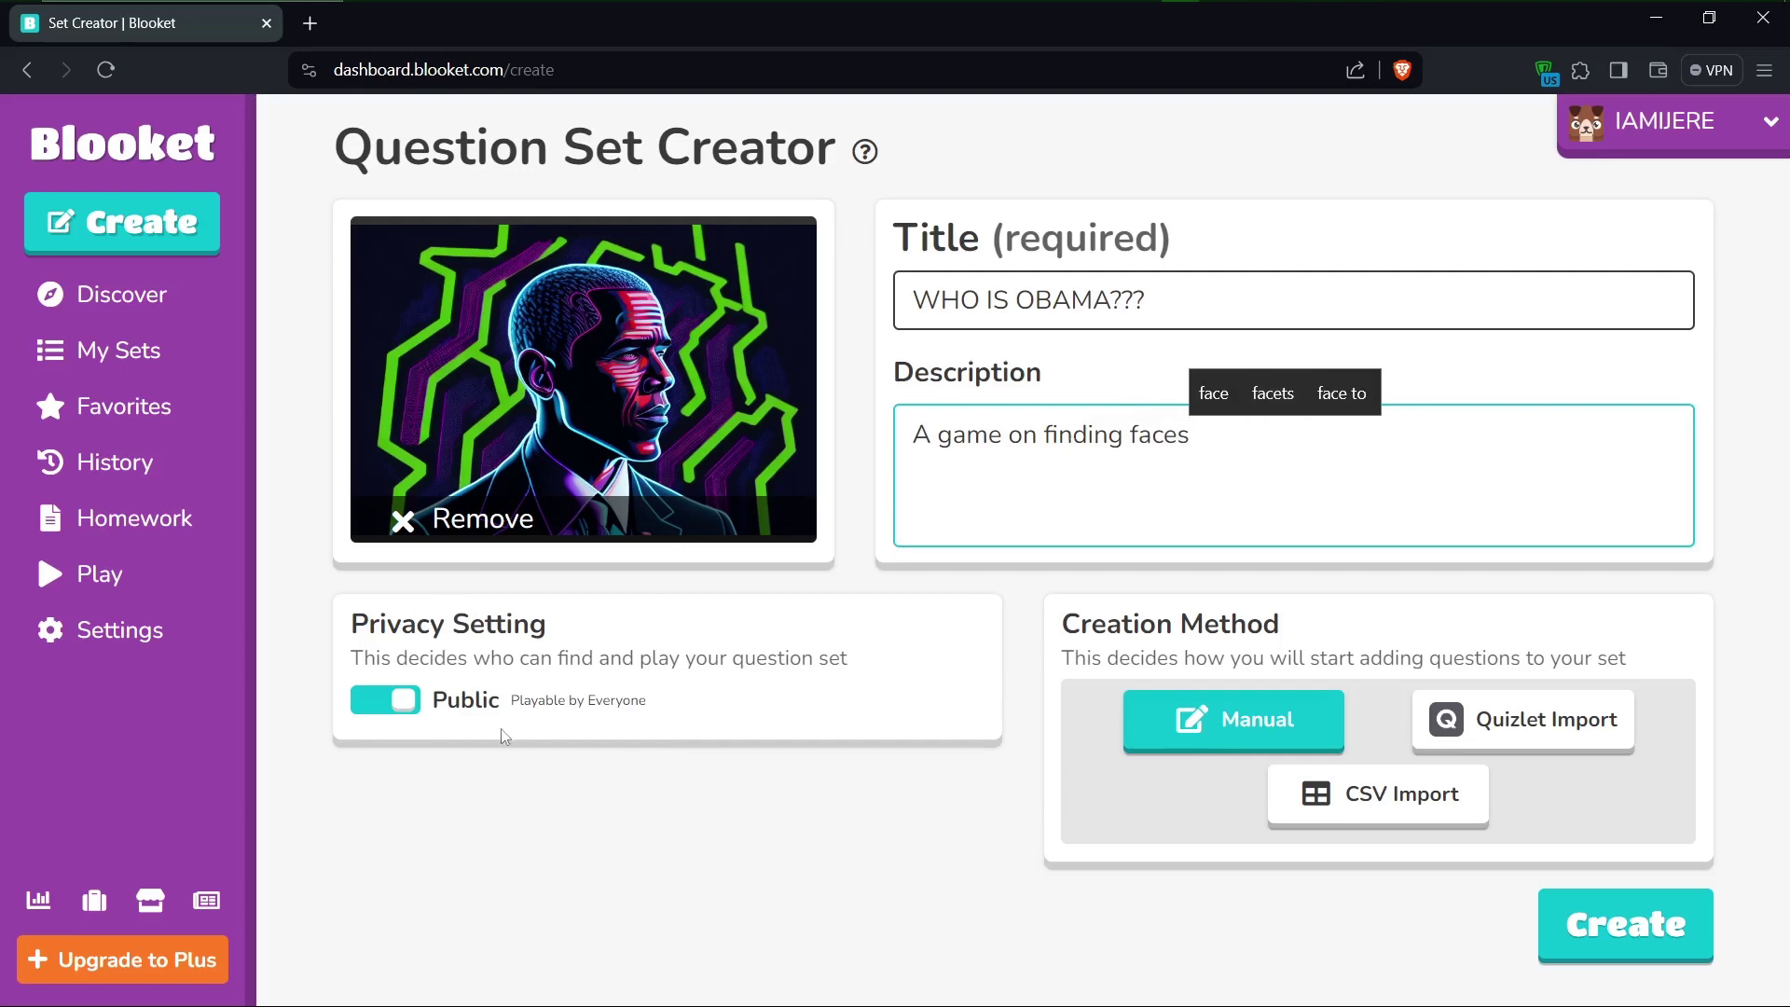
Try the privacy switch, leave the set Public, and create it with the Manual creation method
{"action": "left_click", "coordinate": [376, 710]}
{"action": "left_click", "coordinate": [379, 715]}
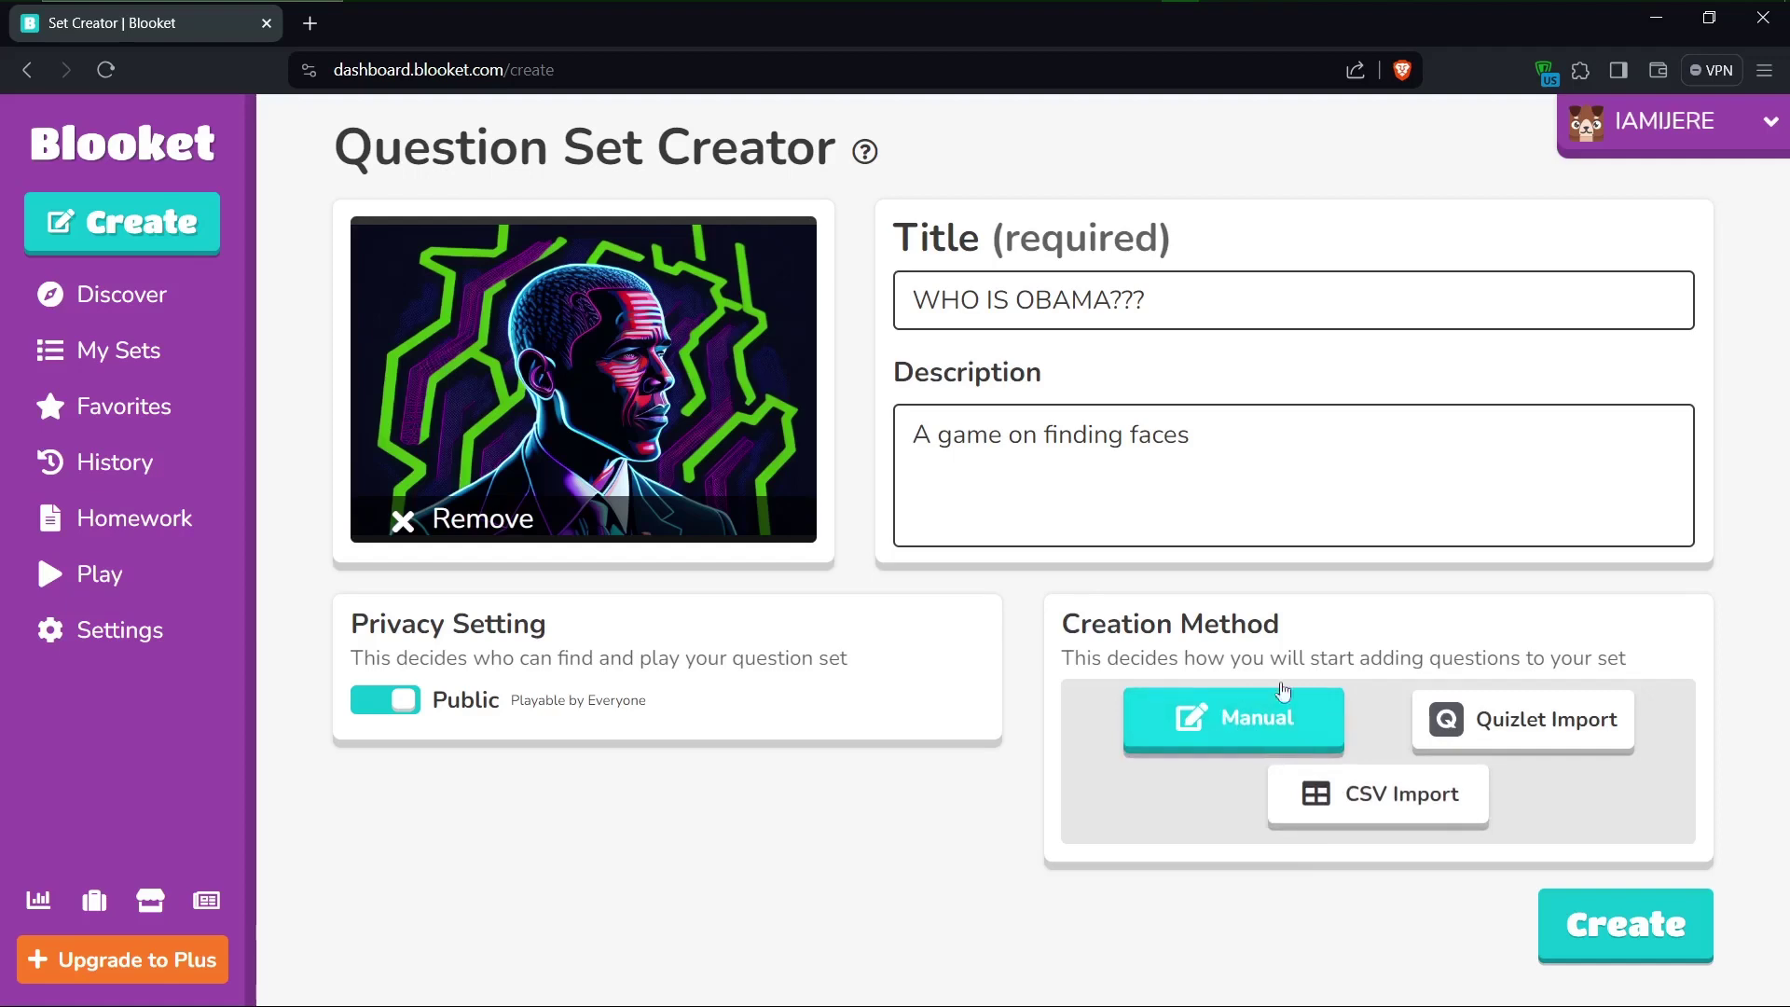
{"action": "left_click", "coordinate": [1643, 939]}
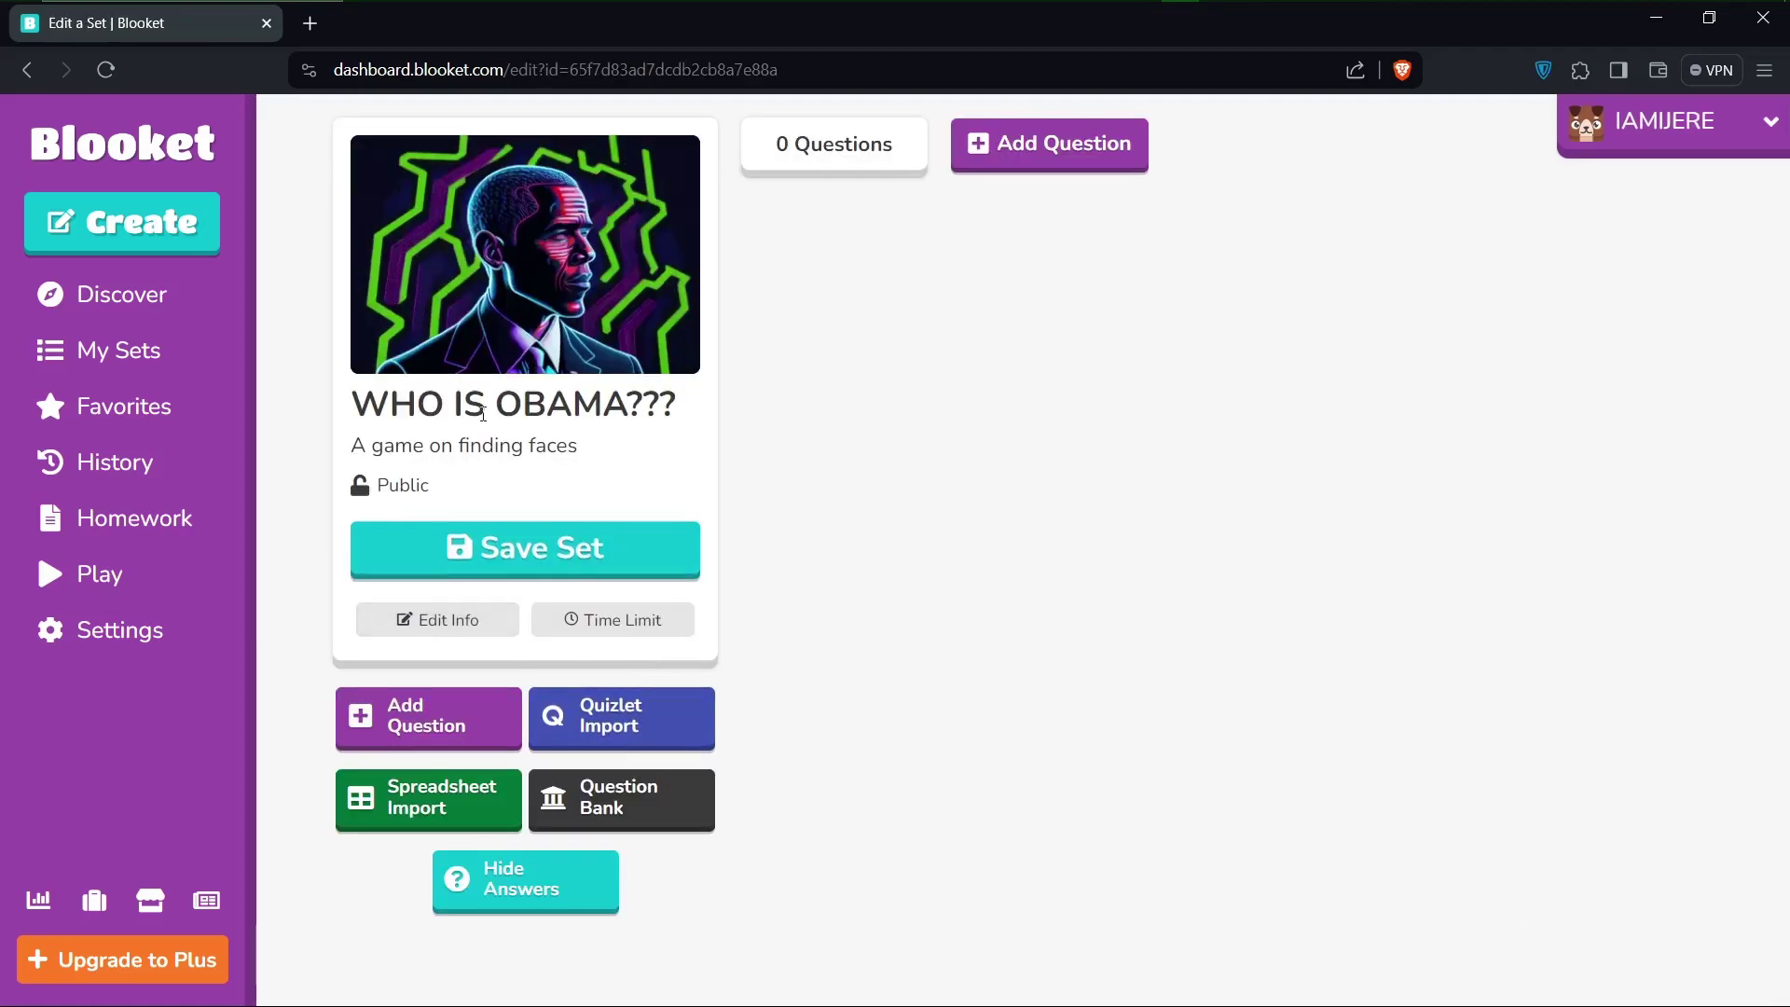
Start a new question in the set and look over its question and answer fields
{"action": "left_click", "coordinate": [1043, 142]}
{"action": "left_click", "coordinate": [1042, 142]}
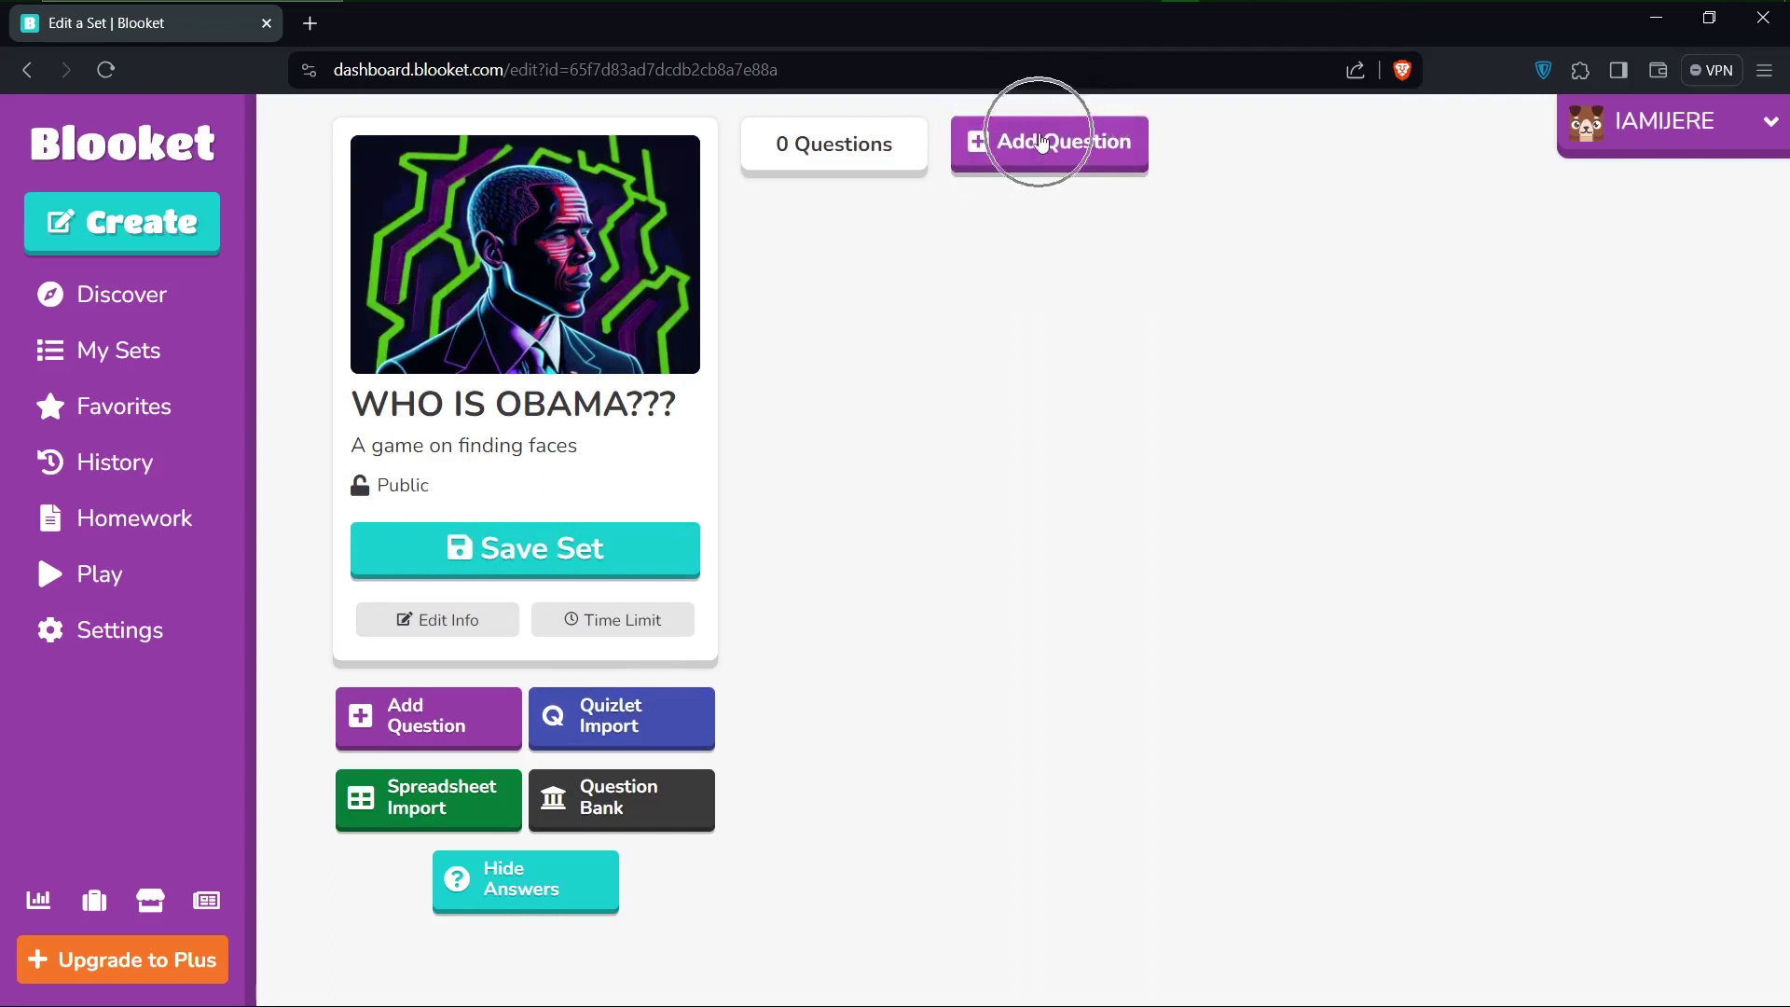
{"action": "left_click", "coordinate": [392, 710]}
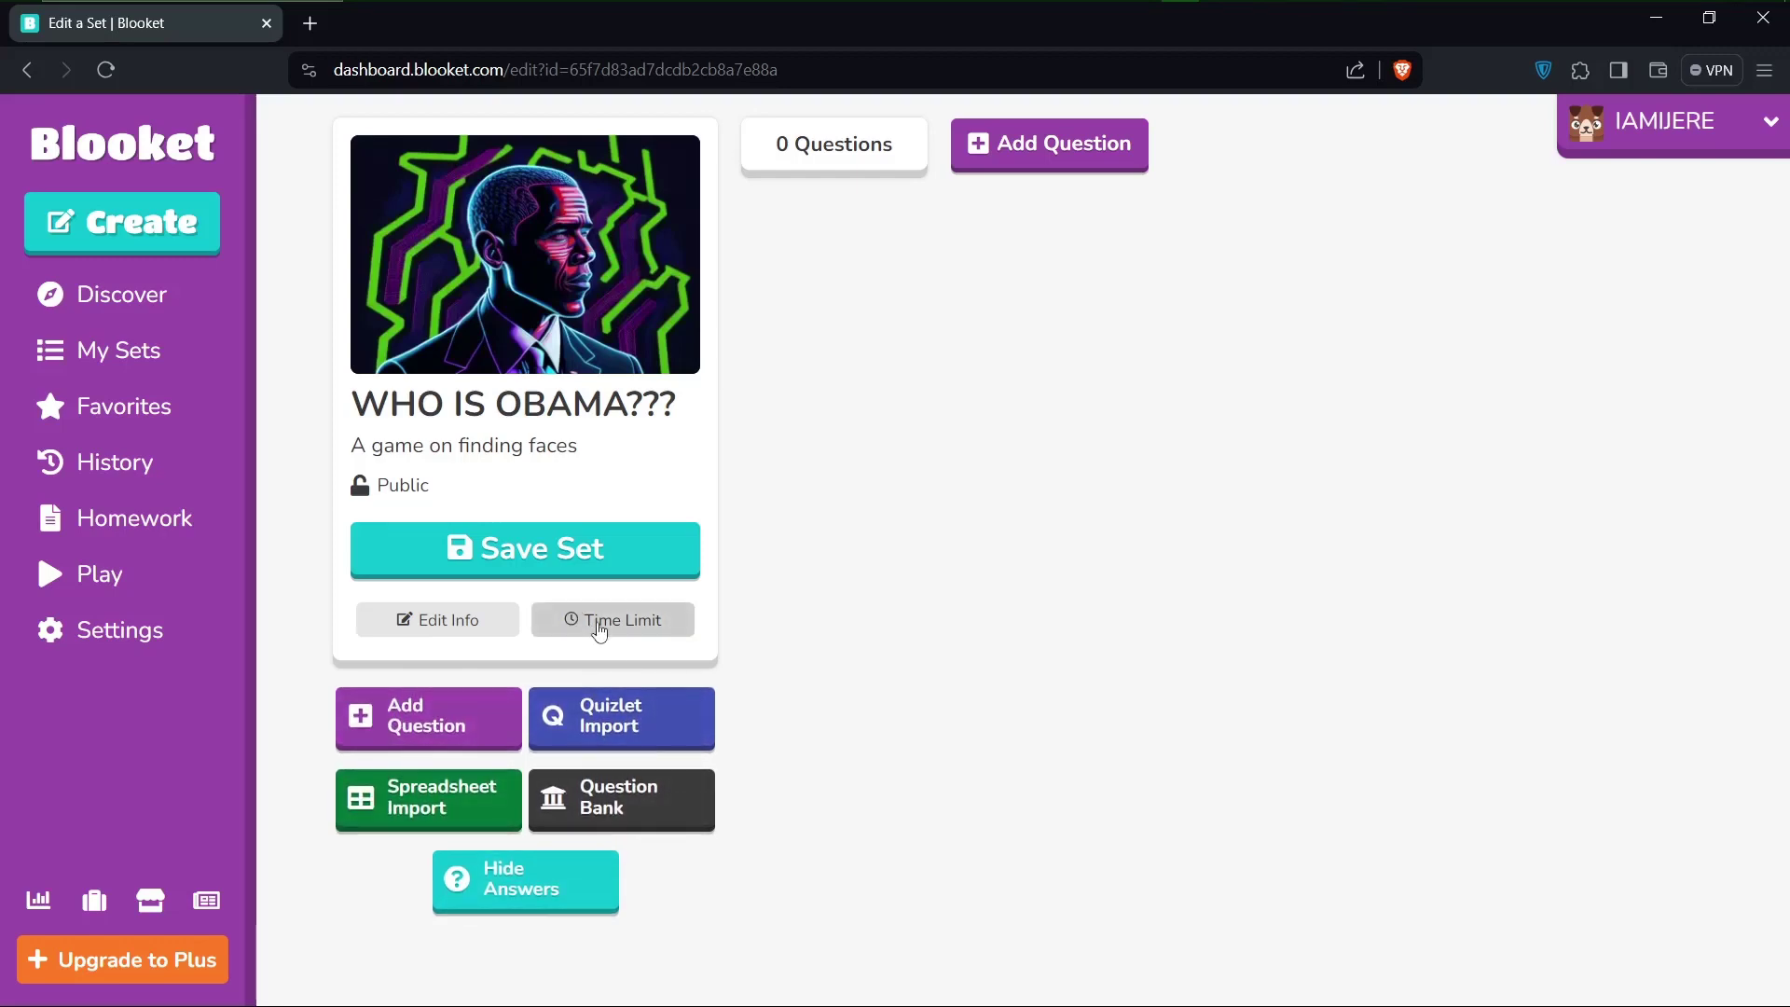
{"action": "left_click", "coordinate": [1016, 142]}
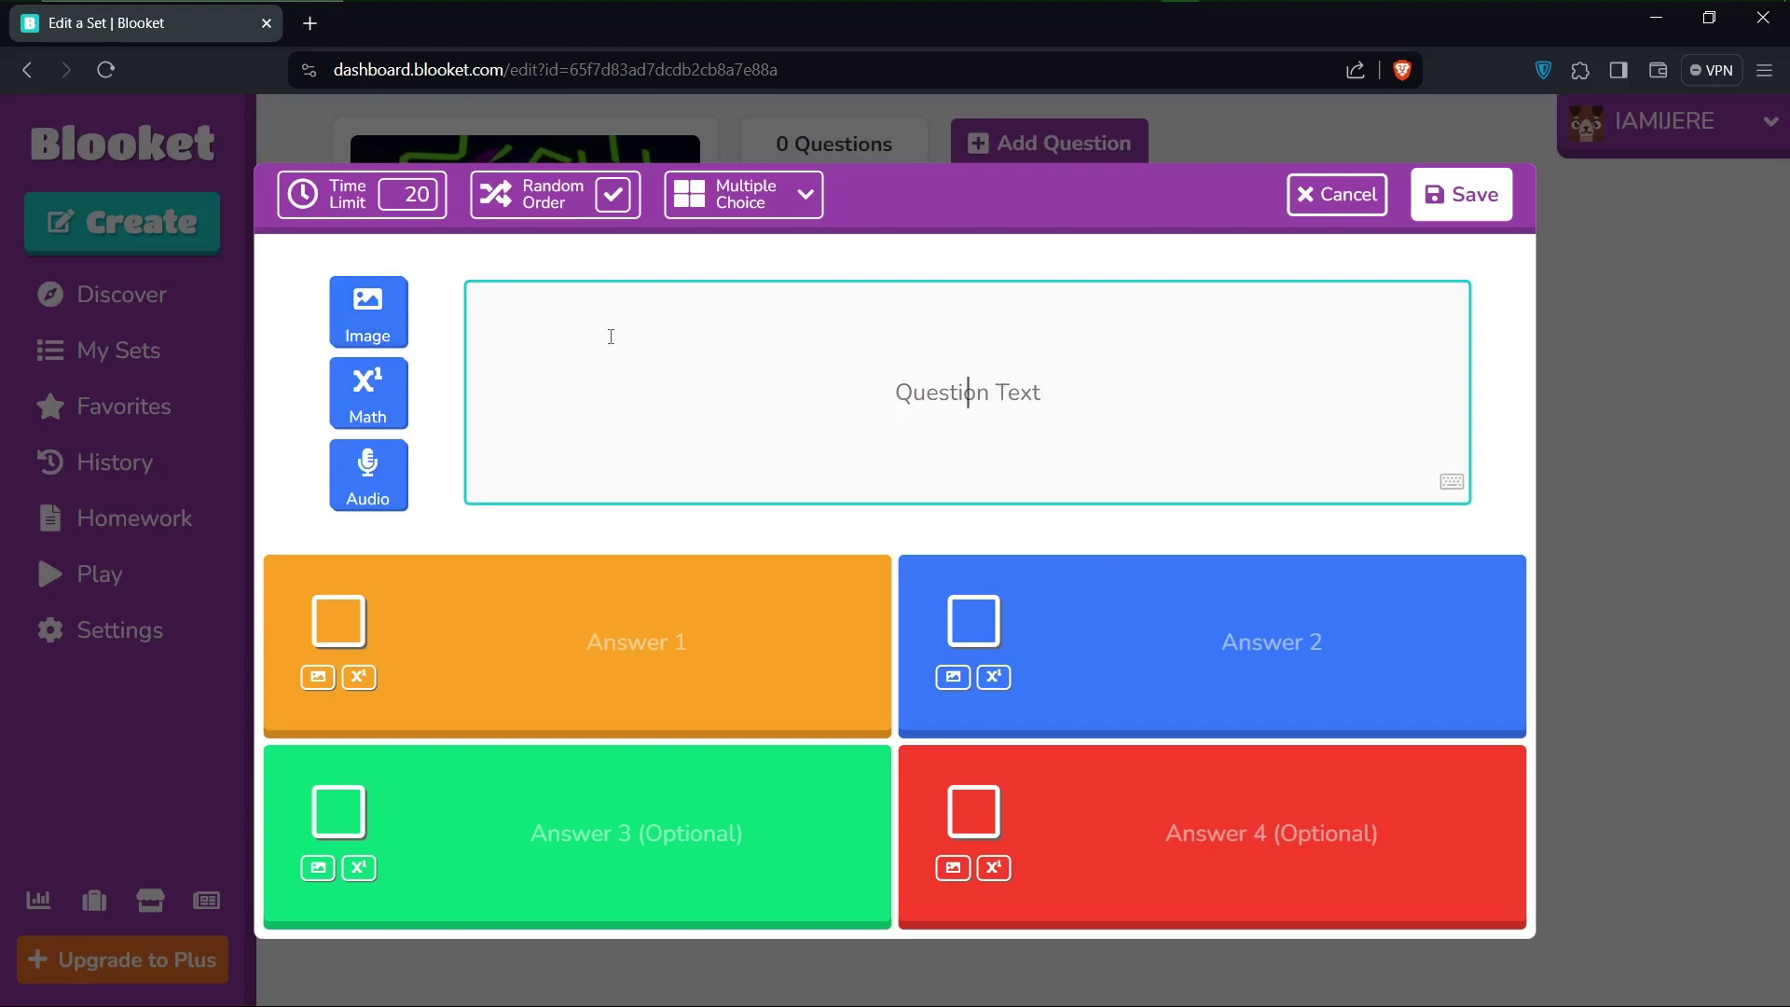
{"action": "left_click", "coordinate": [649, 643]}
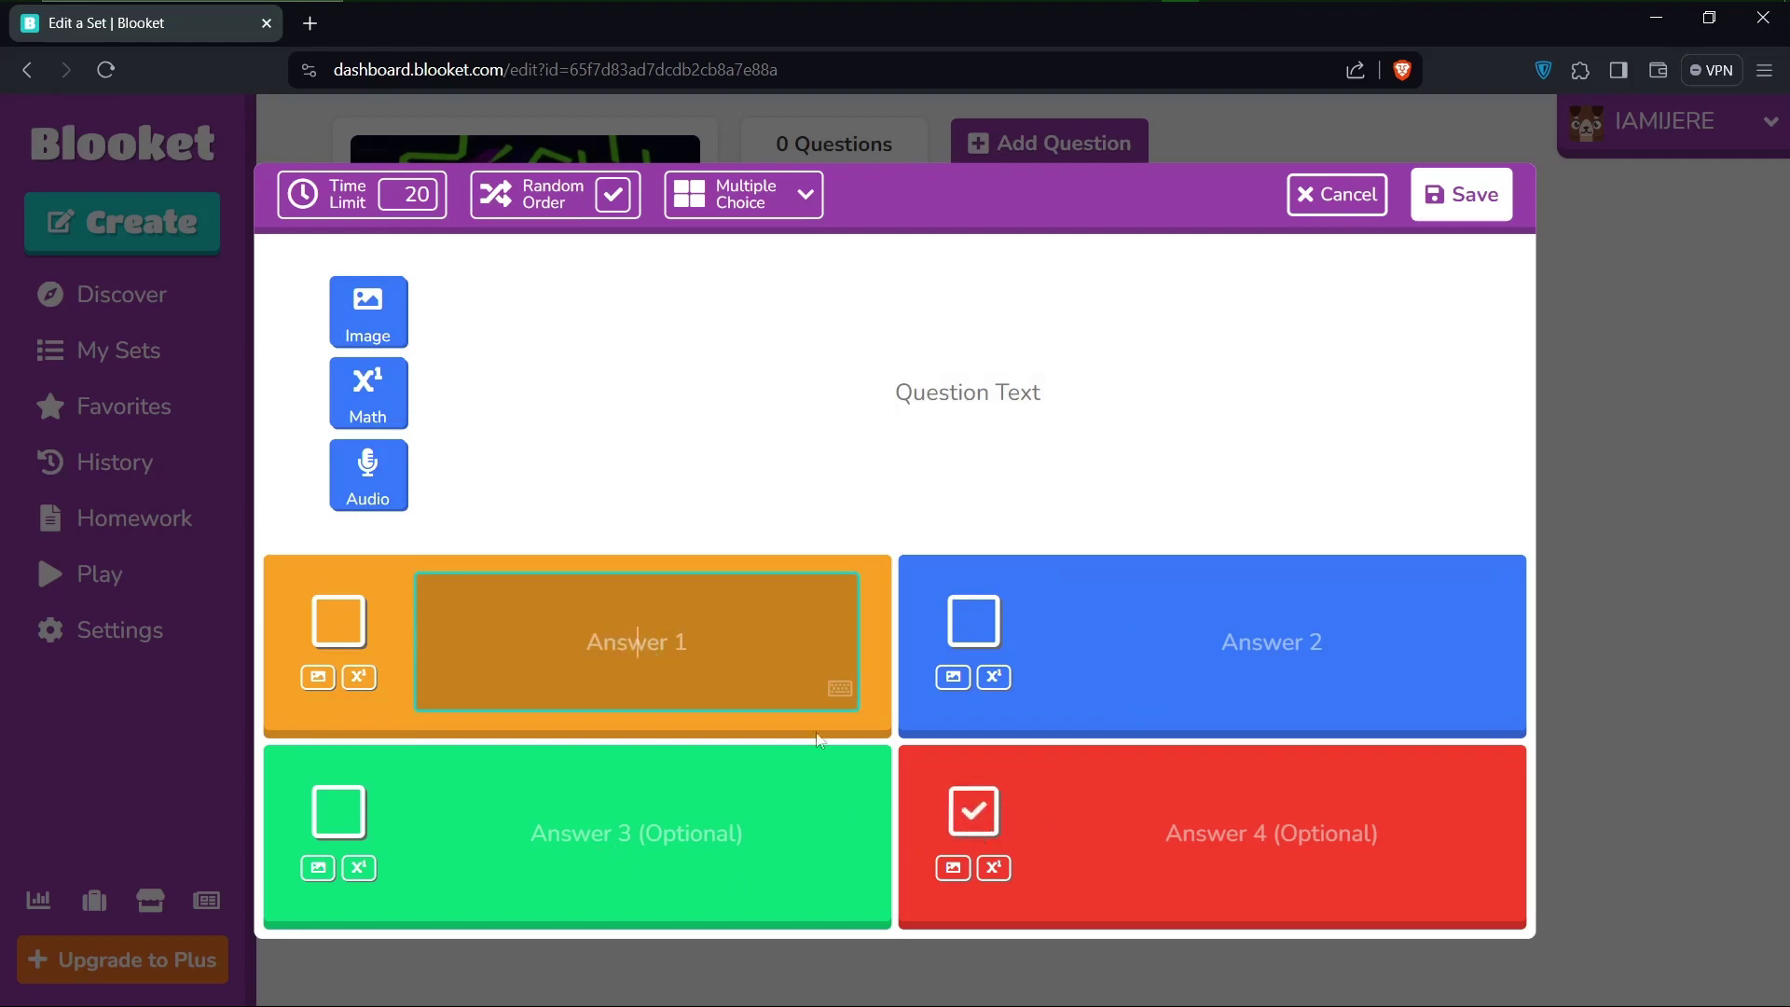
{"action": "left_click", "coordinate": [970, 432]}
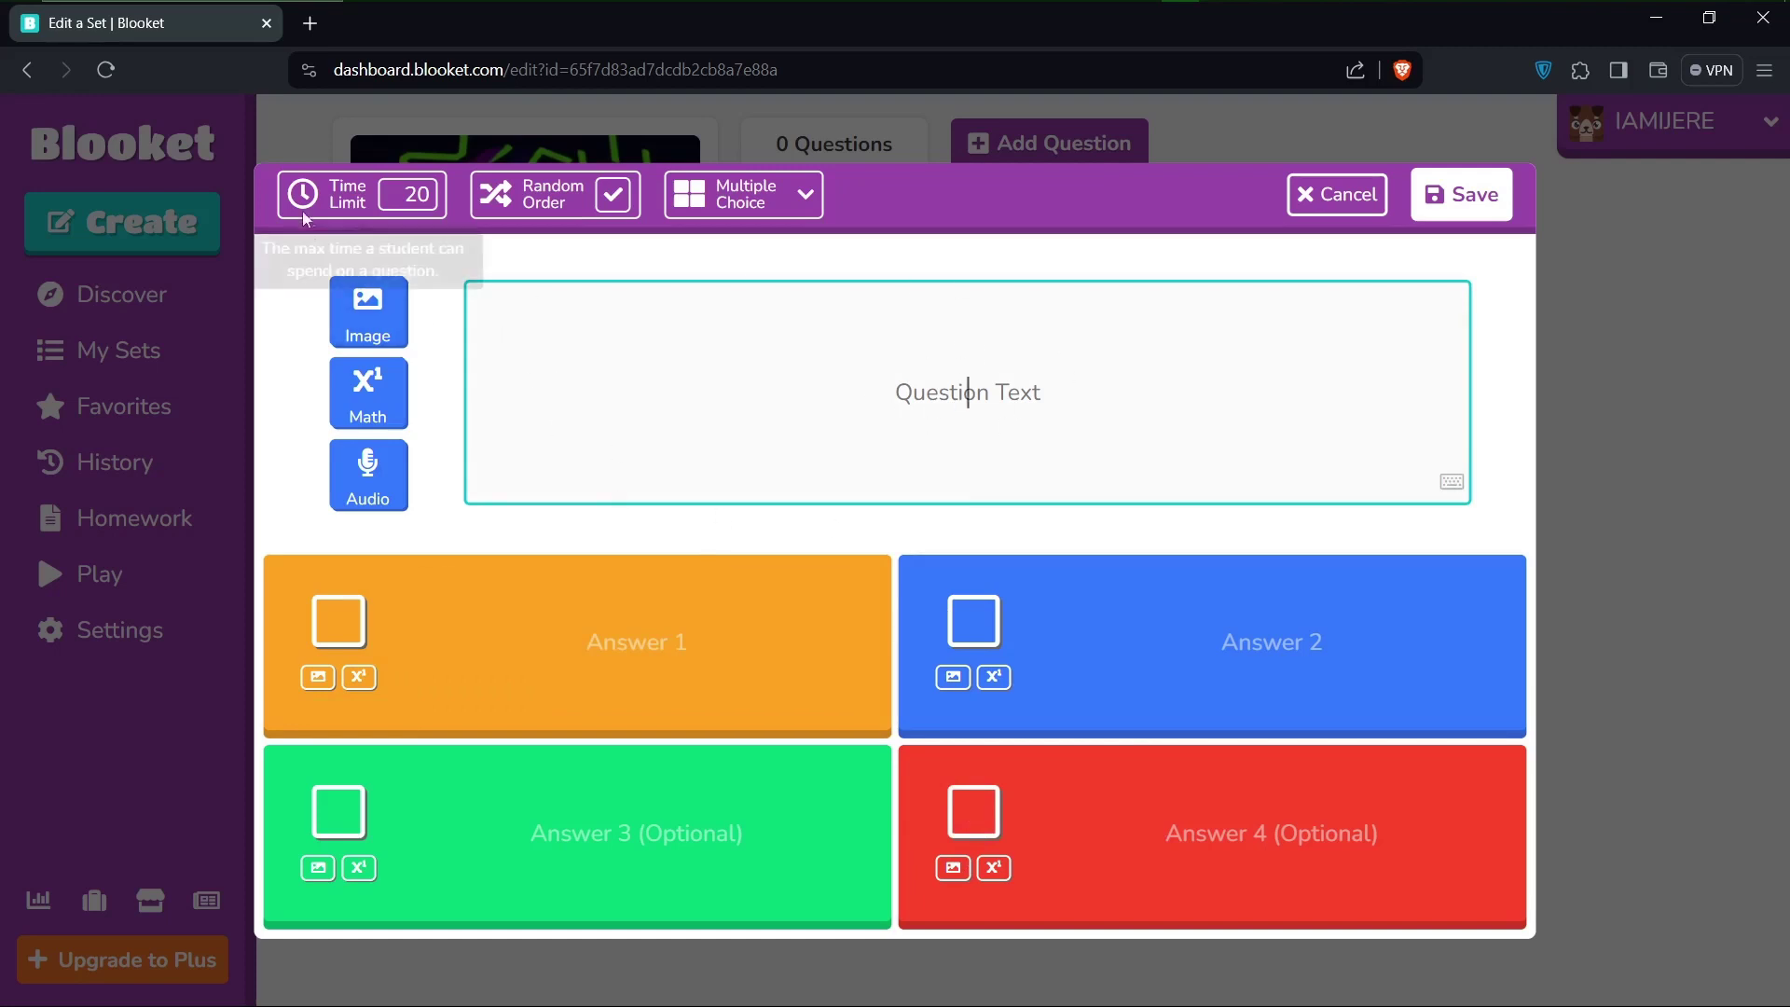
Set the question's time limit to 10 and check the question type options, keeping Multiple Choice
{"action": "left_click", "coordinate": [378, 202]}
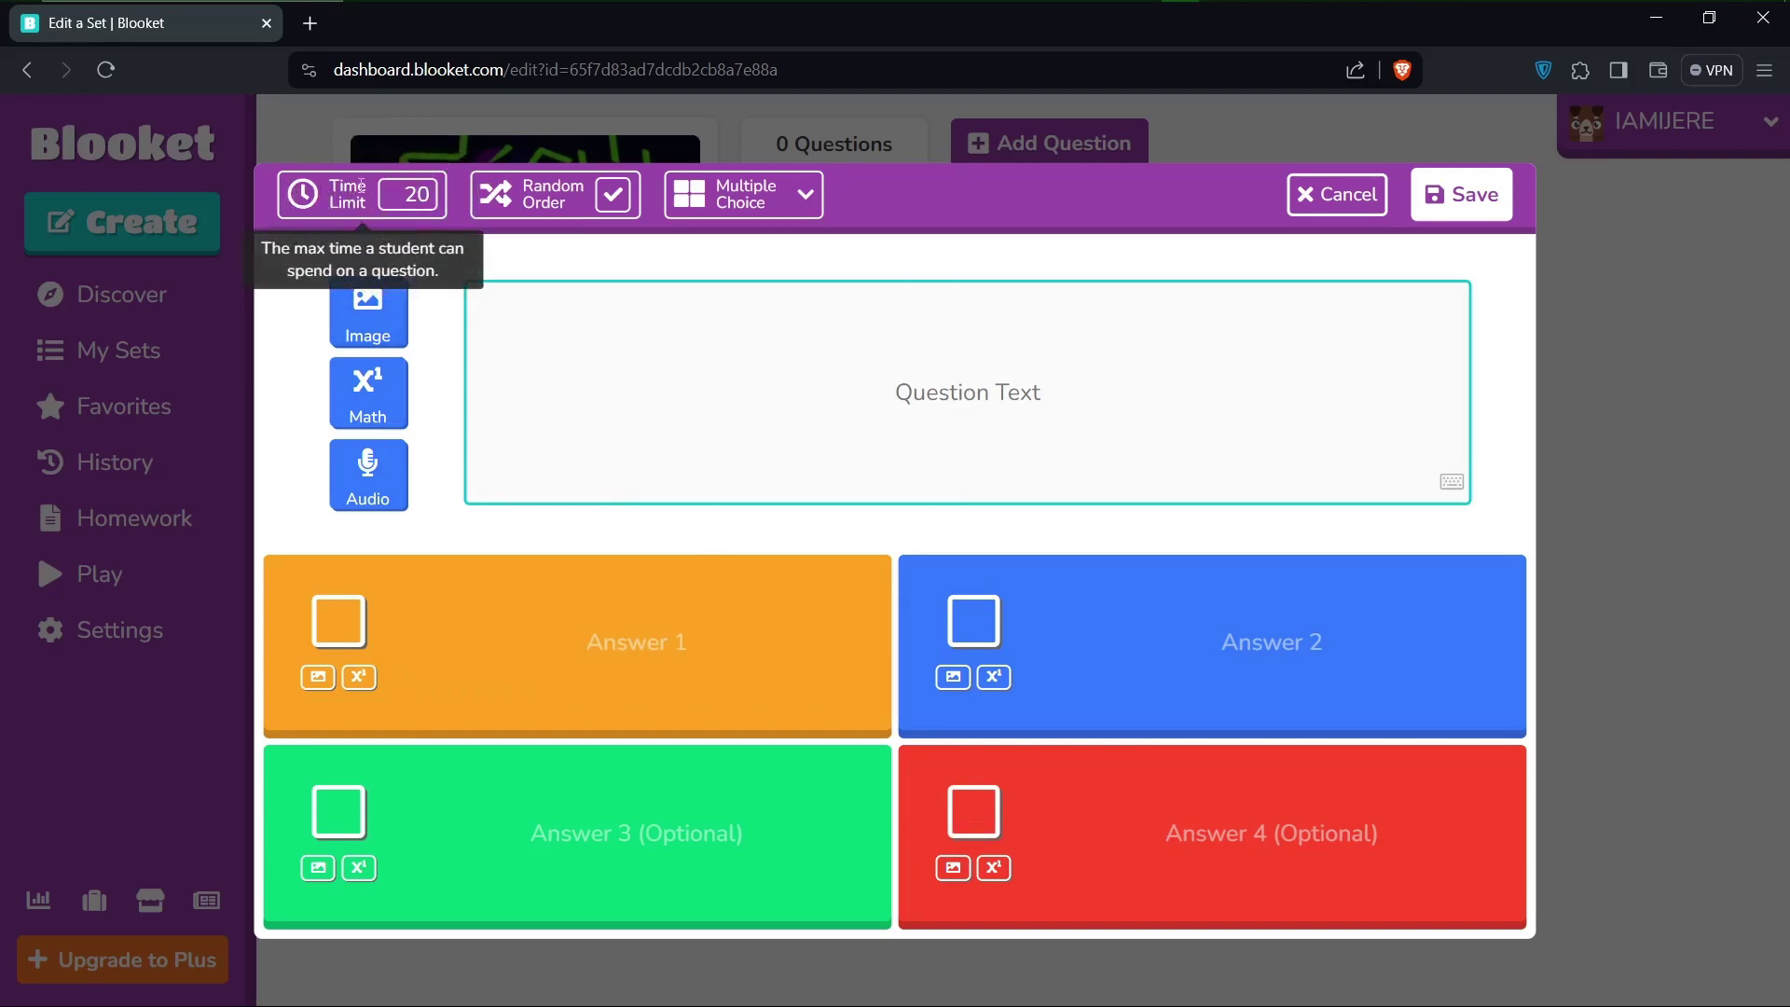
{"action": "left_click", "coordinate": [423, 194]}
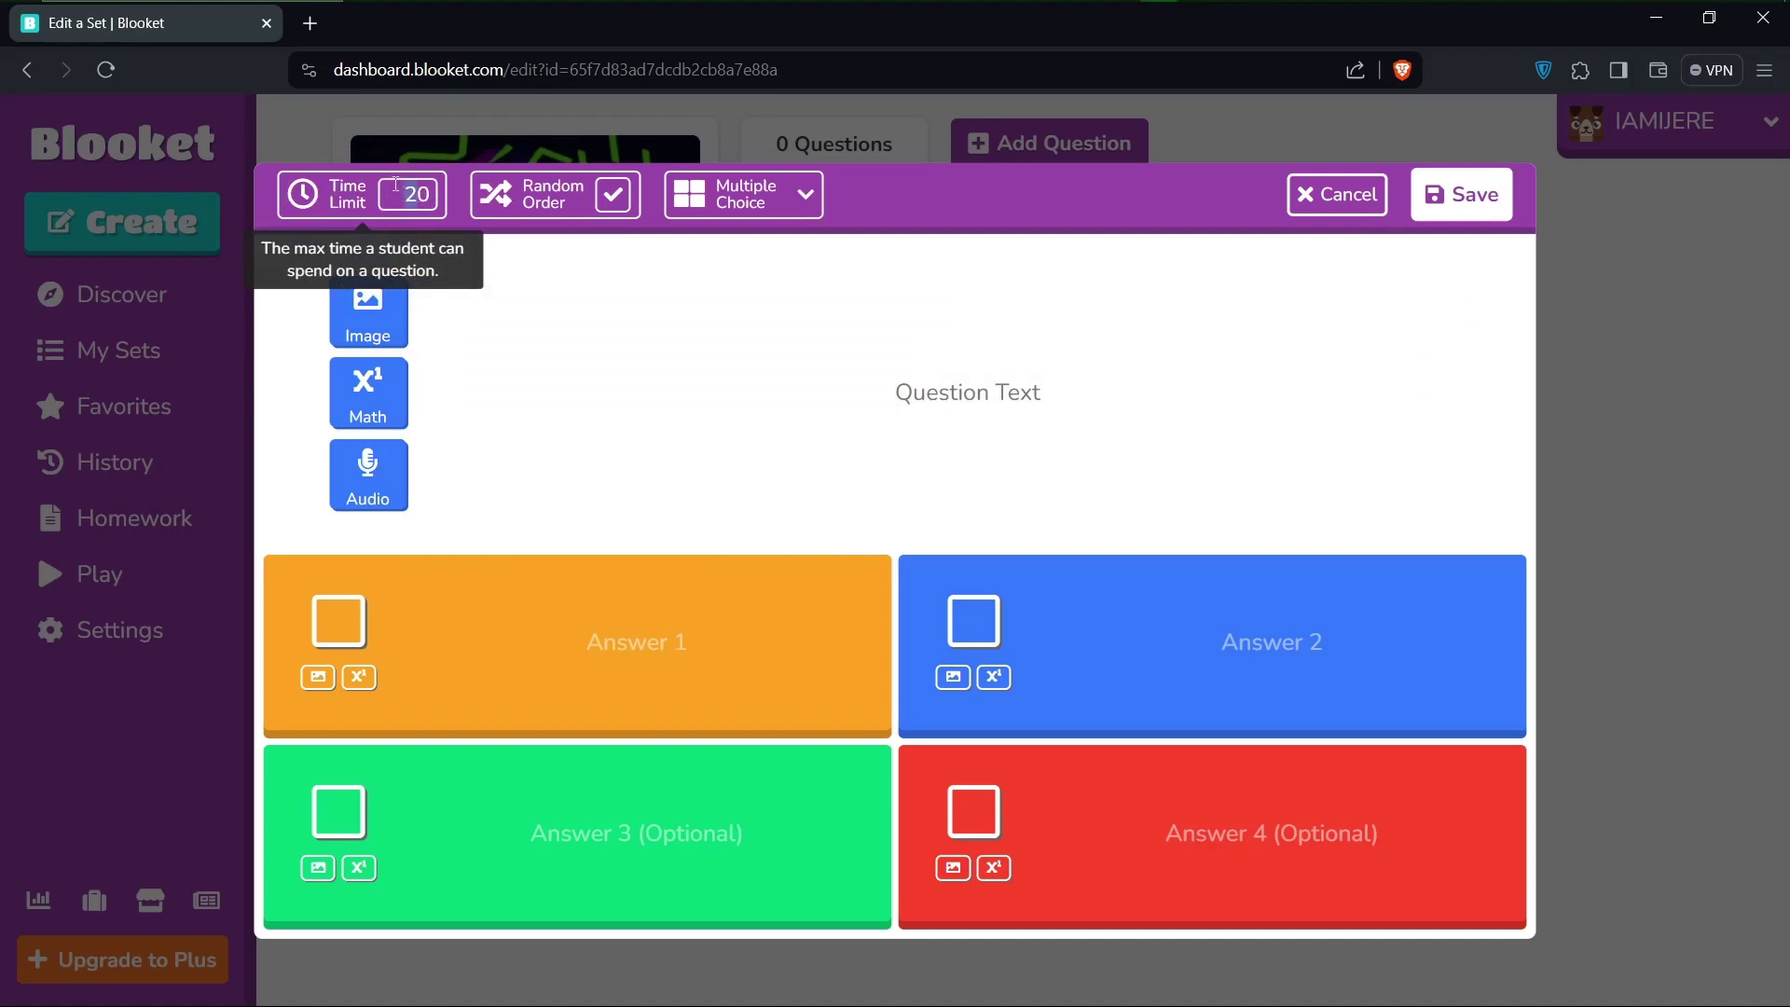
{"action": "key", "text": "BackSpace"}
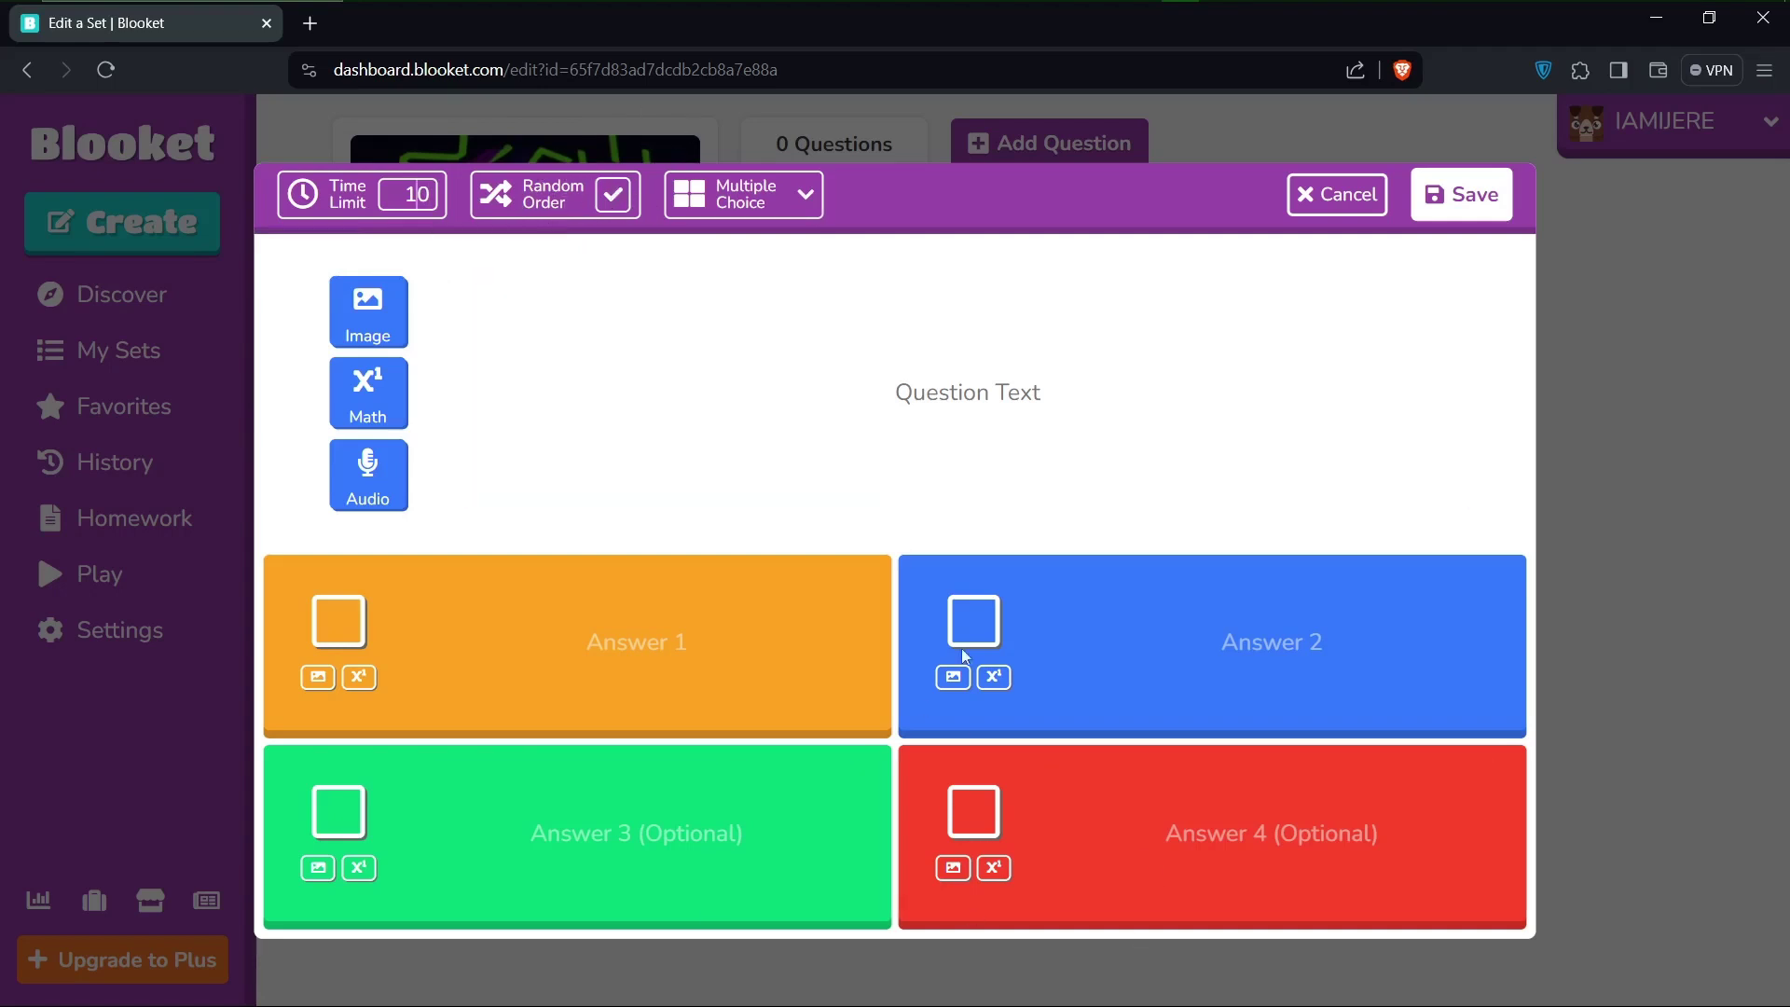
{"action": "left_click", "coordinate": [798, 196]}
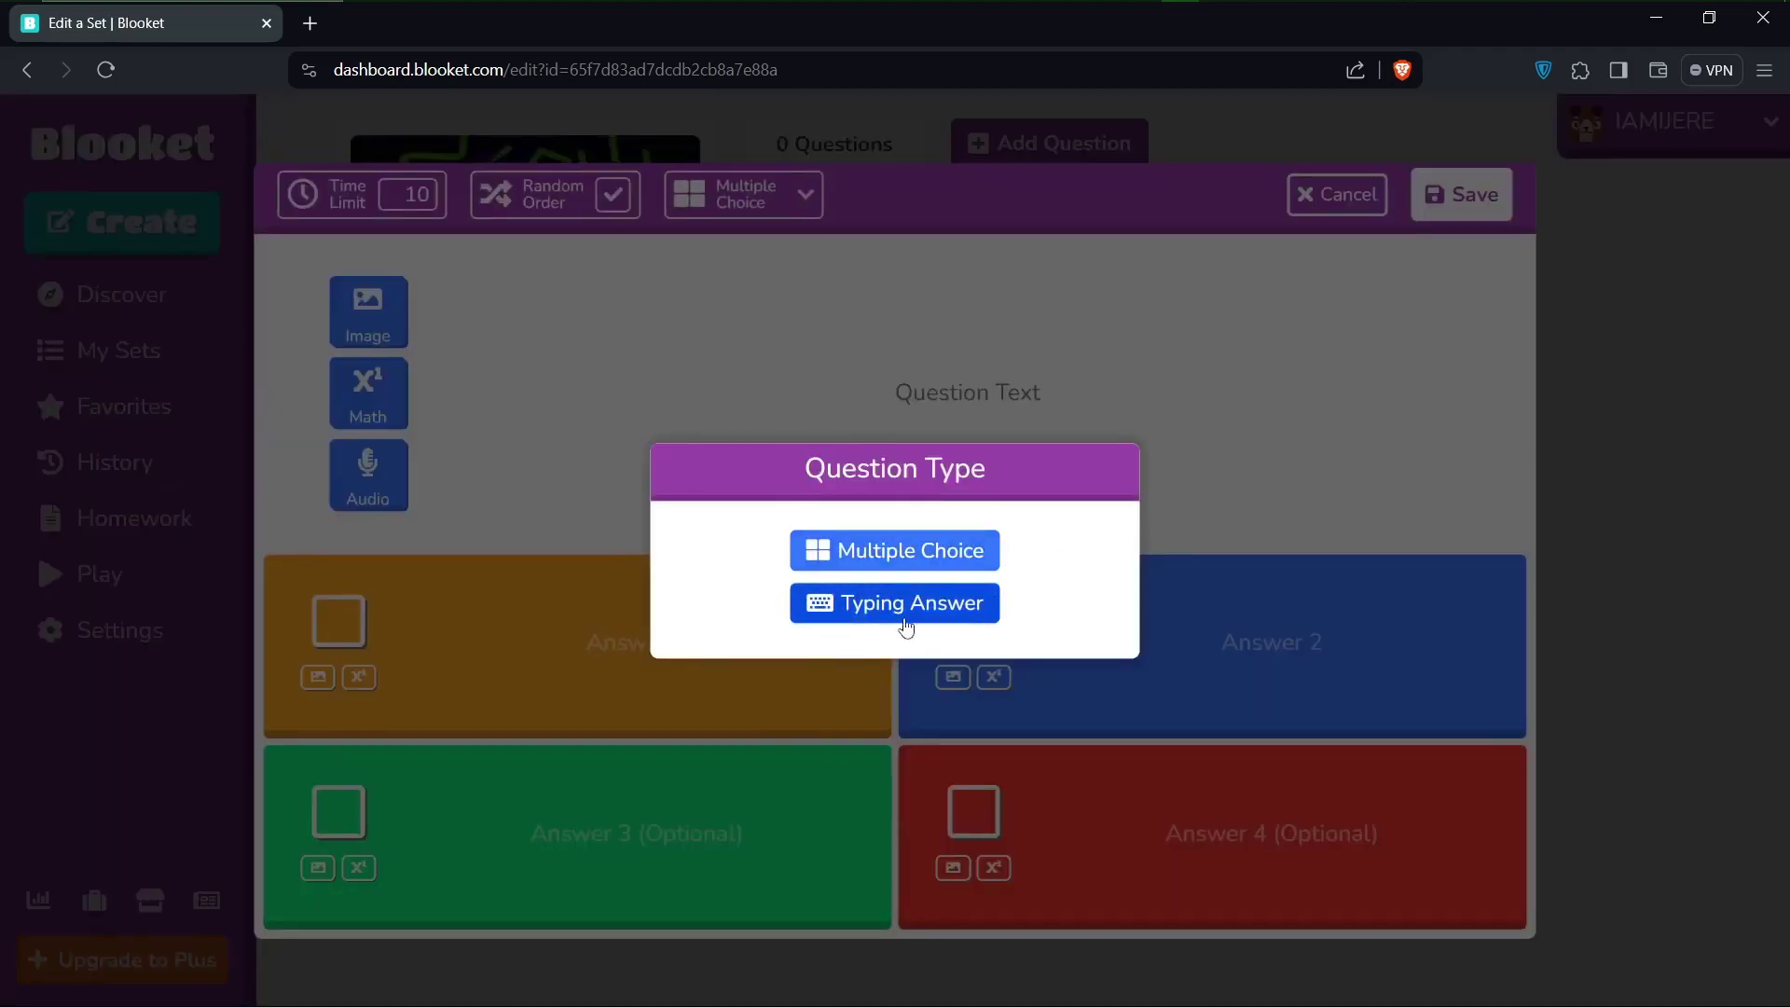
{"action": "left_click", "coordinate": [1083, 394]}
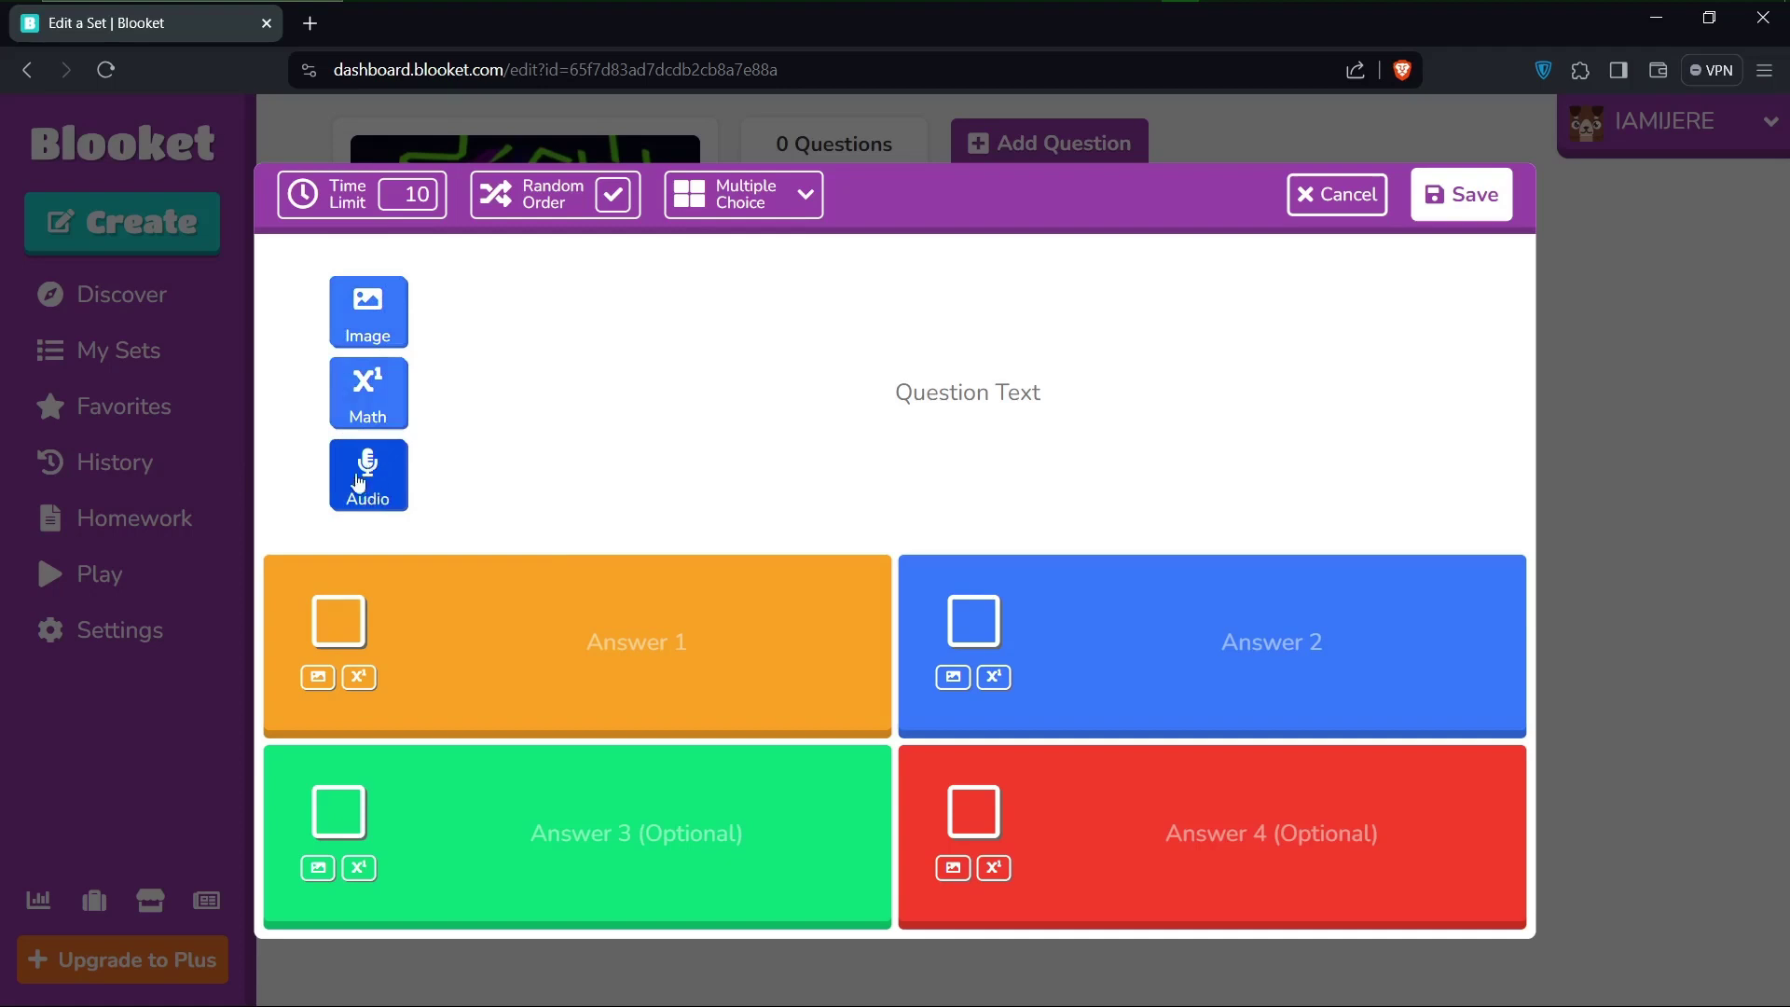
Upload baby-3640896_1920.jpg from Downloads as the question's image
{"action": "left_click", "coordinate": [369, 319]}
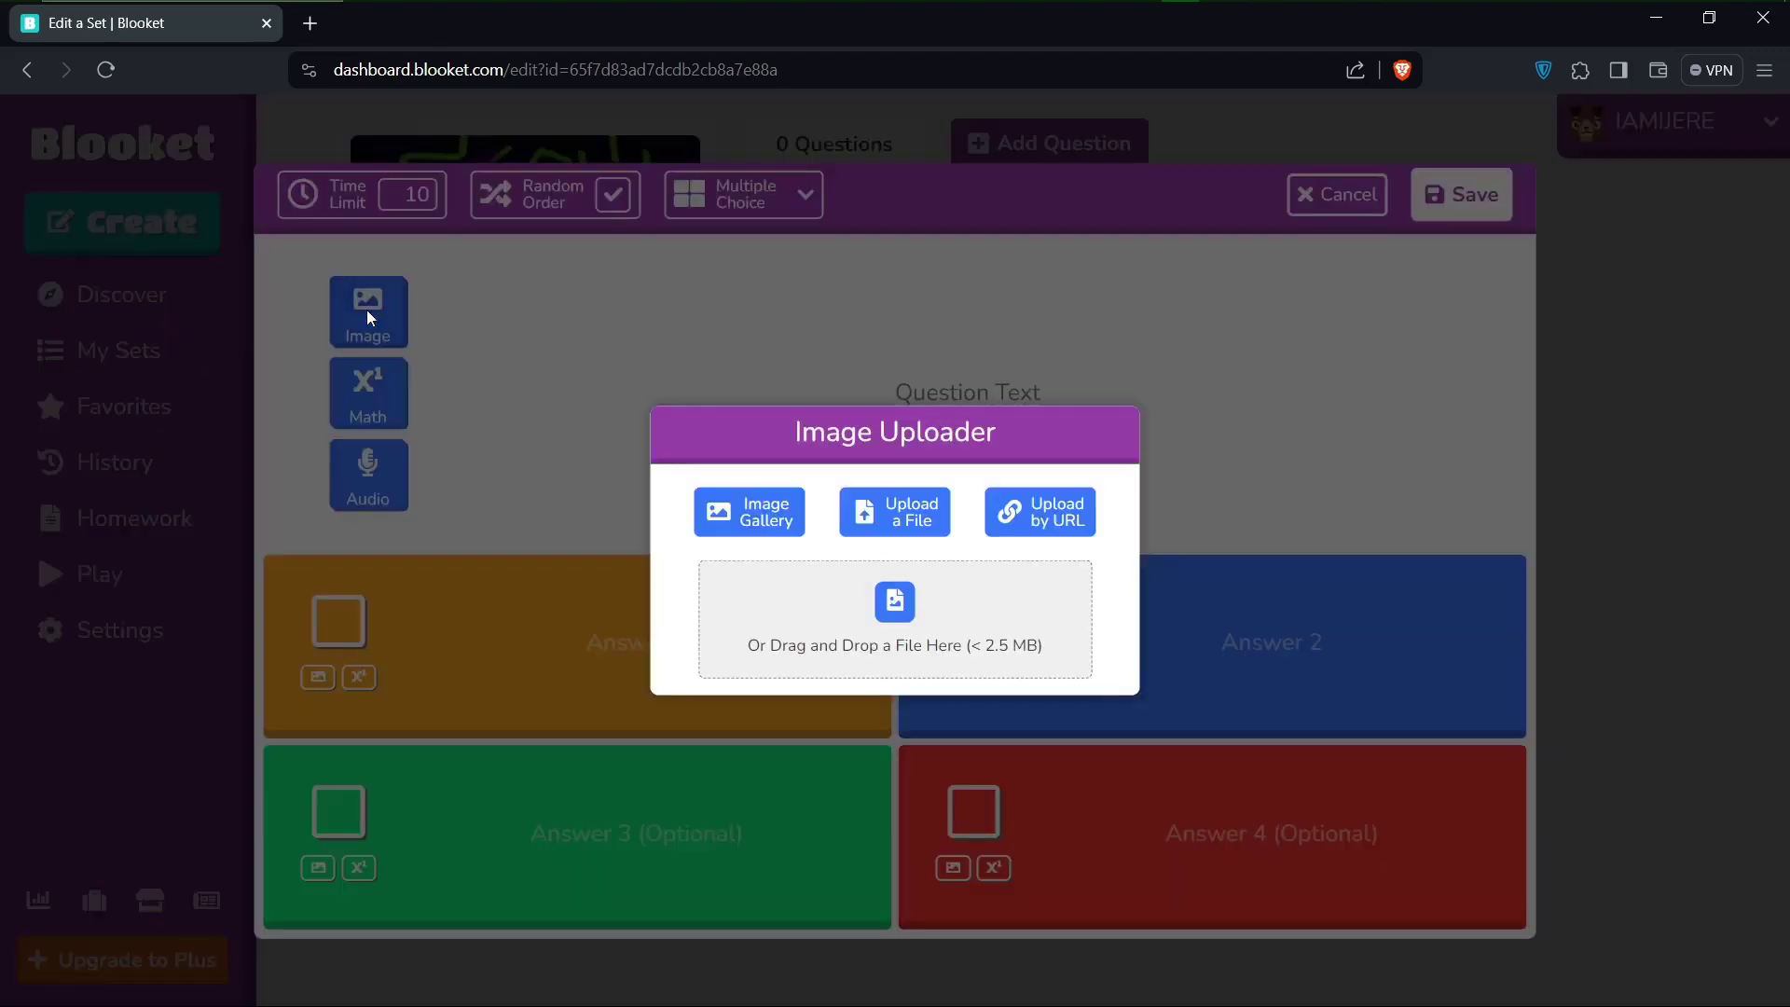
{"action": "left_click", "coordinate": [899, 514]}
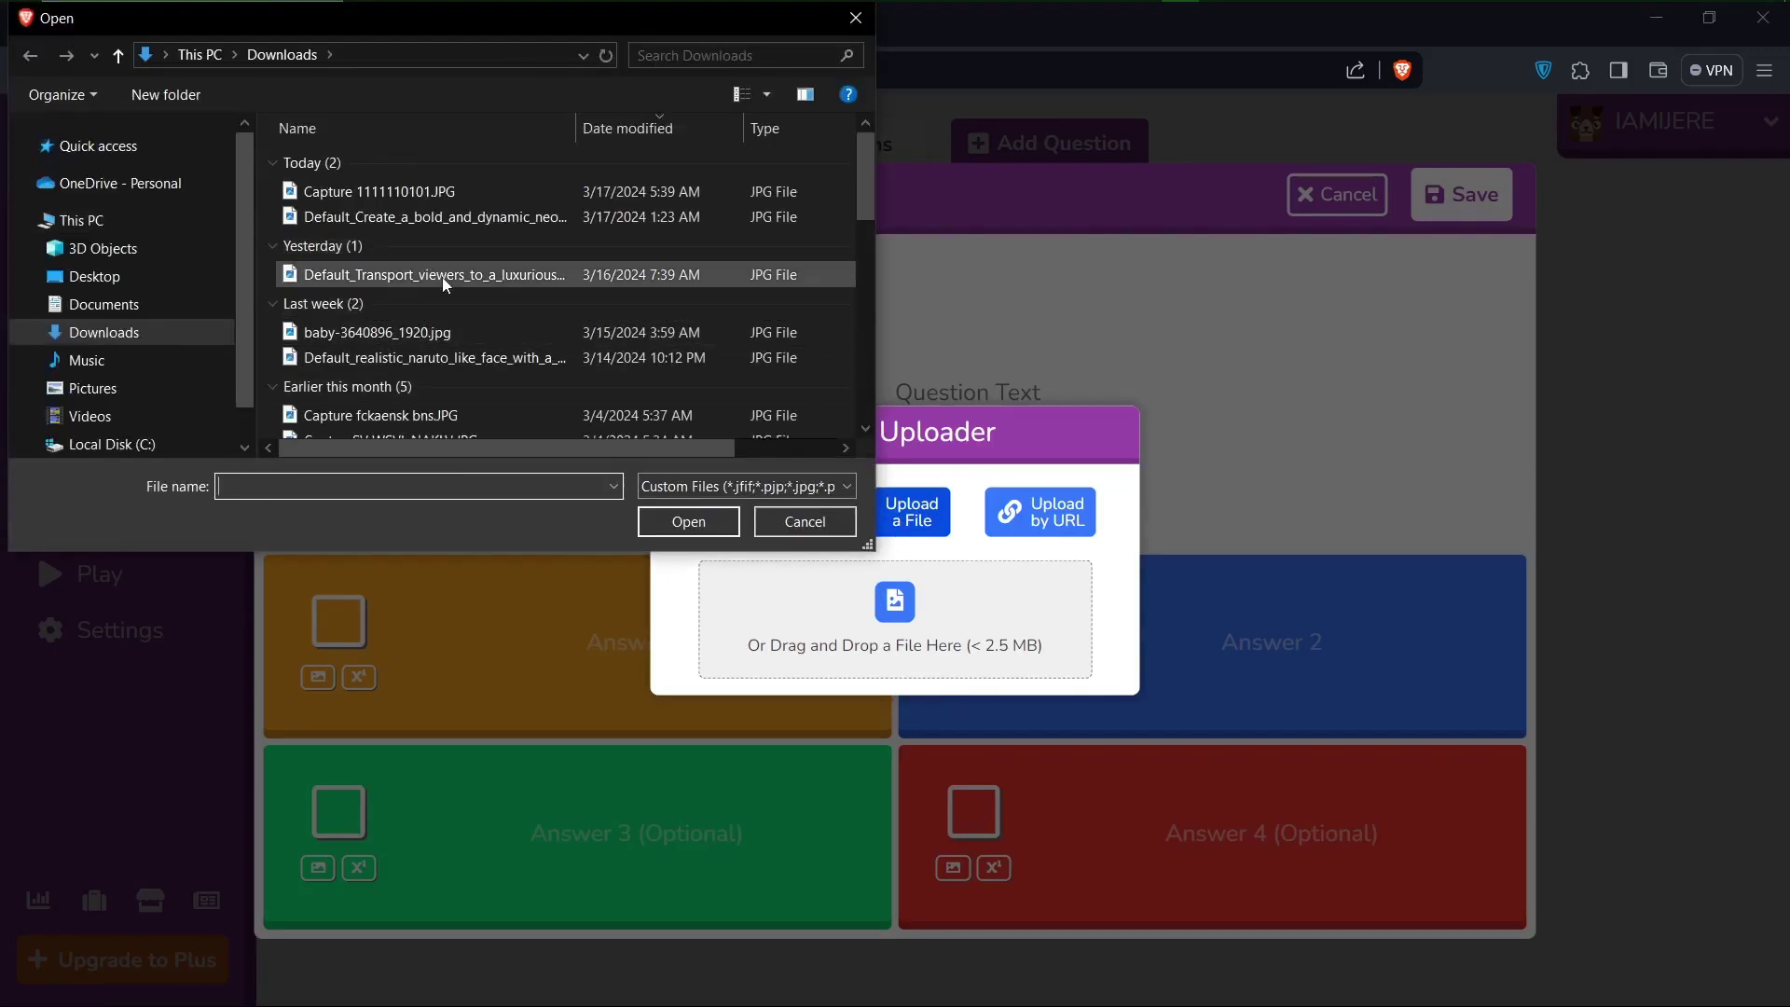
{"action": "left_click", "coordinate": [464, 333]}
{"action": "left_click", "coordinate": [667, 524]}
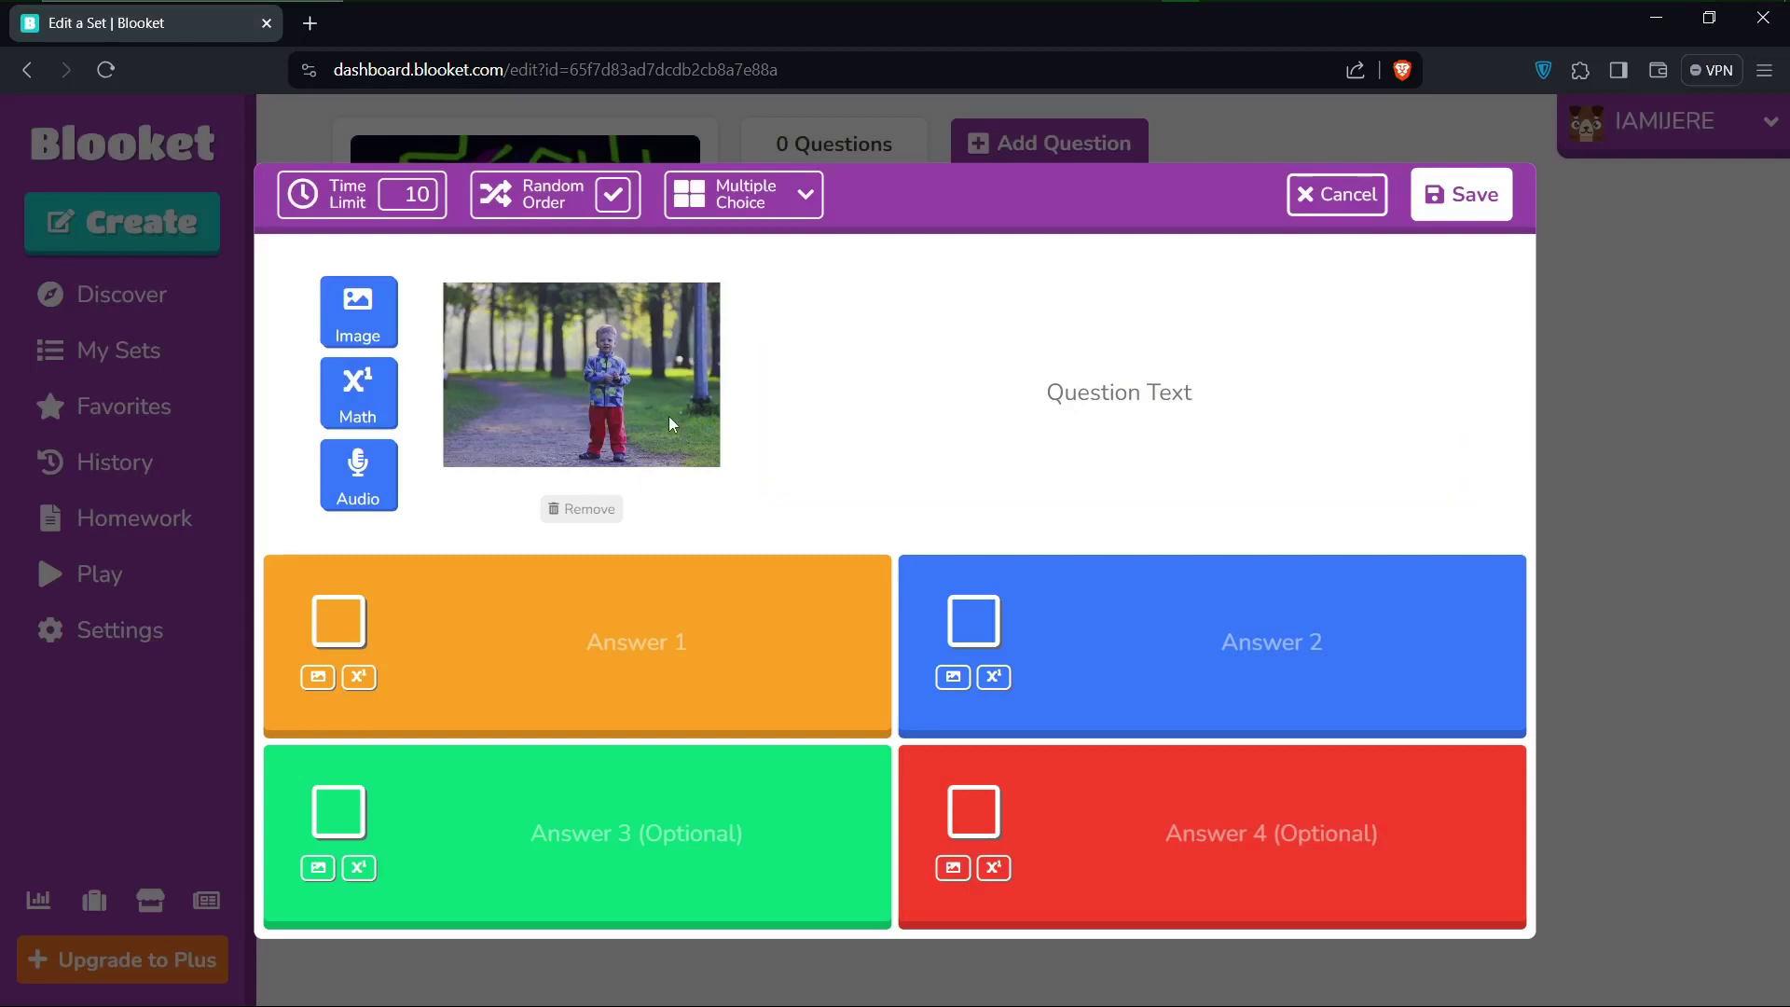
Enter "Who's face is this" as the question text
{"action": "left_click", "coordinate": [968, 389]}
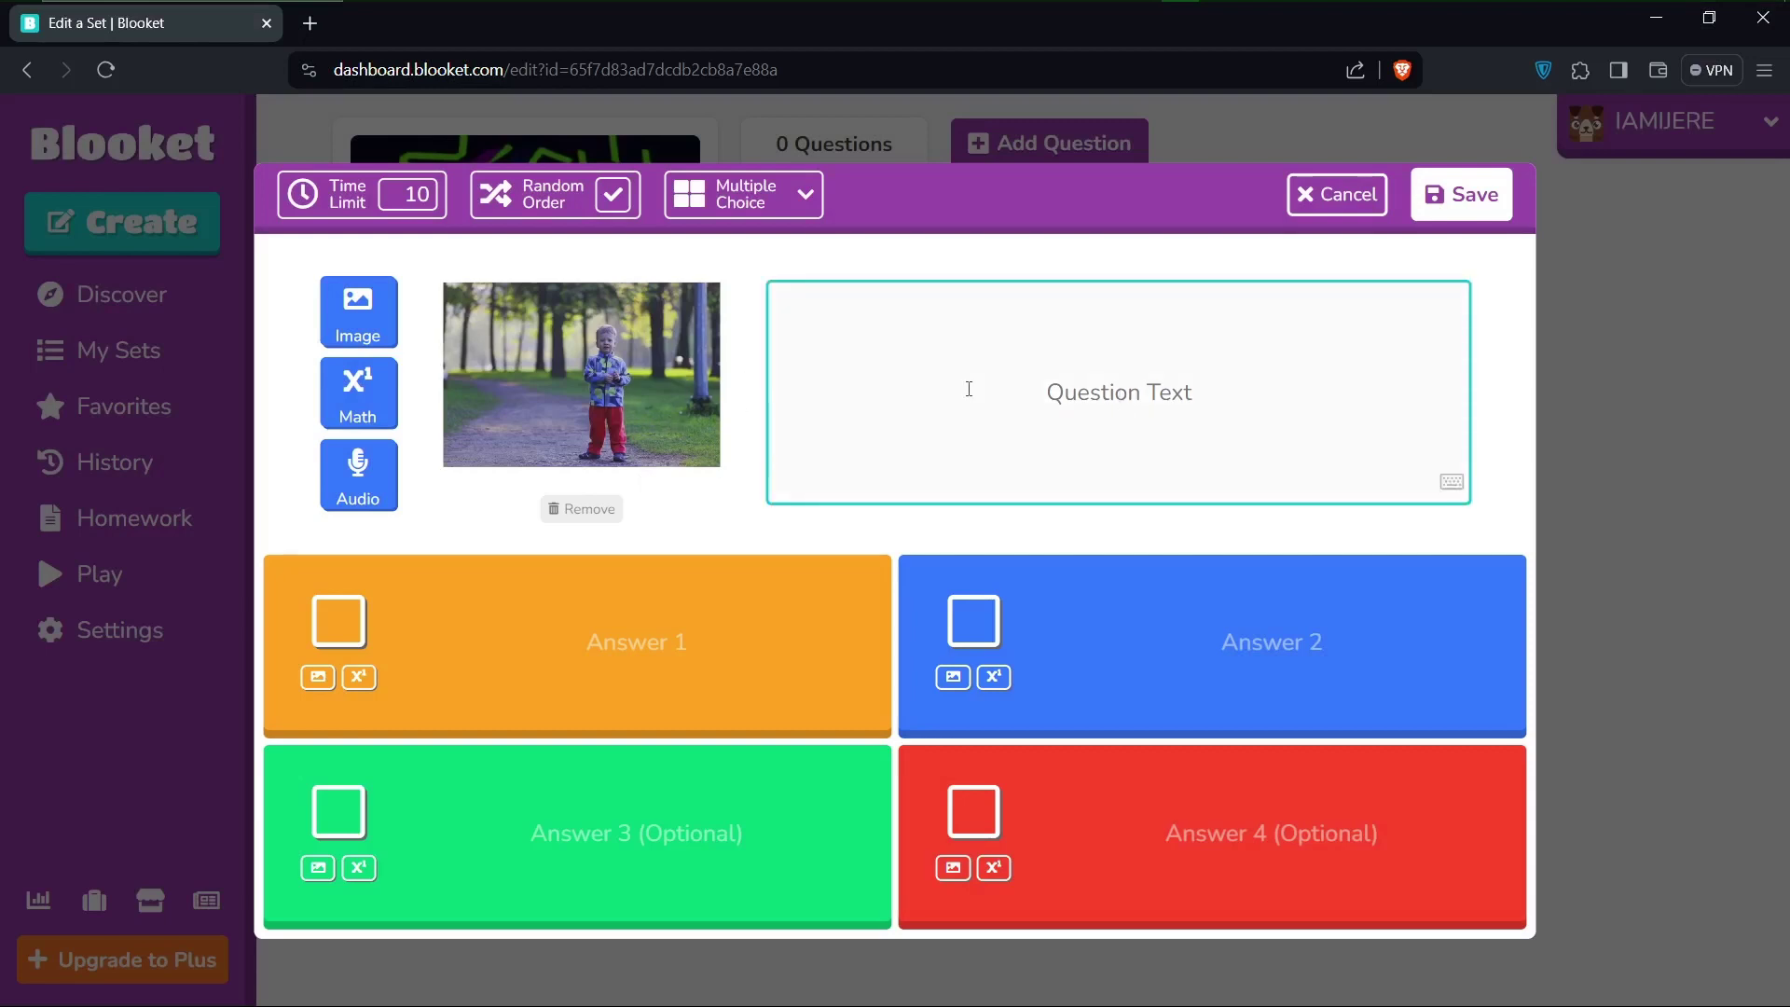
{"action": "type", "text": "Wh"}
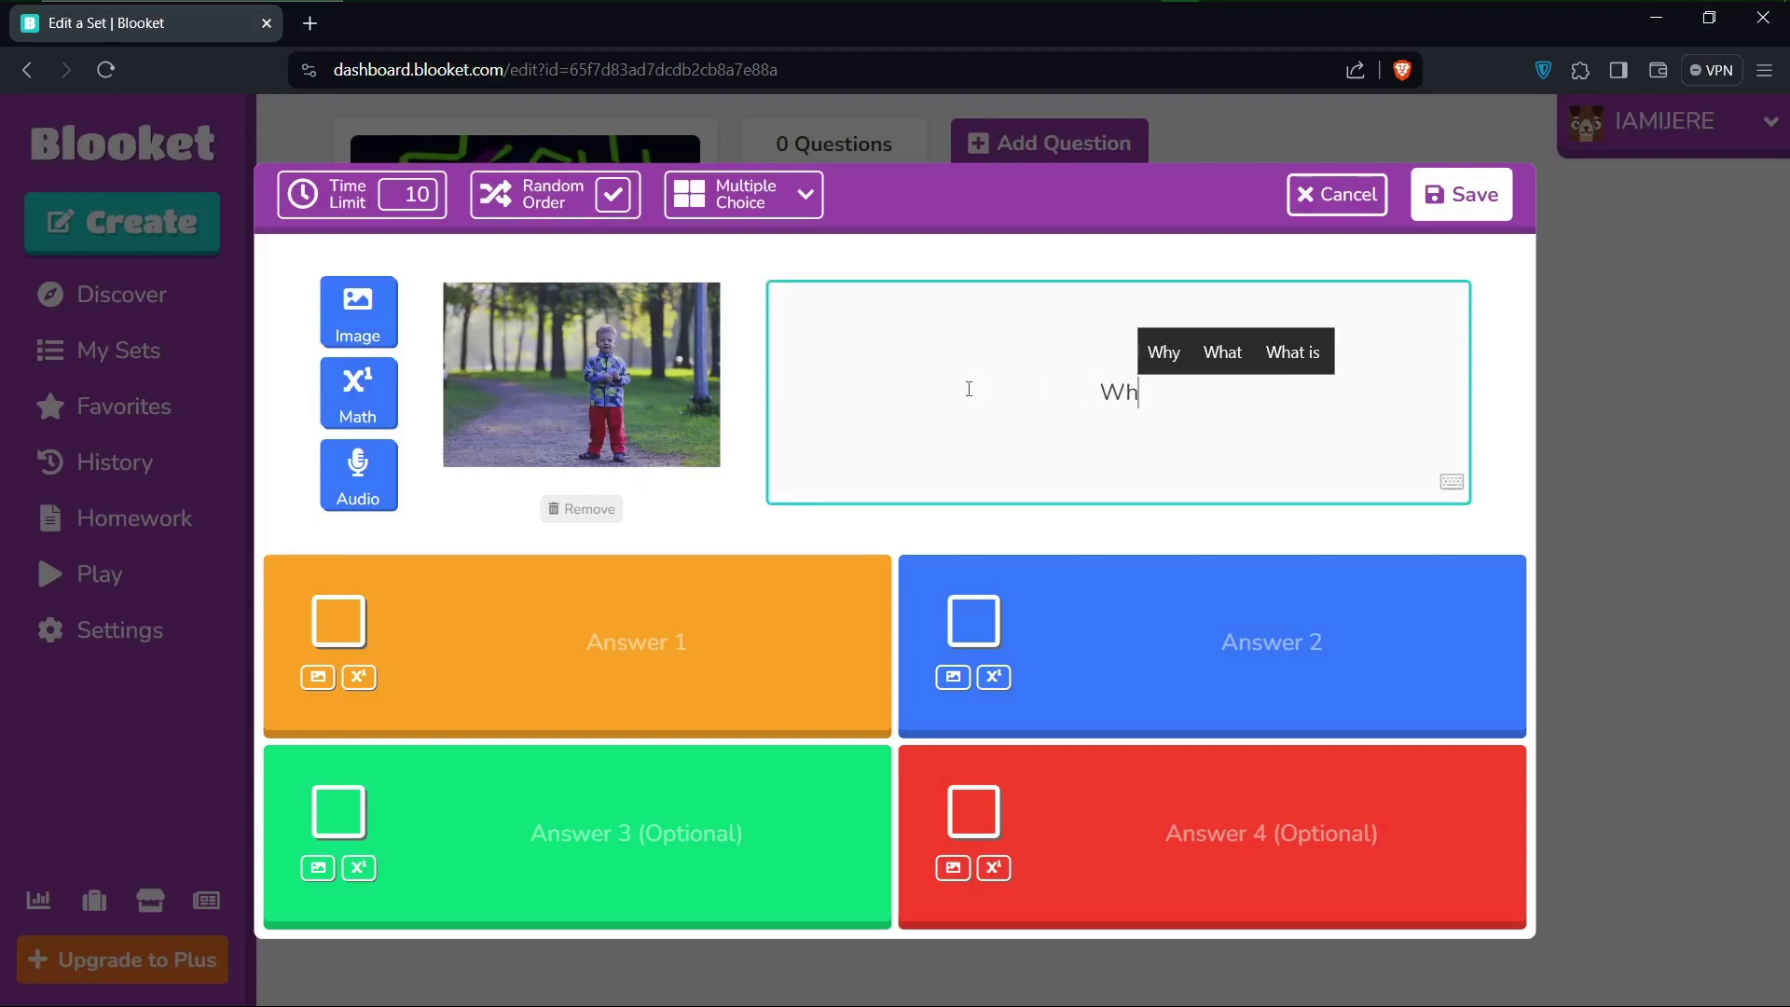
{"action": "type", "text": "o"}
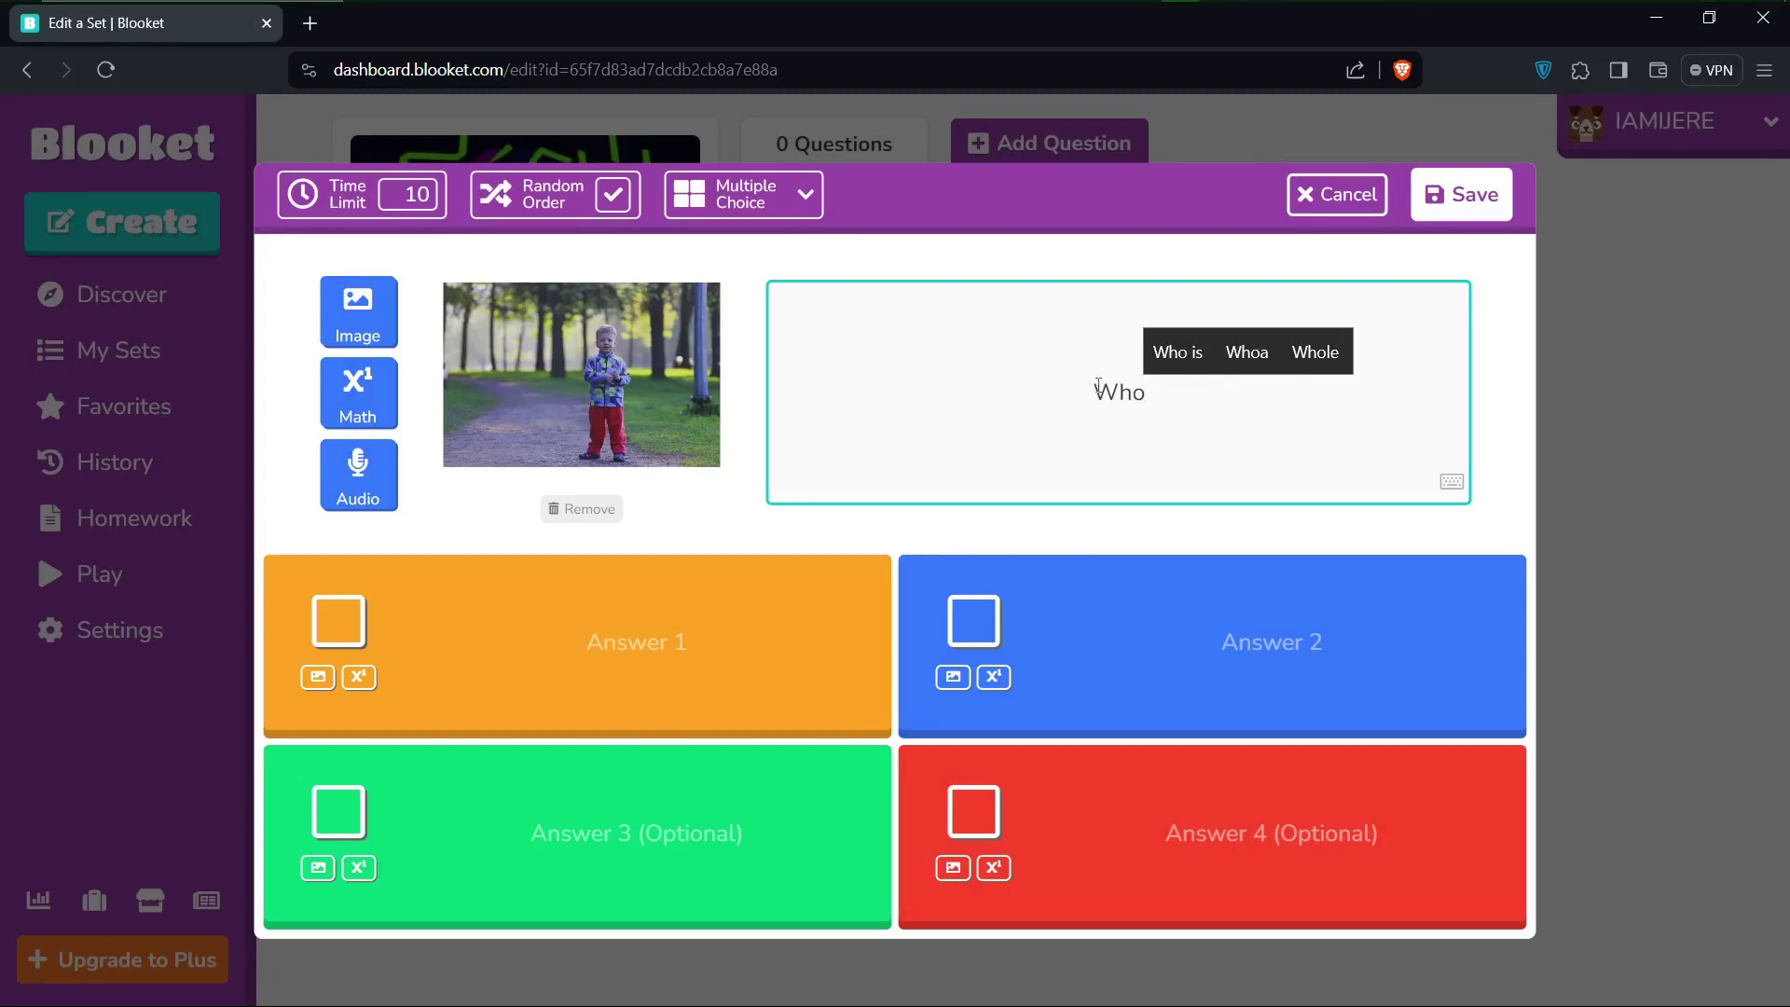
{"action": "type", "text": "s"}
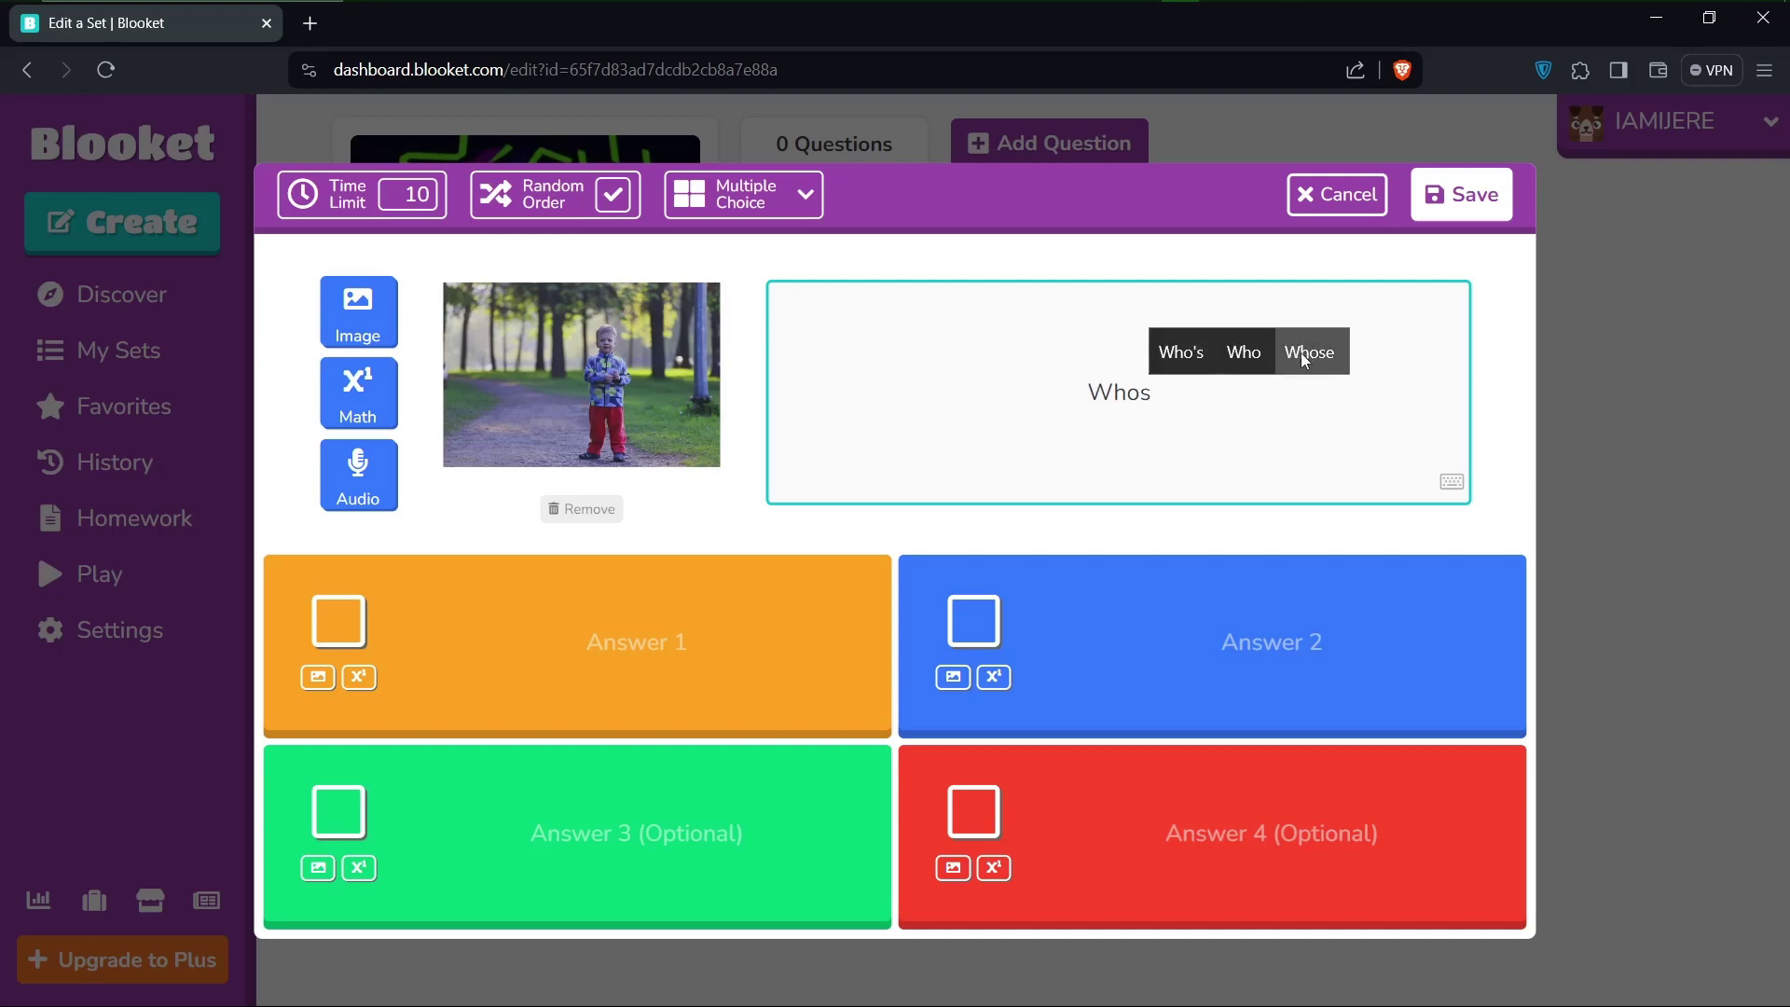
{"action": "left_click", "coordinate": [1193, 355]}
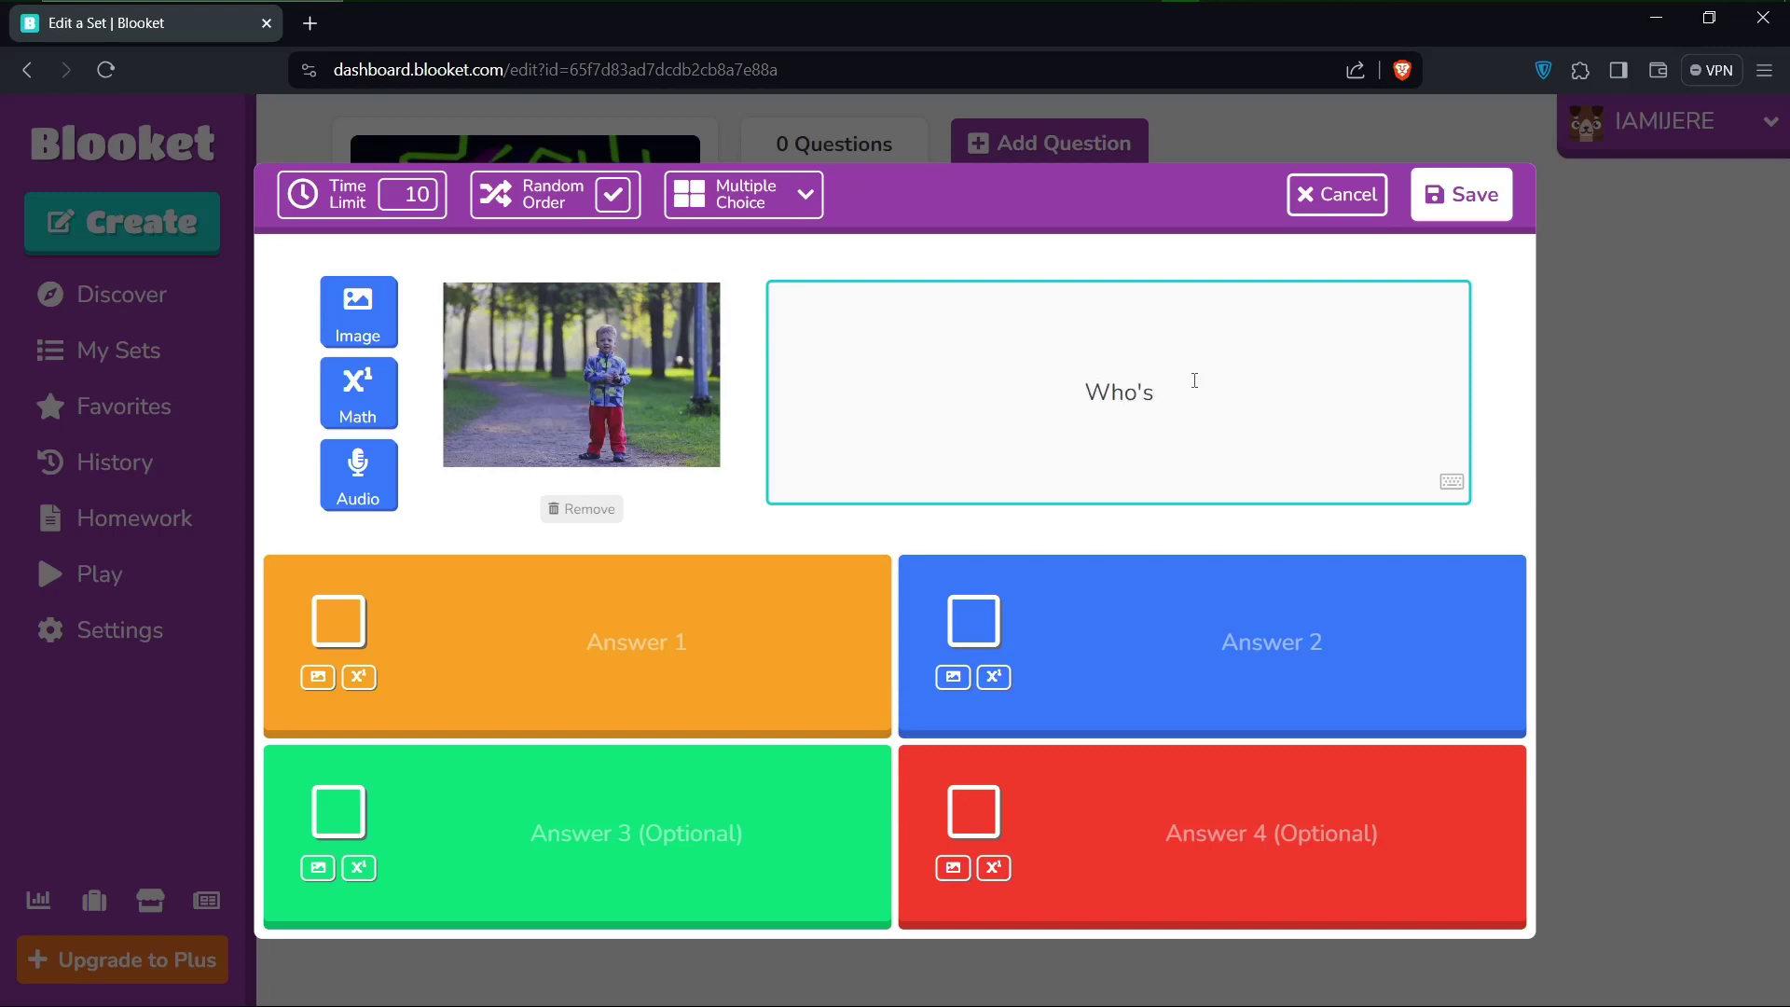
{"action": "type", "text": "face "}
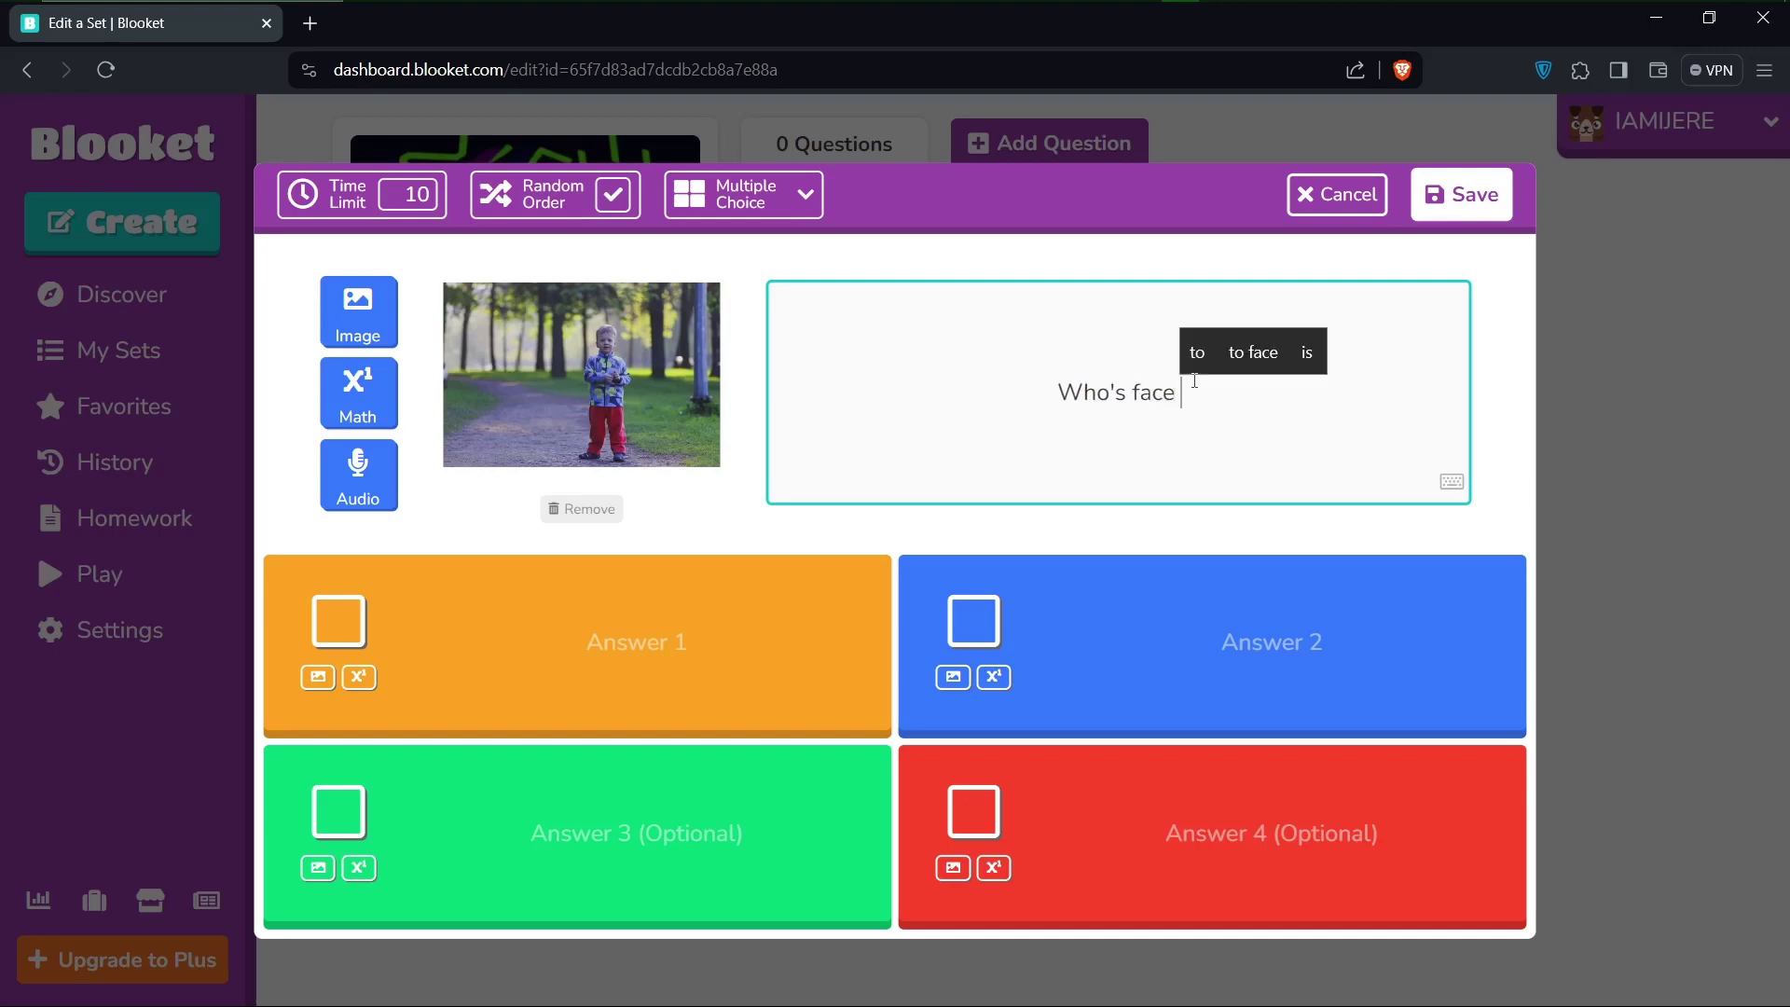
{"action": "type", "text": "is this"}
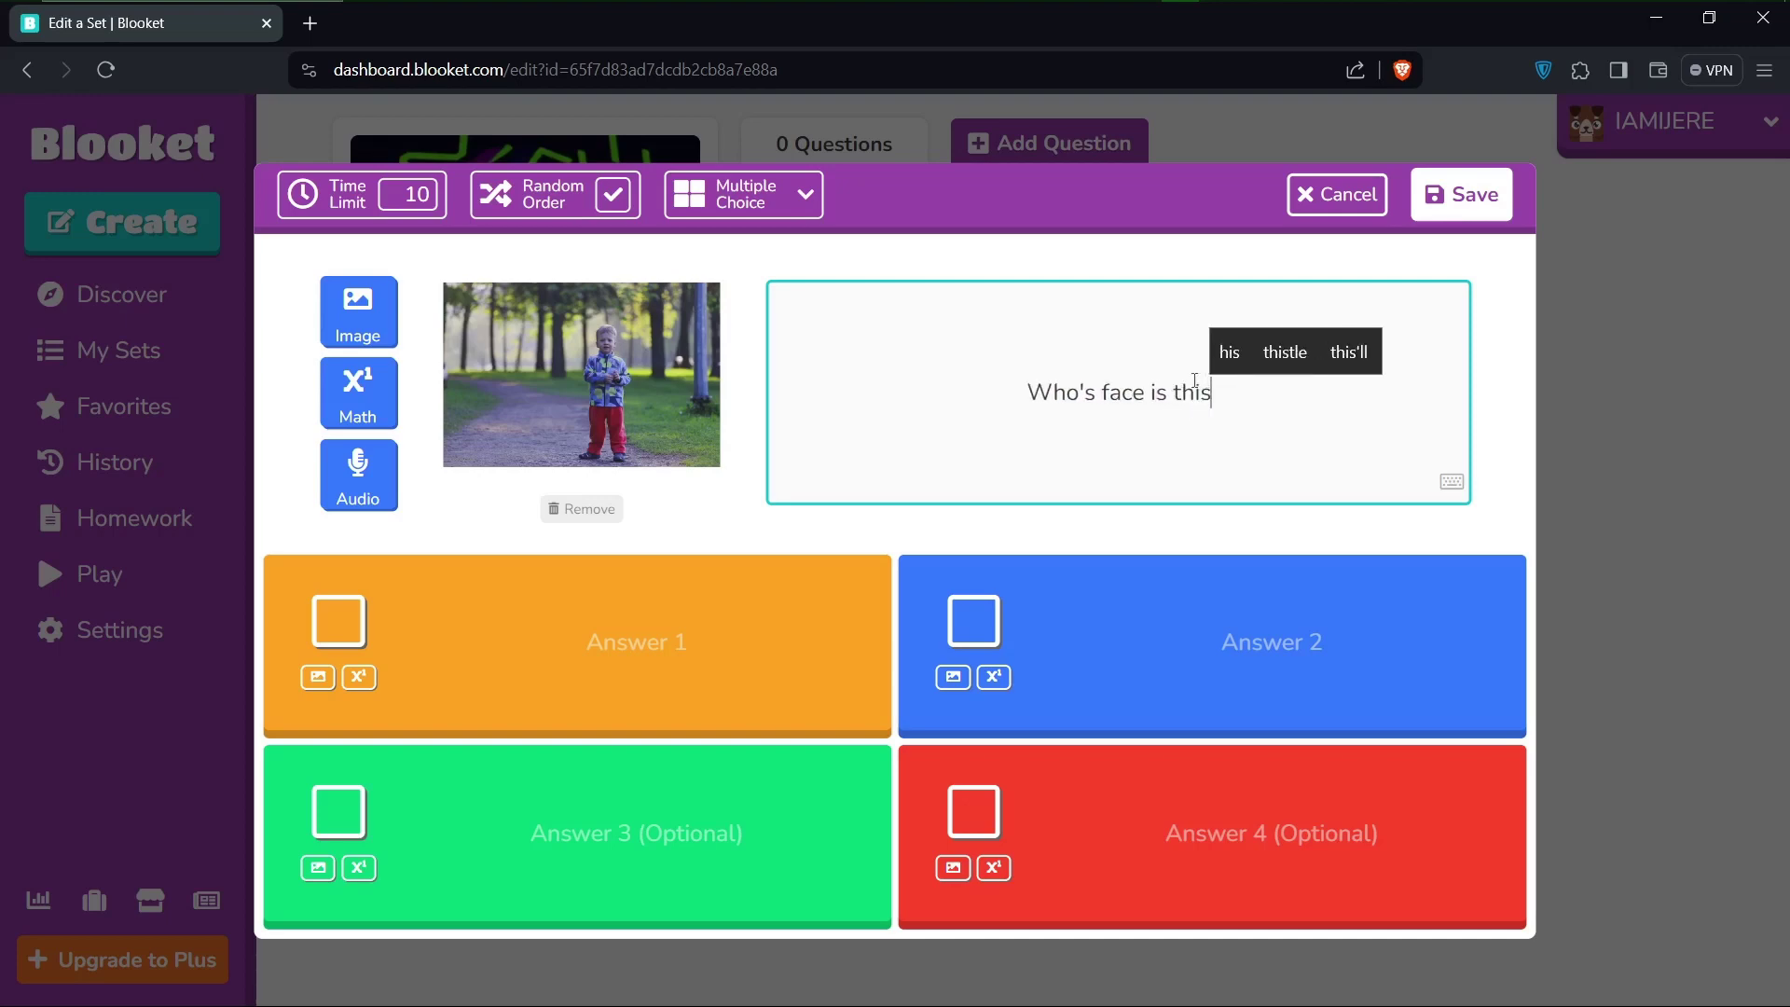
Enter "A baby" as the first answer
{"action": "left_click", "coordinate": [702, 634]}
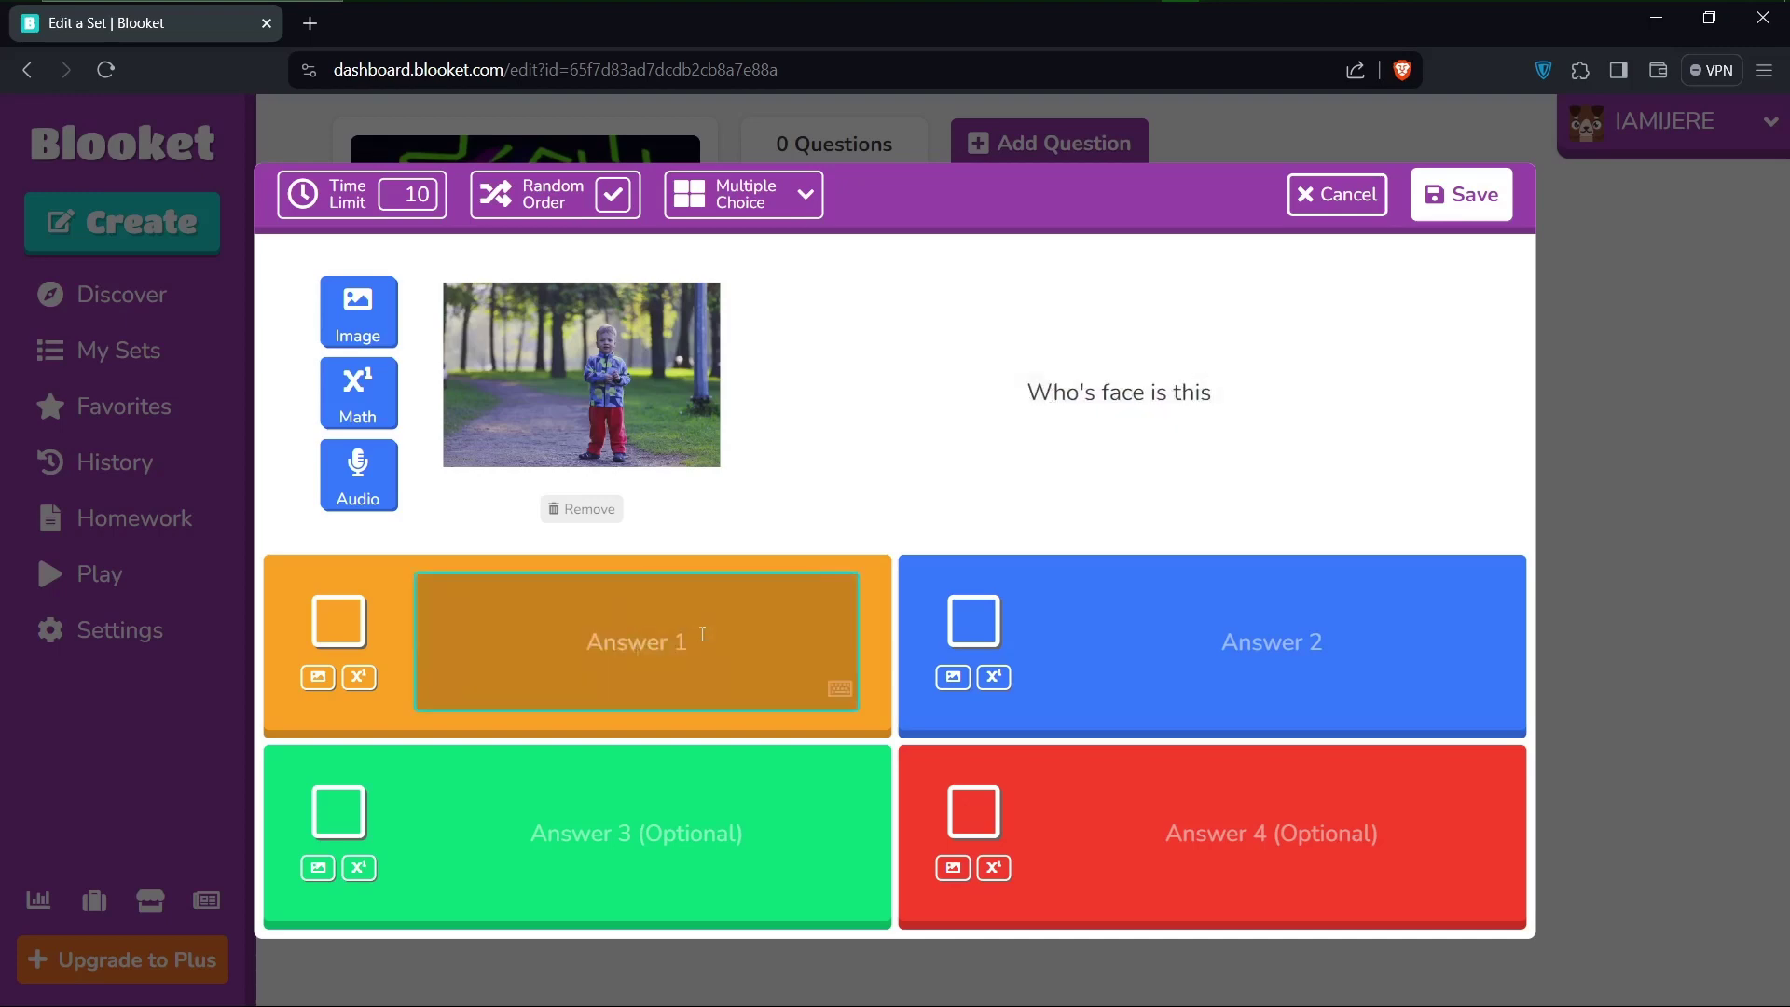
{"action": "type", "text": "A "}
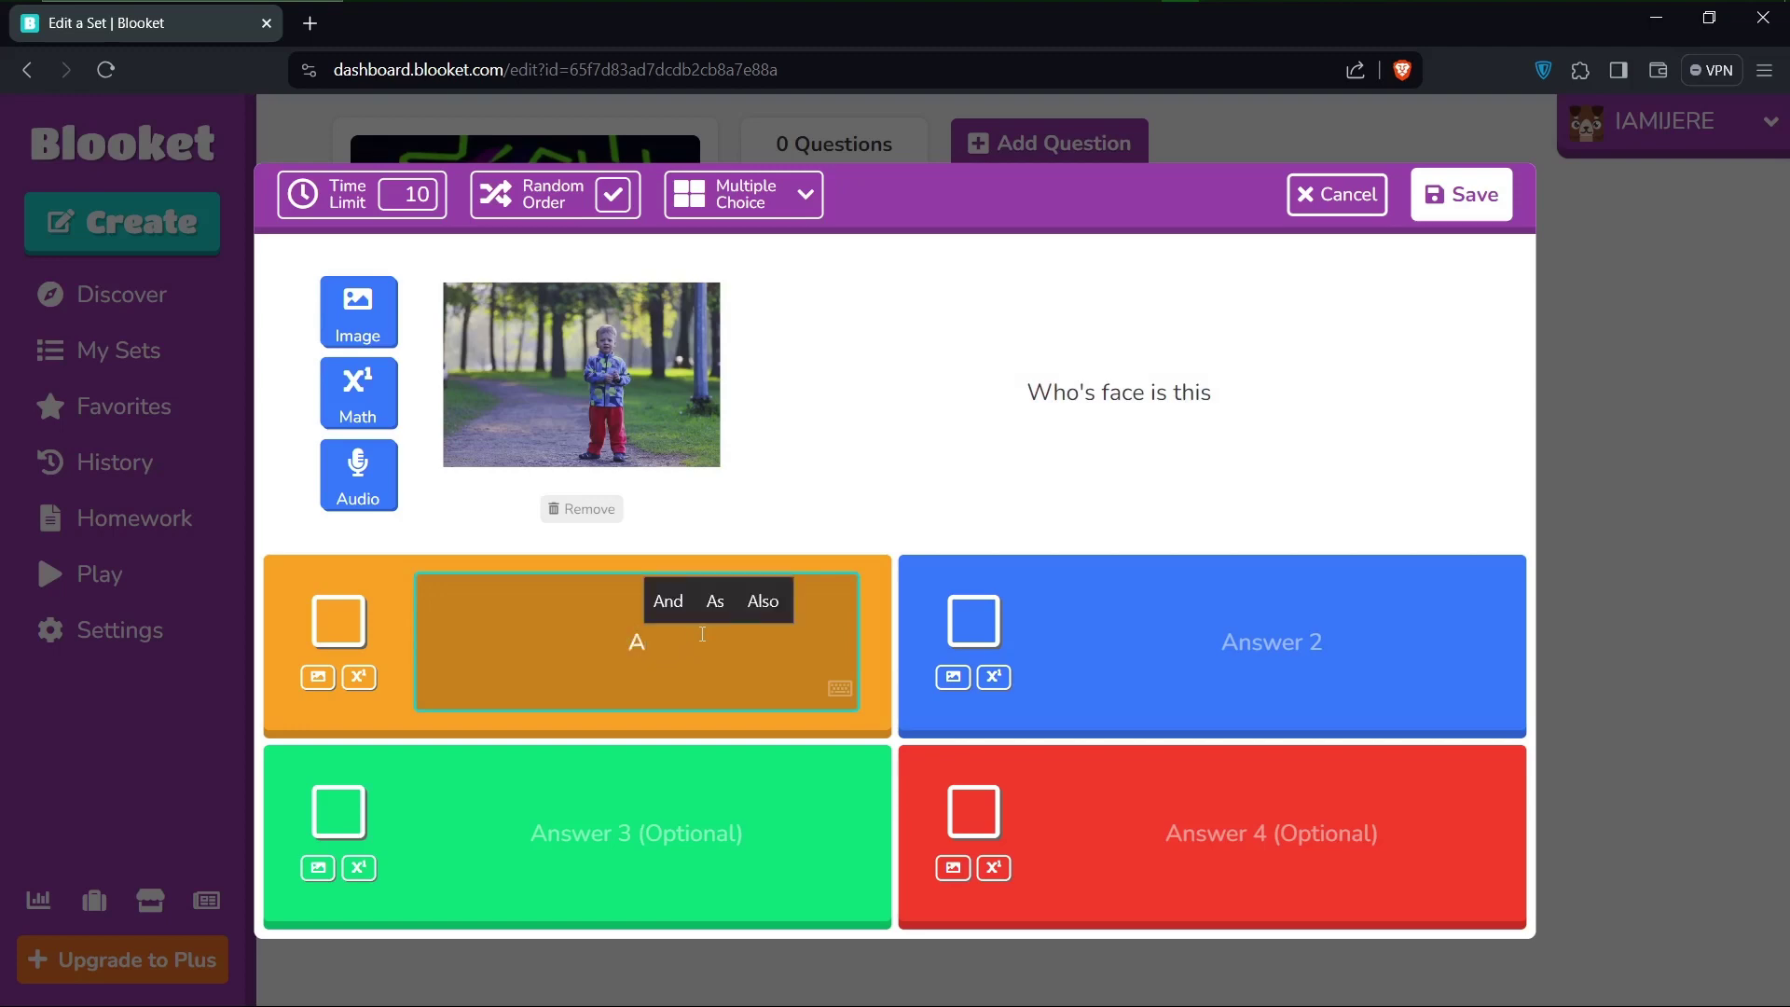
{"action": "type", "text": "b"}
{"action": "key", "text": "BackSpace"}
{"action": "type", "text": "ba"}
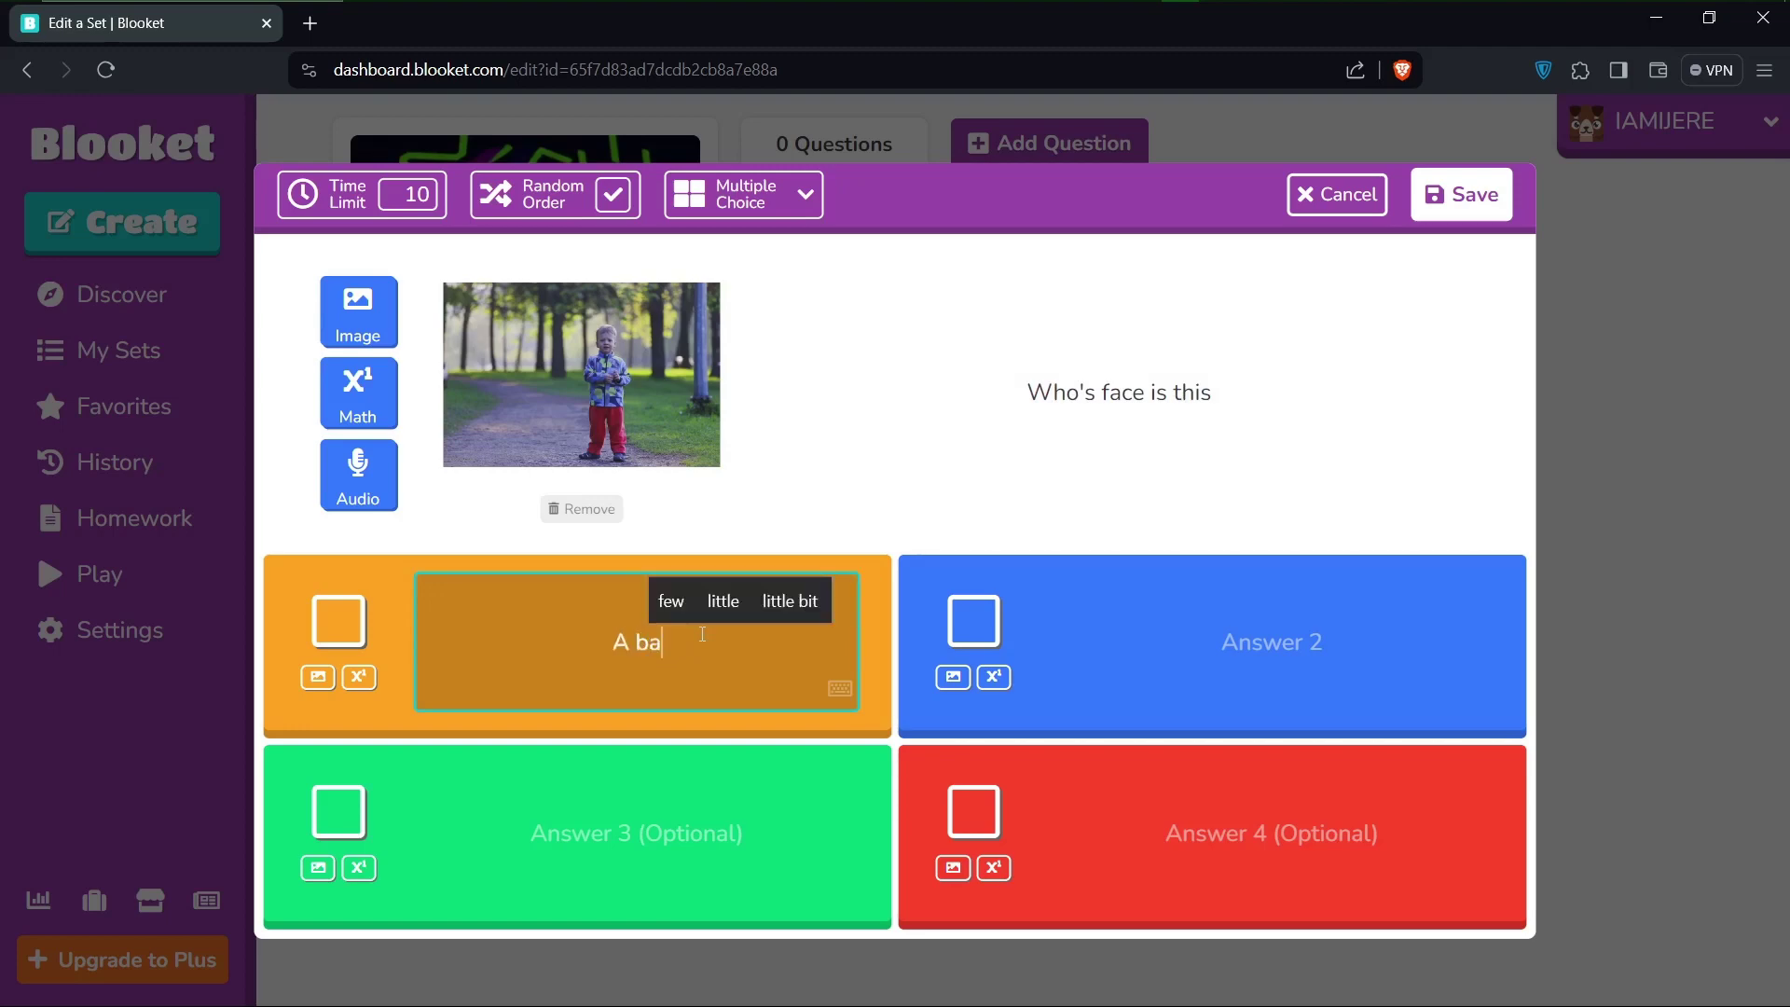
{"action": "type", "text": "by"}
Enter "A Child" as the second answer
{"action": "left_click", "coordinate": [1268, 650]}
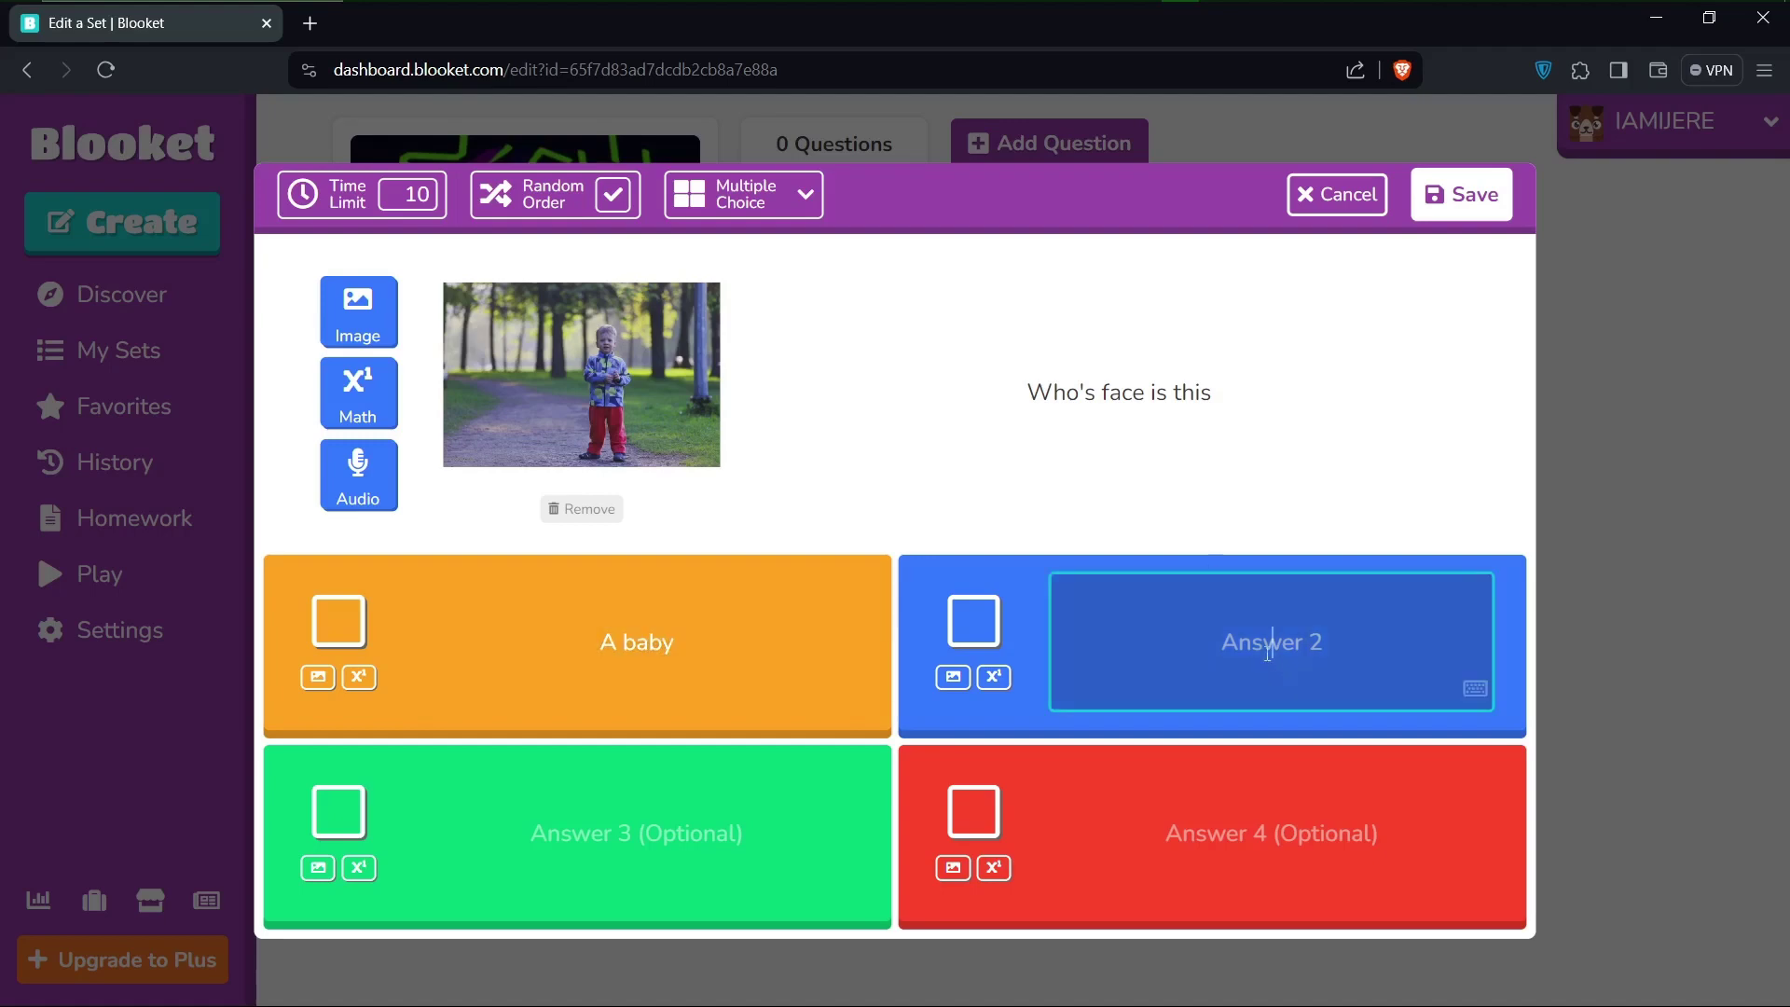
{"action": "type", "text": "A"}
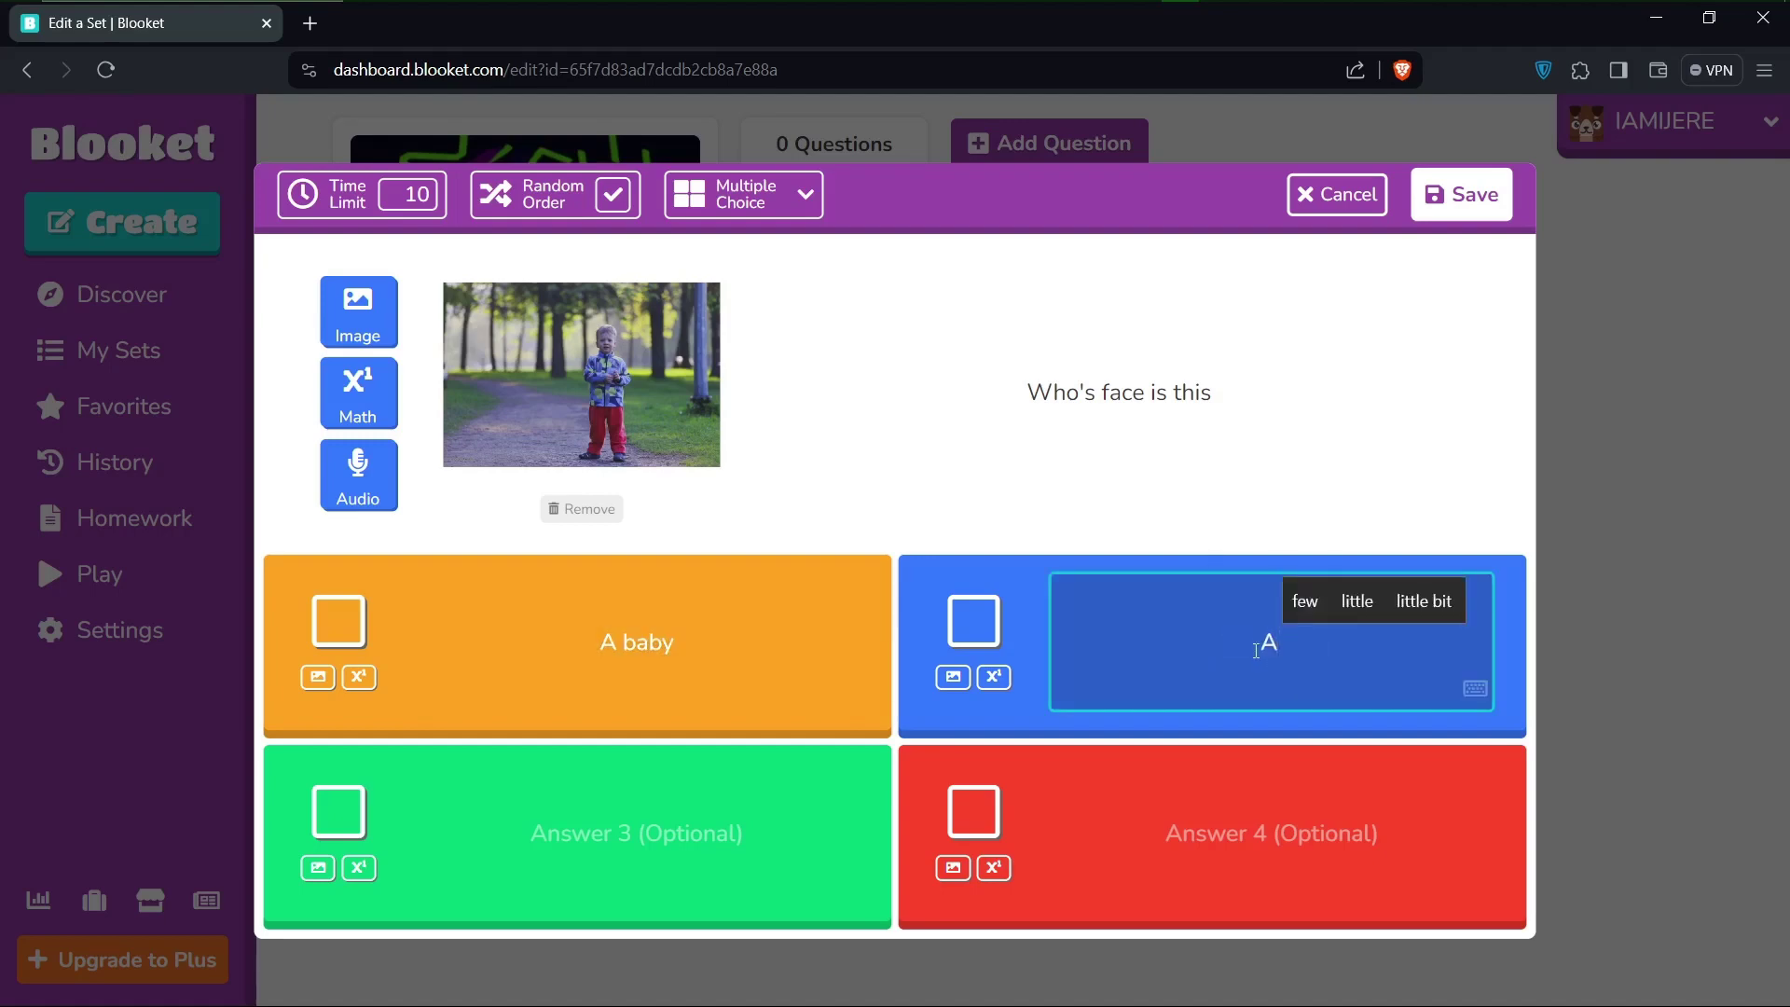
{"action": "type", "text": " c"}
{"action": "key", "text": "BackSpace"}
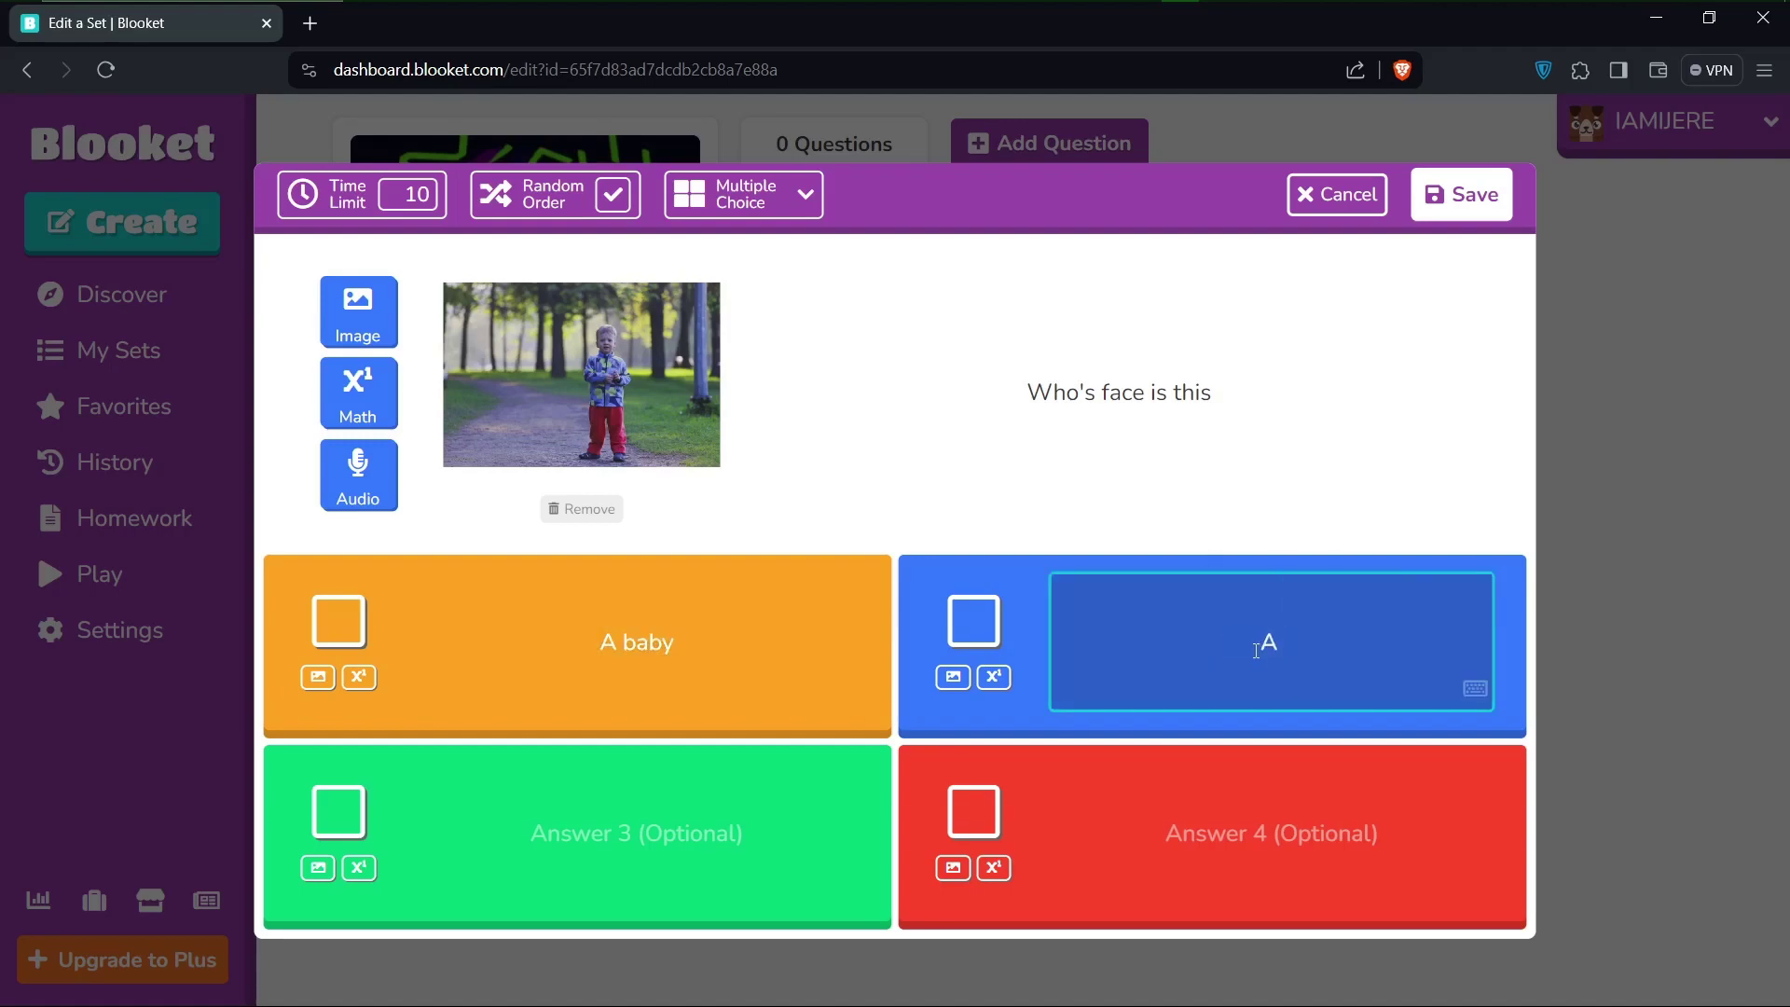
{"action": "type", "text": "Child"}
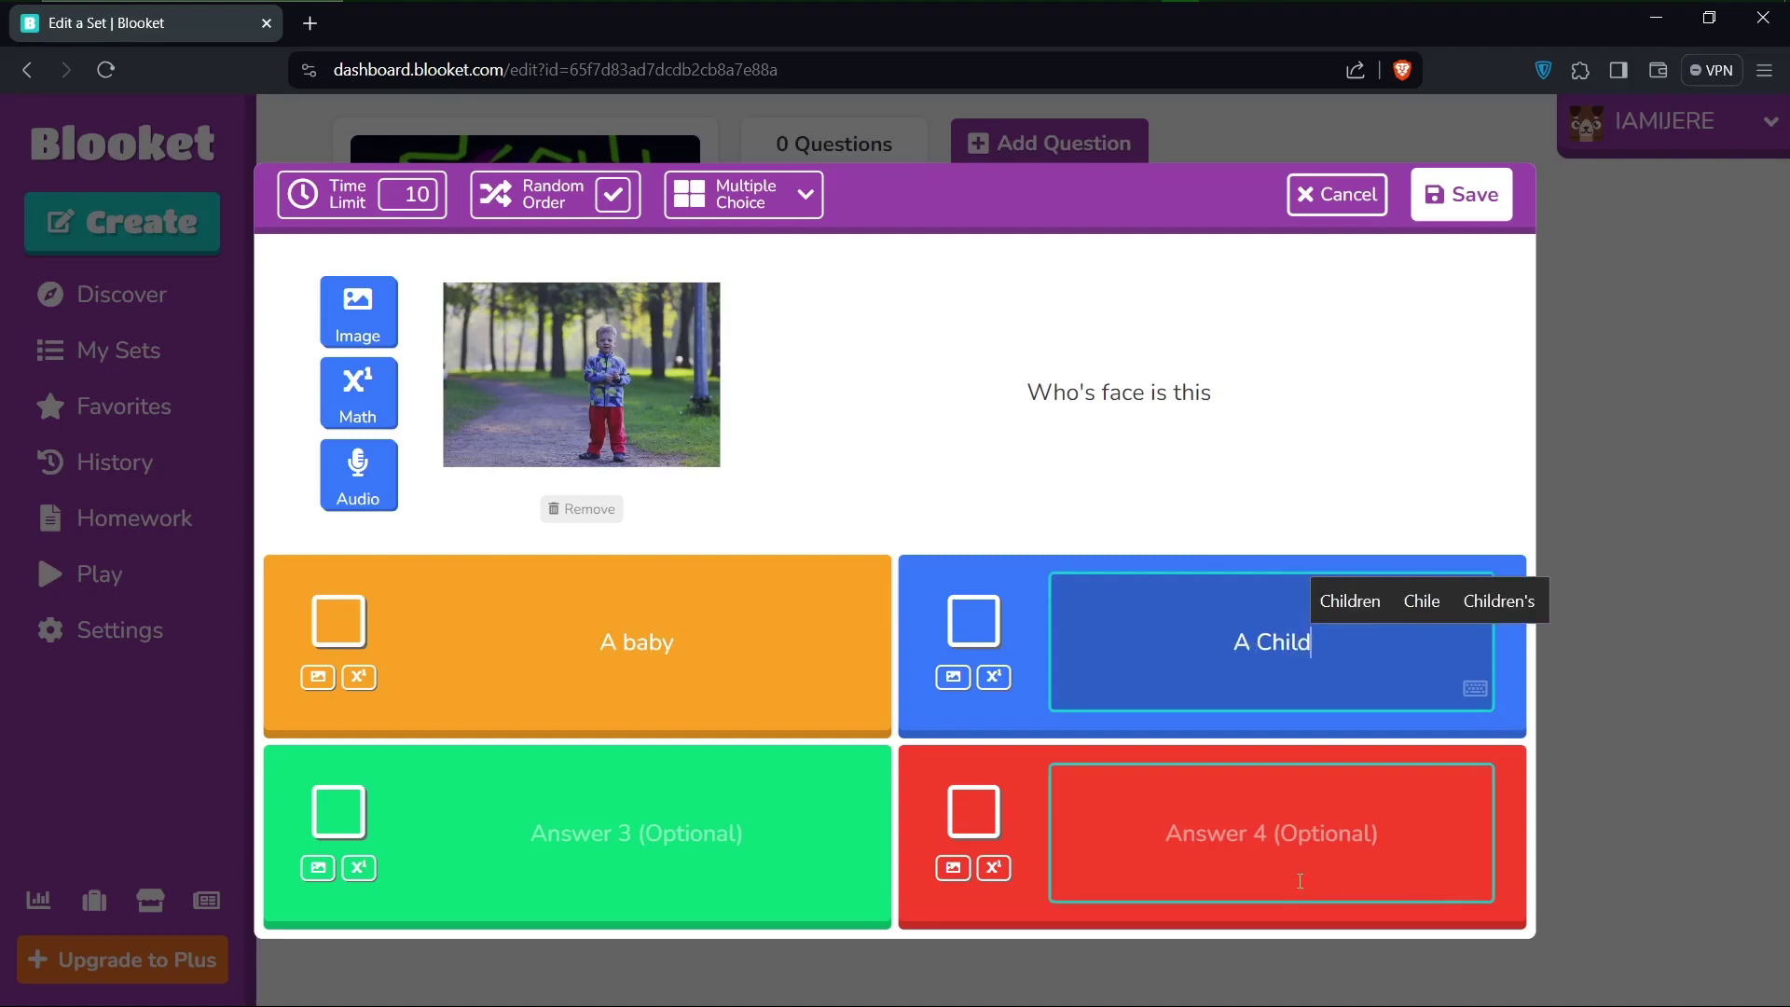
Enter "A Man" as the fourth answer and "A woman" as the third answer
{"action": "left_click", "coordinate": [1274, 826]}
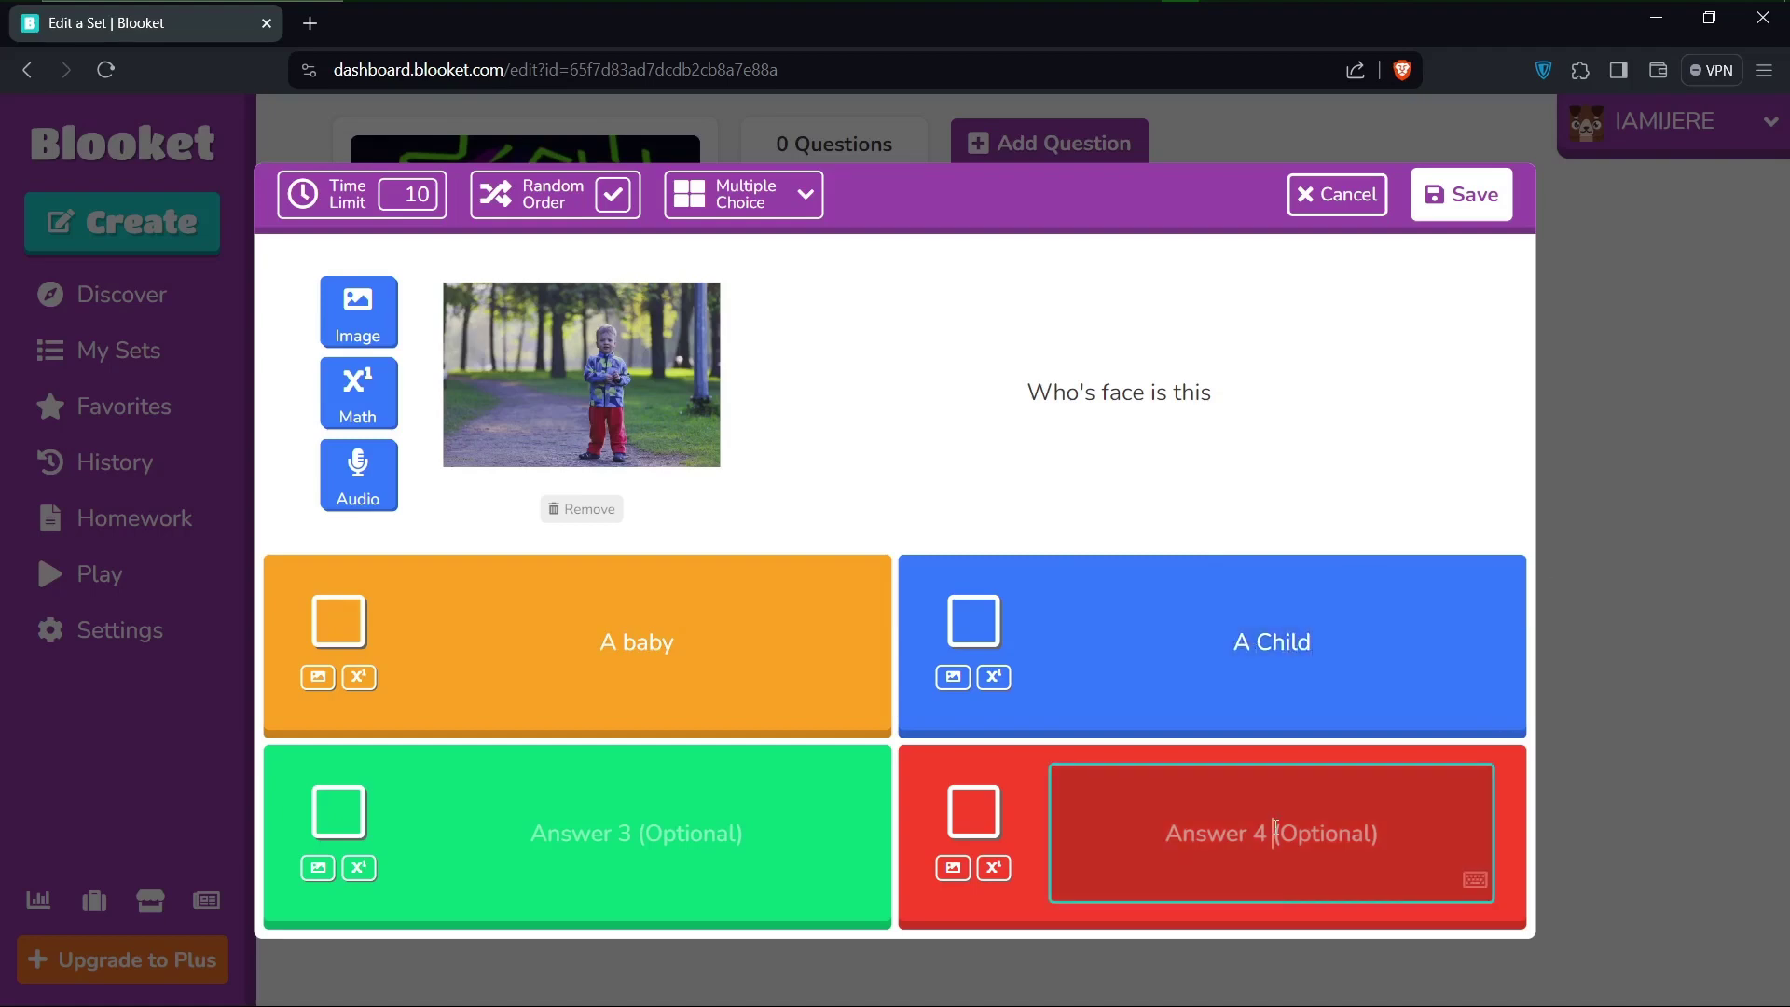
{"action": "type", "text": "A "}
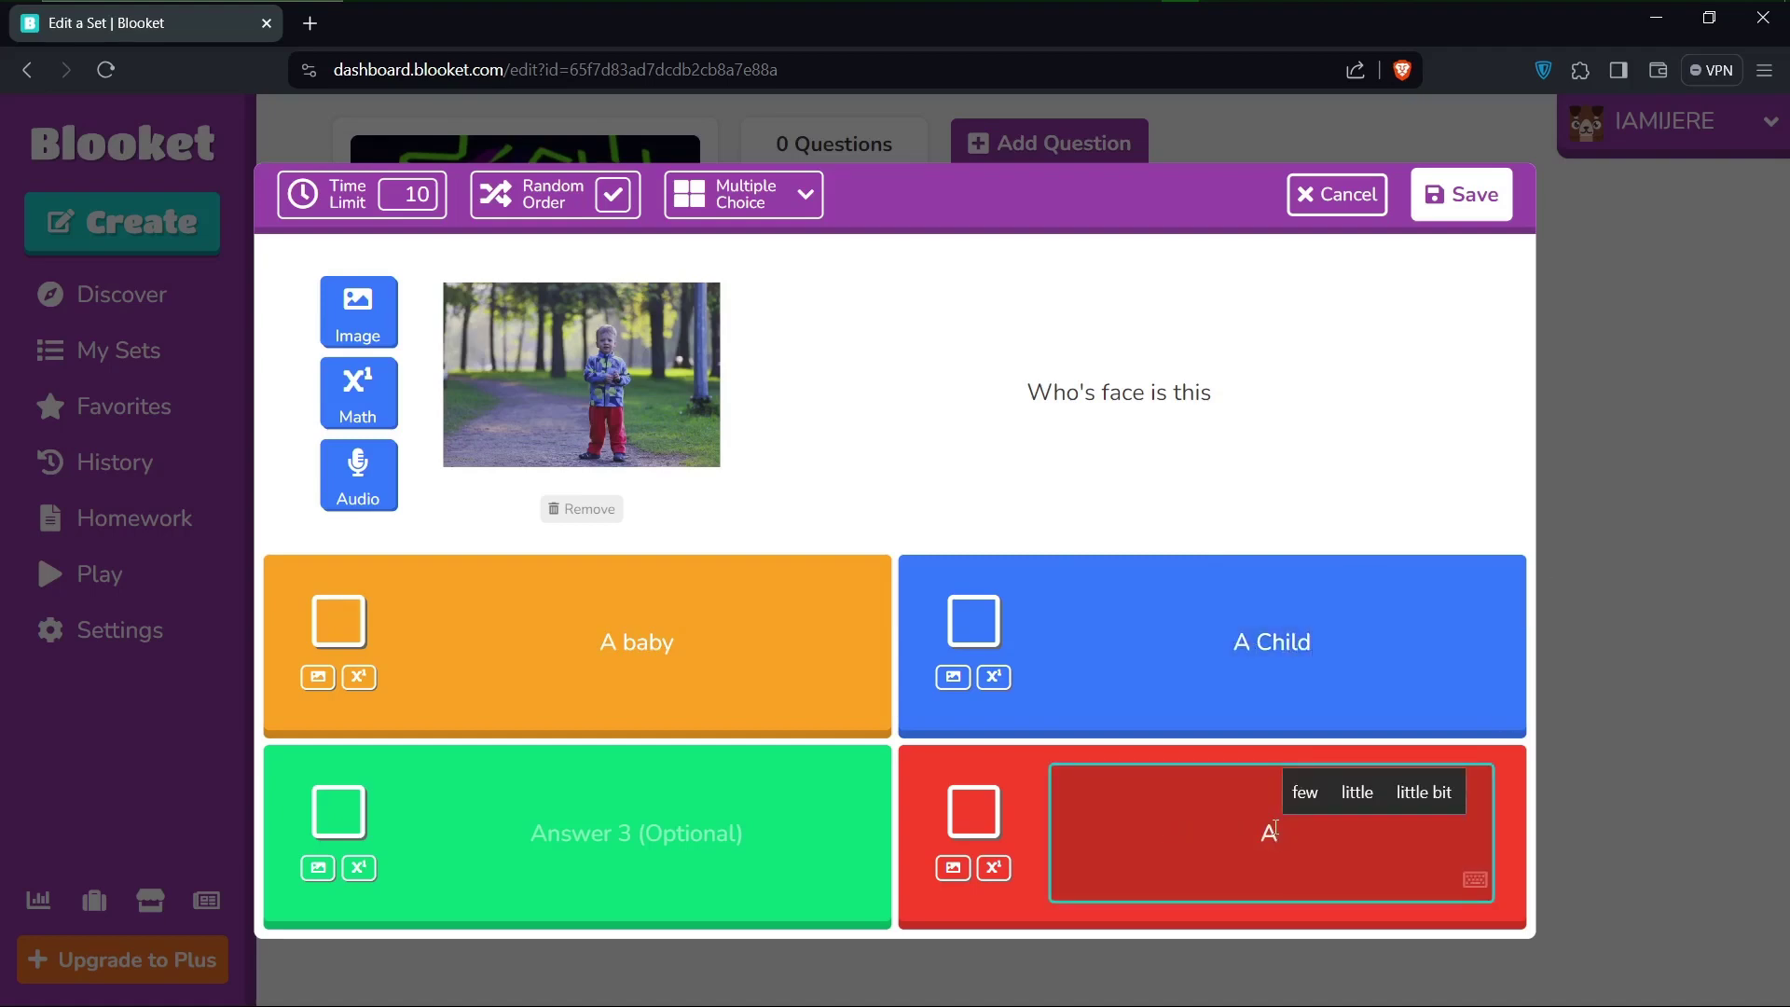
{"action": "type", "text": "Man"}
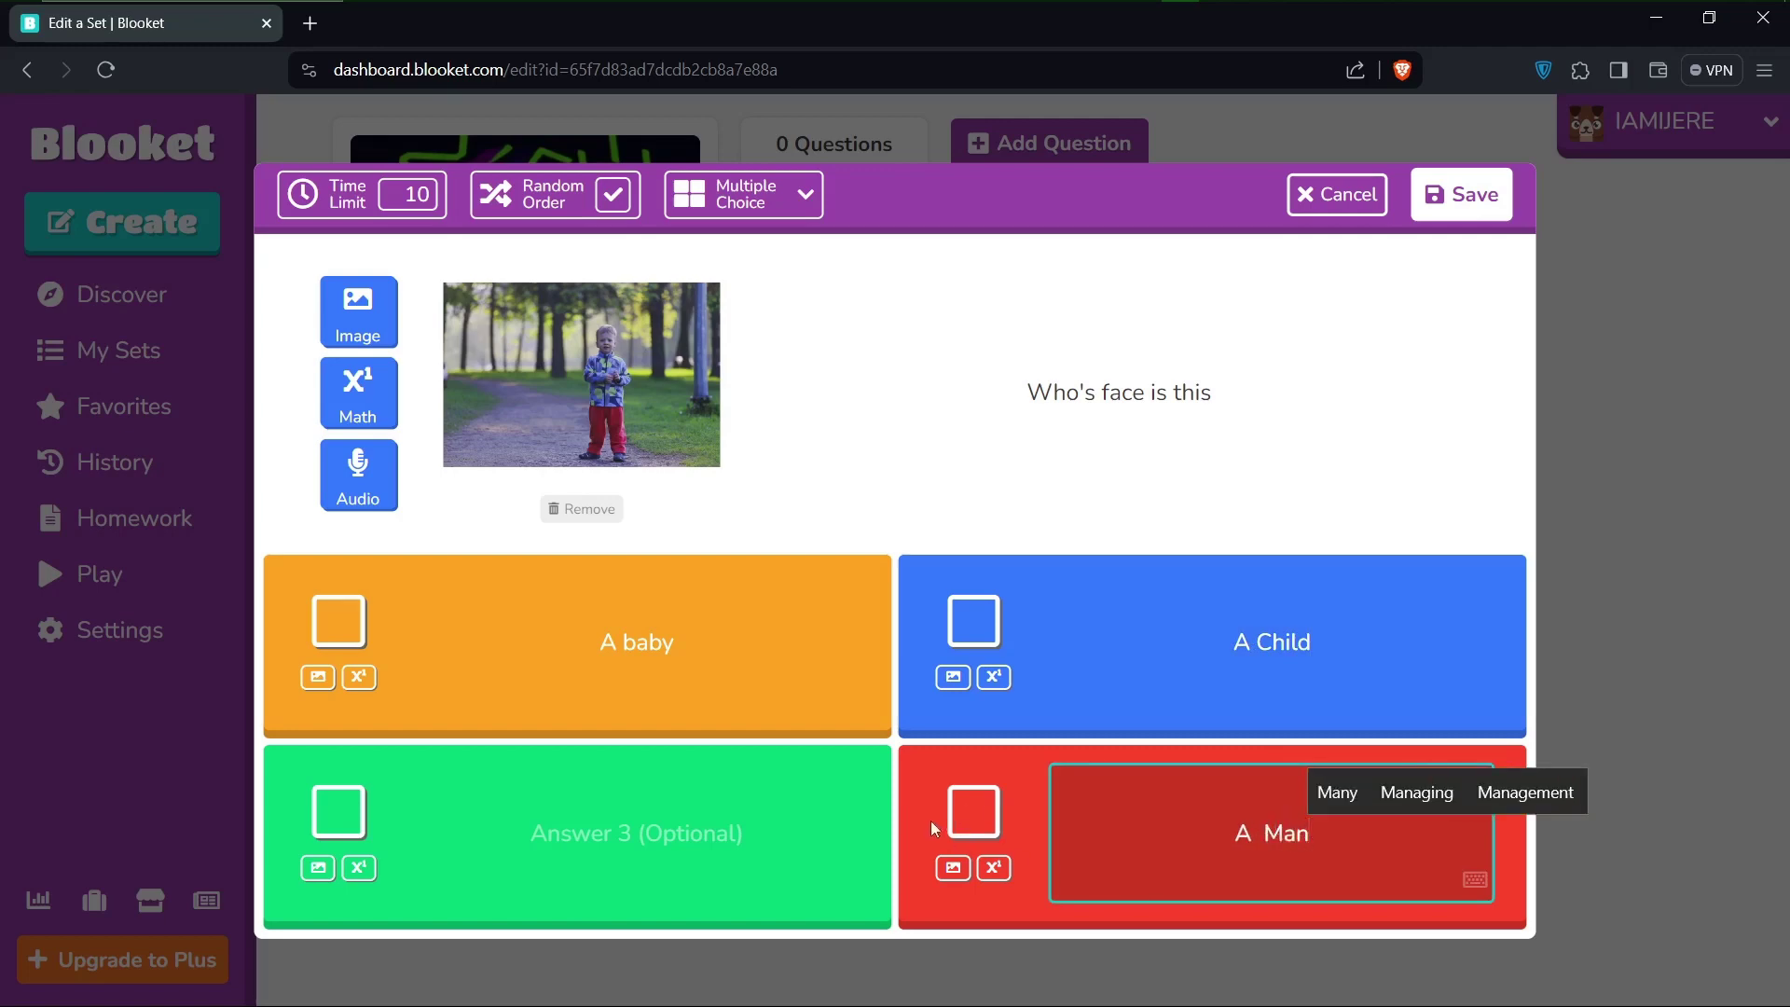
{"action": "left_click", "coordinate": [722, 827]}
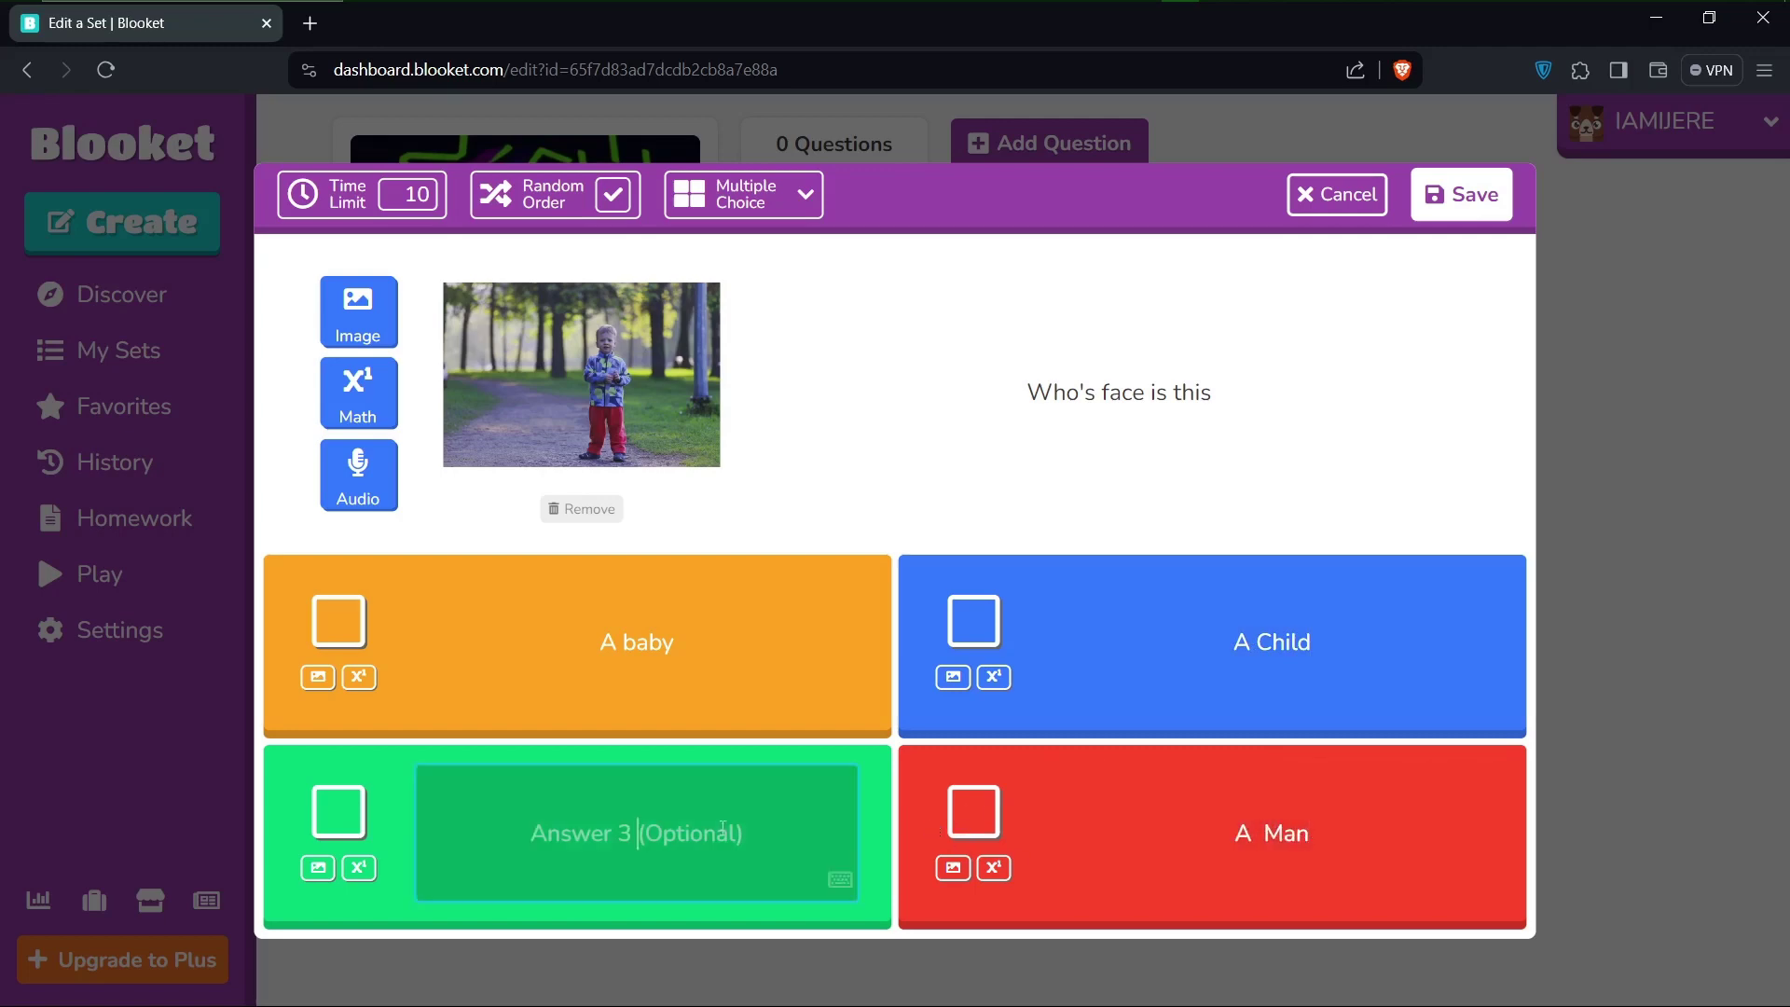
{"action": "type", "text": "A"}
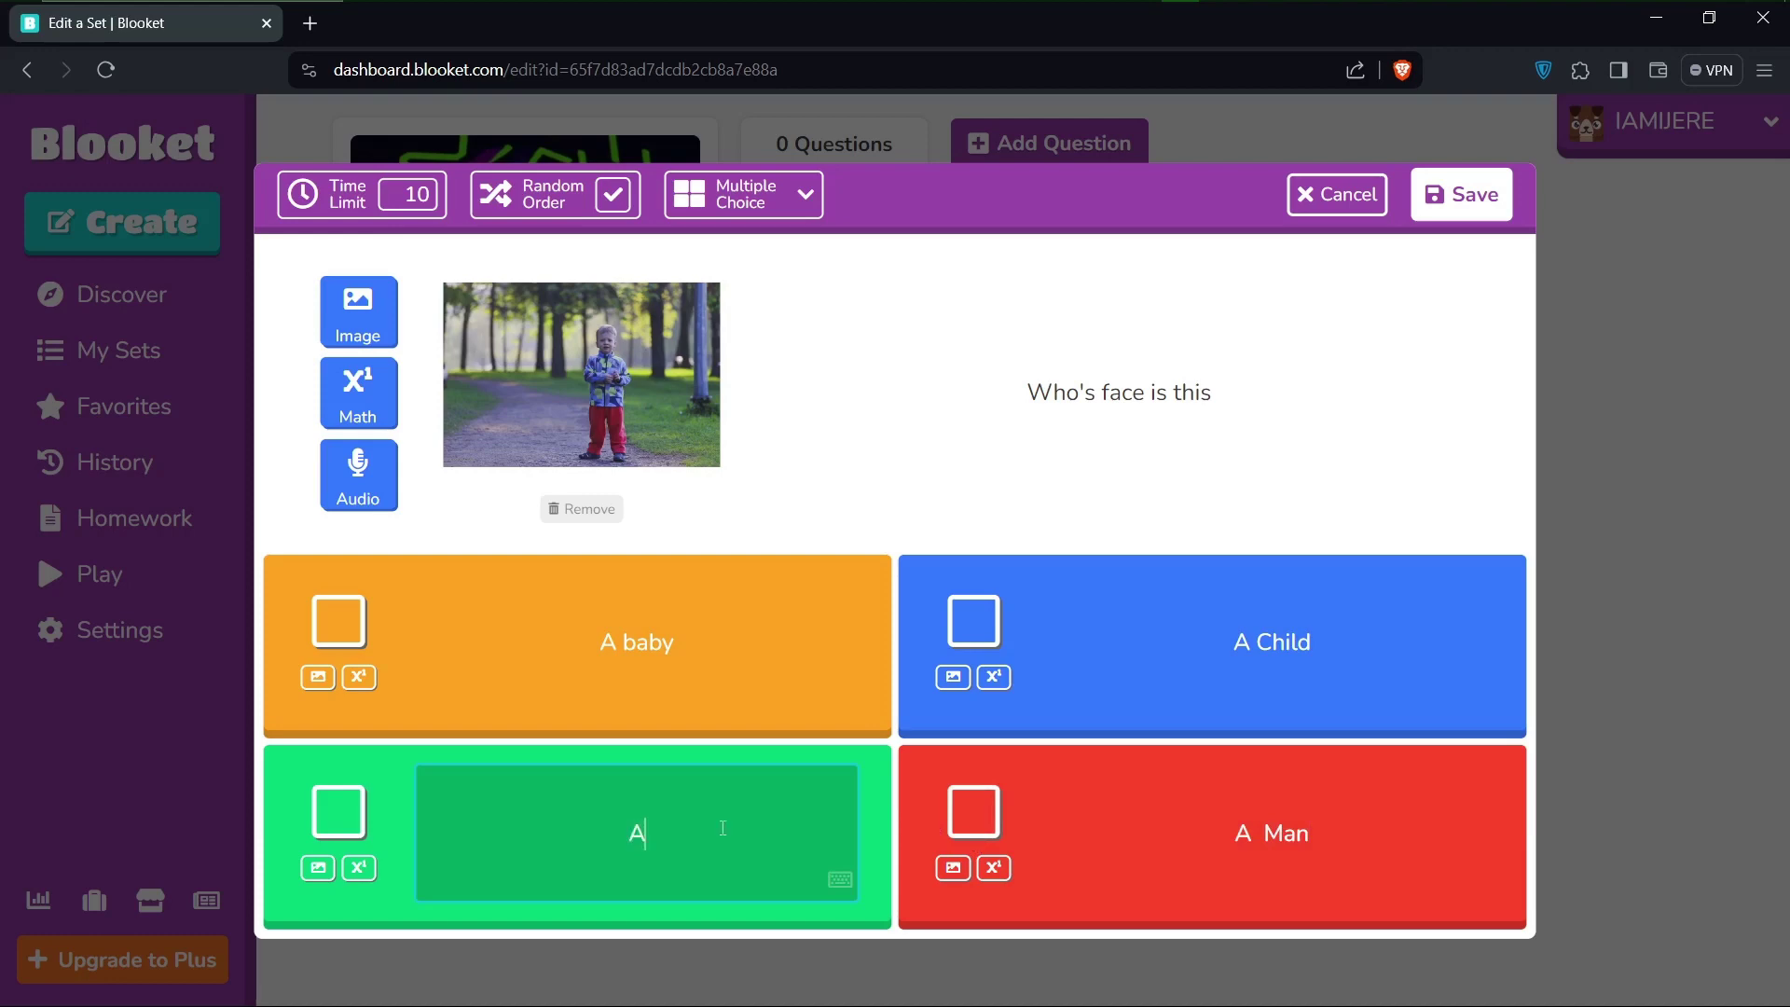
{"action": "type", "text": " woman"}
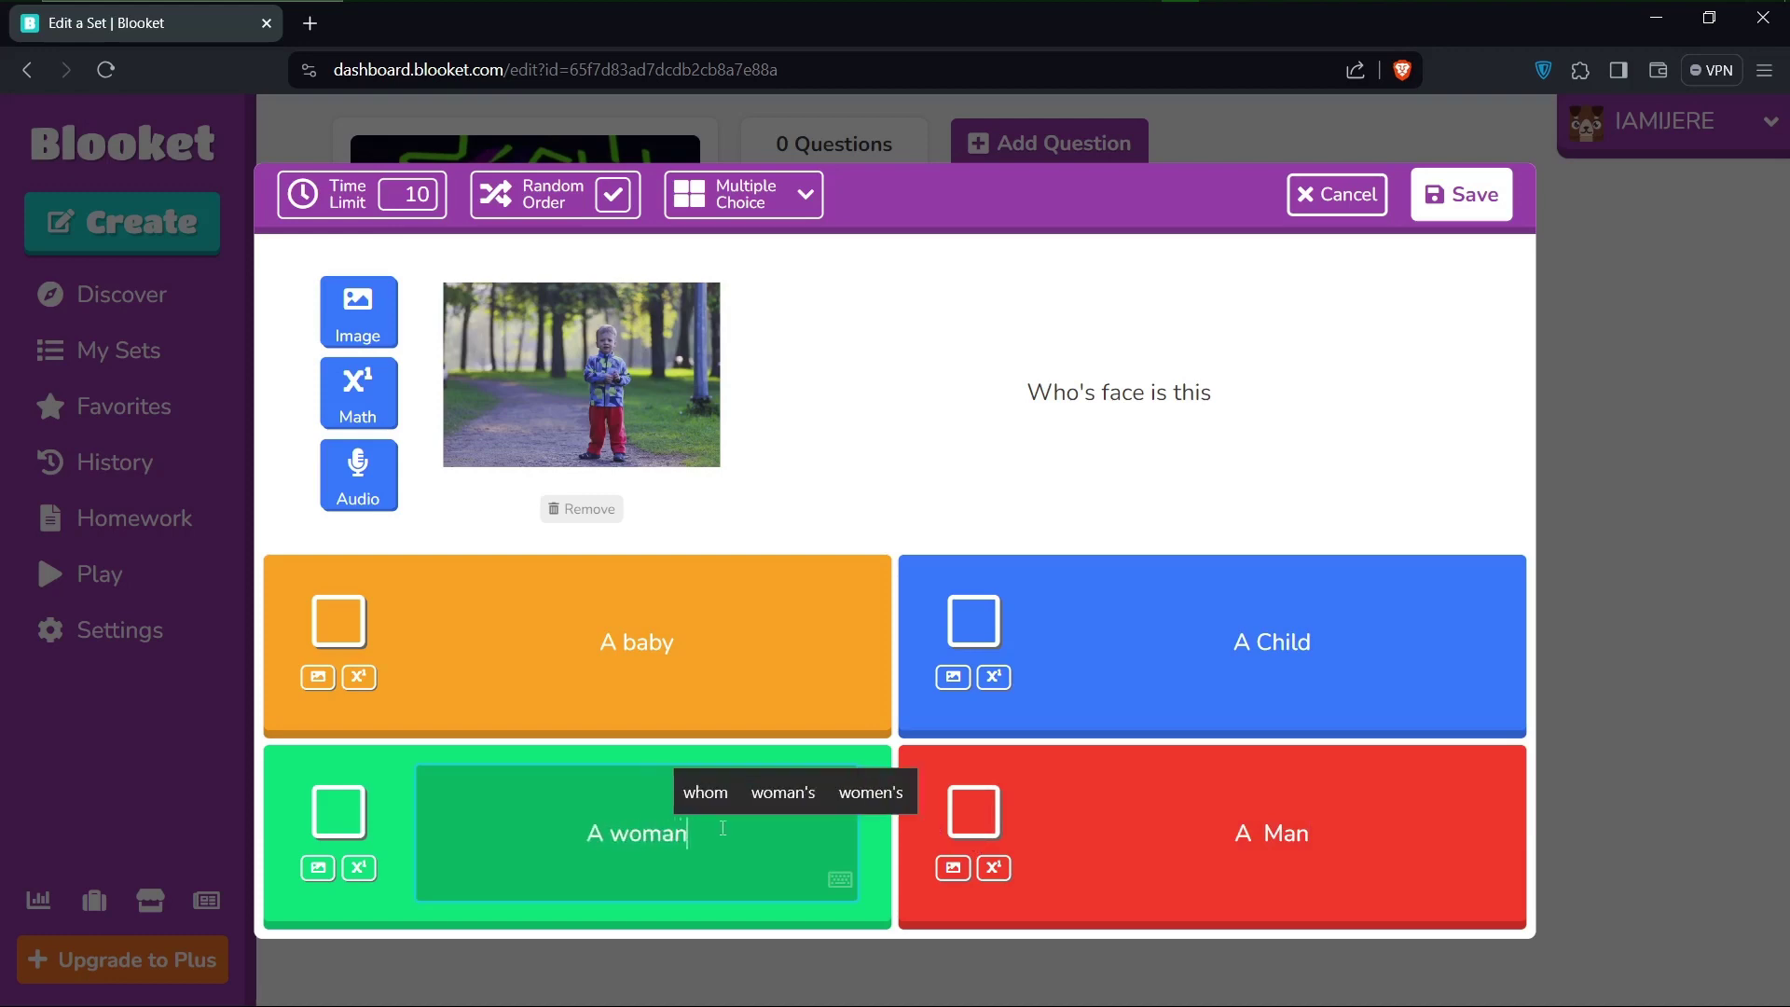
Change the first answer to "A Animal" and mark it as correct
{"action": "double_click", "coordinate": [653, 641]}
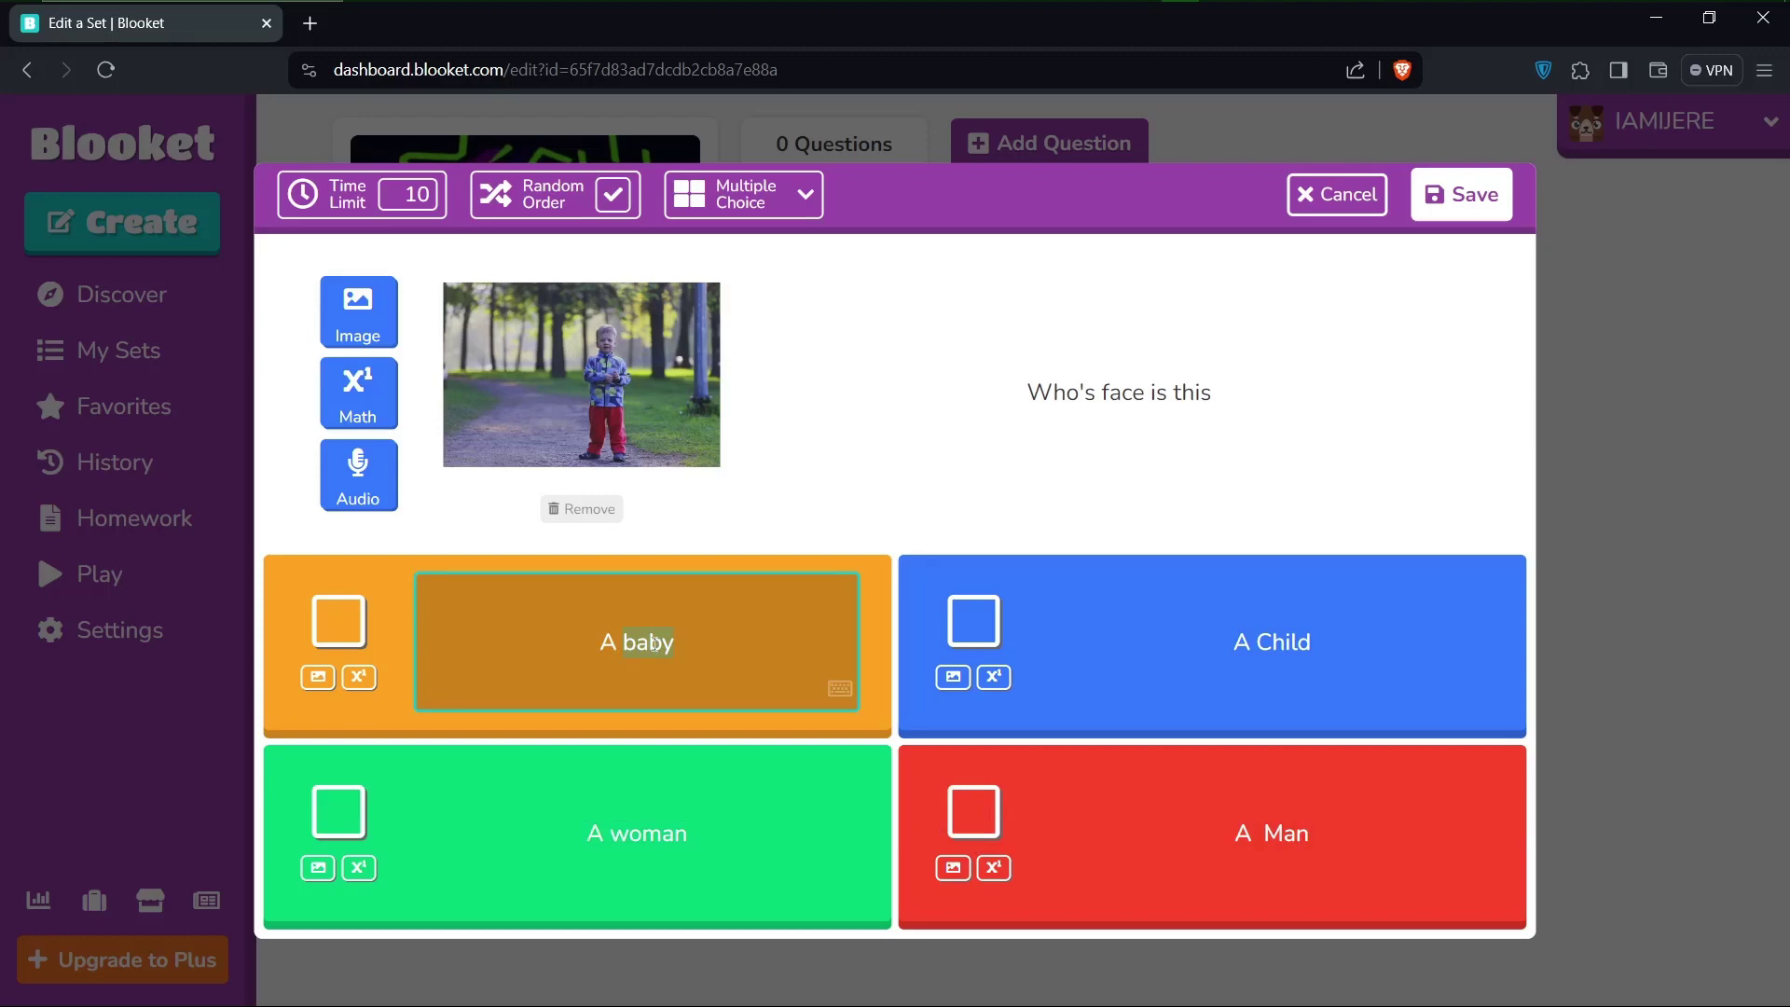
{"action": "type", "text": "A An"}
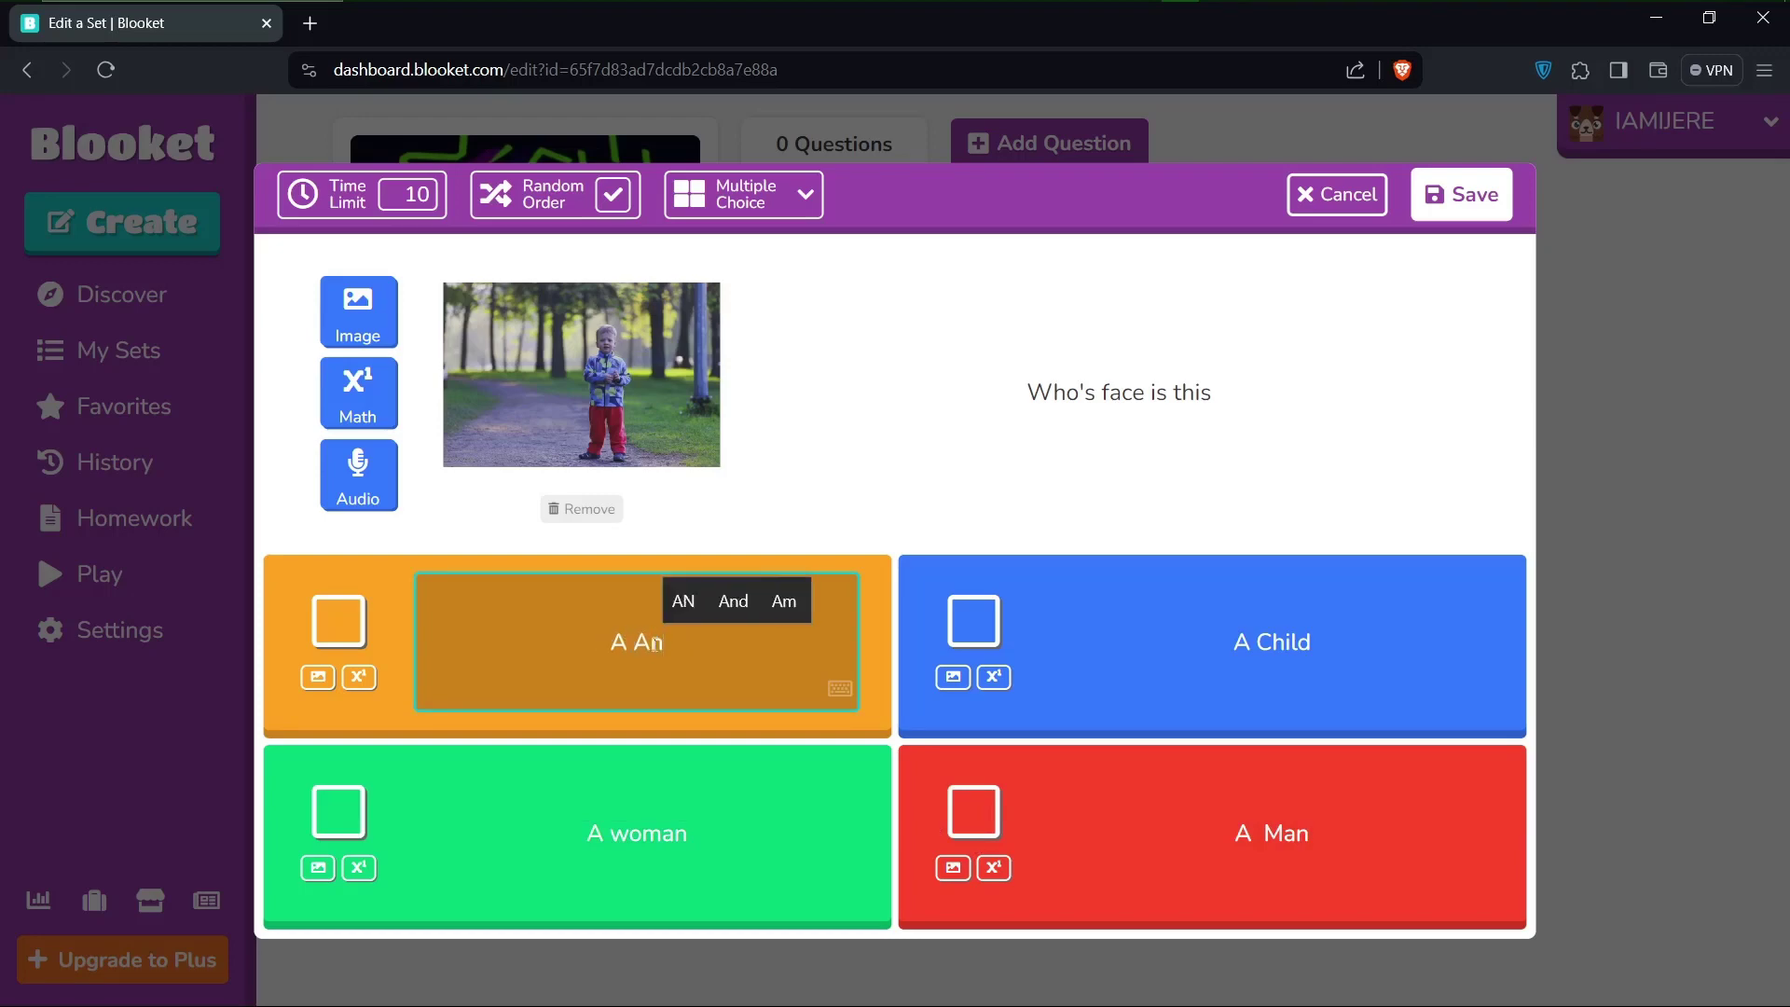
{"action": "type", "text": "imal"}
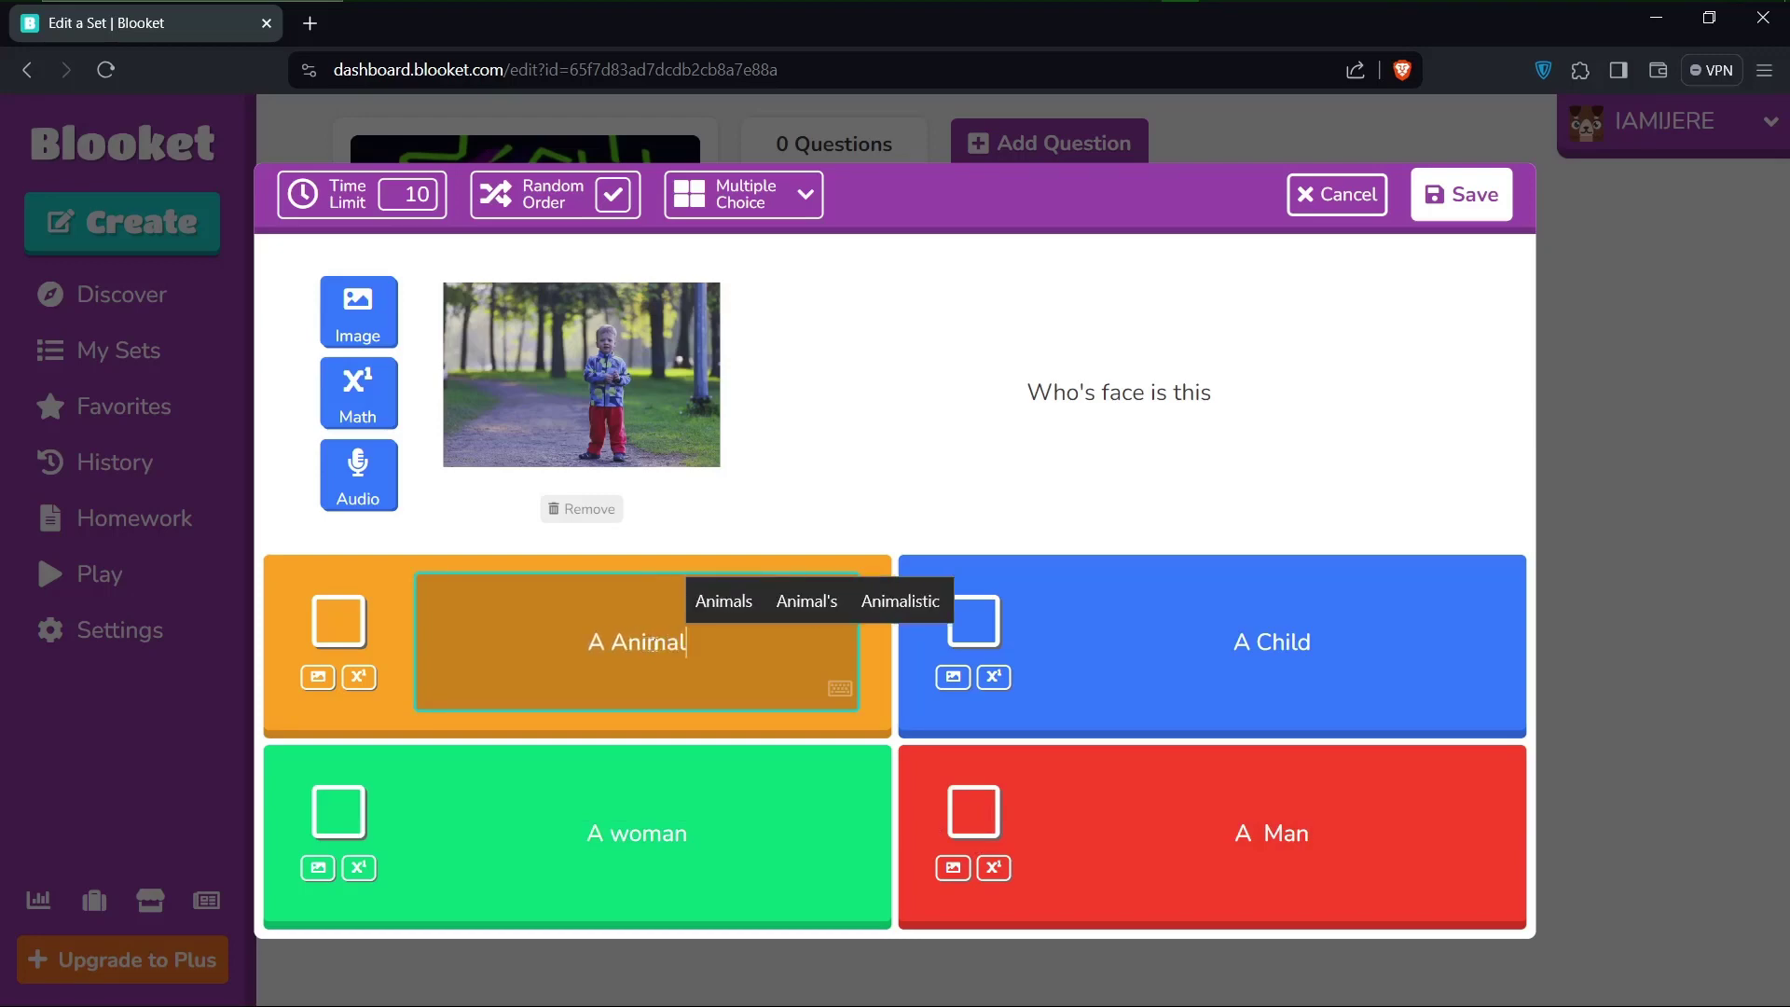
{"action": "left_click", "coordinate": [1222, 663]}
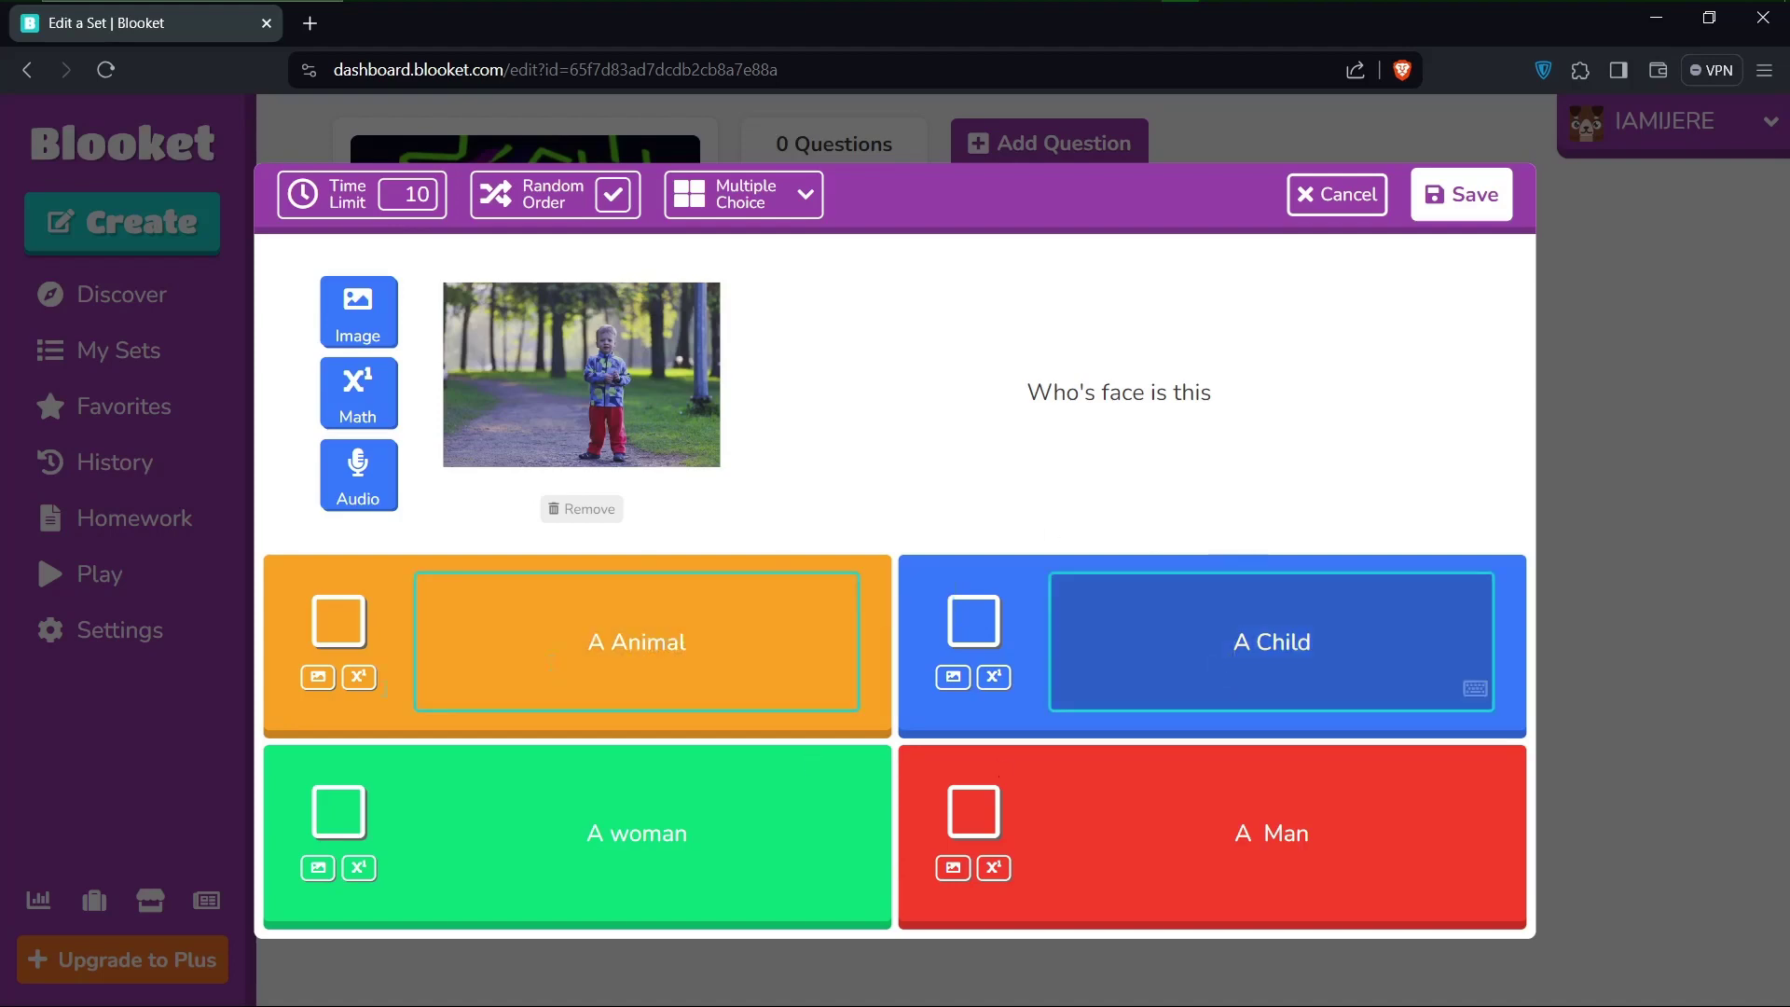
{"action": "left_click", "coordinate": [323, 614]}
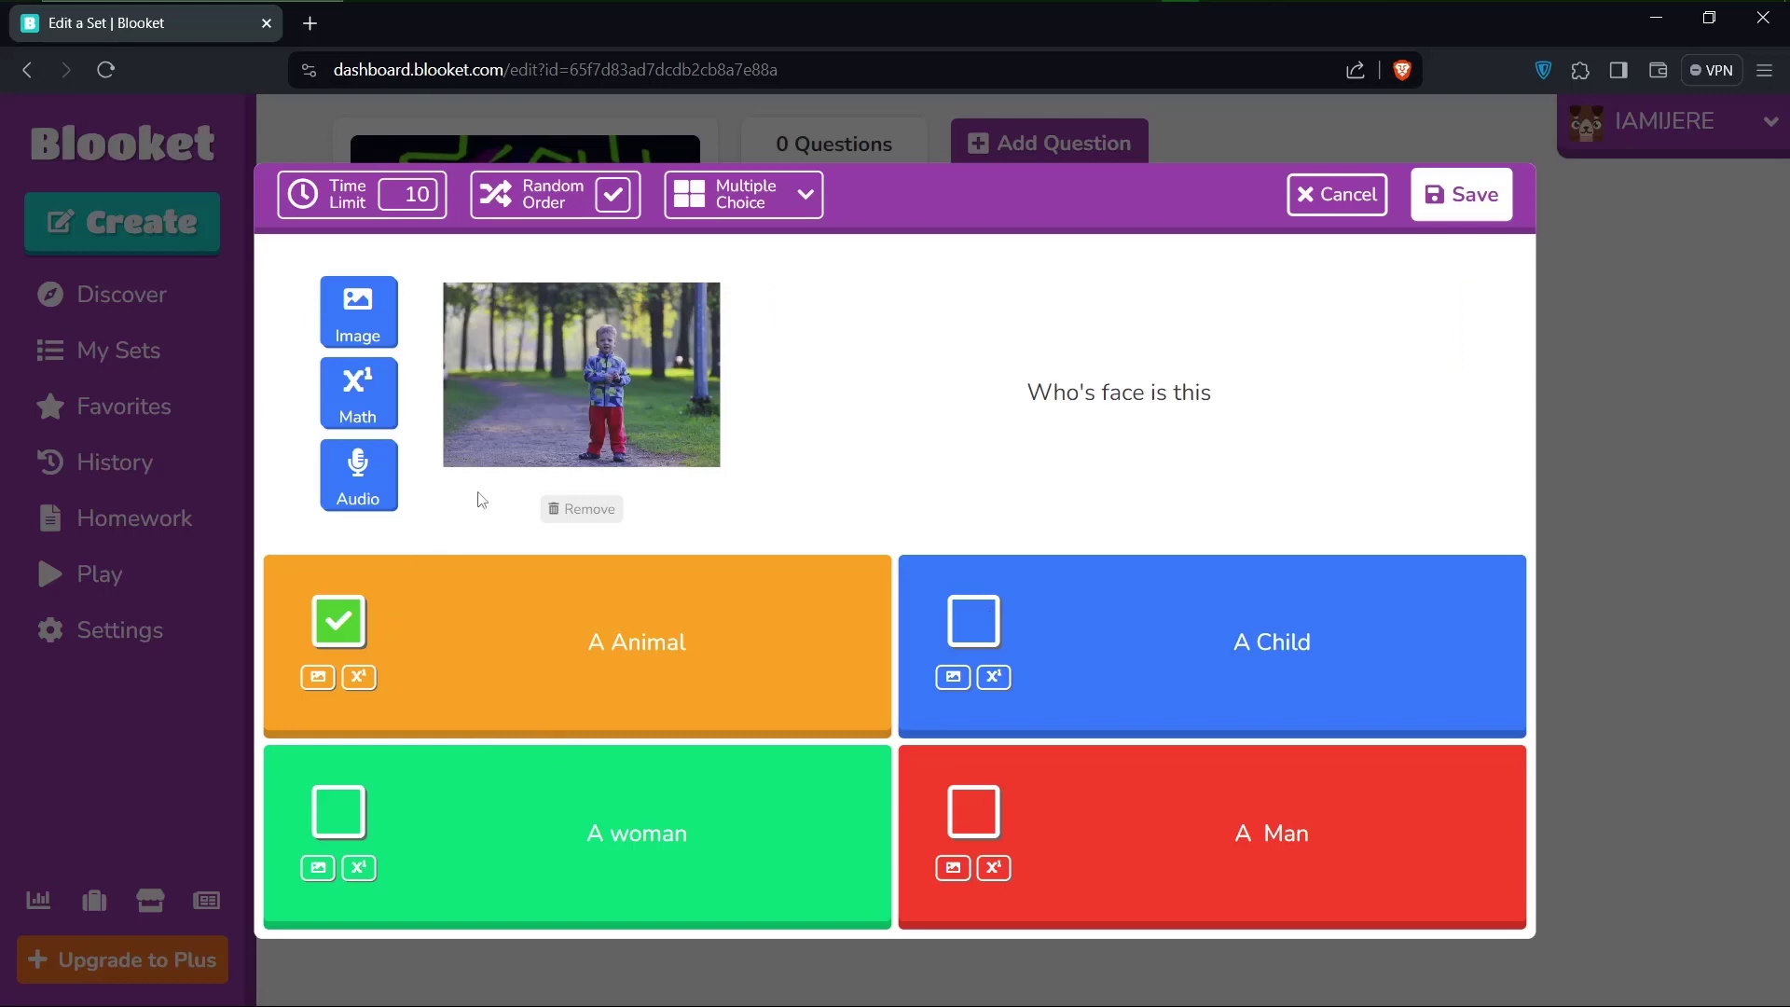
Look at the question's equation editor and the image option for the first answer, closing both without adding anything
{"action": "left_click", "coordinate": [351, 409]}
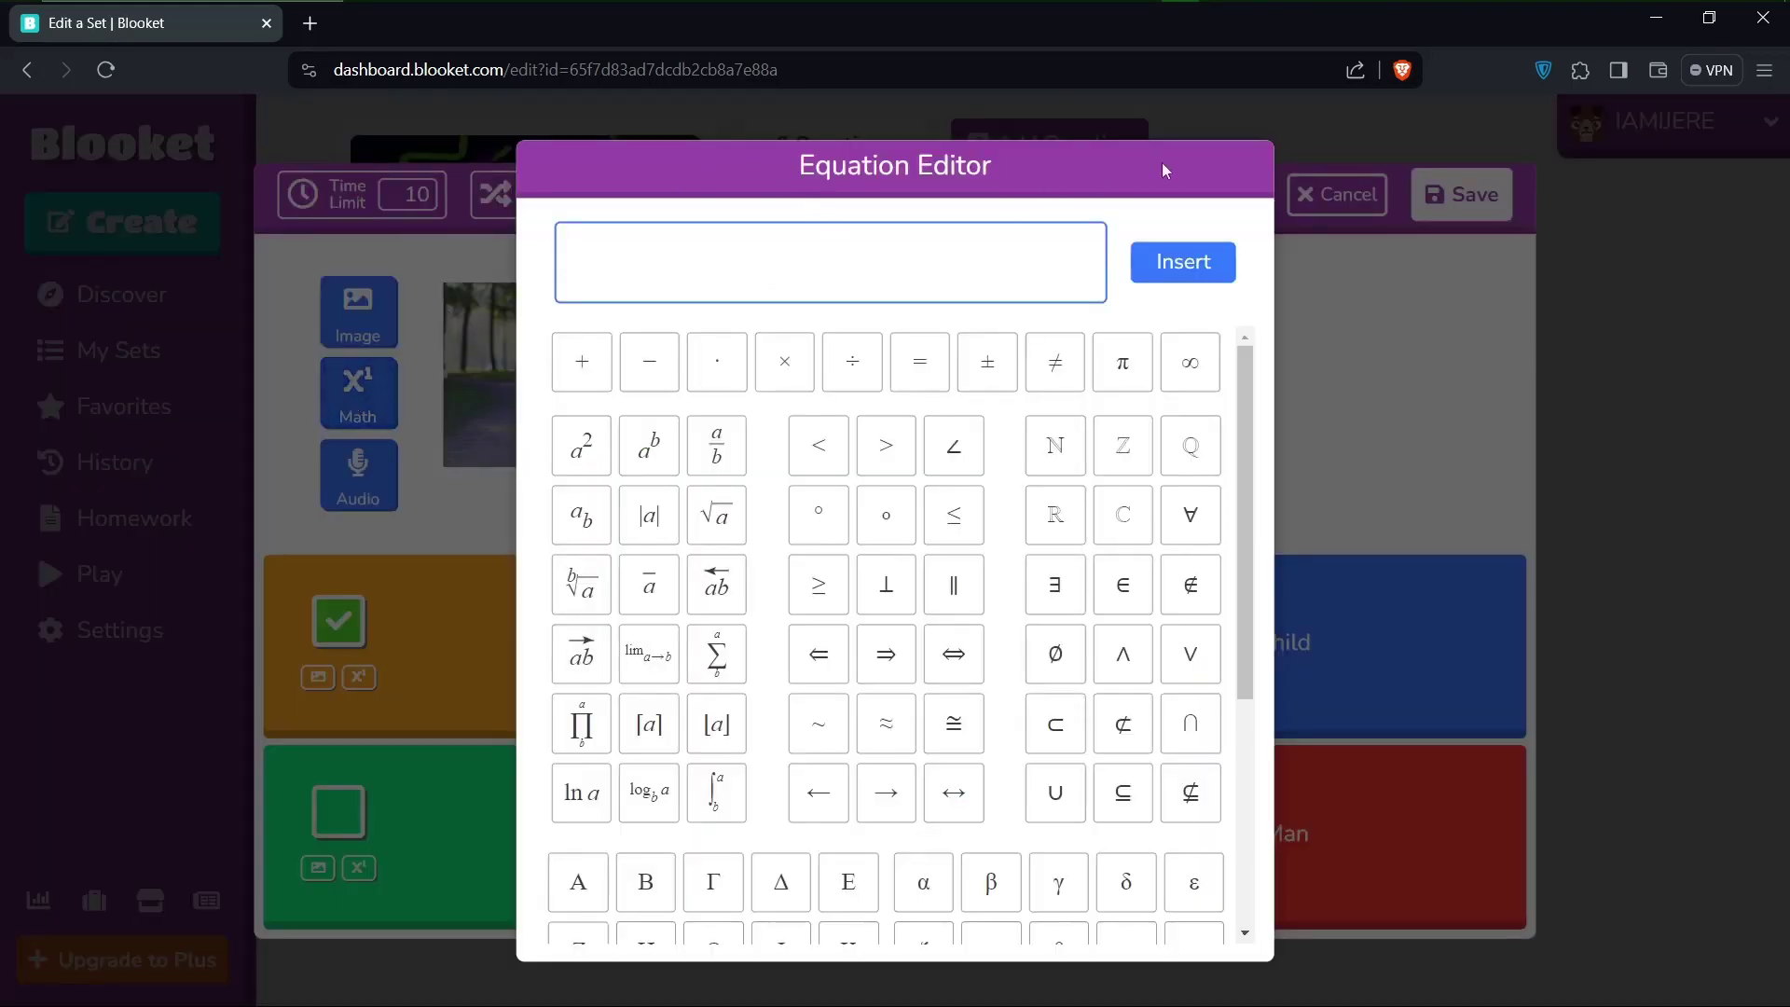
{"action": "left_click", "coordinate": [1379, 404]}
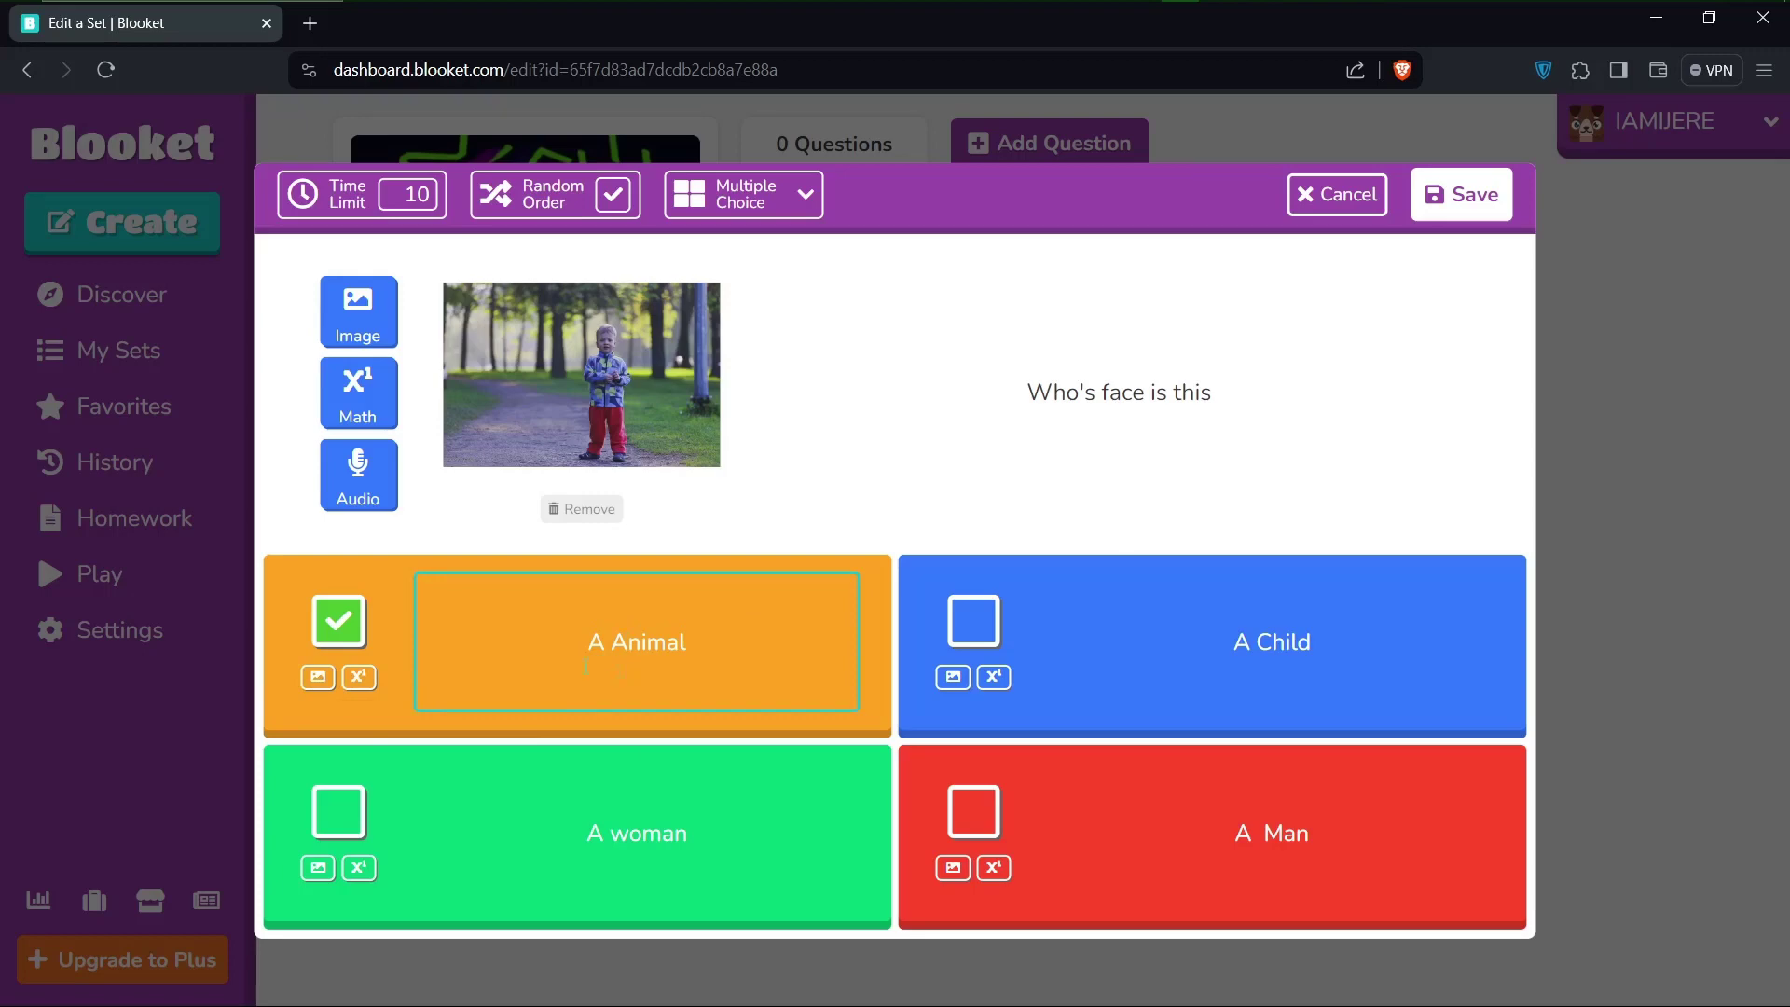
{"action": "left_click", "coordinate": [318, 678]}
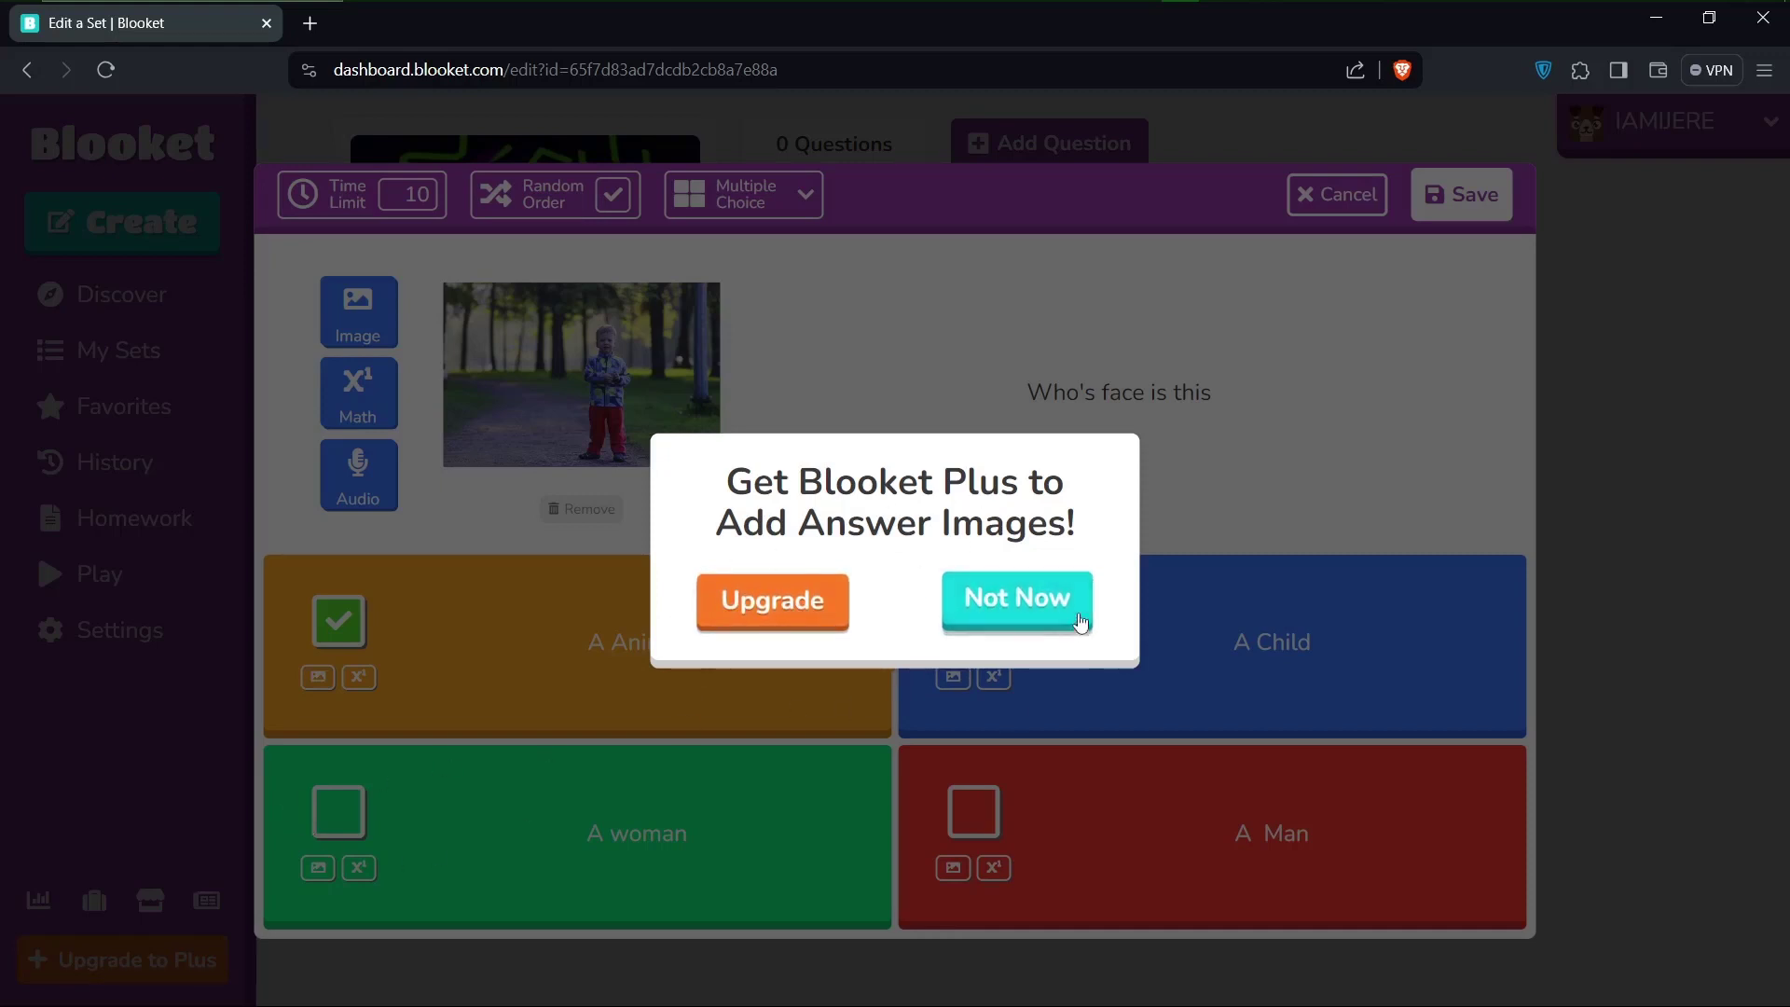
{"action": "left_click", "coordinate": [986, 624]}
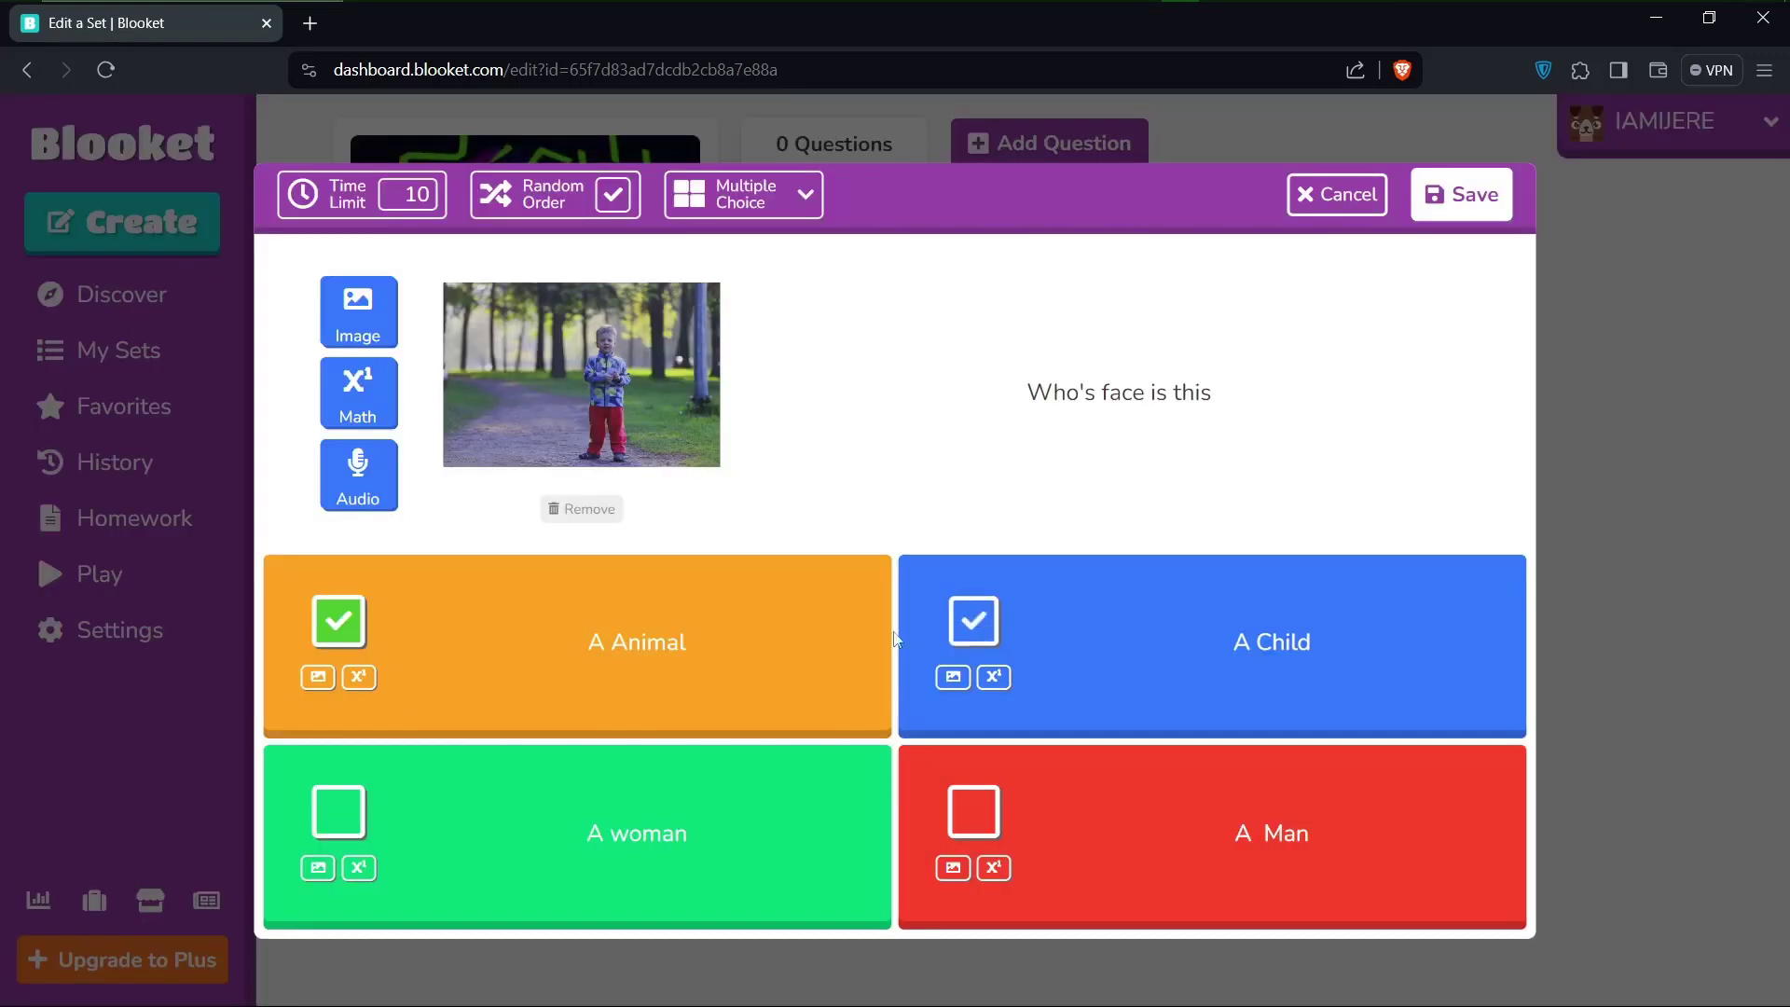
Save the question and show the answers in the set's question list
{"action": "left_click", "coordinate": [1444, 205]}
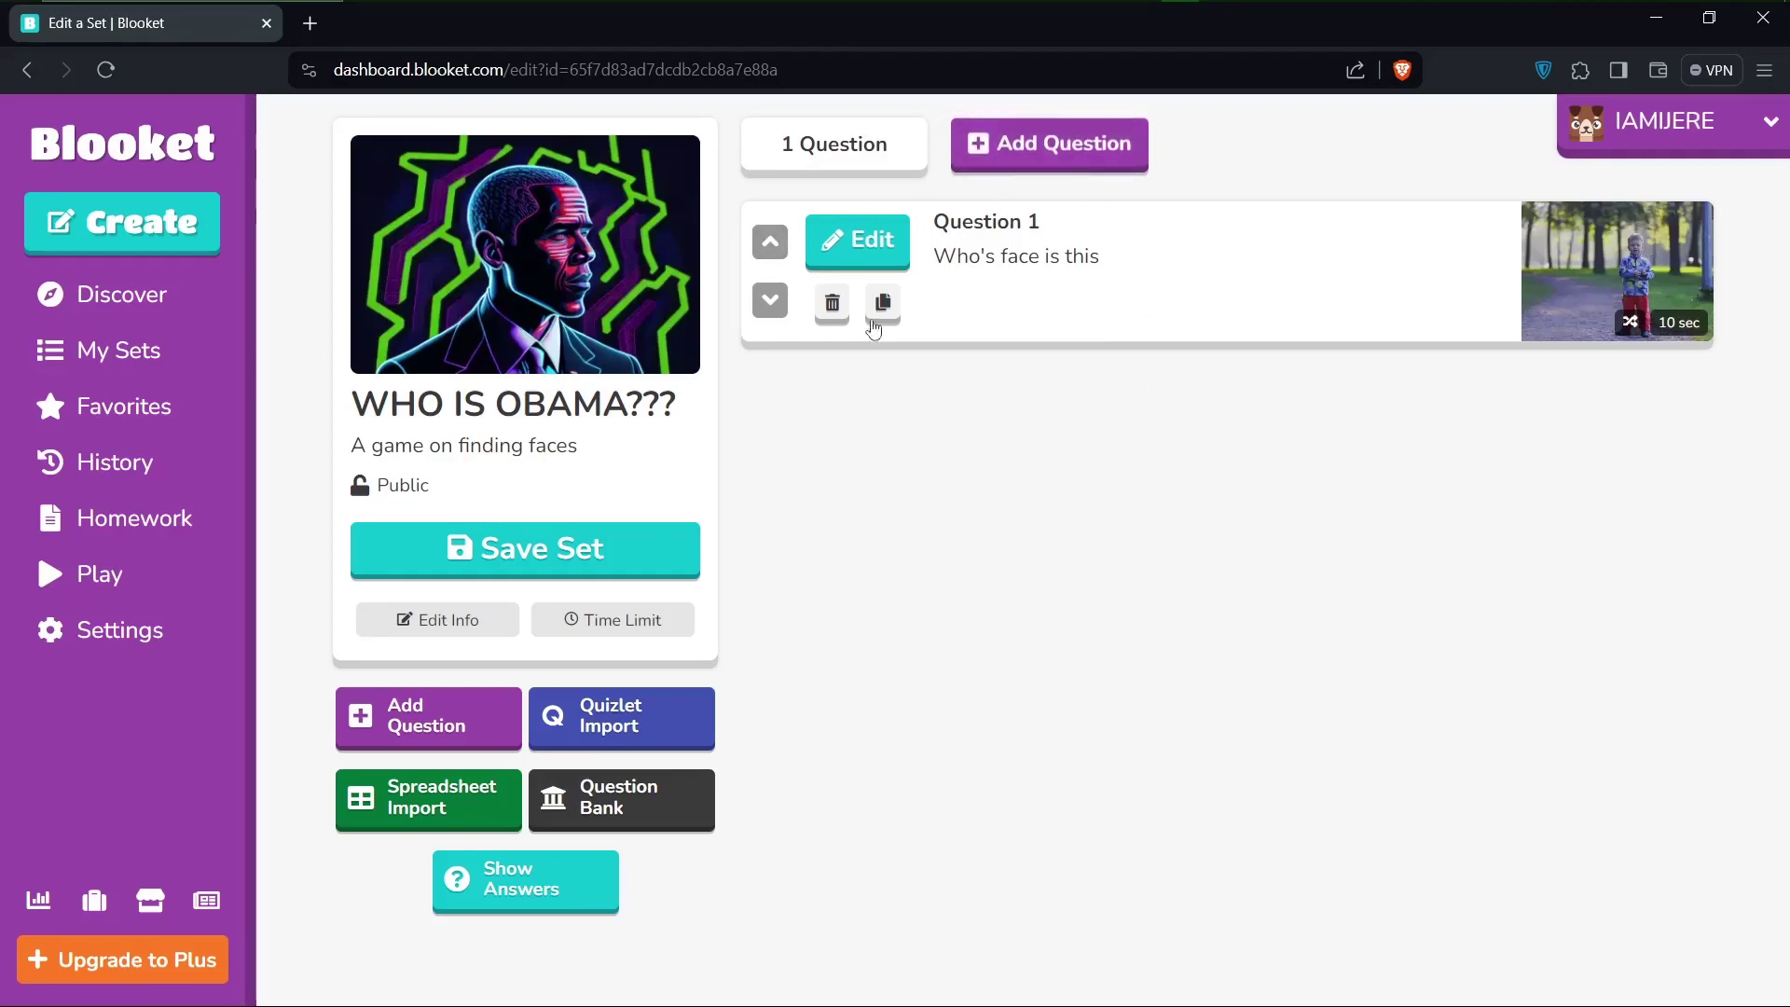
{"action": "left_click", "coordinate": [550, 880]}
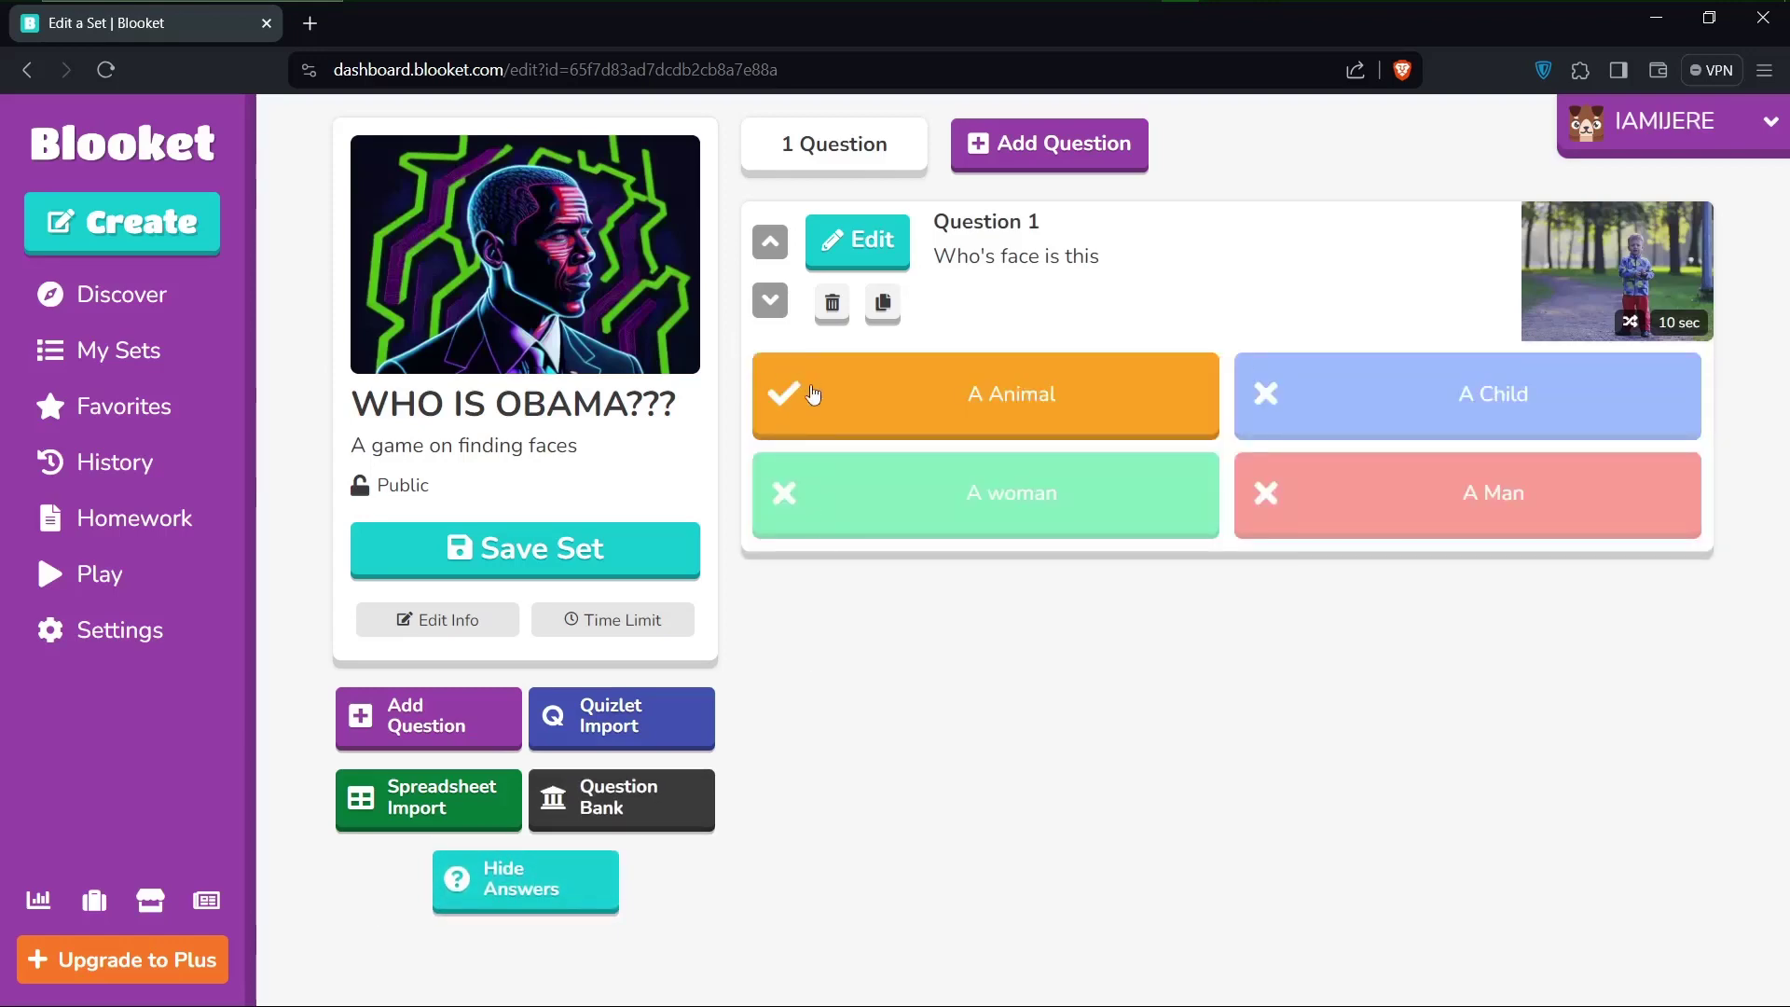
Edit Question 1 so that "A Child" is the correct answer instead of "A Animal", and save the question
{"action": "left_click", "coordinate": [862, 240]}
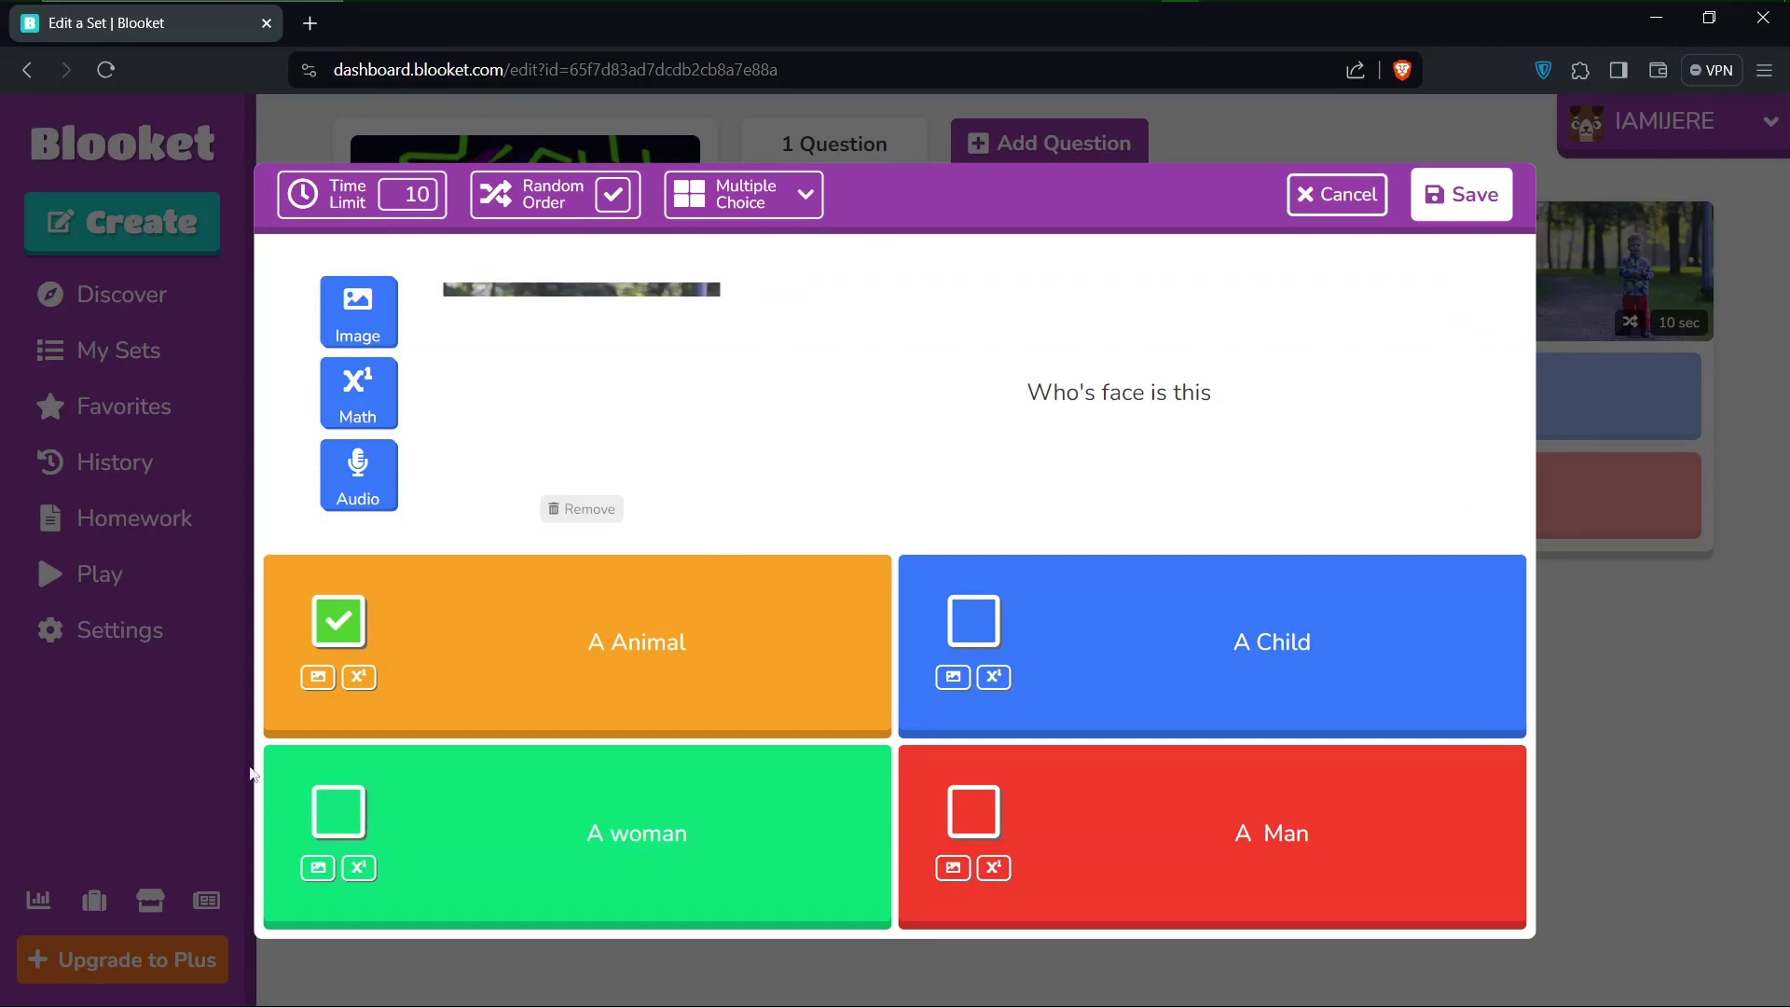
{"action": "left_click", "coordinate": [973, 620]}
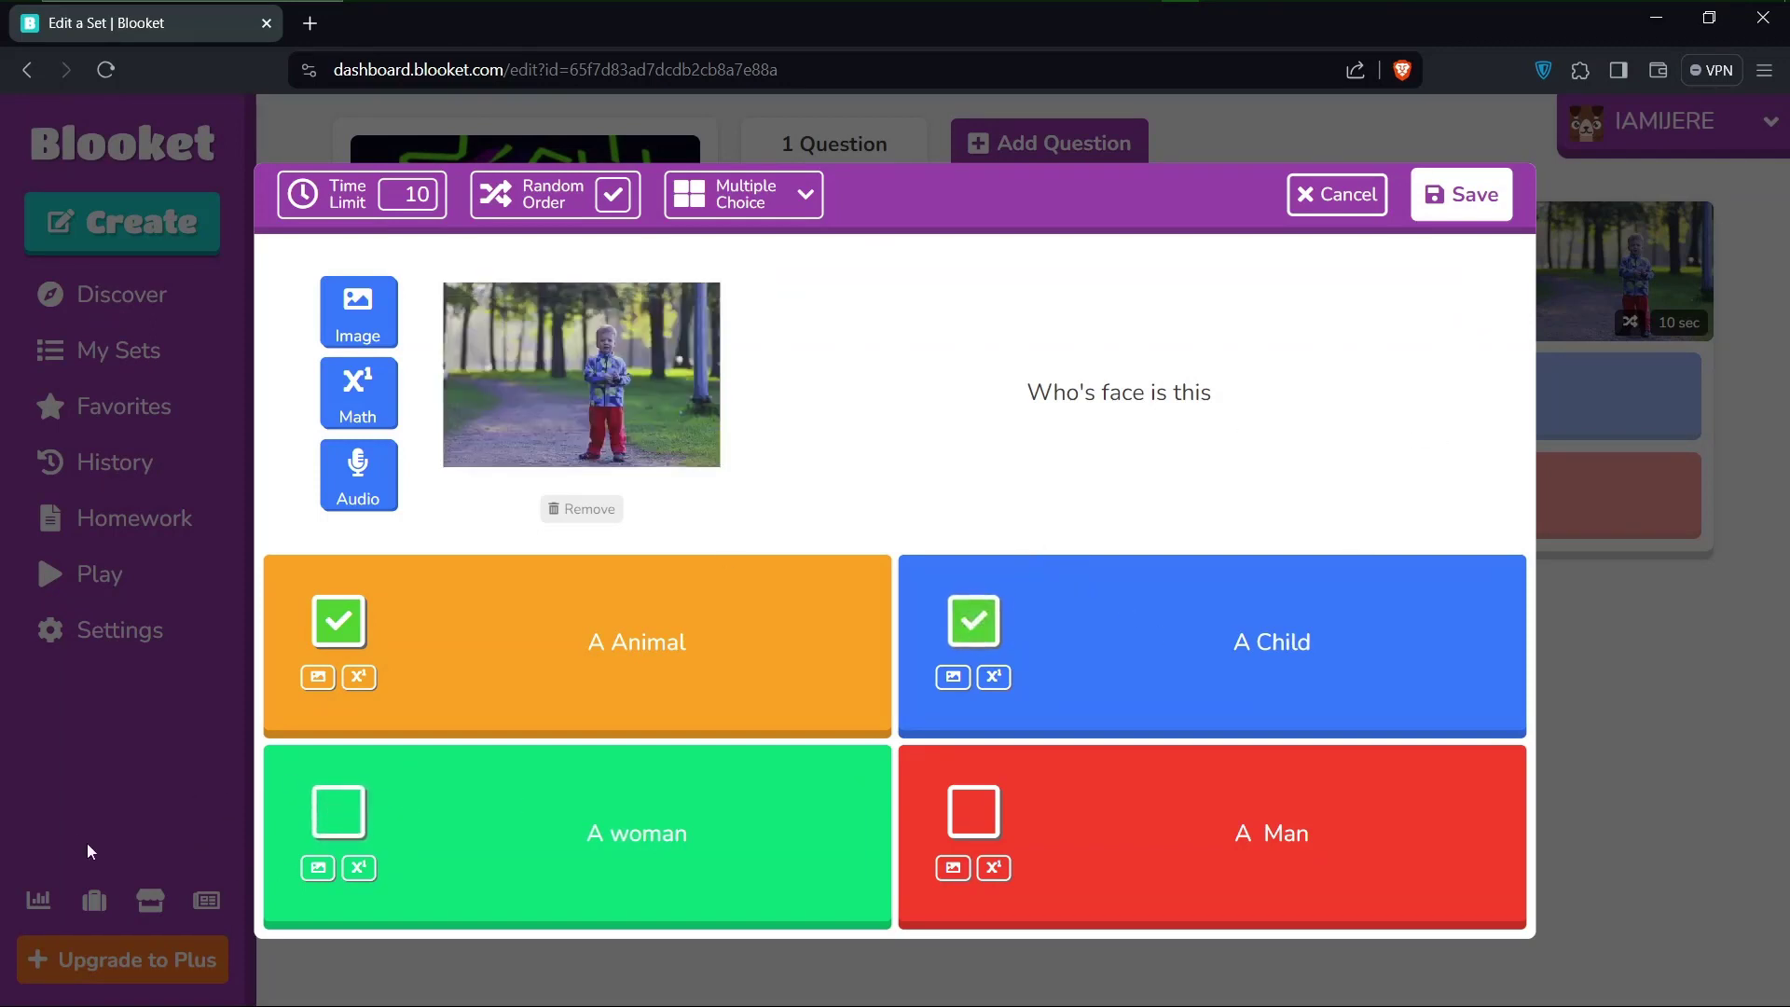
{"action": "left_click", "coordinate": [338, 619]}
{"action": "left_click", "coordinate": [1442, 207]}
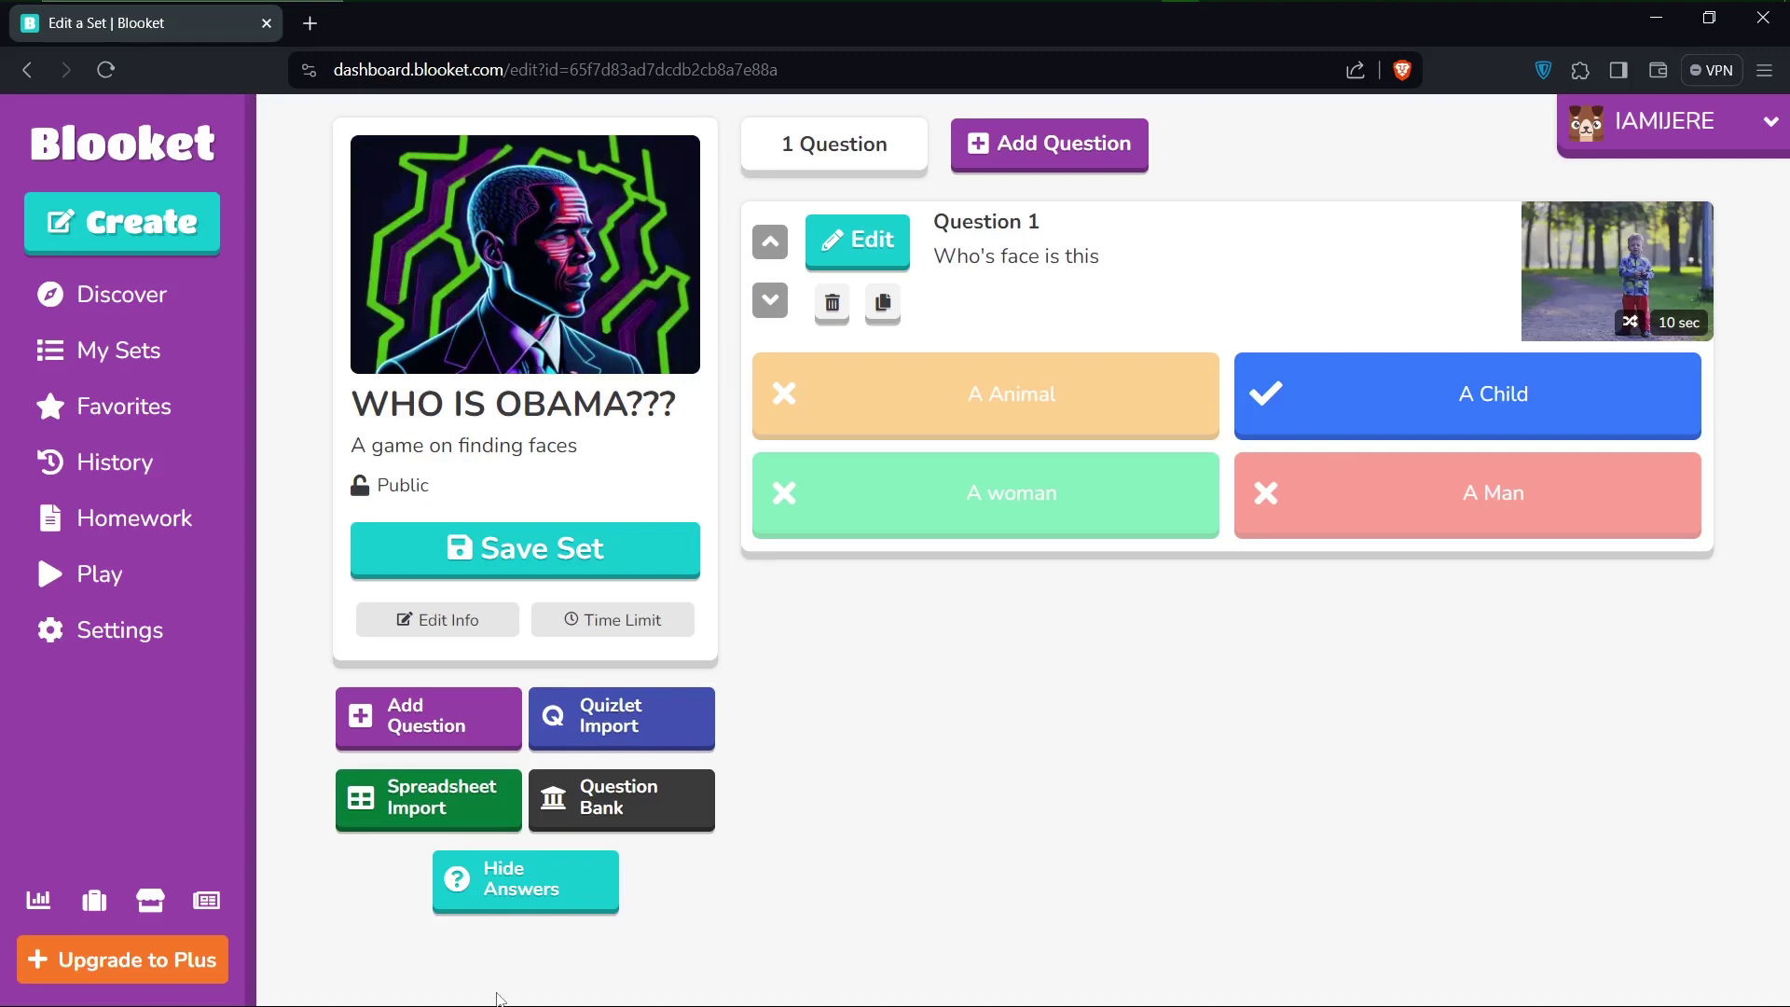
Hide the answers, save the WHO IS OBAMA??? set, and postpone the welcome tour
{"action": "left_click", "coordinate": [503, 880]}
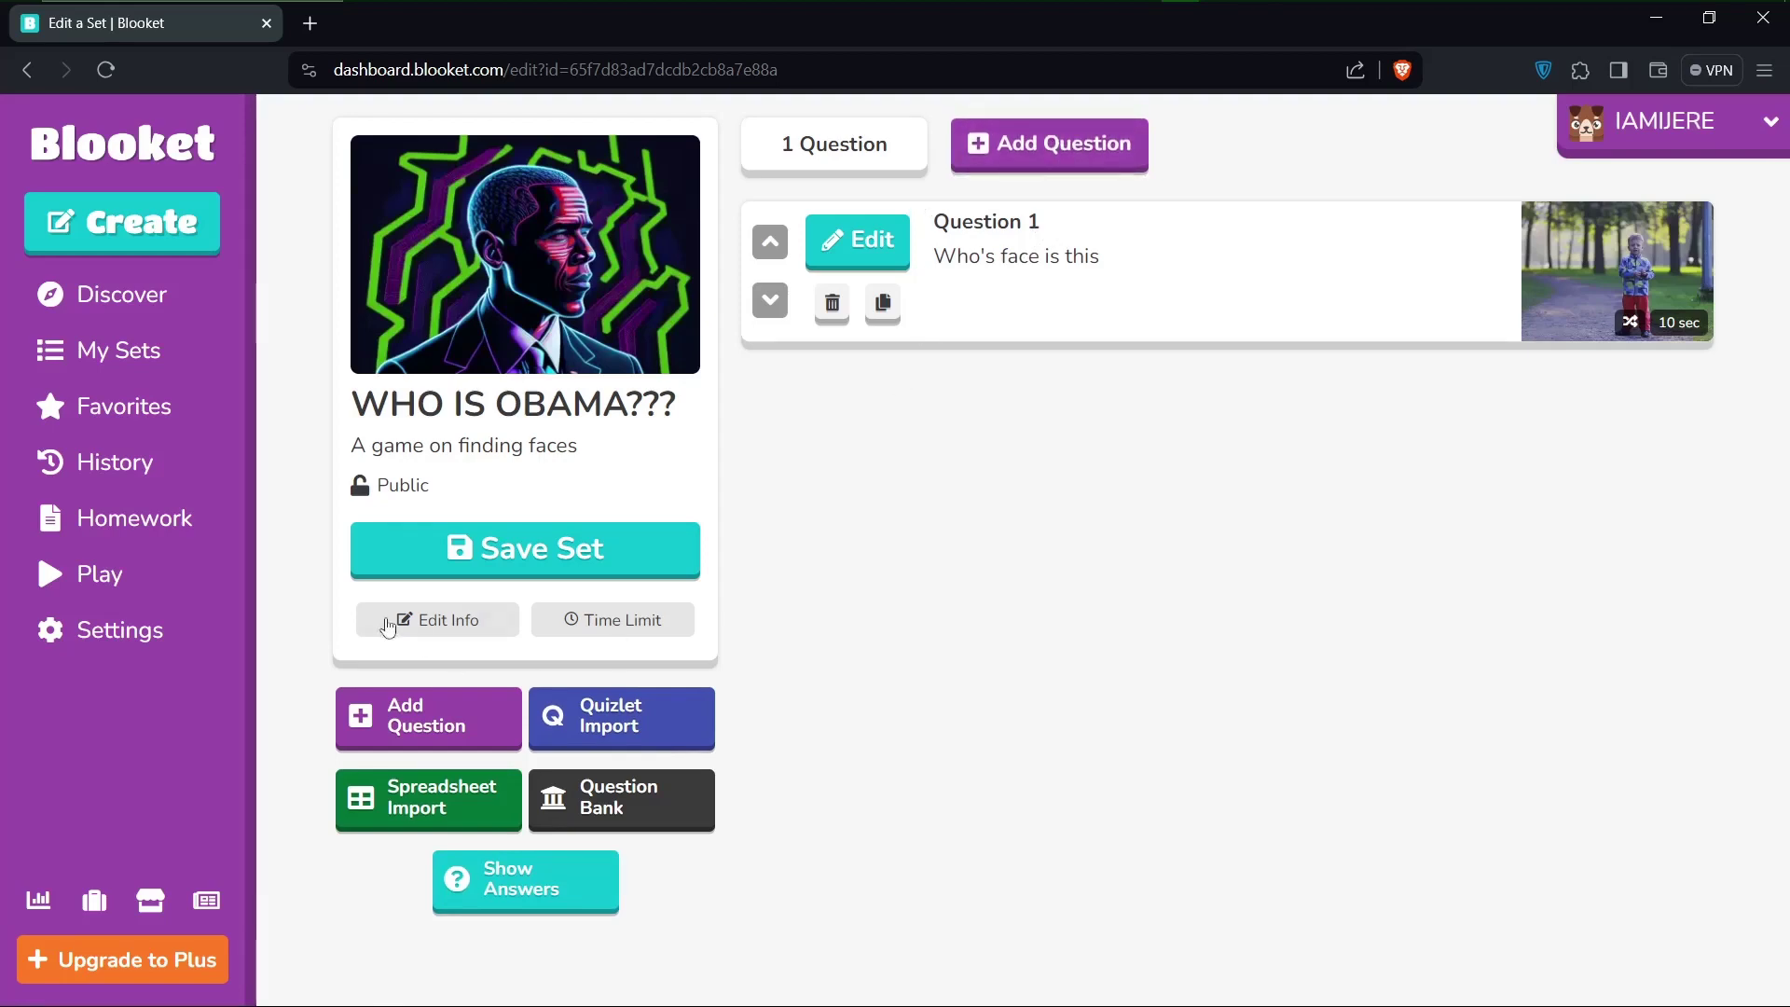
{"action": "left_click", "coordinate": [540, 560]}
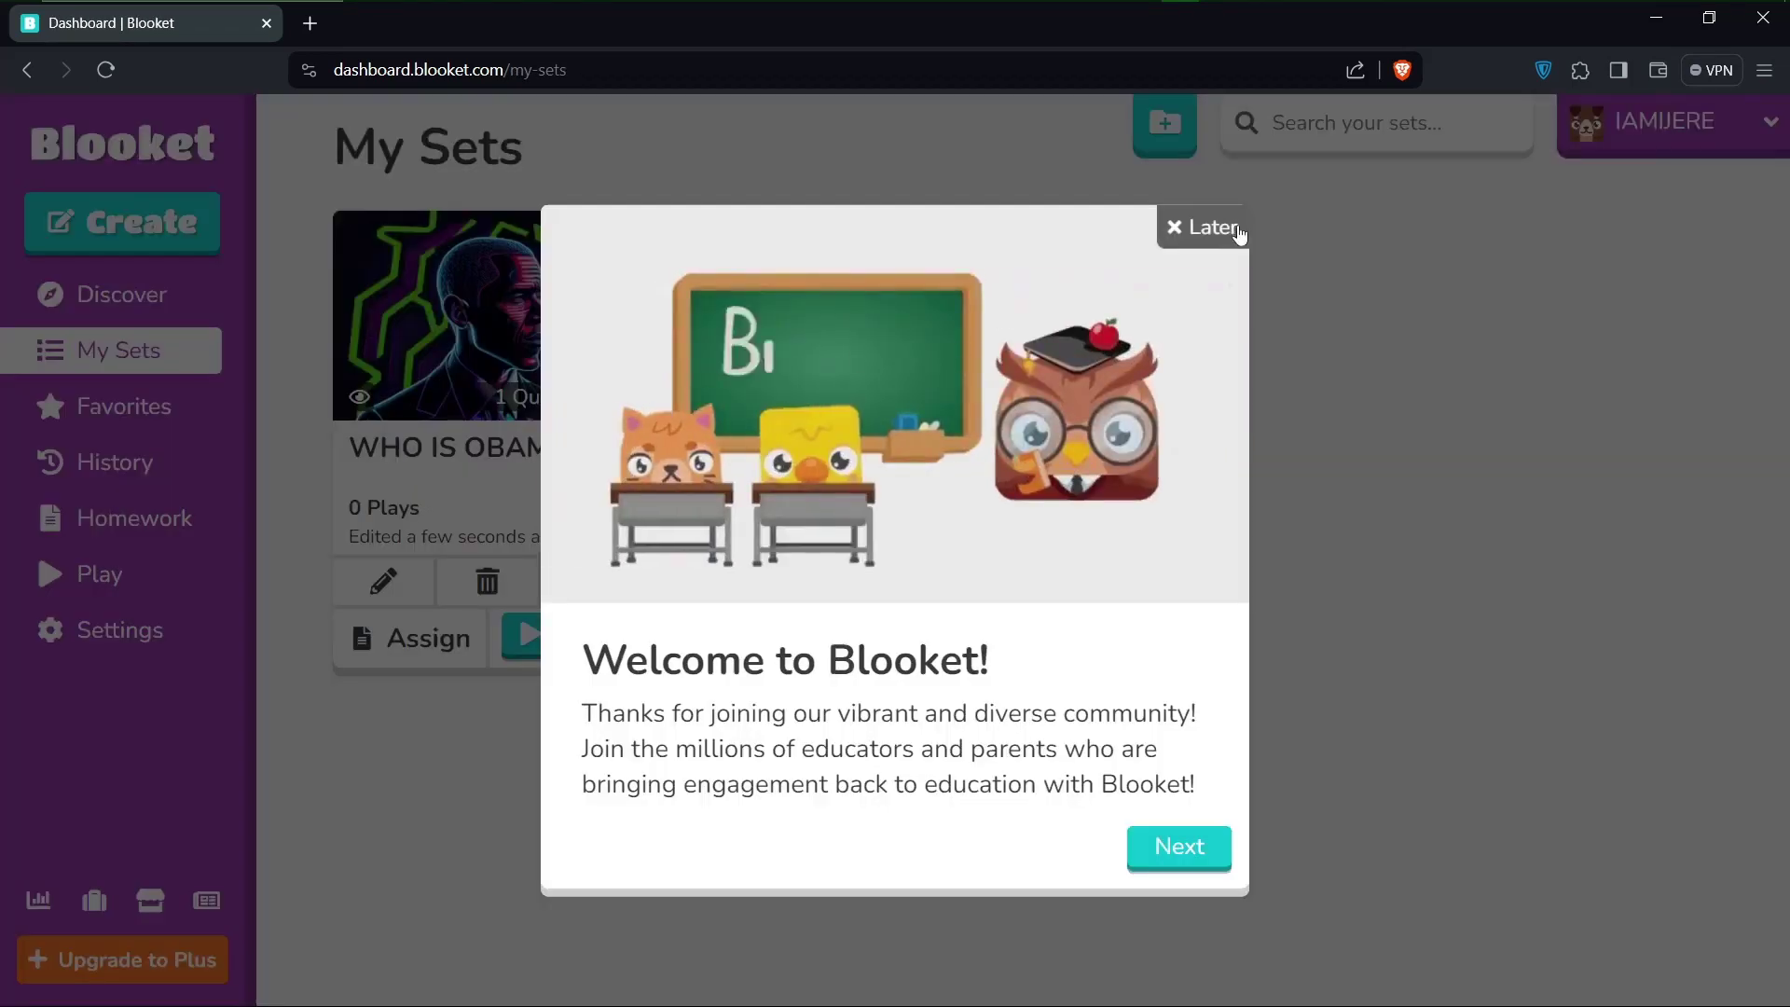
{"action": "left_click", "coordinate": [1212, 229]}
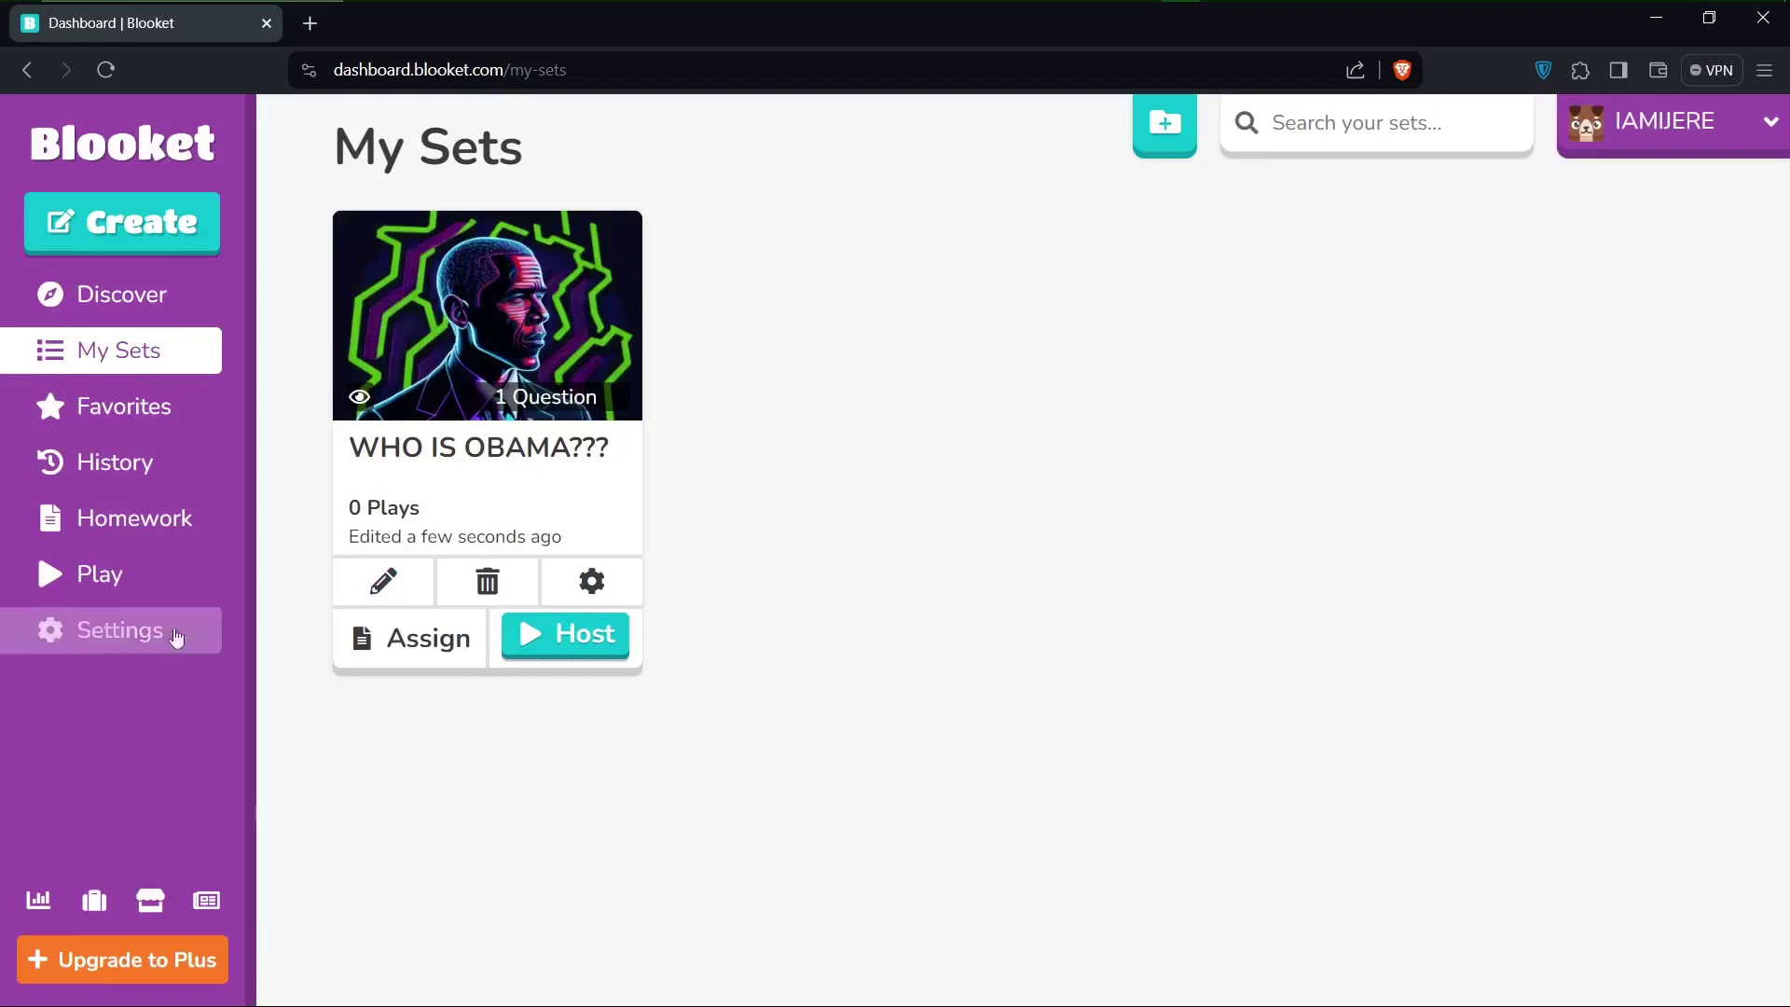
{"action": "mouse_move", "coordinate": [581, 601]}
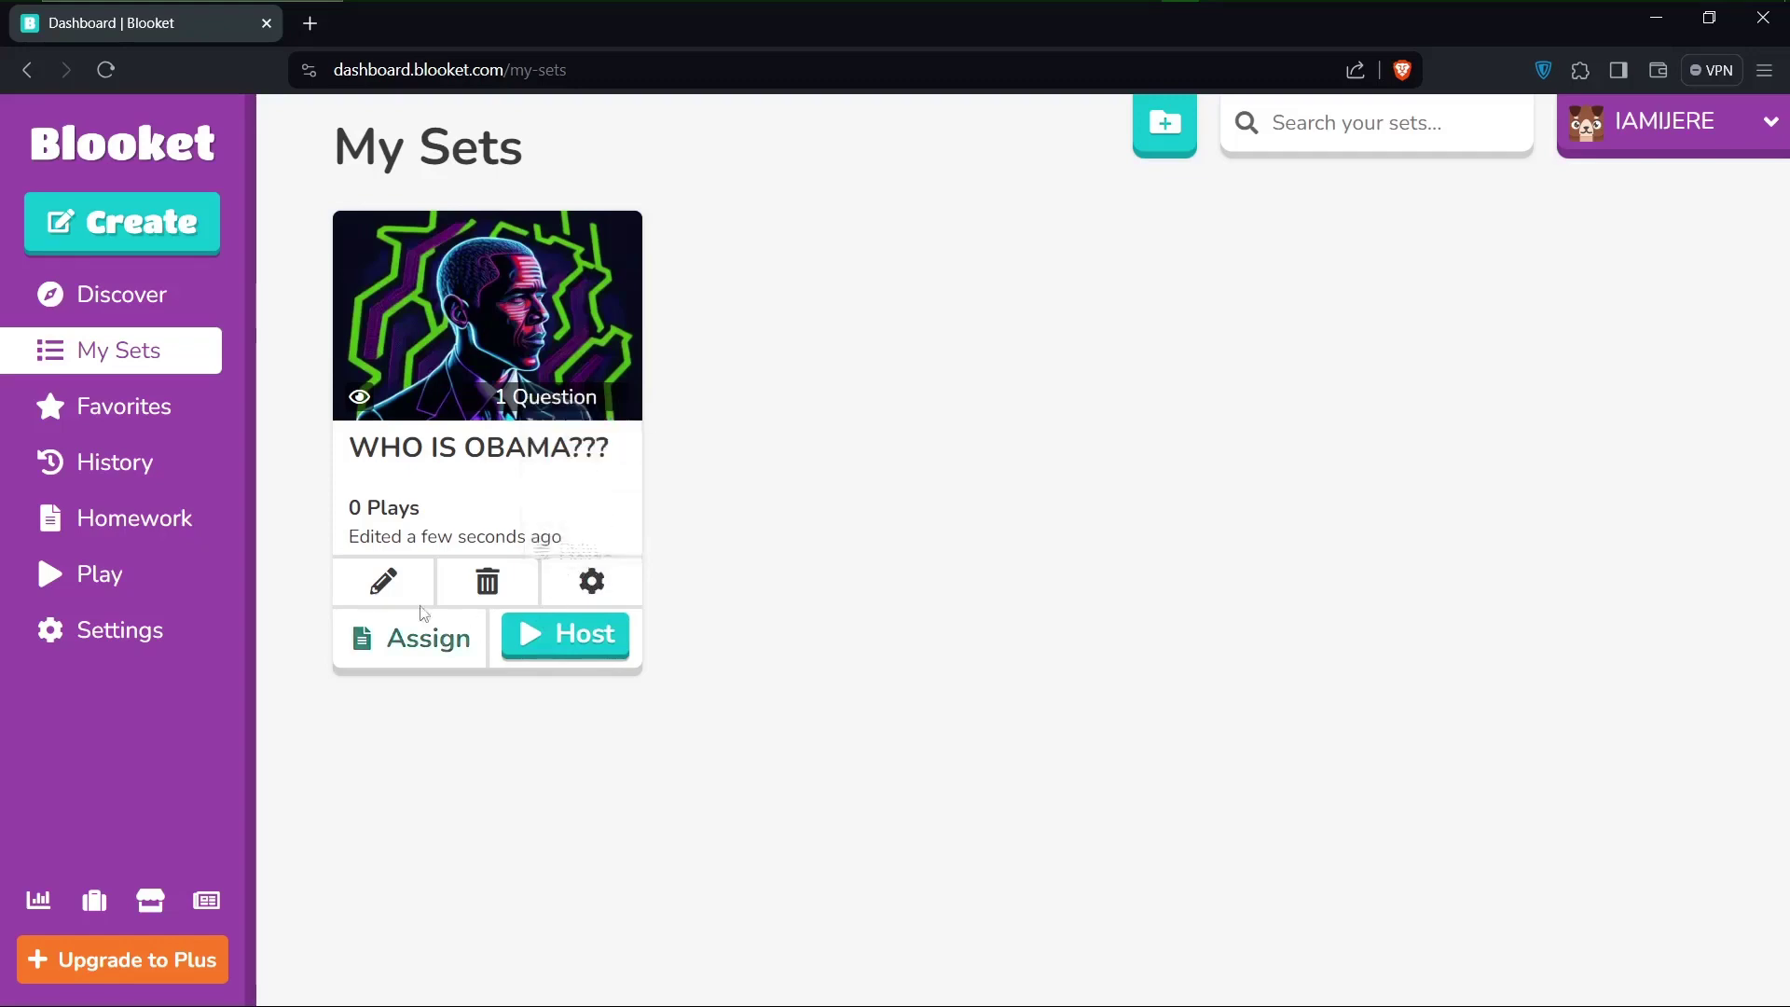
{"action": "left_click", "coordinate": [380, 585]}
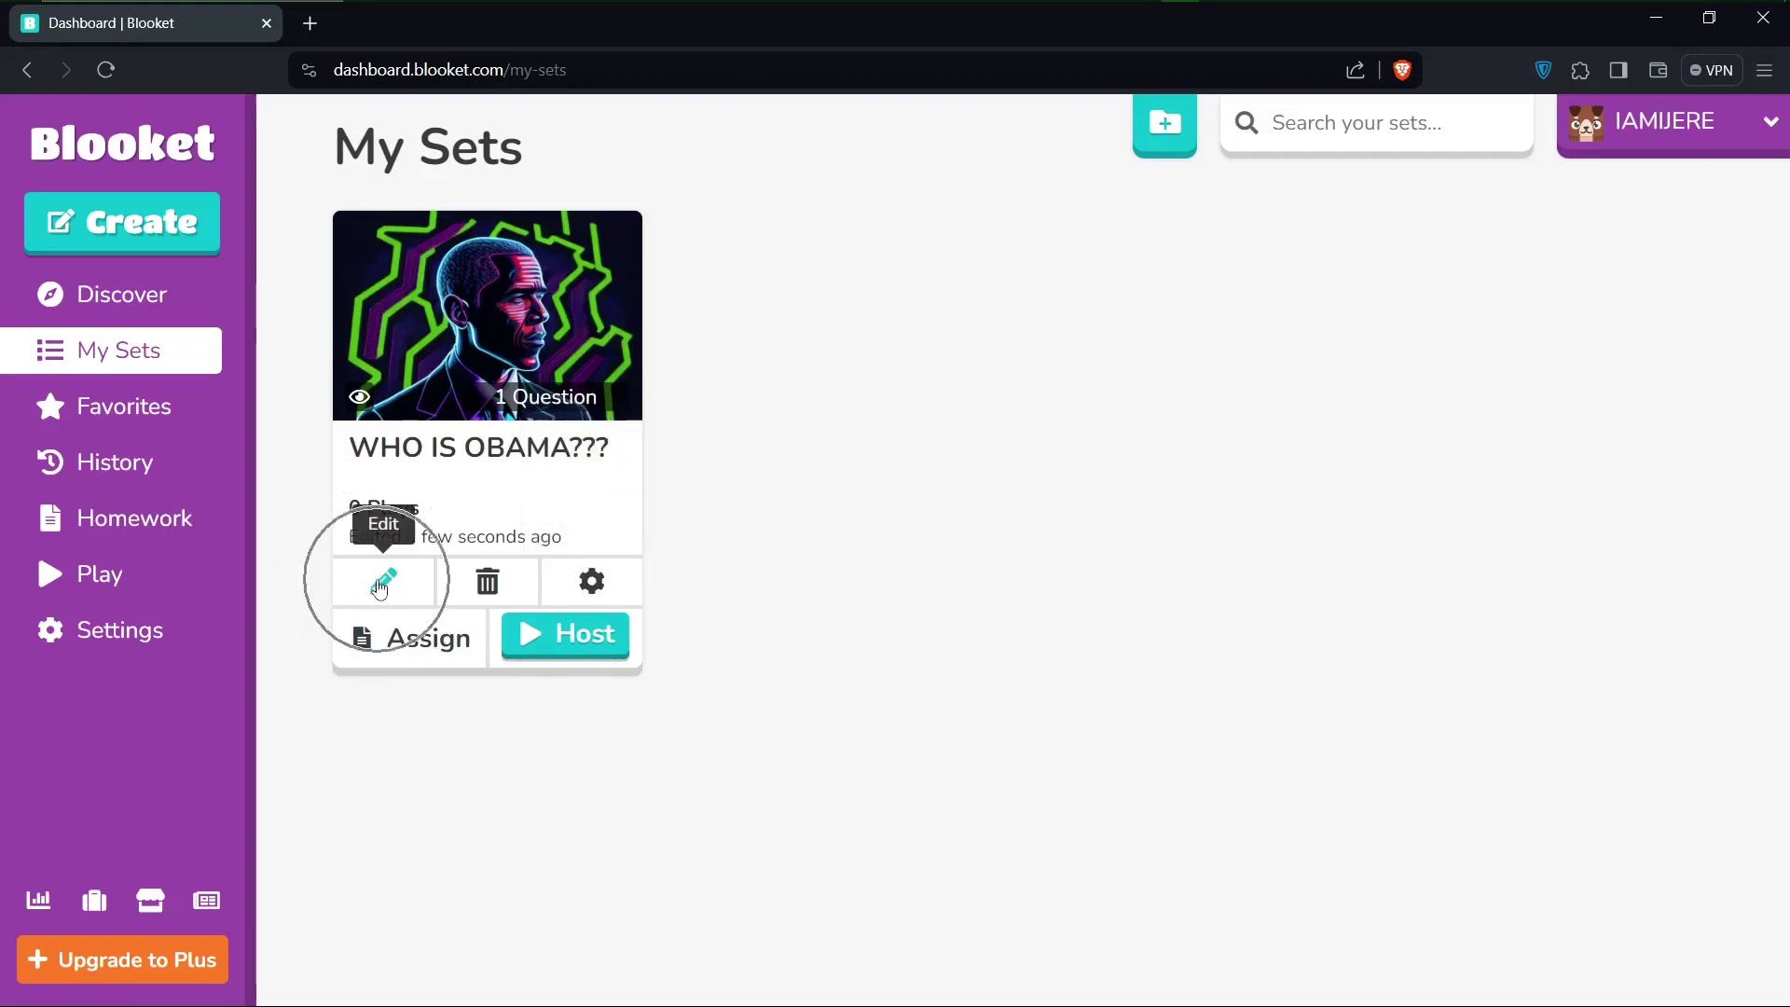
{"action": "left_click", "coordinate": [471, 588]}
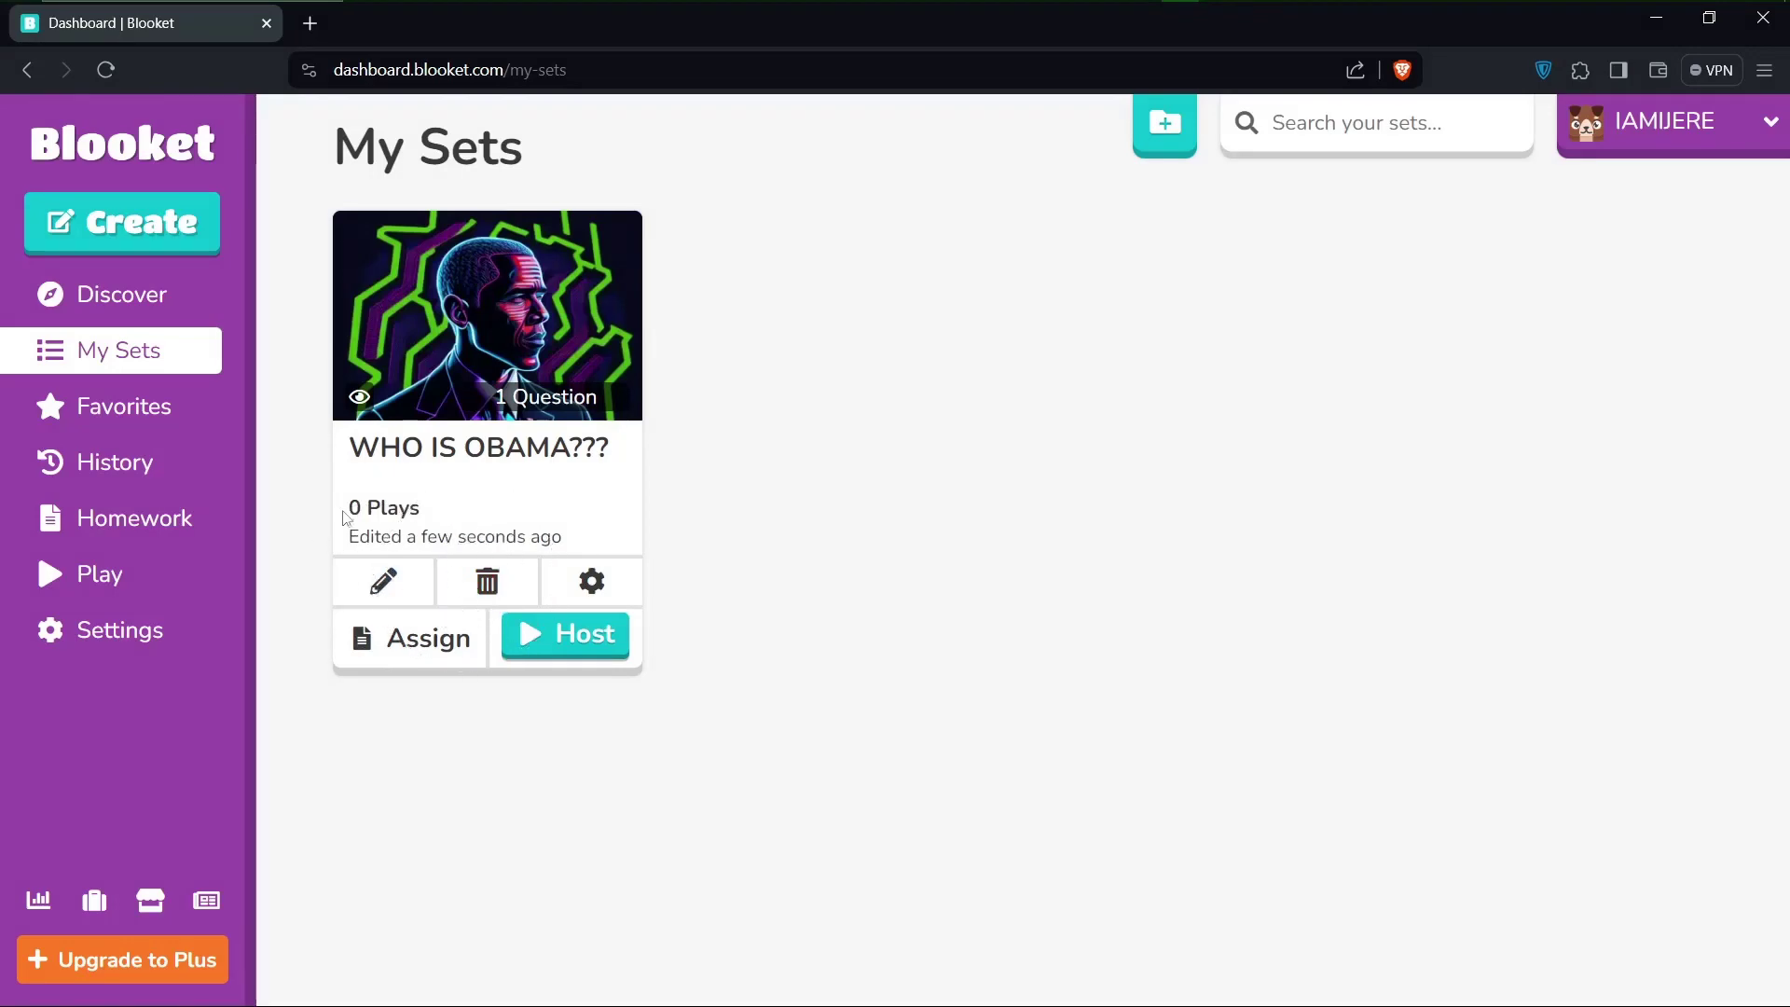